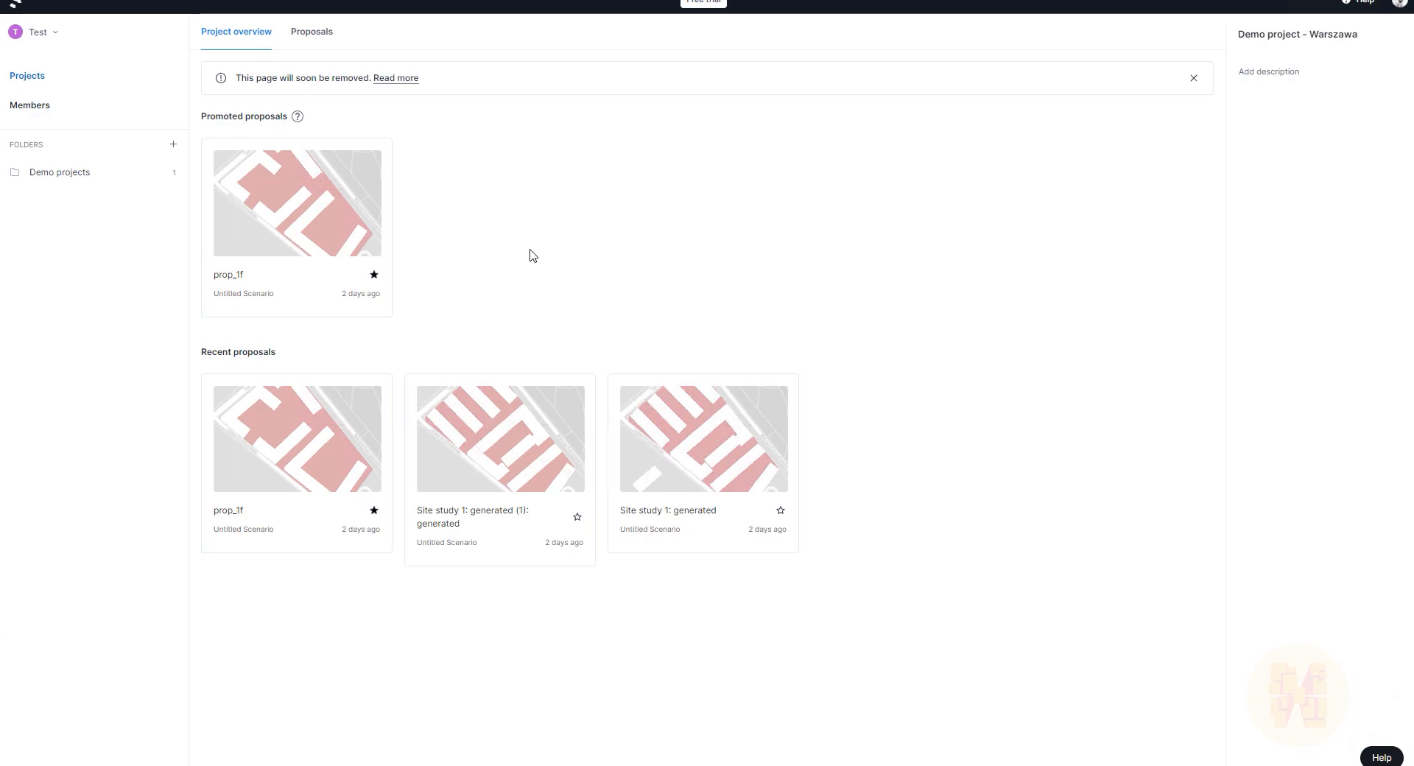
Step: Open the prop_1f proposal and zoom and tilt the view in on its courtyards
click(306, 236)
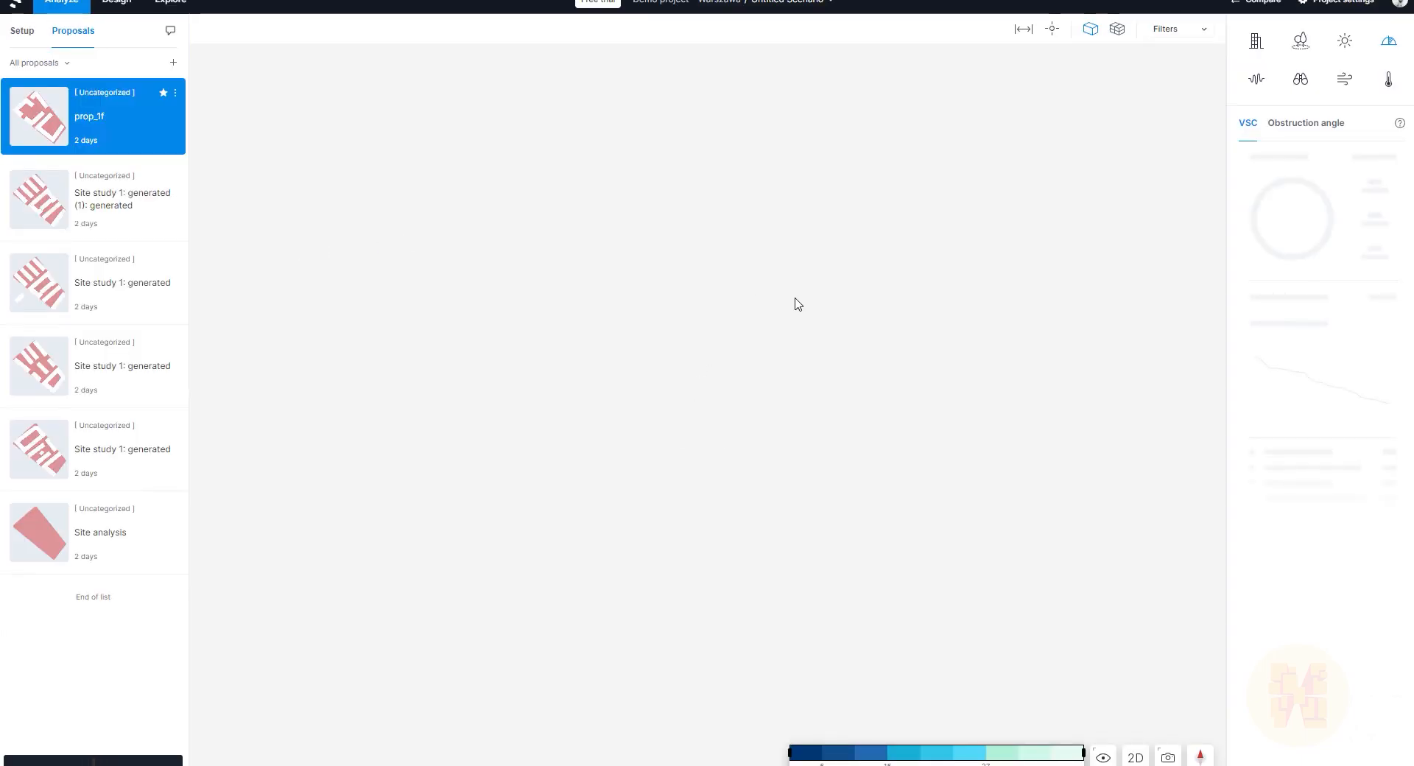
scroll(899, 585, up, 5)
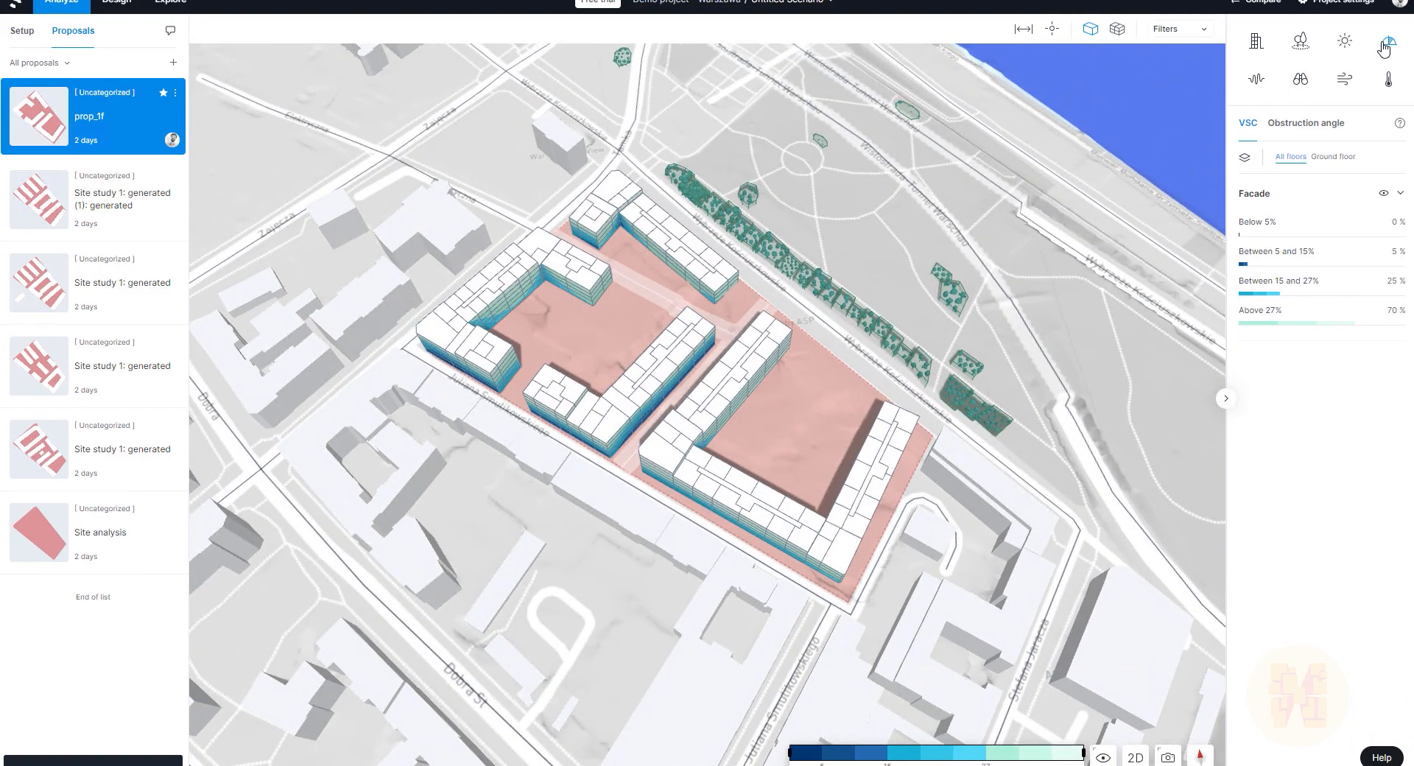
right_drag(957, 354, 648, 427)
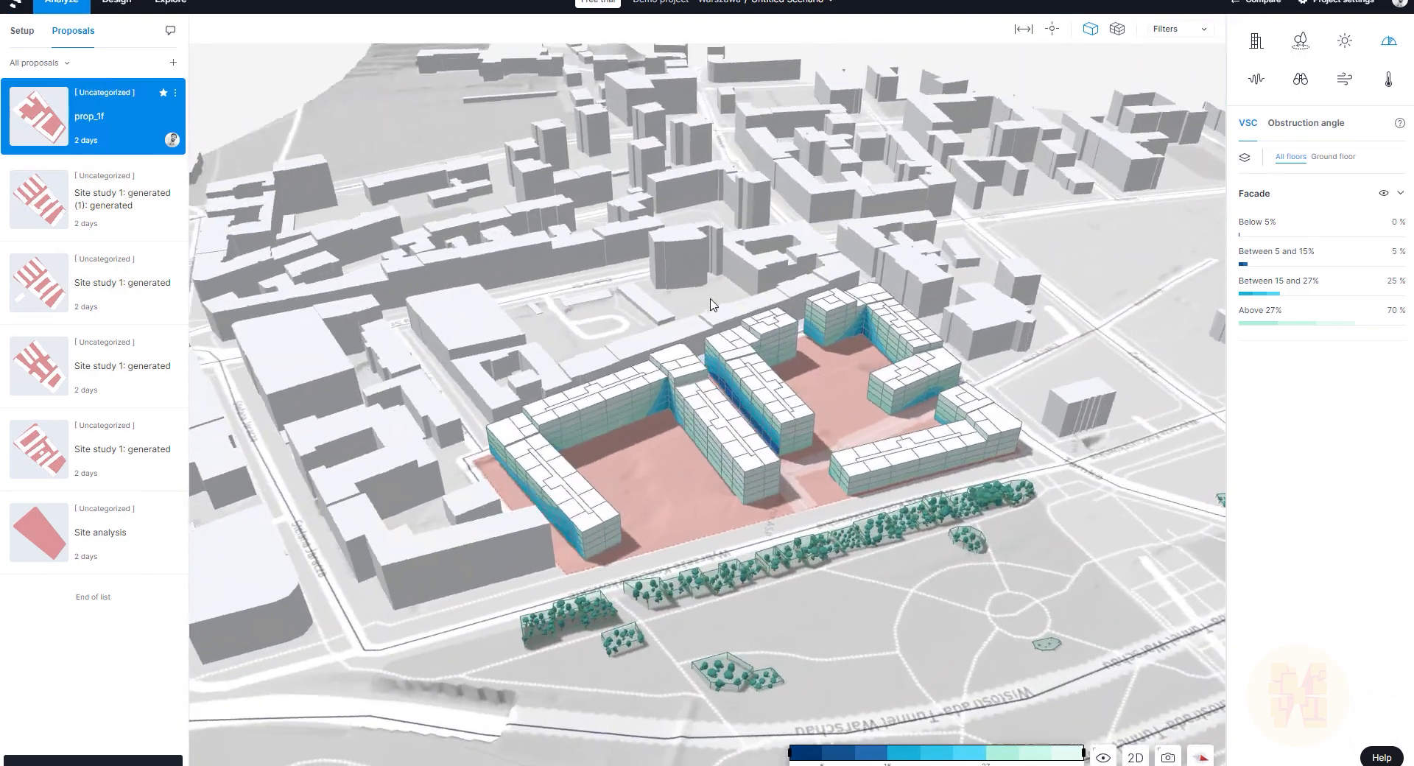
scroll(645, 431, up, 4)
scroll(643, 422, up, 3)
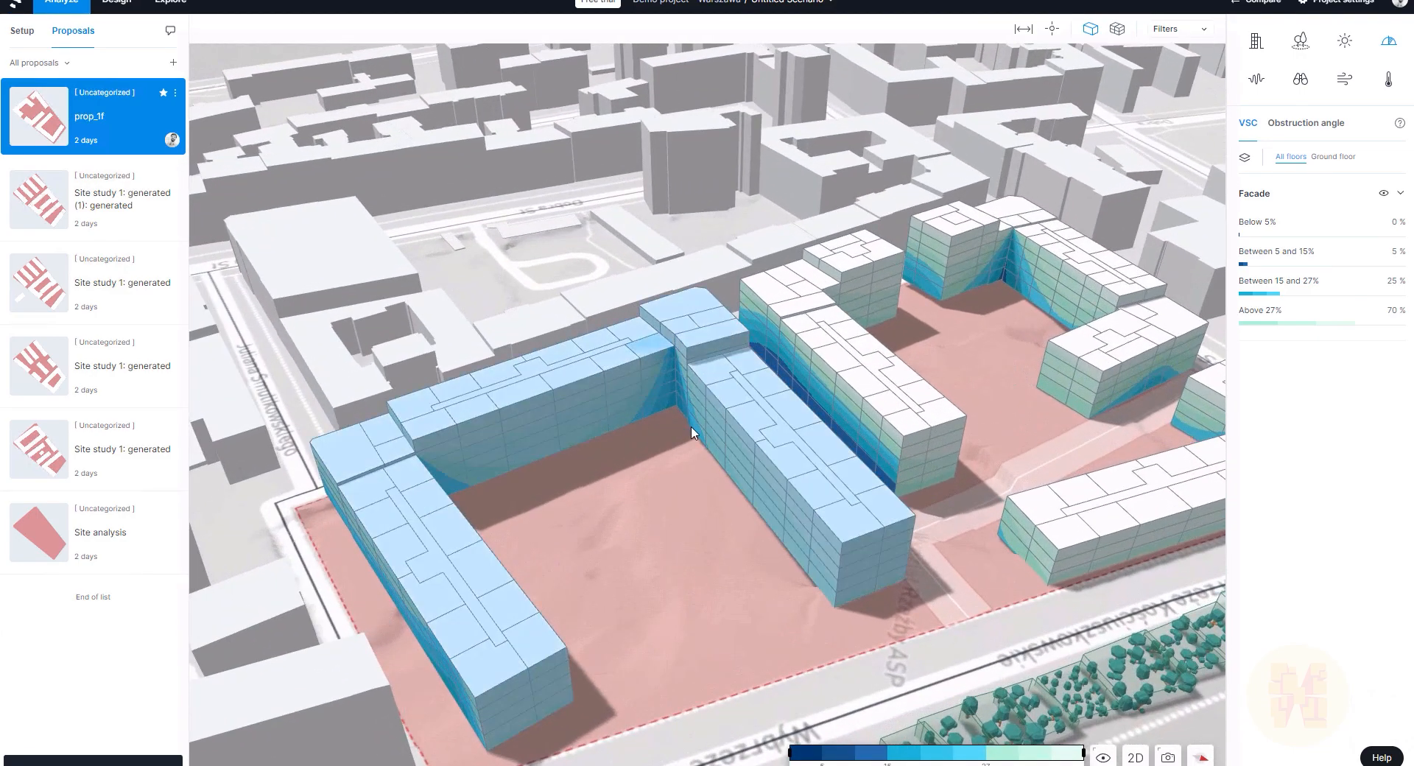
Step: Place an inspection point on a courtyard facade to read 19 VSC, then clear it
click(1052, 29)
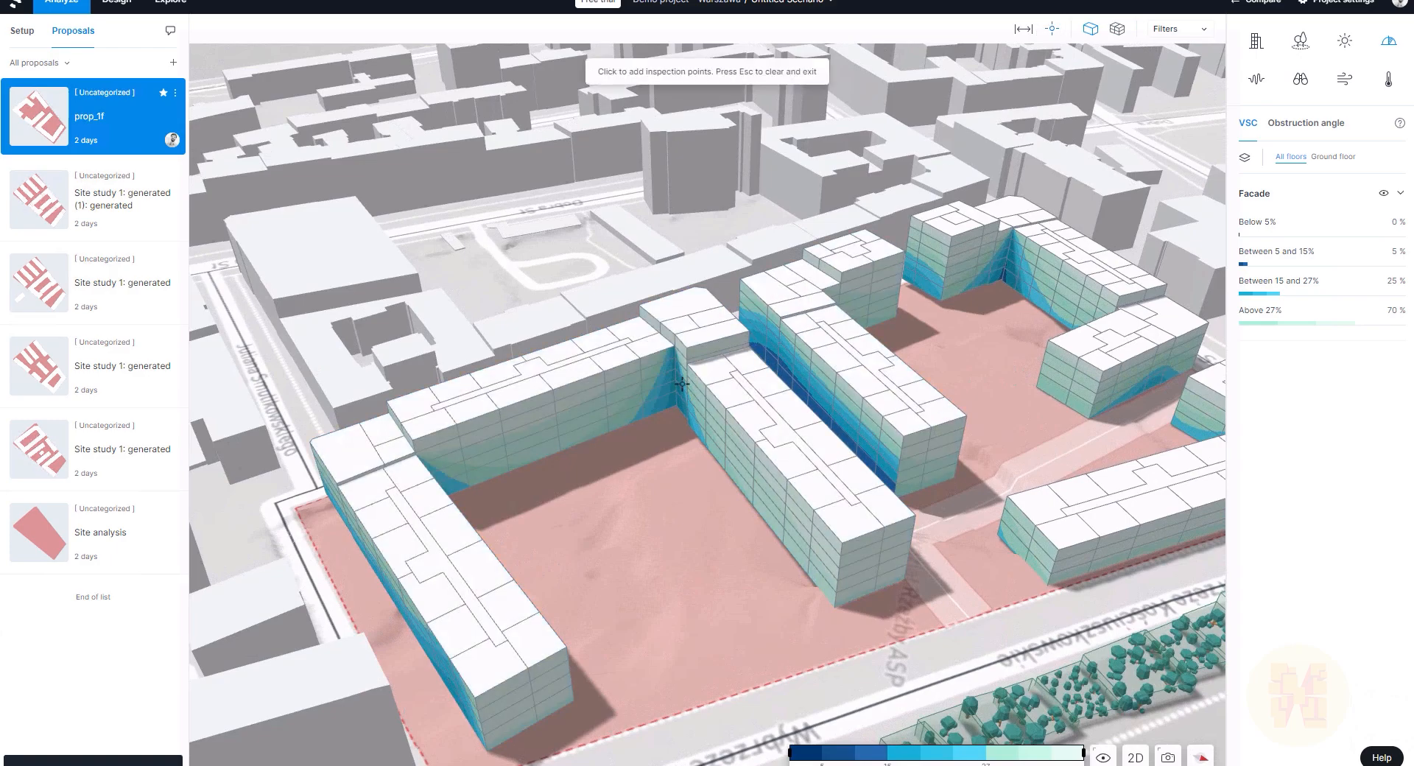
click(668, 388)
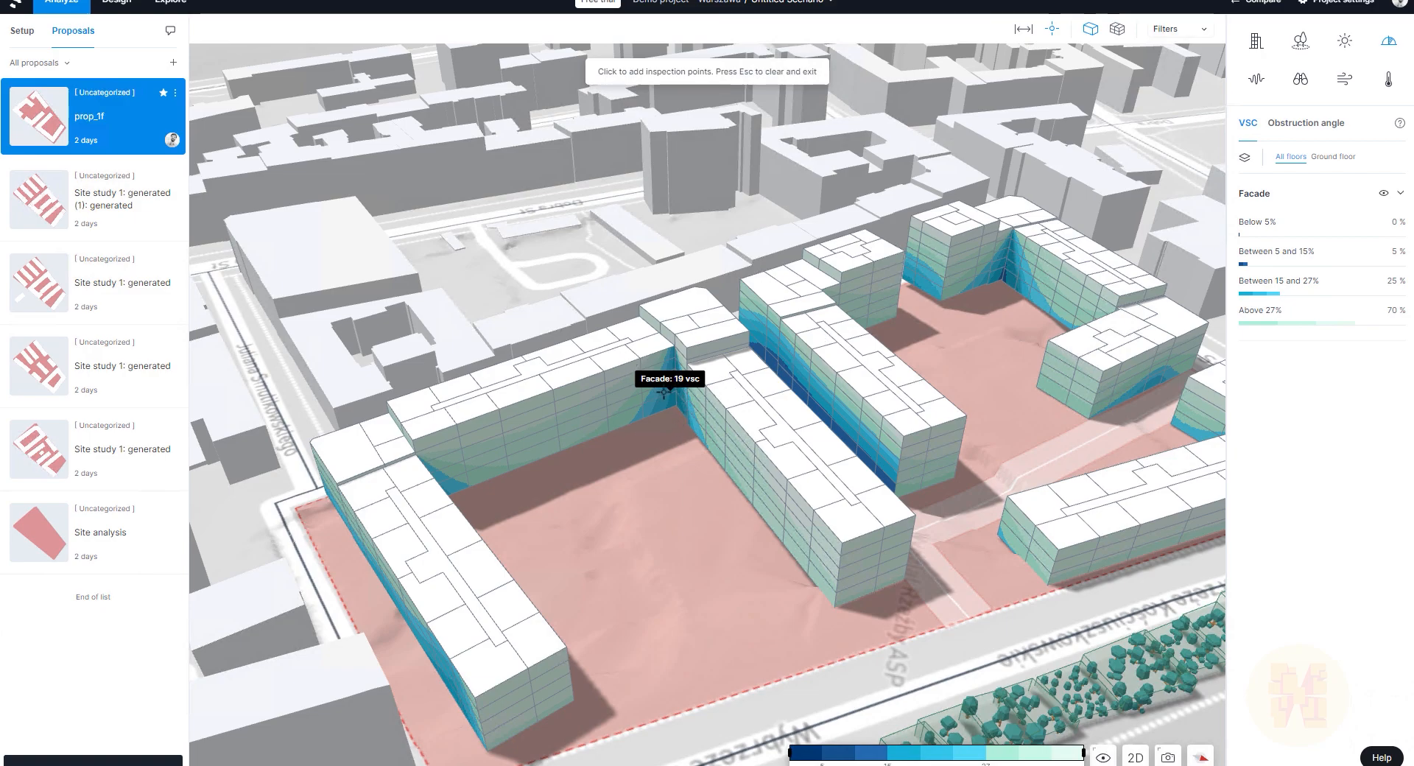
key(Escape)
scroll(660, 458, down, 3)
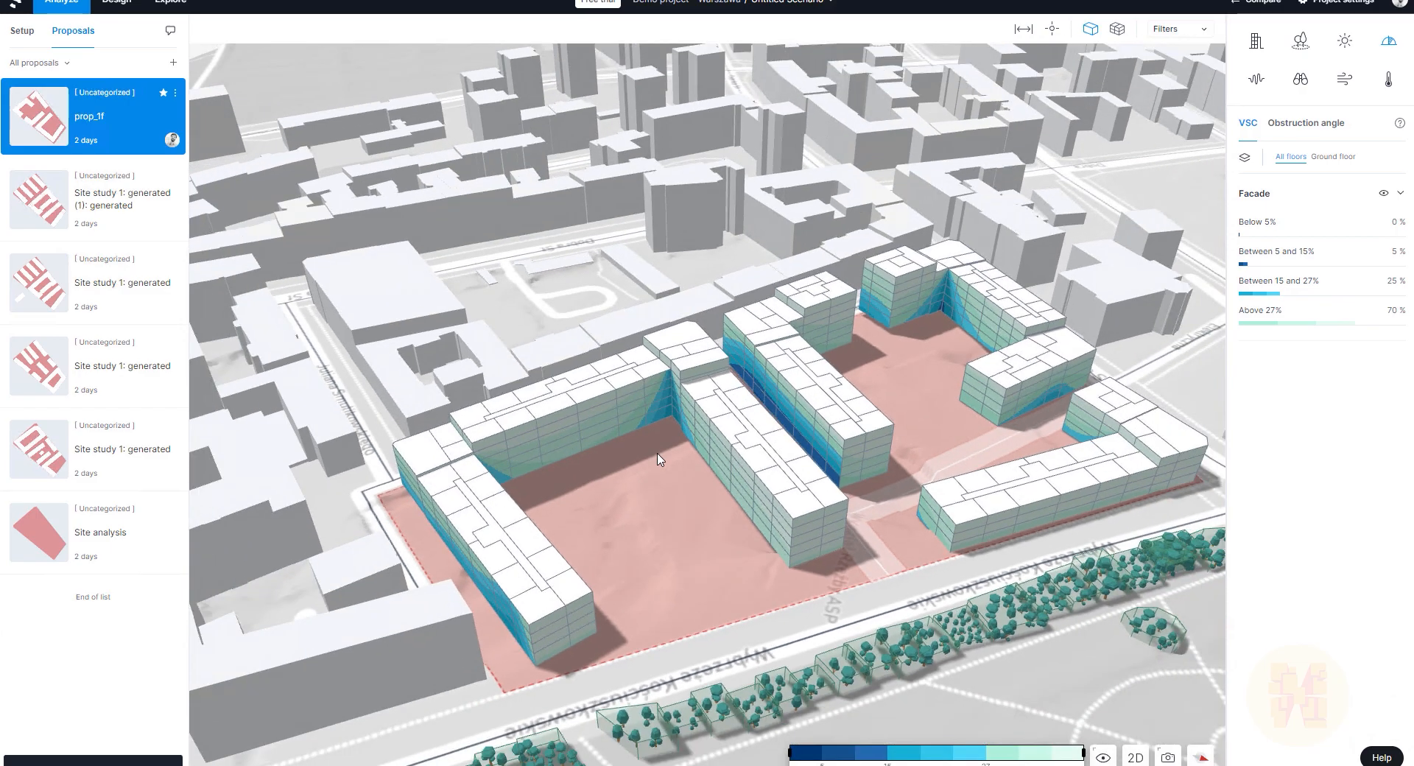
scroll(660, 460, down, 3)
drag(861, 460, 903, 472)
scroll(816, 457, up, 3)
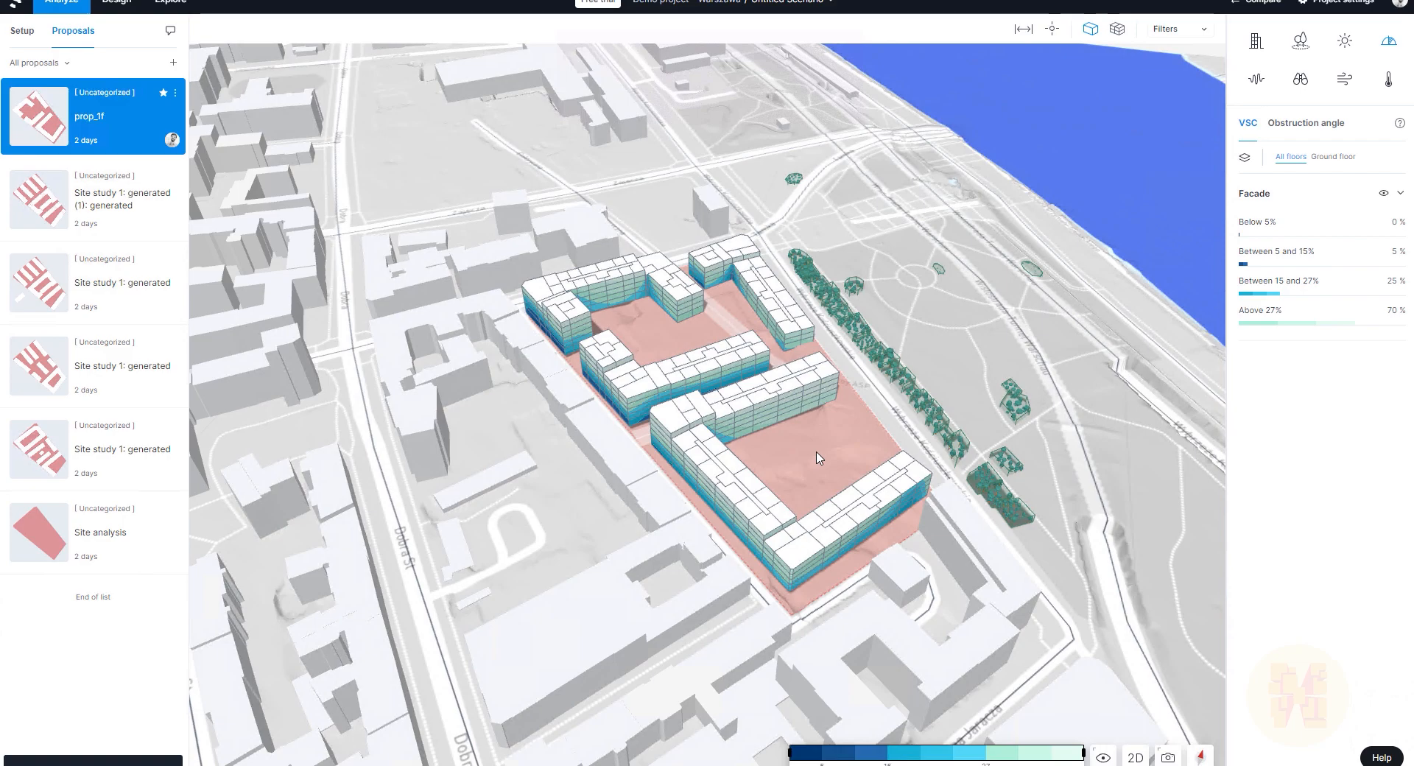
drag(914, 454, 965, 503)
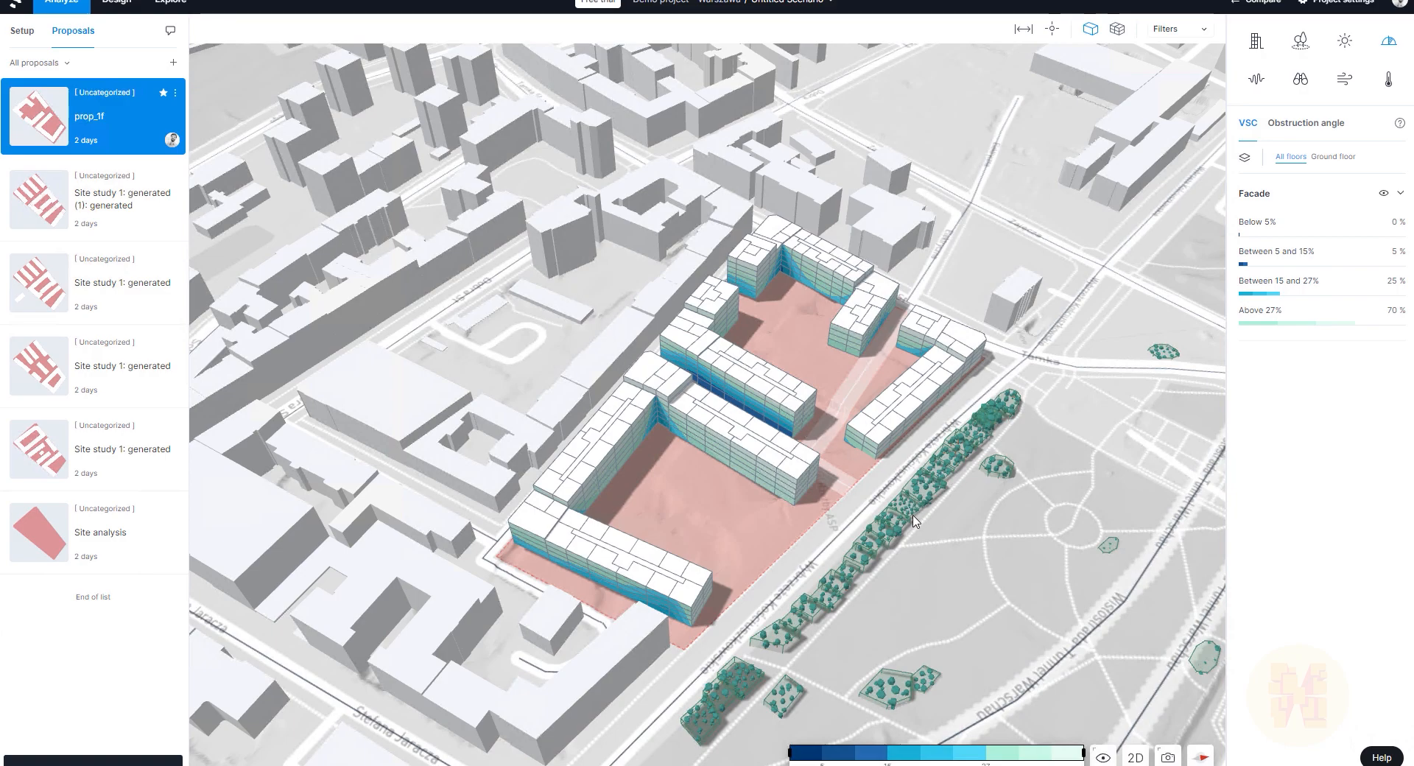
right_drag(942, 520, 1022, 470)
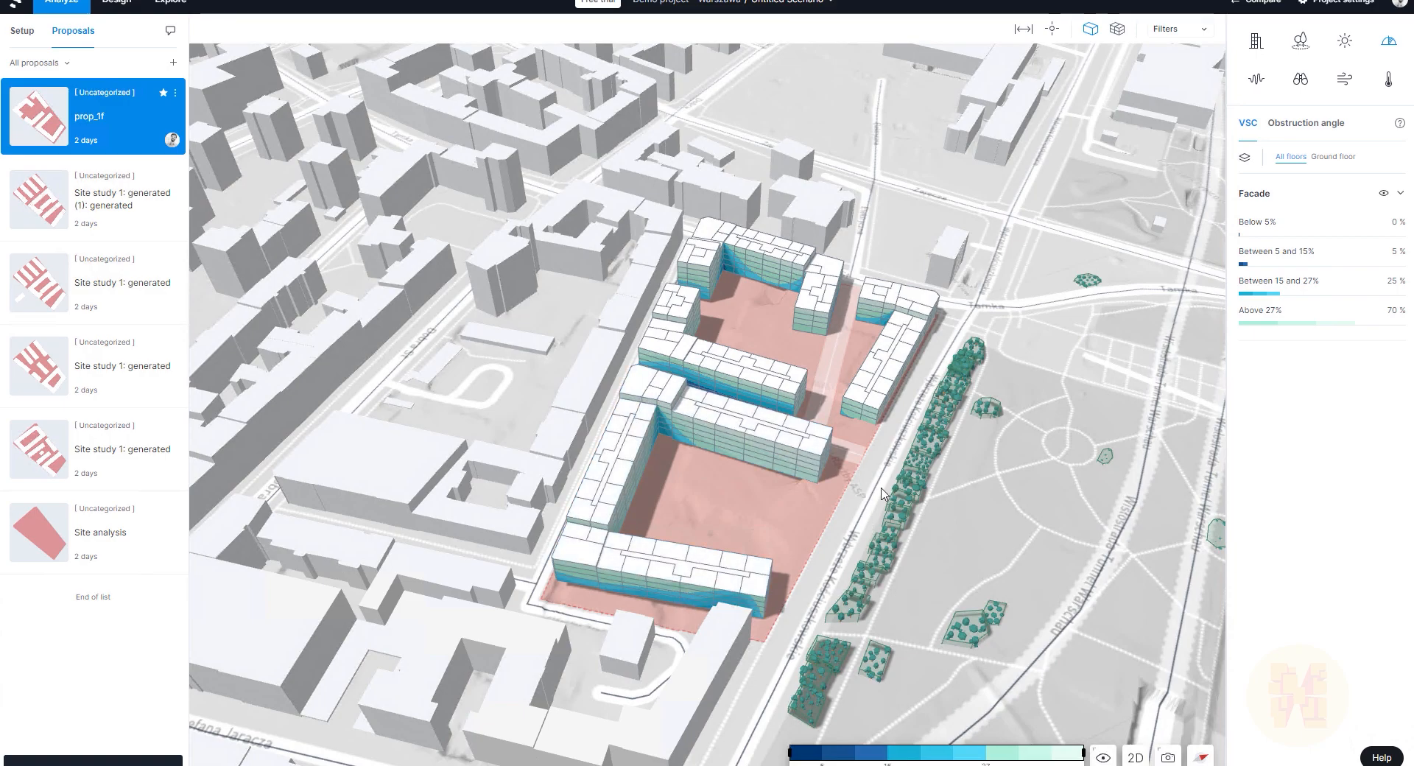
right_drag(889, 469, 946, 448)
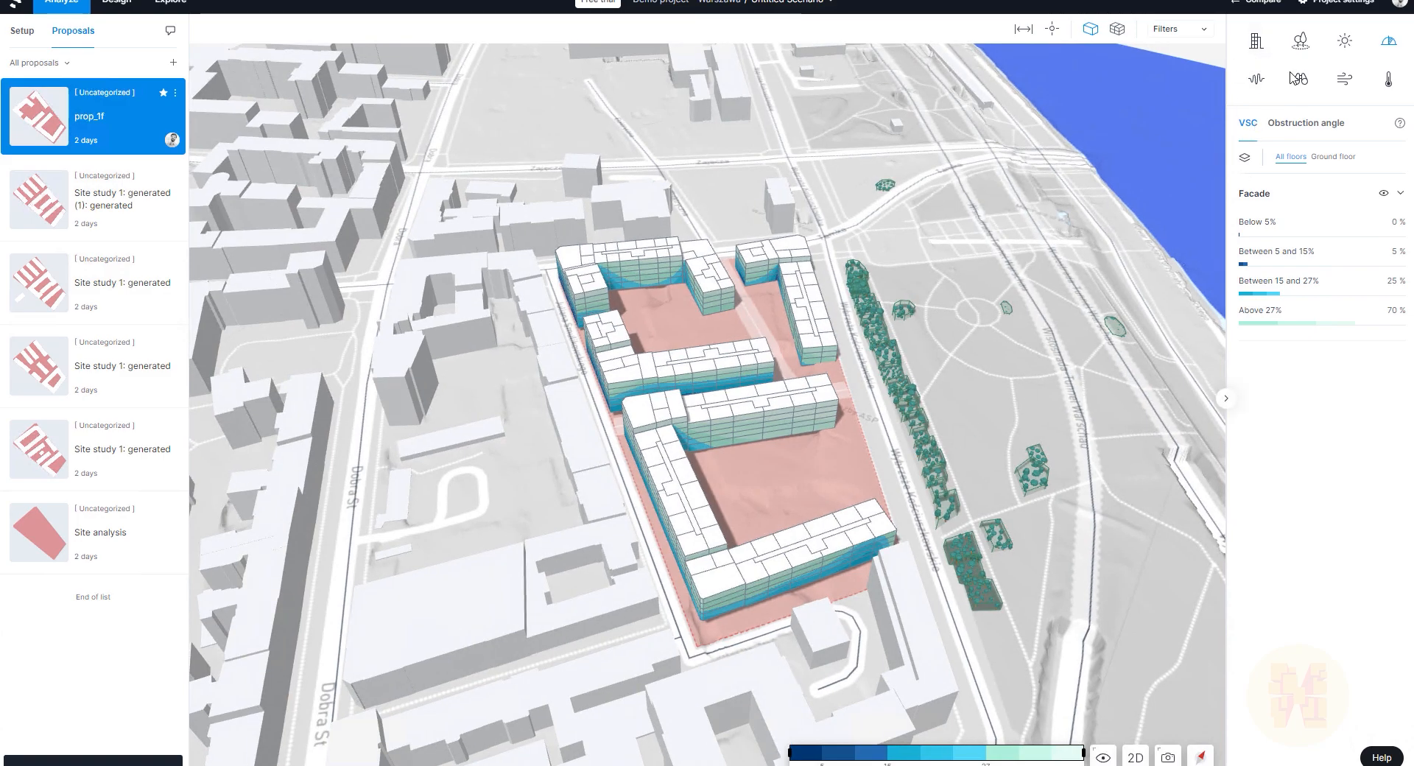
click(1342, 46)
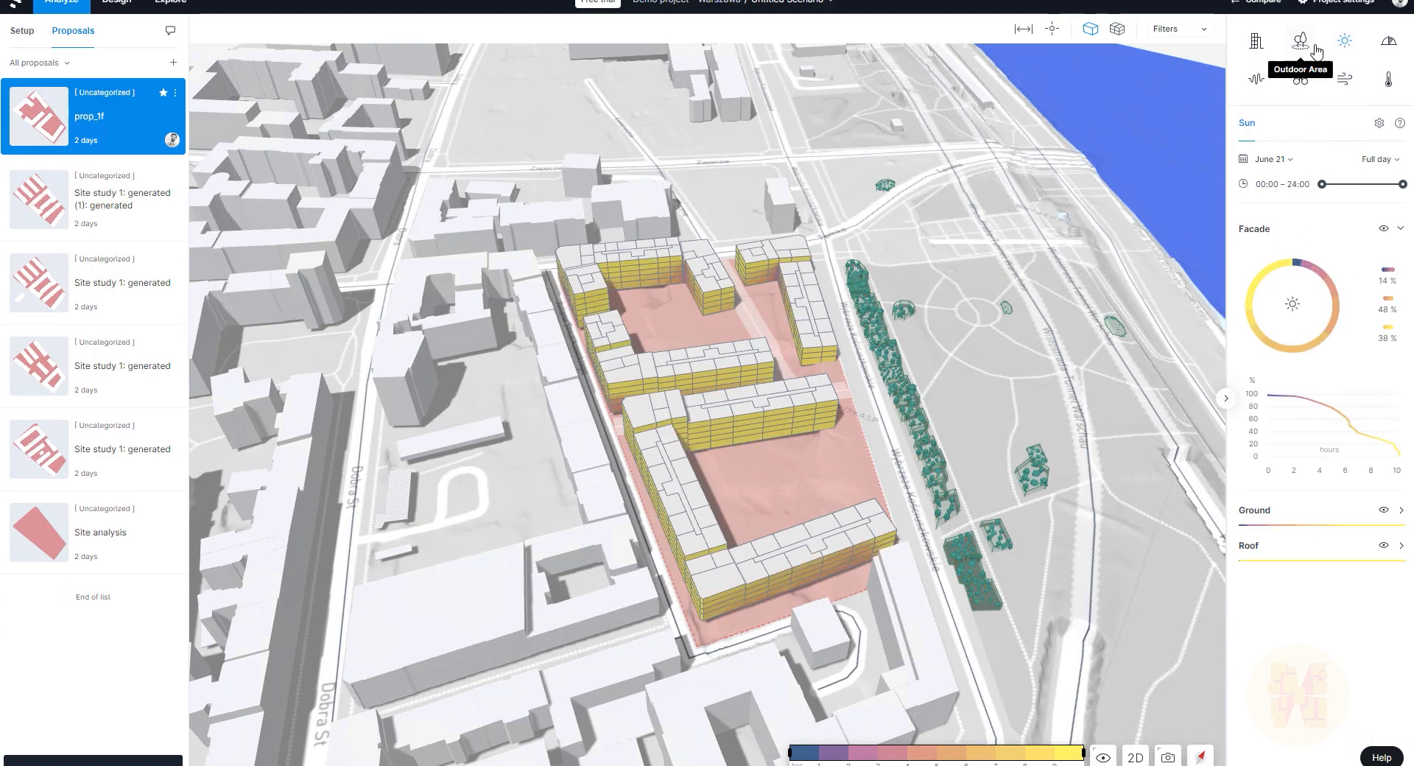
right_drag(972, 501, 663, 455)
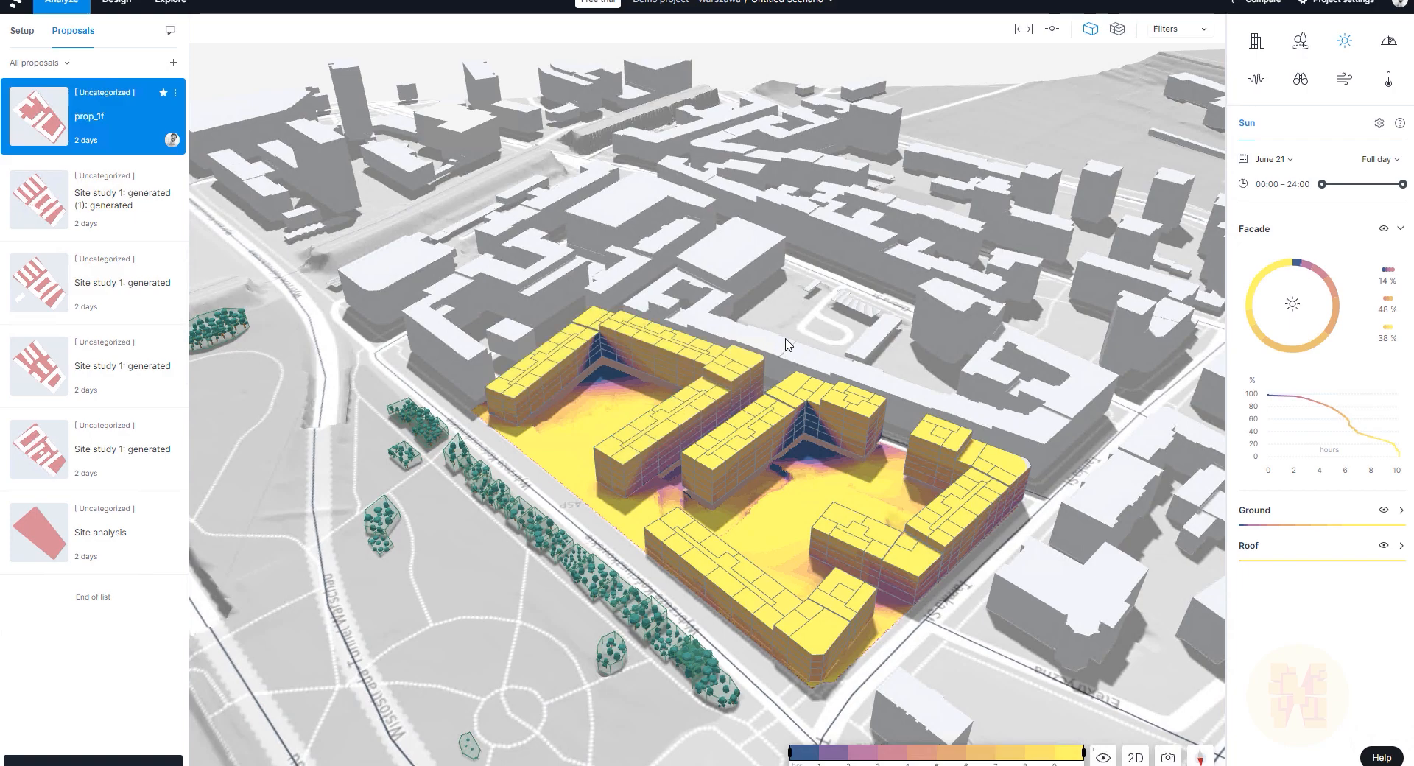
click(1388, 40)
drag(725, 330, 1039, 317)
Step: Show prop_1f's noise results (54% lowest, 35% middle, 10% highest) and orbit the site
click(1256, 78)
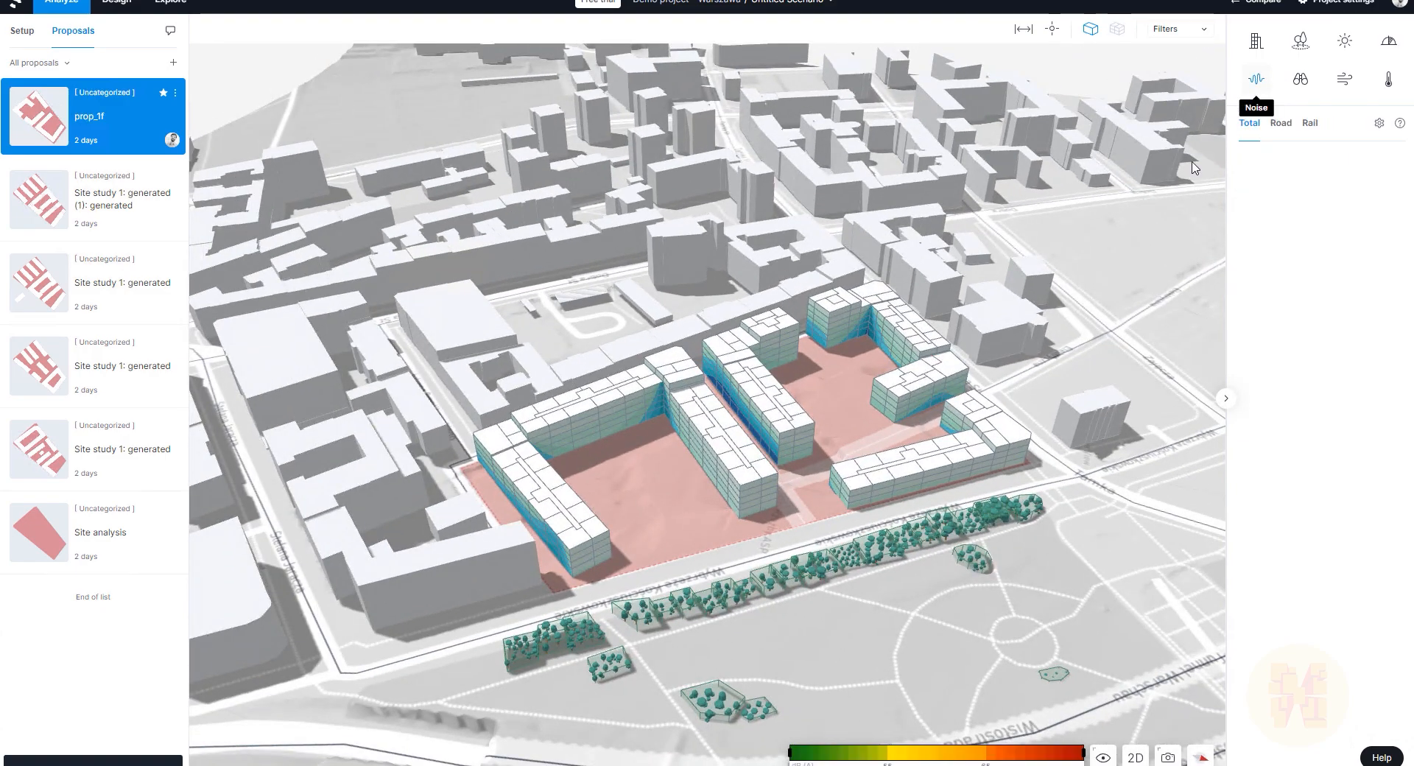
drag(818, 611, 1063, 531)
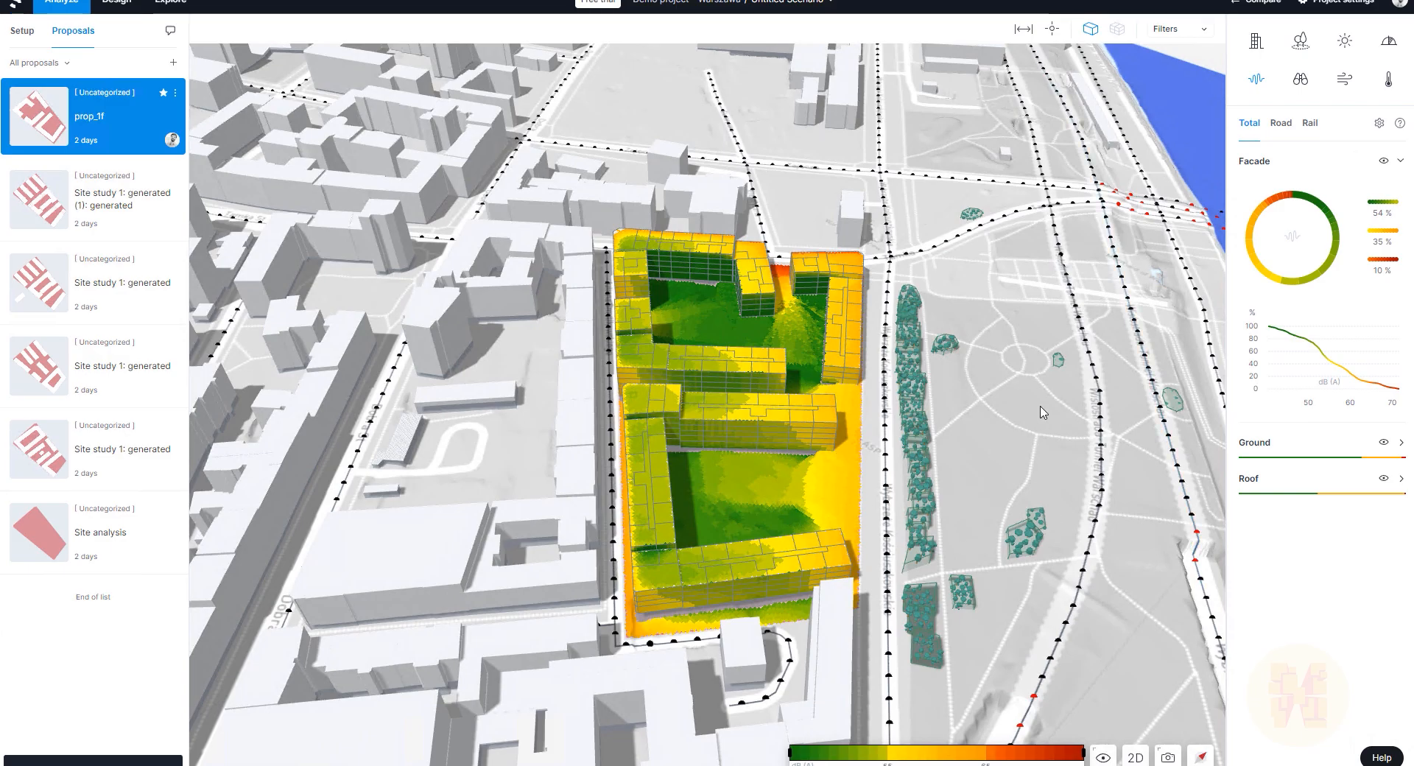
drag(1038, 407, 560, 394)
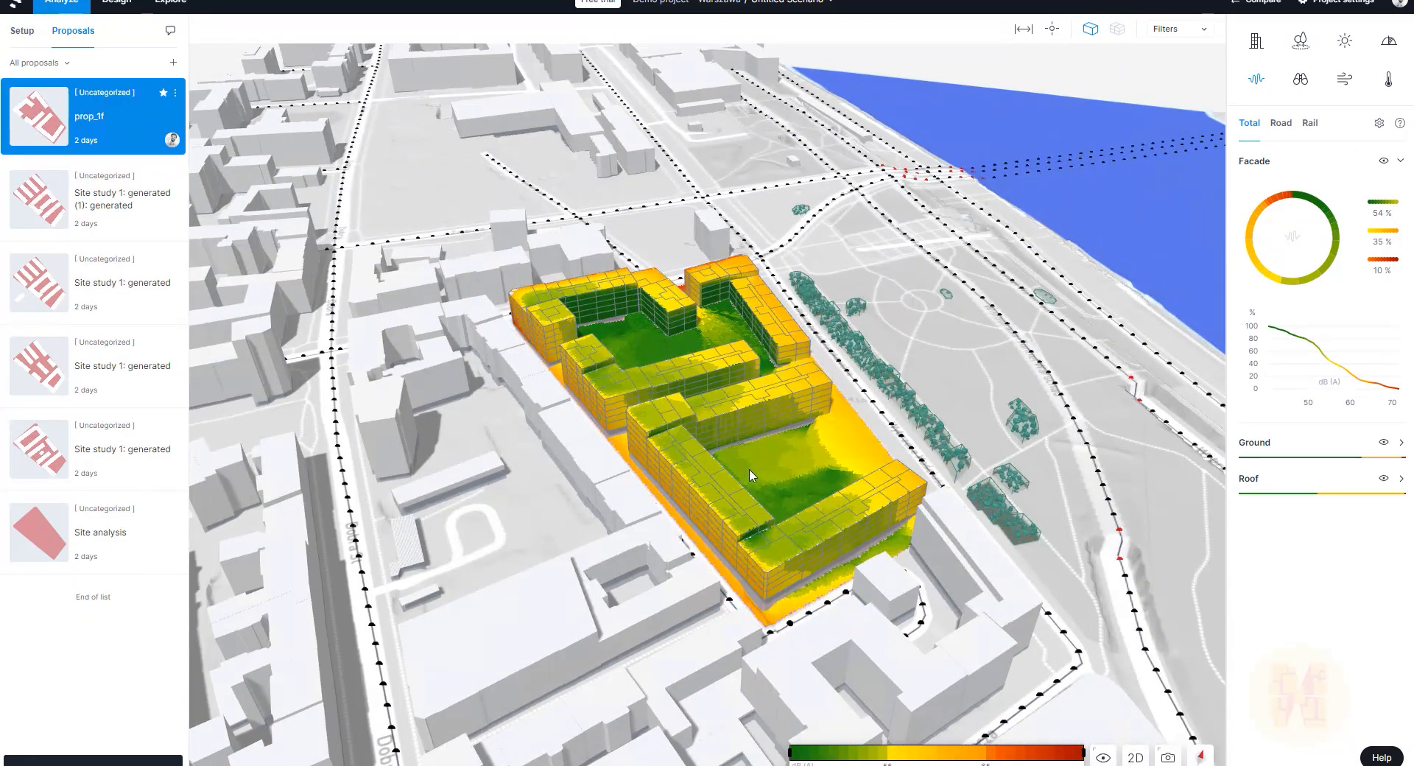
drag(958, 418, 568, 477)
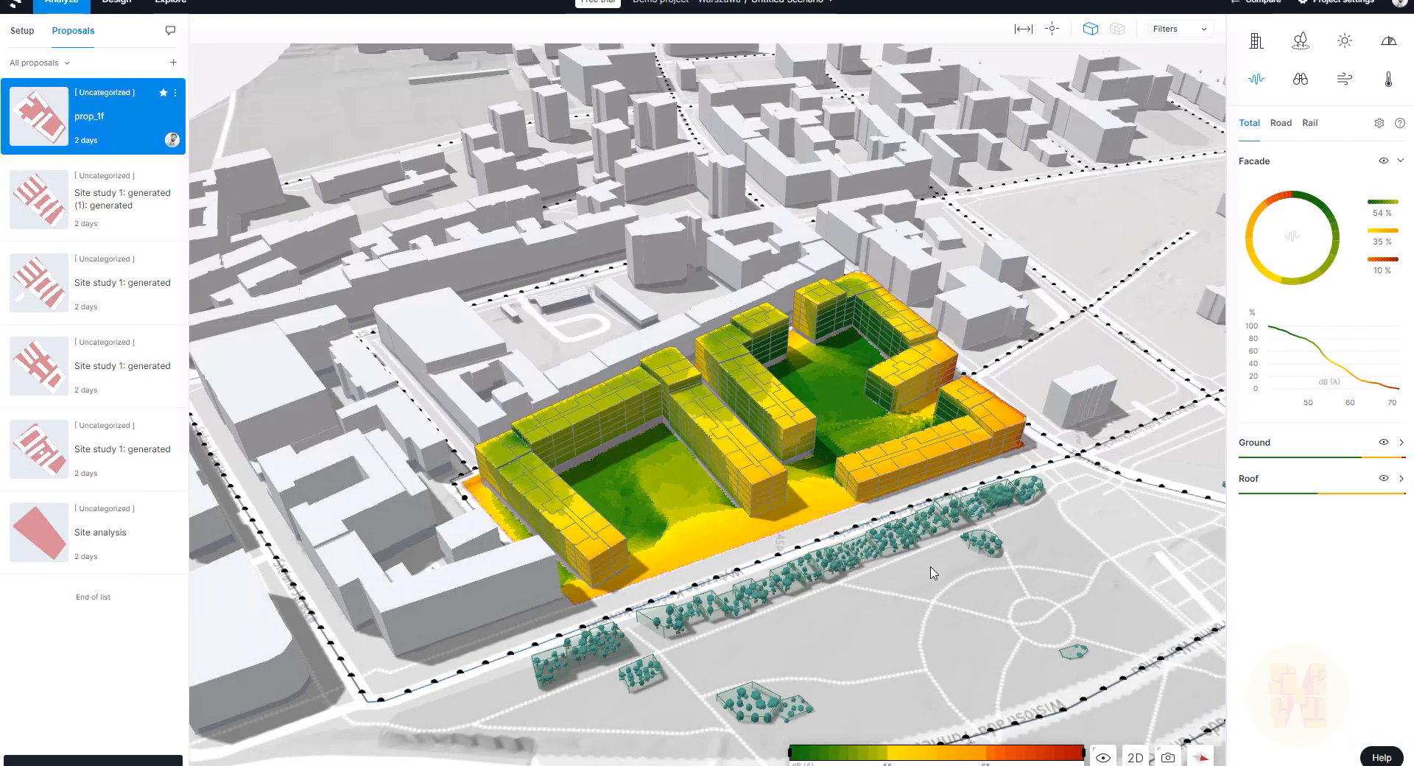
drag(913, 427, 808, 434)
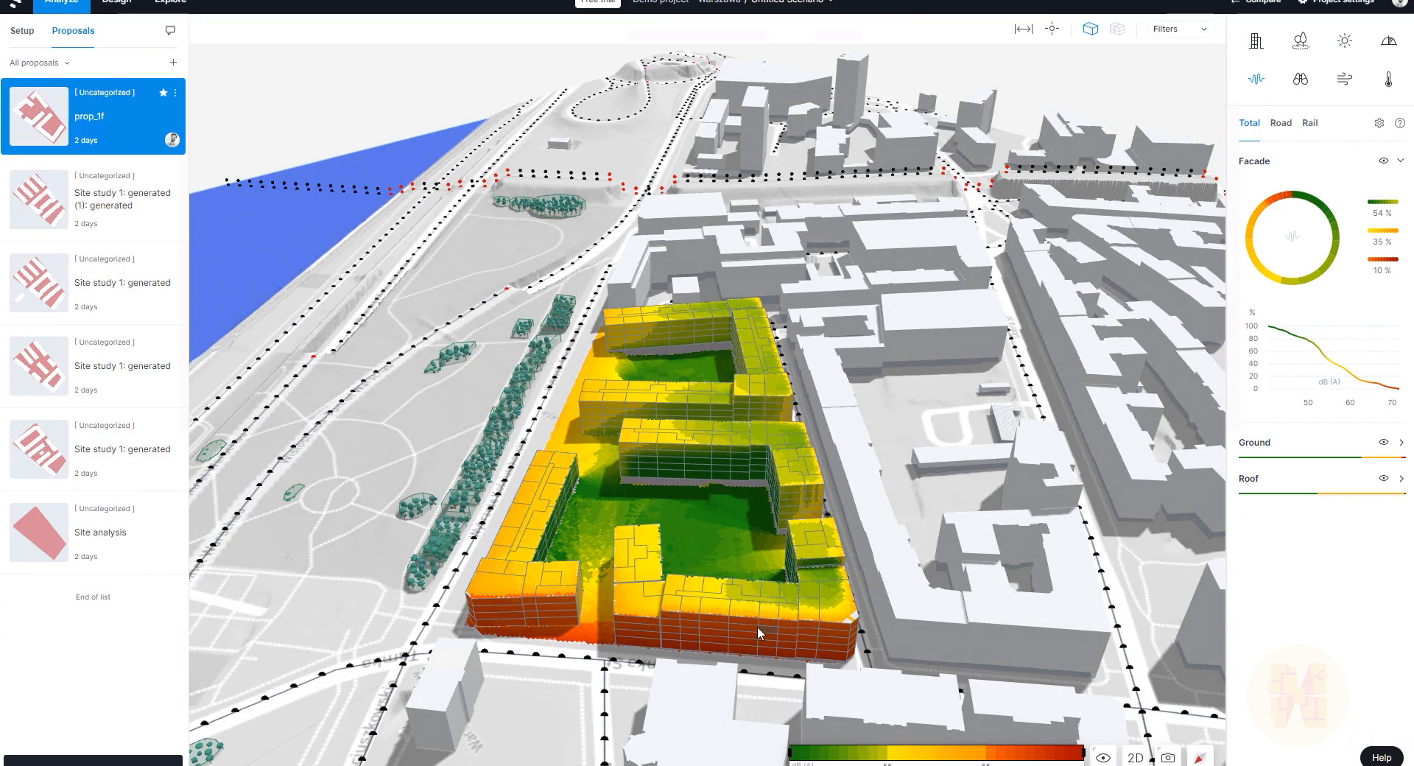
drag(674, 551, 835, 555)
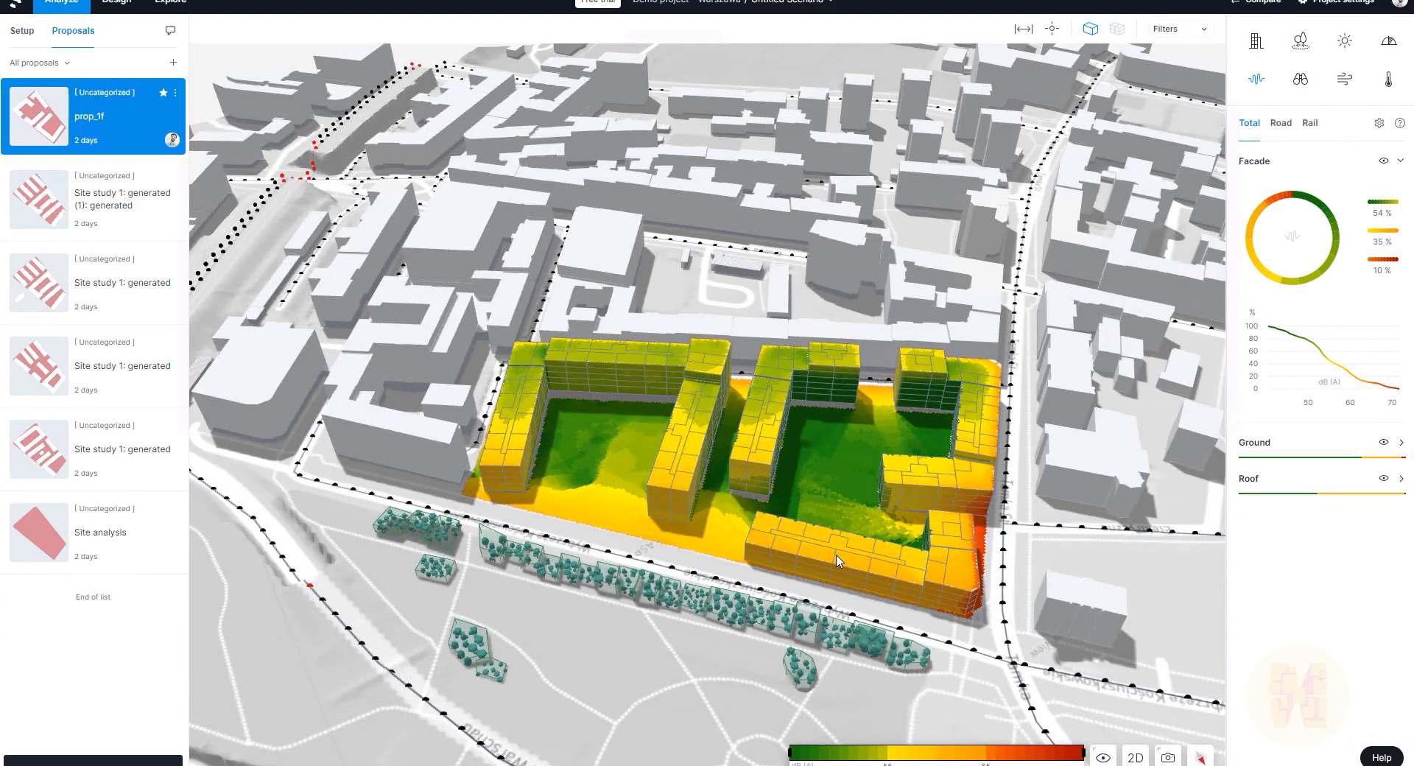
Step: Show prop_1f's view distance analysis (facades 87%, 6%, 6%) and orbit around the buildings
click(1300, 83)
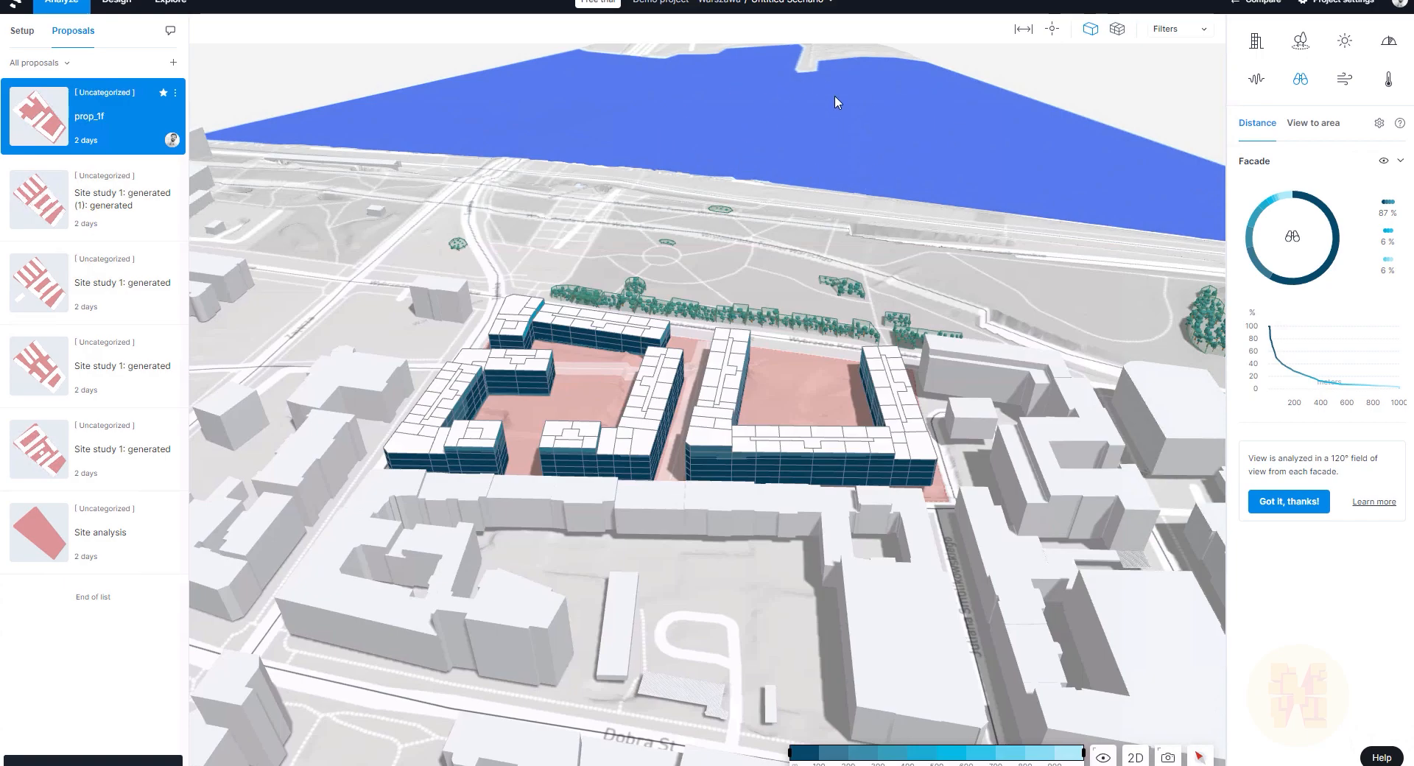
right_drag(947, 150, 805, 233)
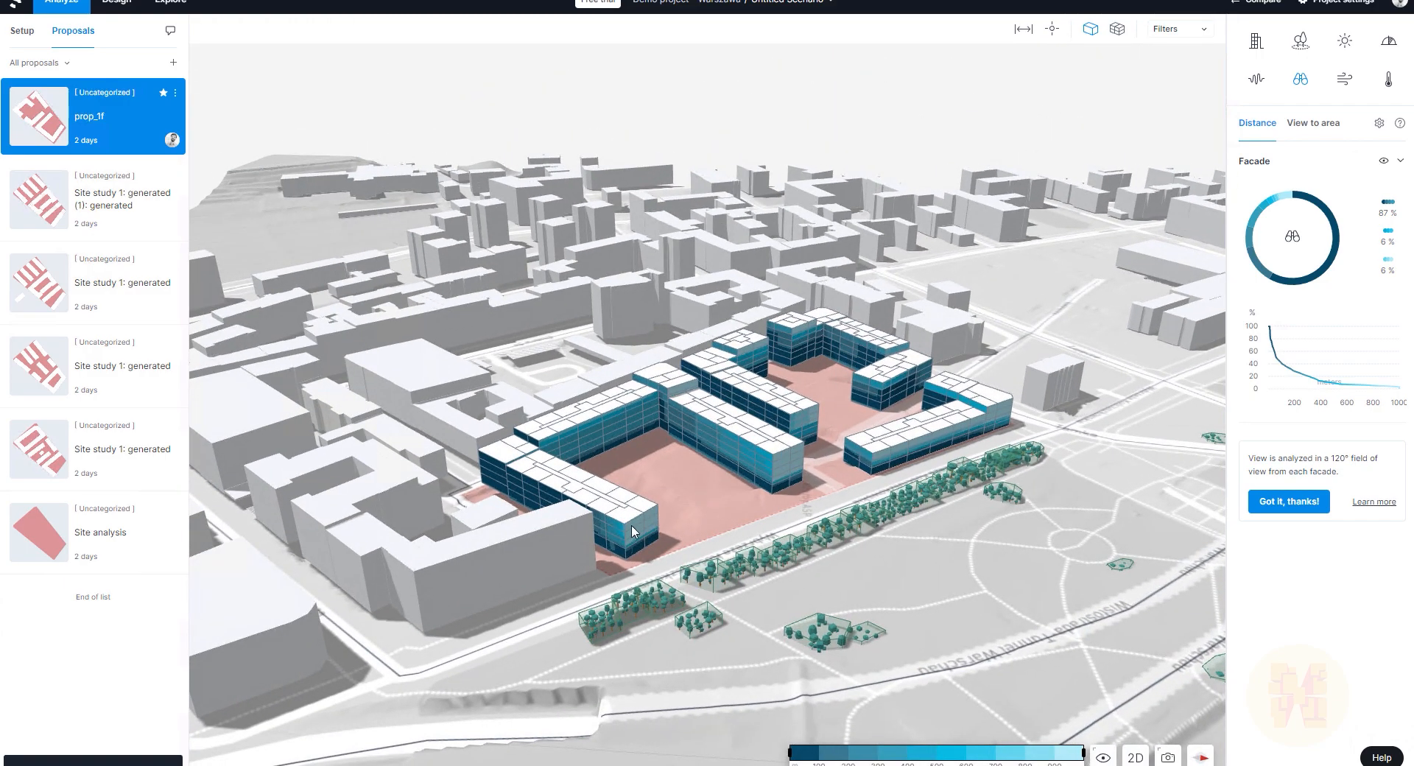
right_drag(685, 449, 799, 371)
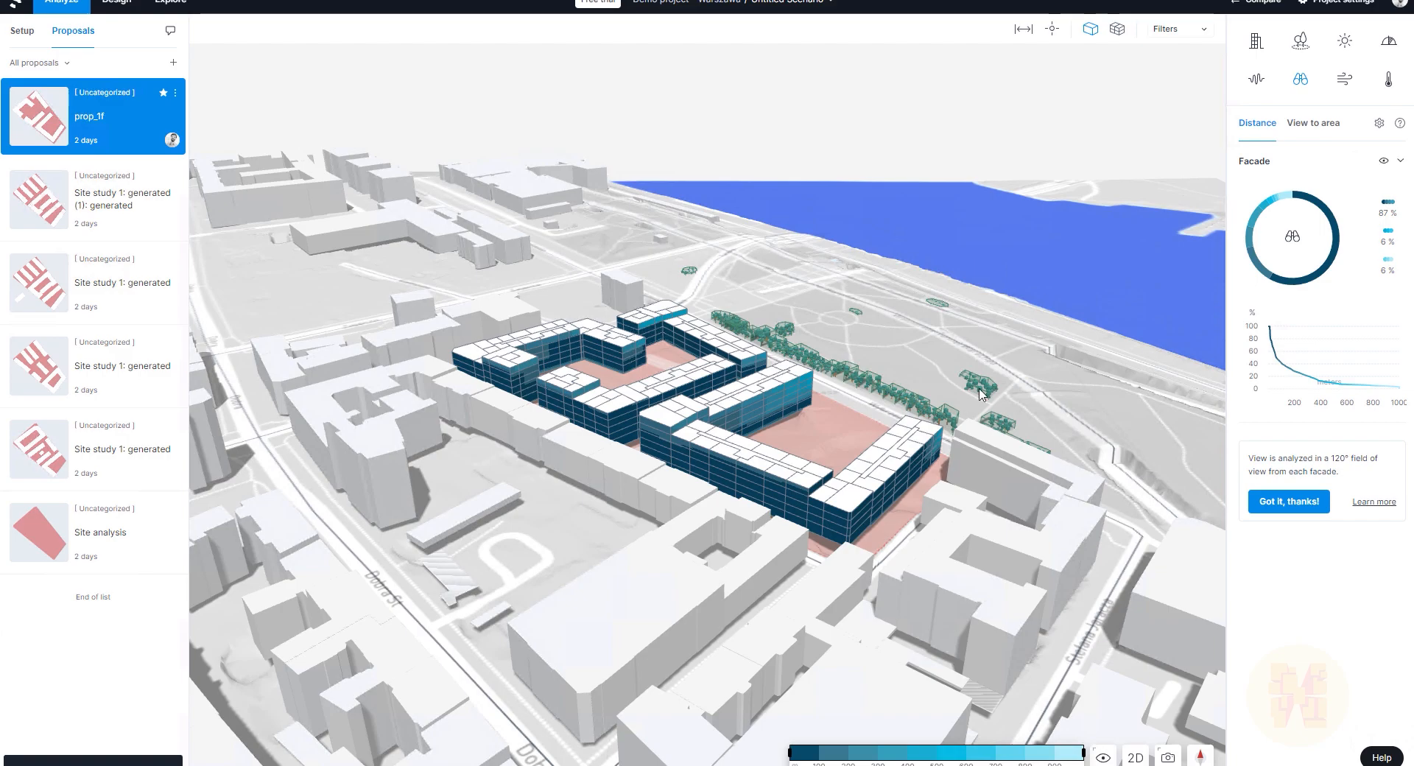
right_drag(959, 383, 777, 488)
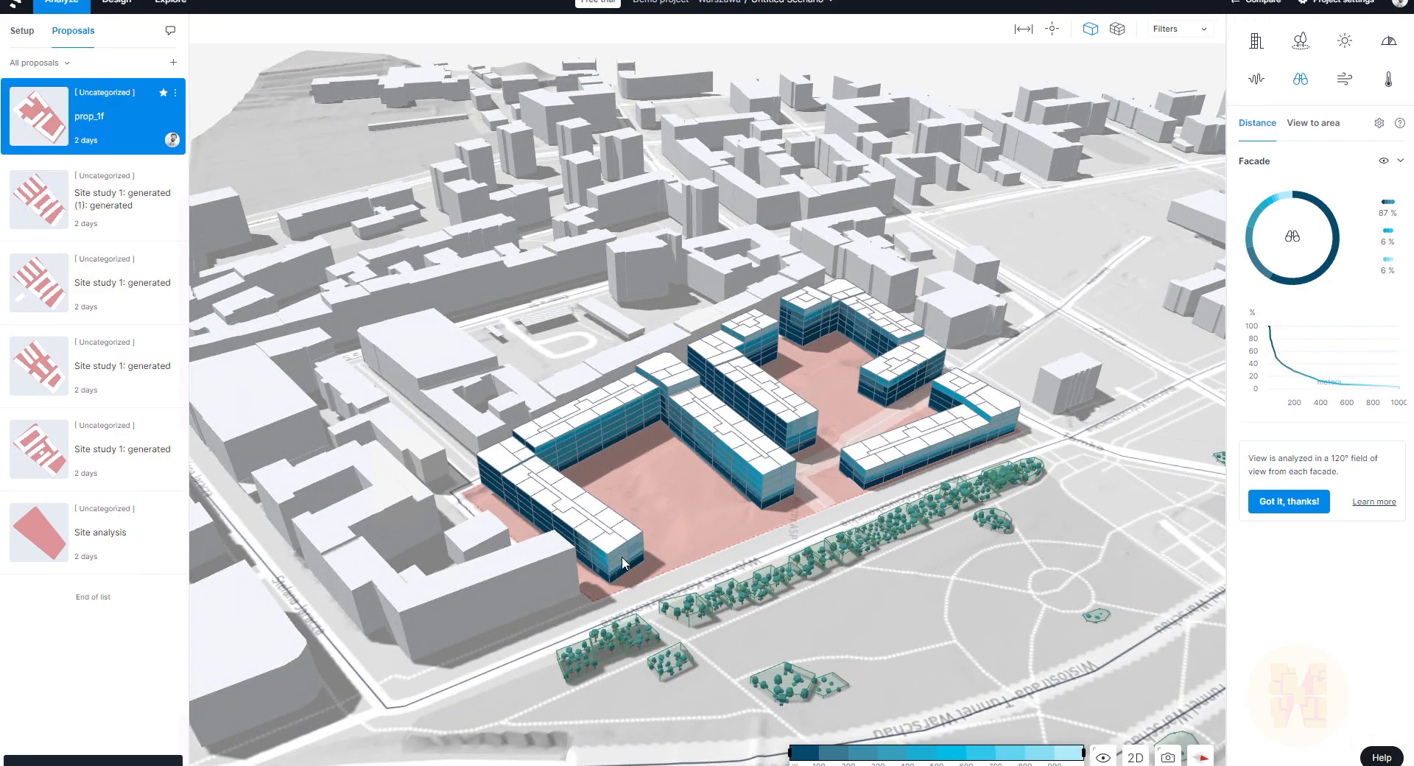
right_drag(1005, 427, 950, 193)
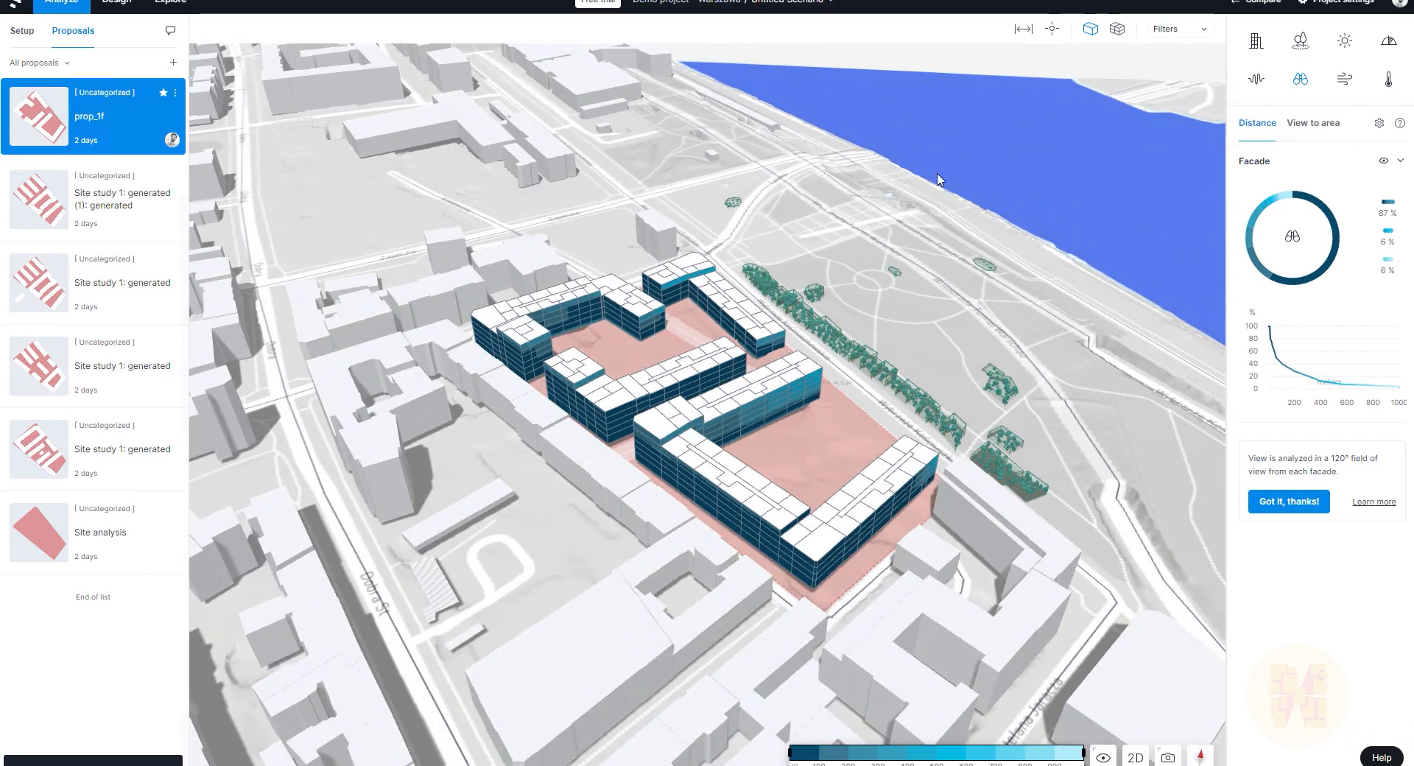
Step: Show wind flow and cycle the wind direction through each compass point, ending at northwest
click(1346, 81)
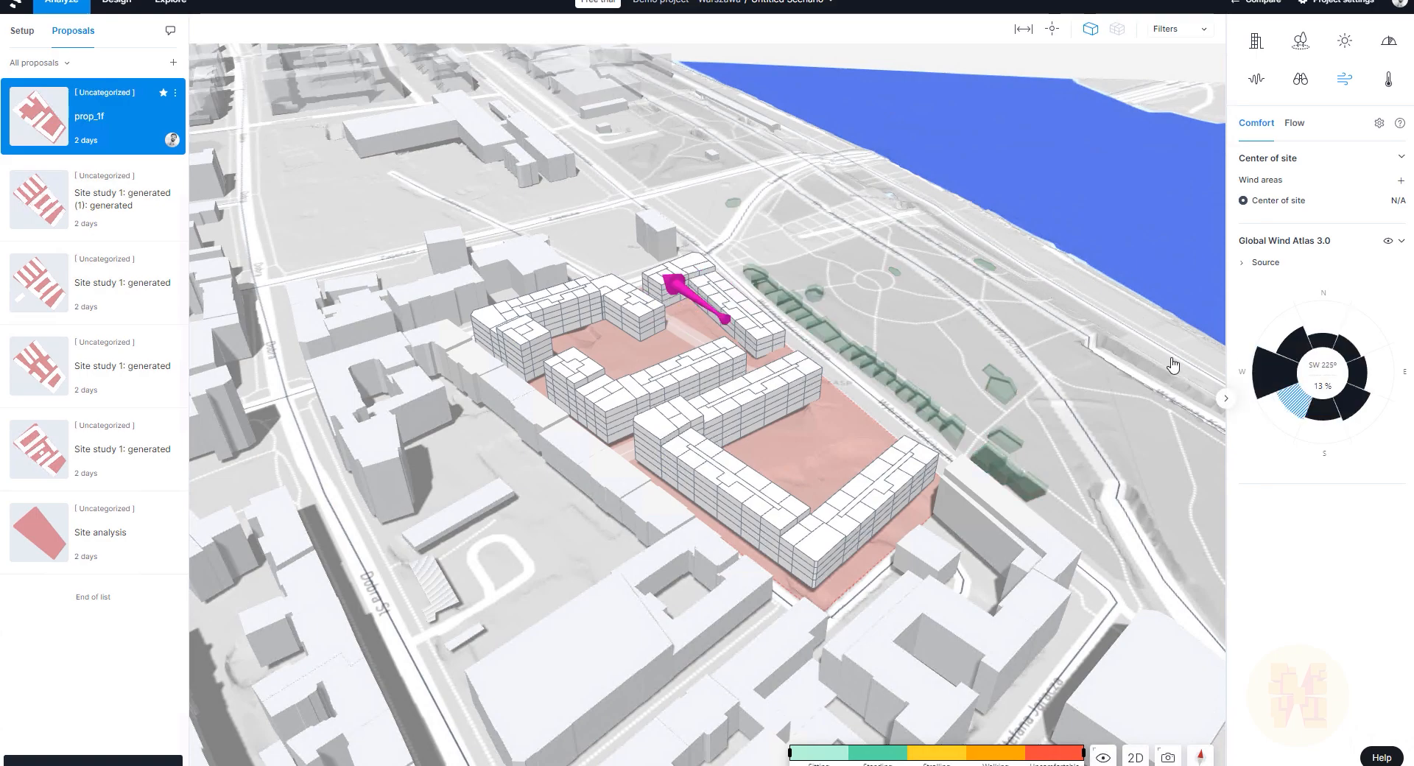
click(1286, 380)
click(1283, 379)
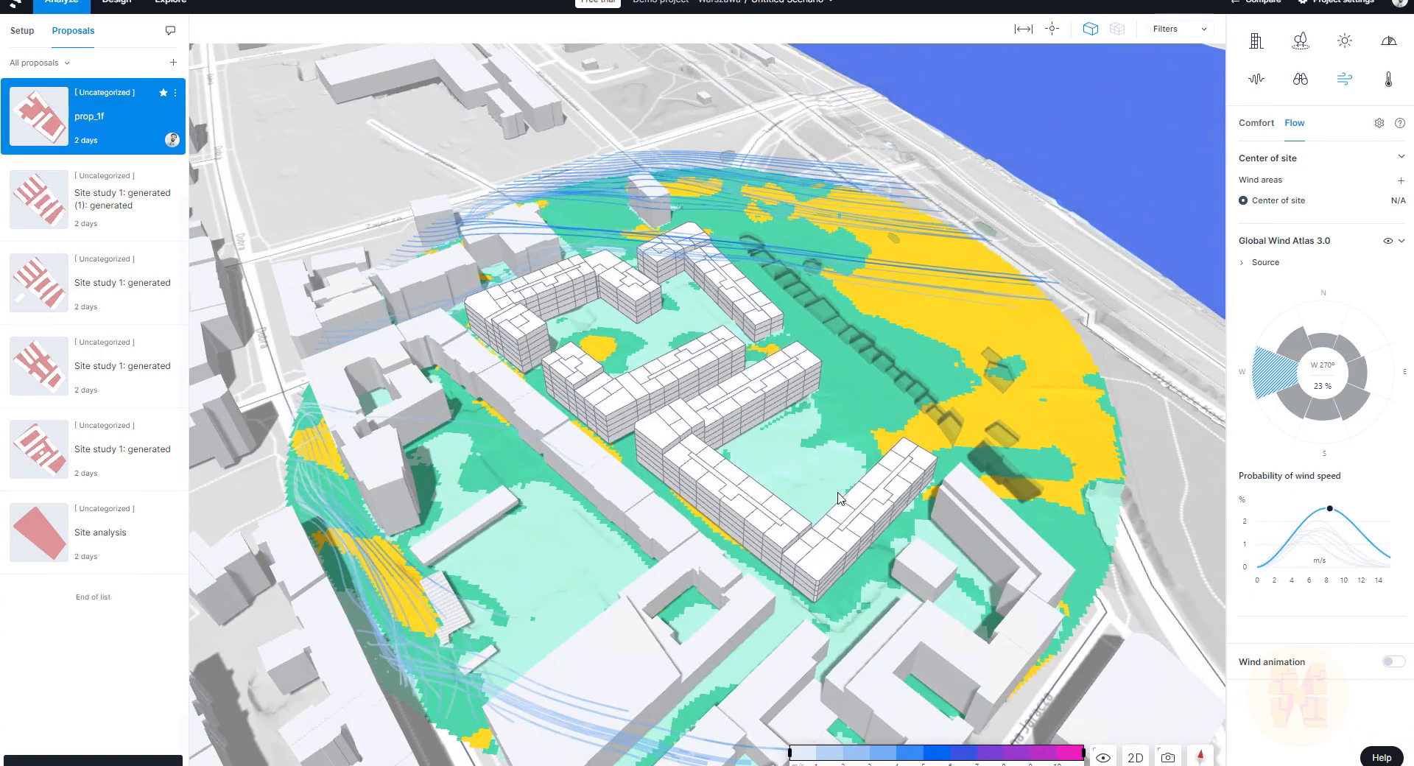
click(1295, 404)
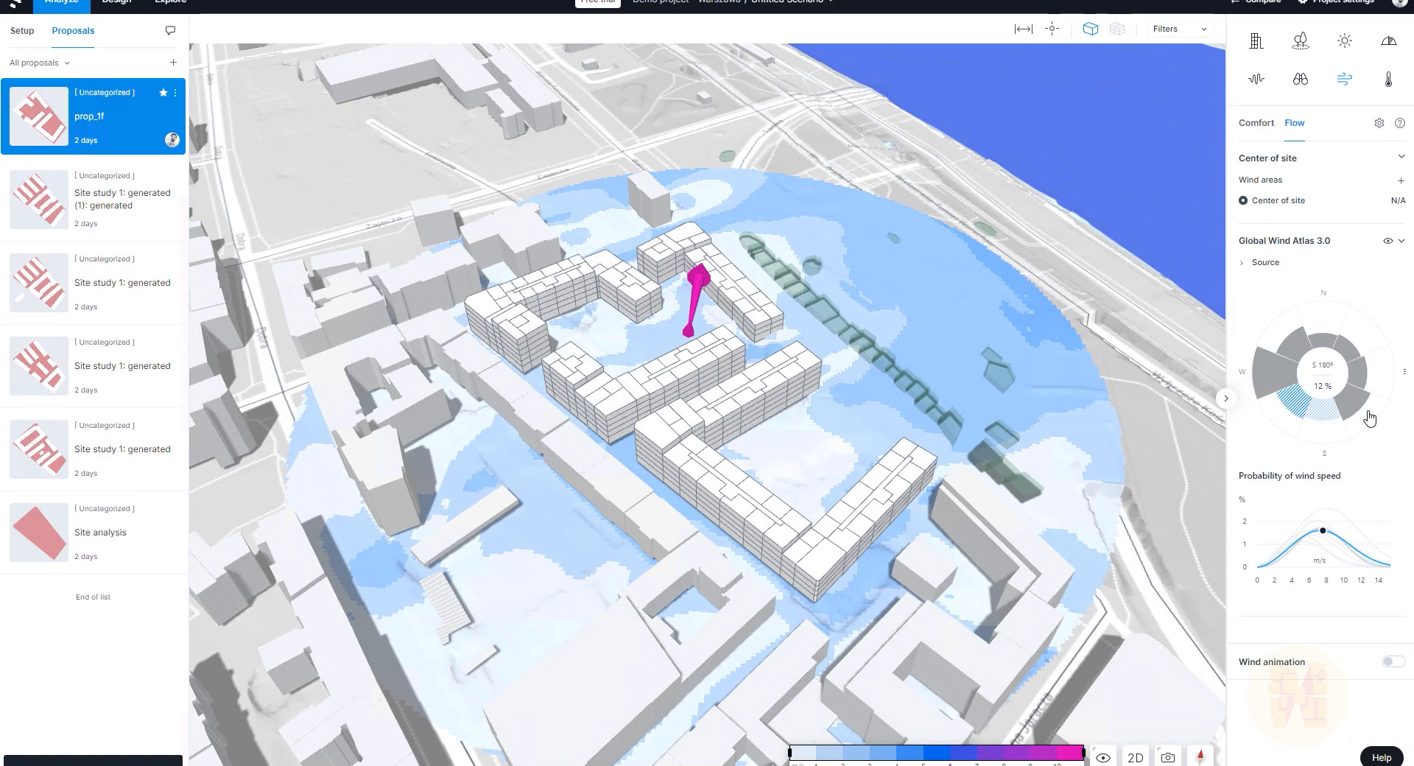
click(1359, 413)
click(1358, 375)
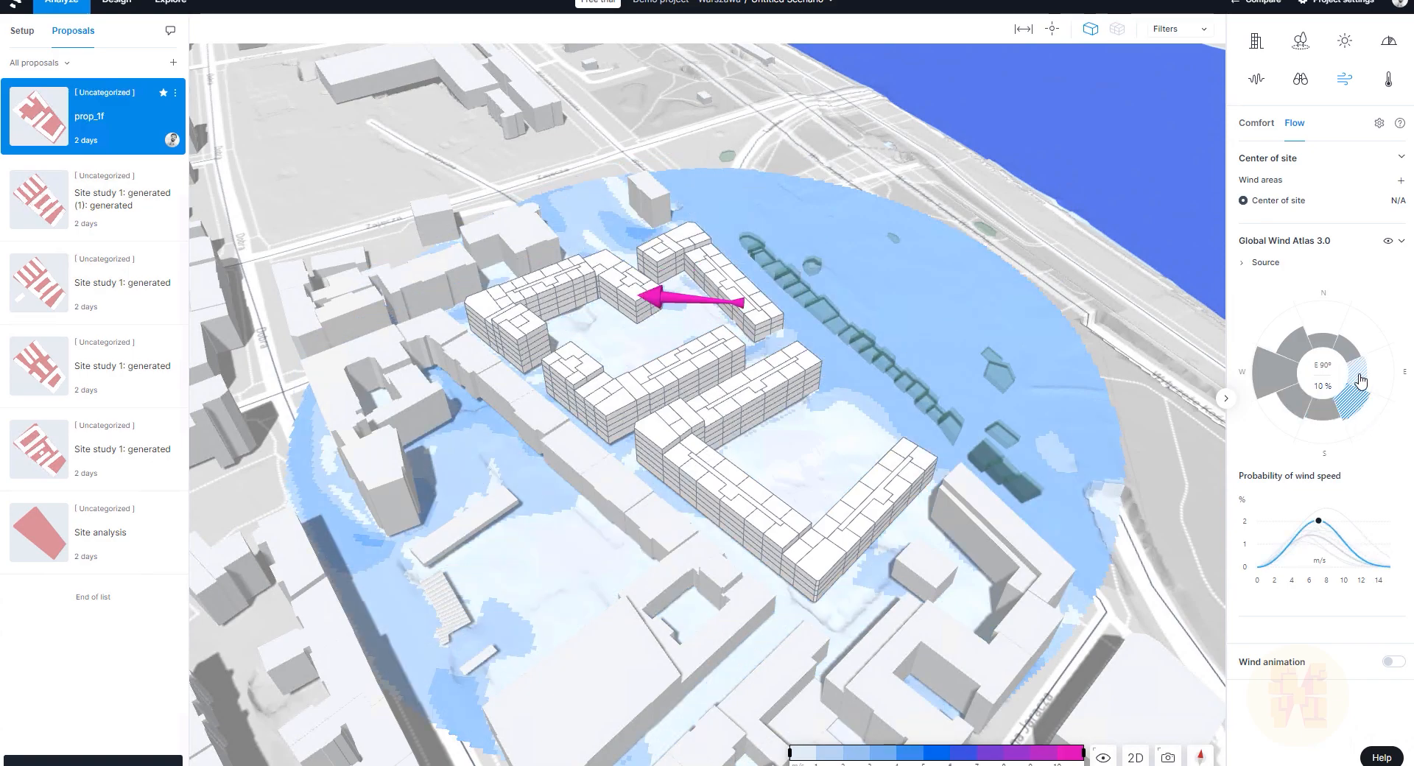
click(1346, 353)
click(1317, 347)
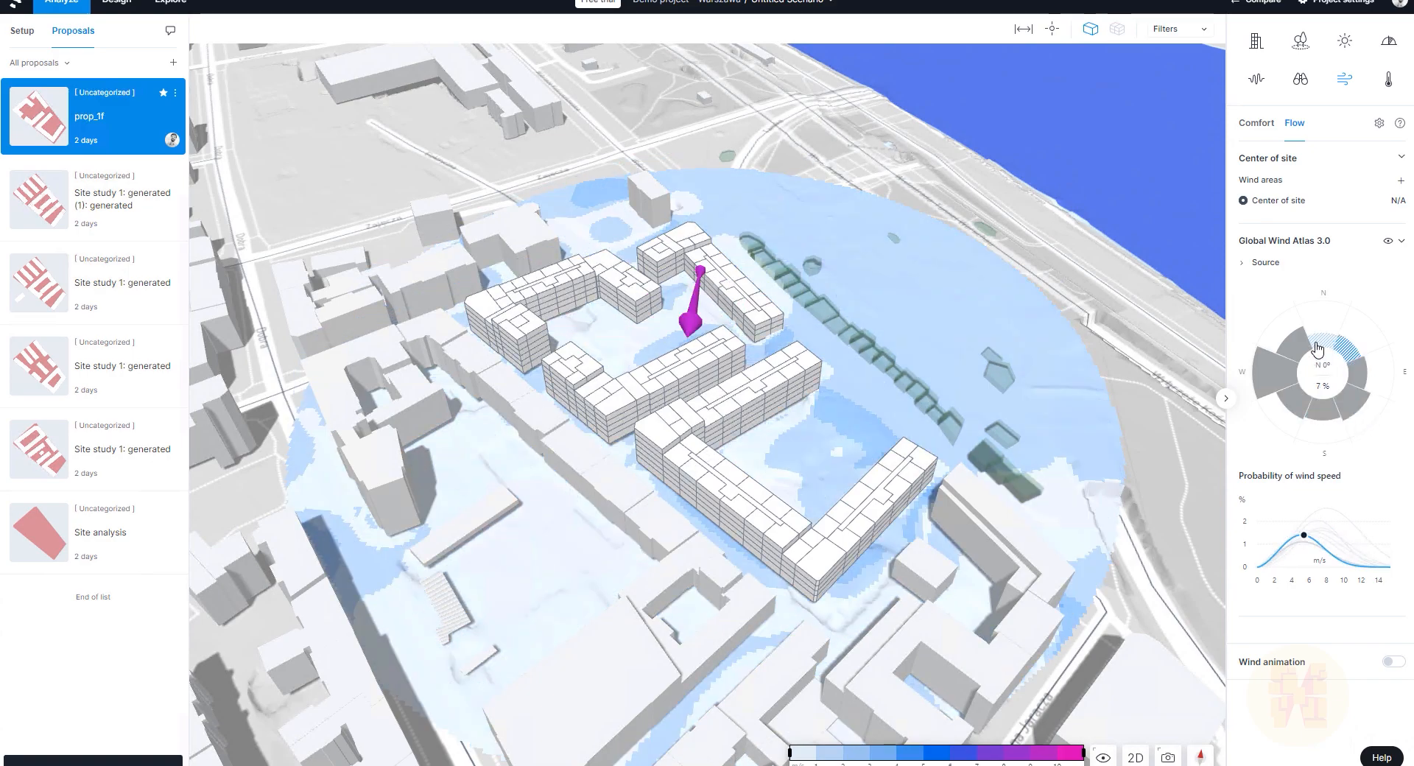
click(1304, 356)
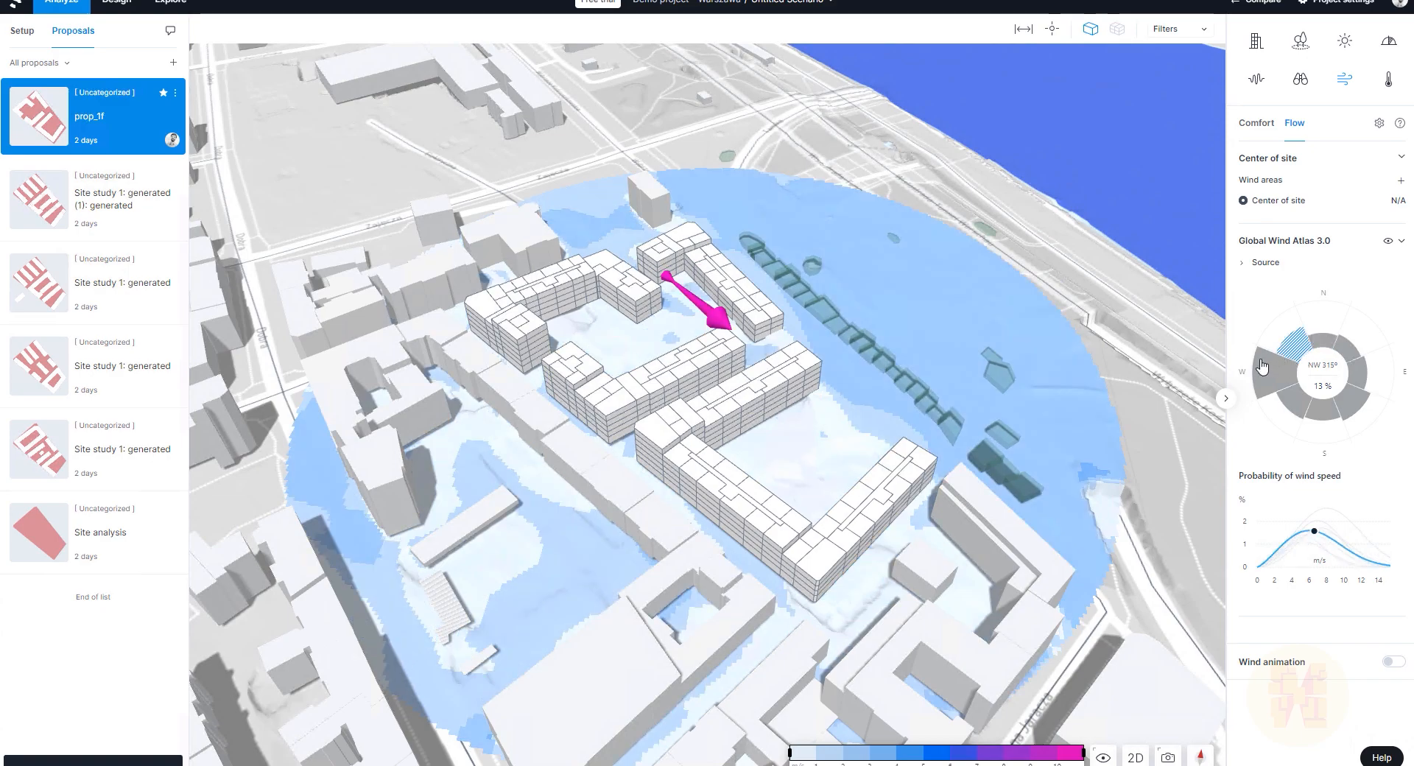
Step: Orbit and zoom to follow the streamlines around the housing blocks
right_drag(1016, 322, 877, 326)
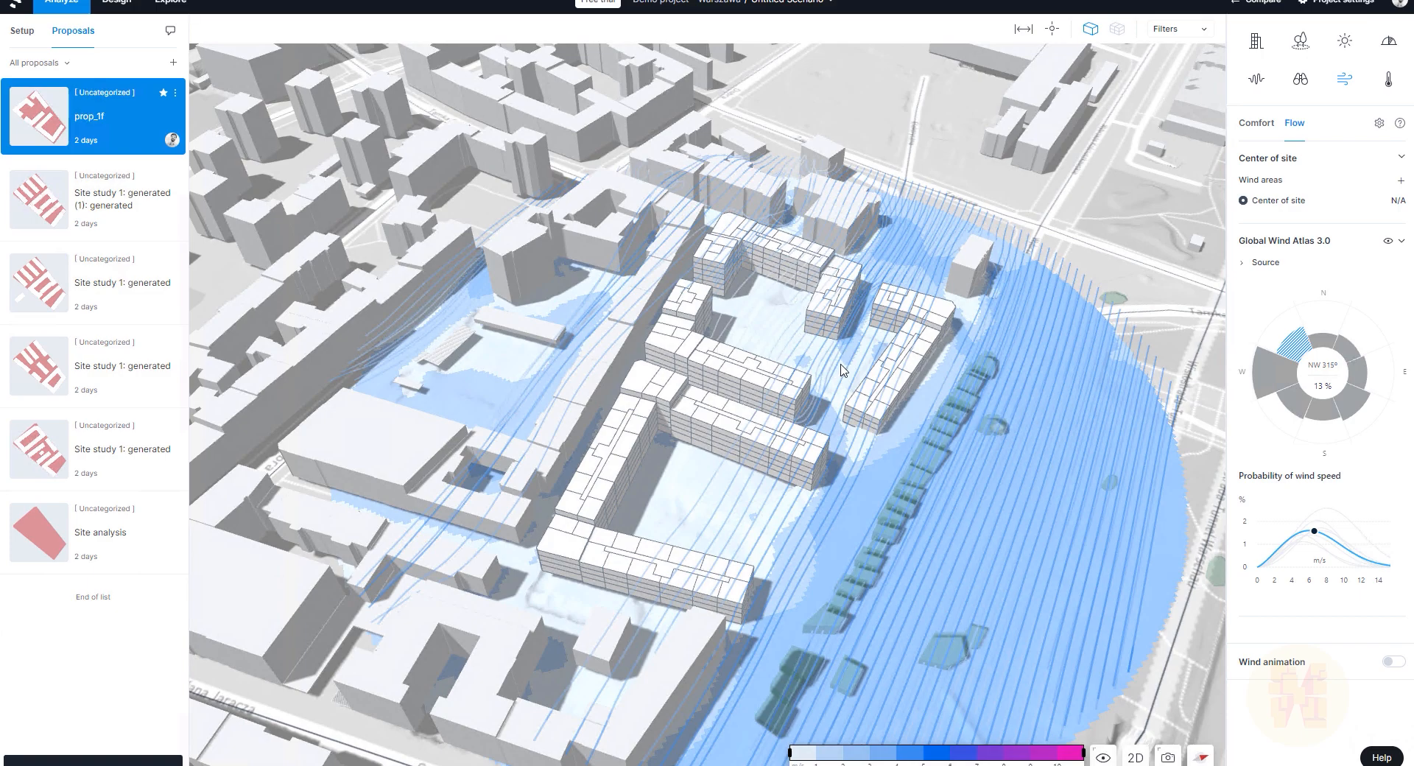
right_drag(986, 368, 787, 382)
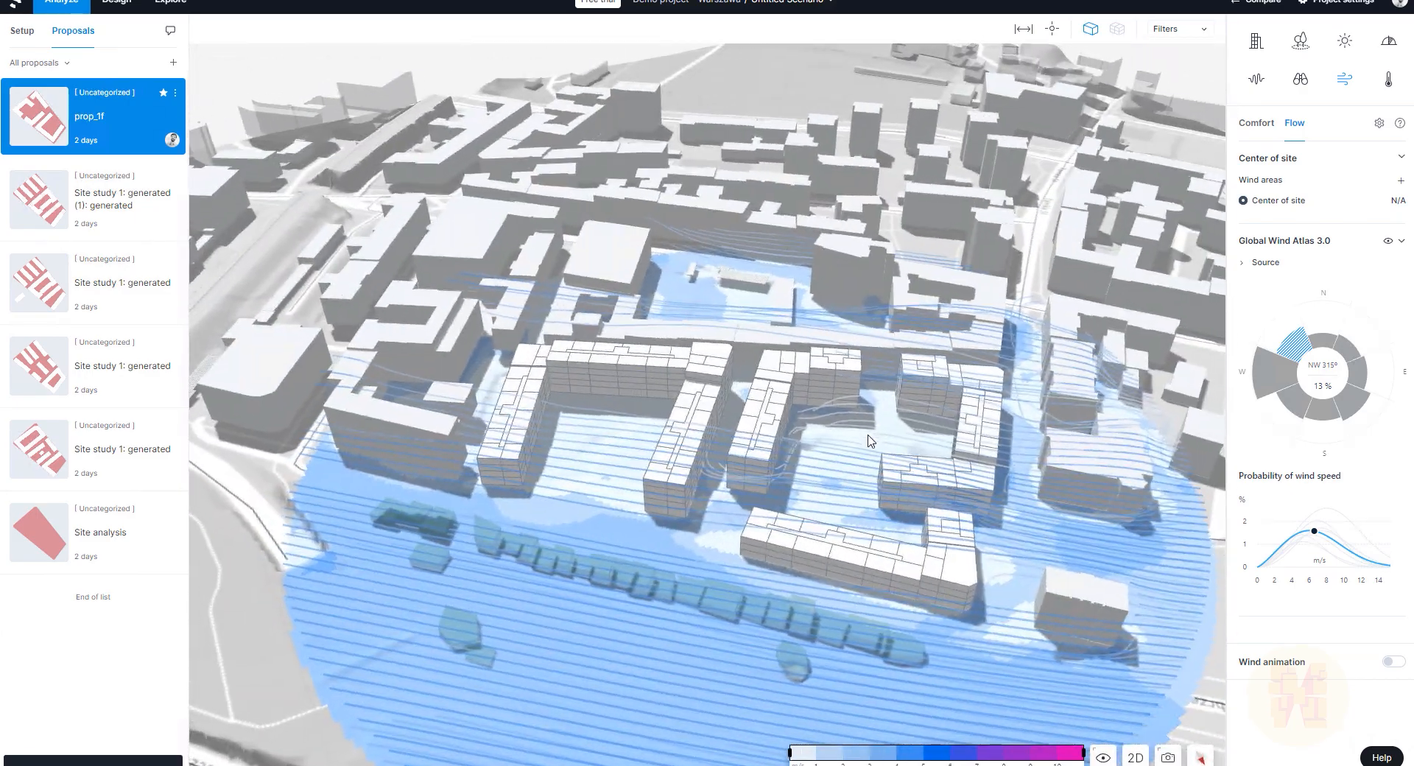
scroll(817, 512, up, 5)
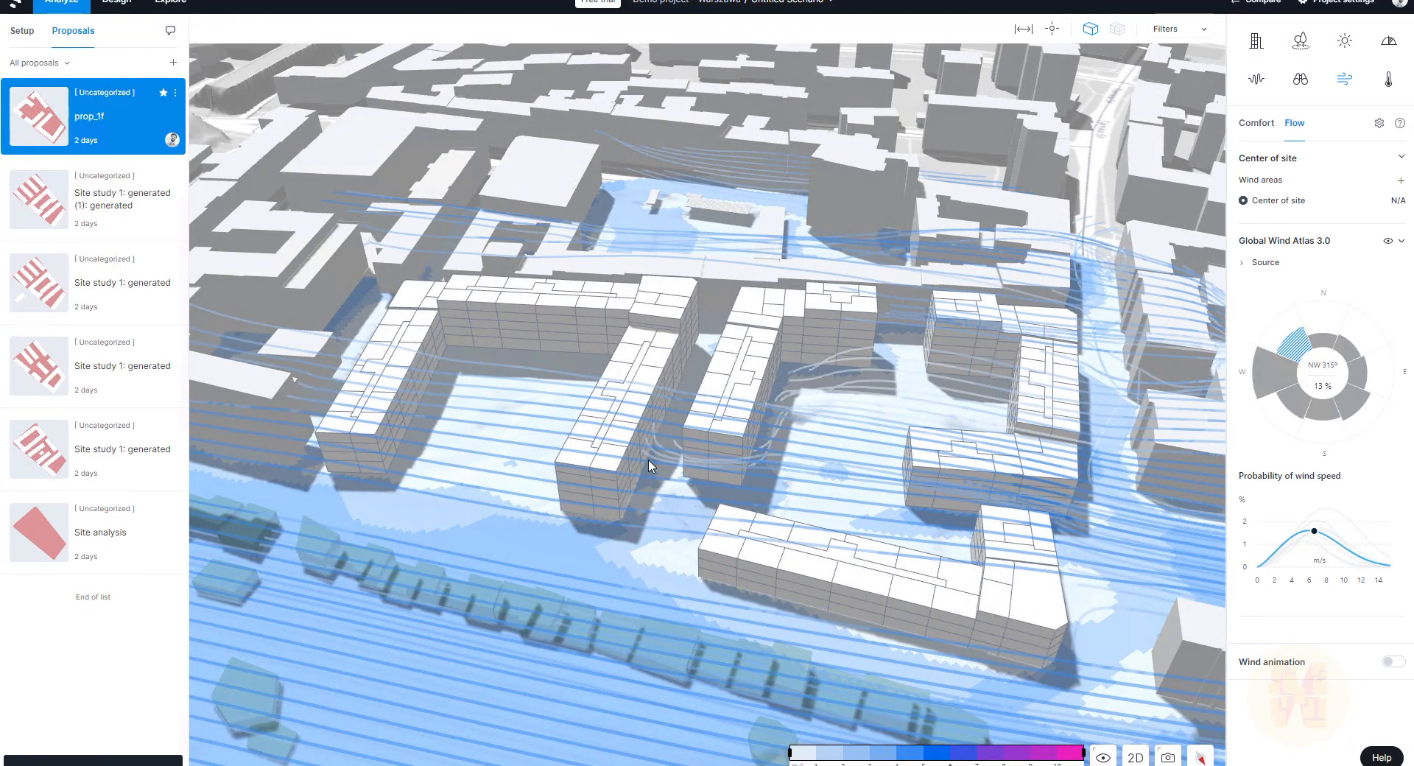
right_drag(710, 498, 815, 507)
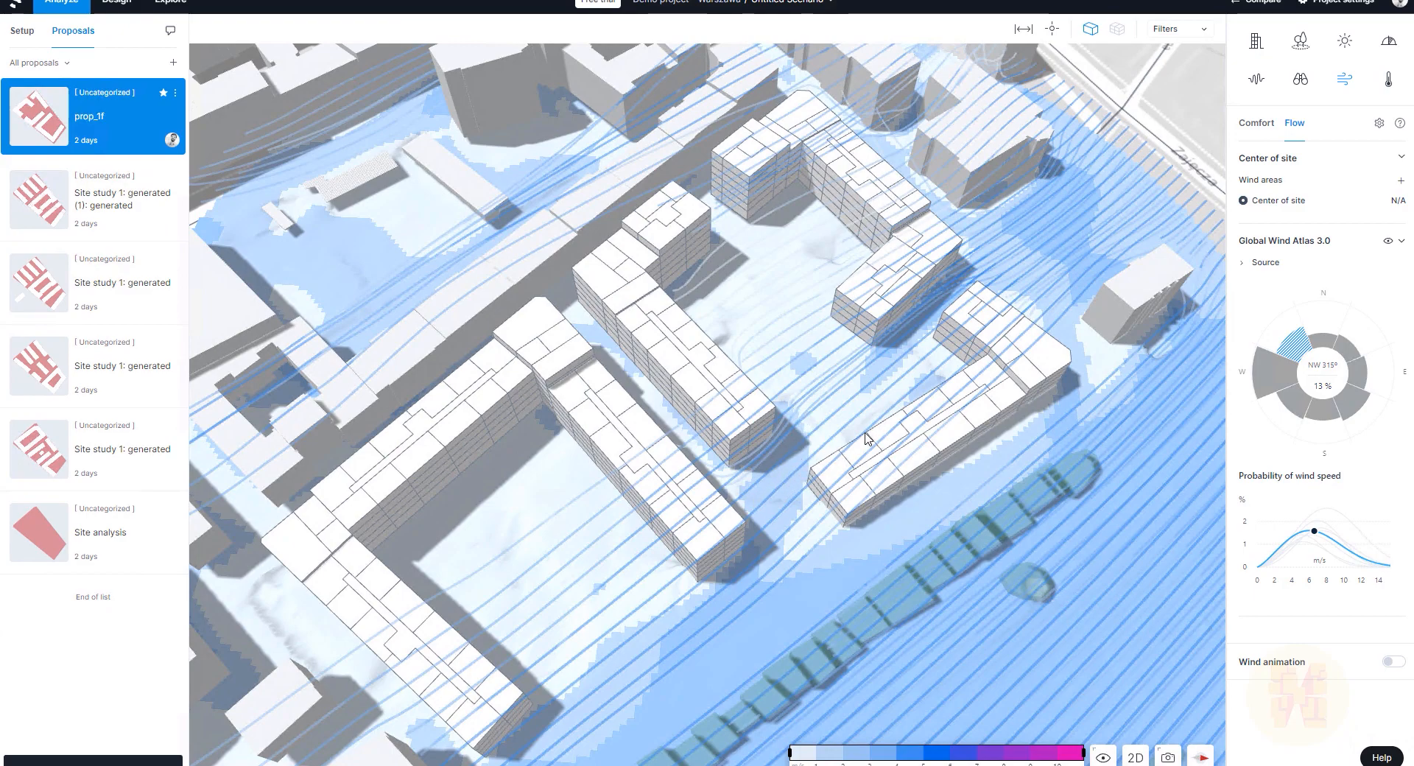
scroll(827, 461, down, 3)
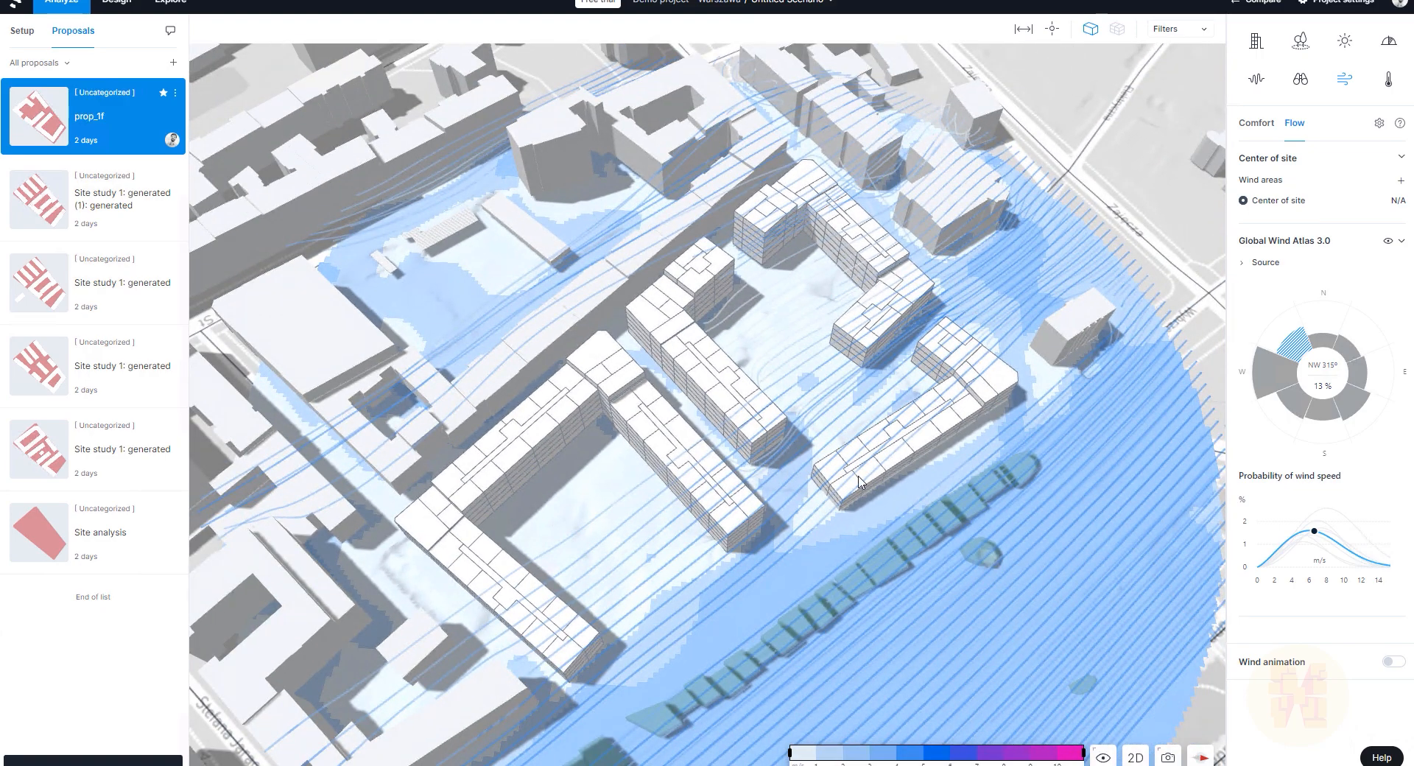
Step: Open the microclimate analysis and orbit around the housing blocks
click(1388, 81)
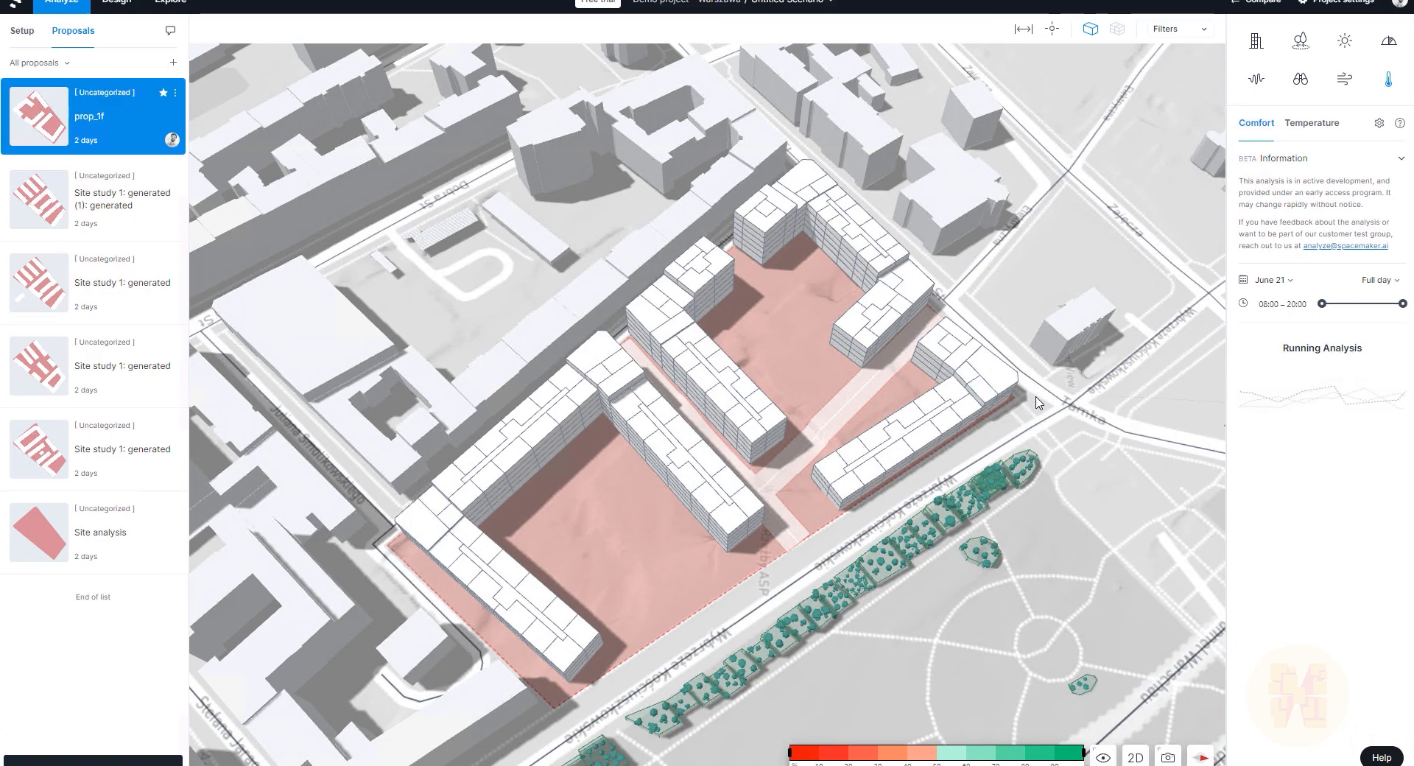
right_drag(991, 433, 845, 404)
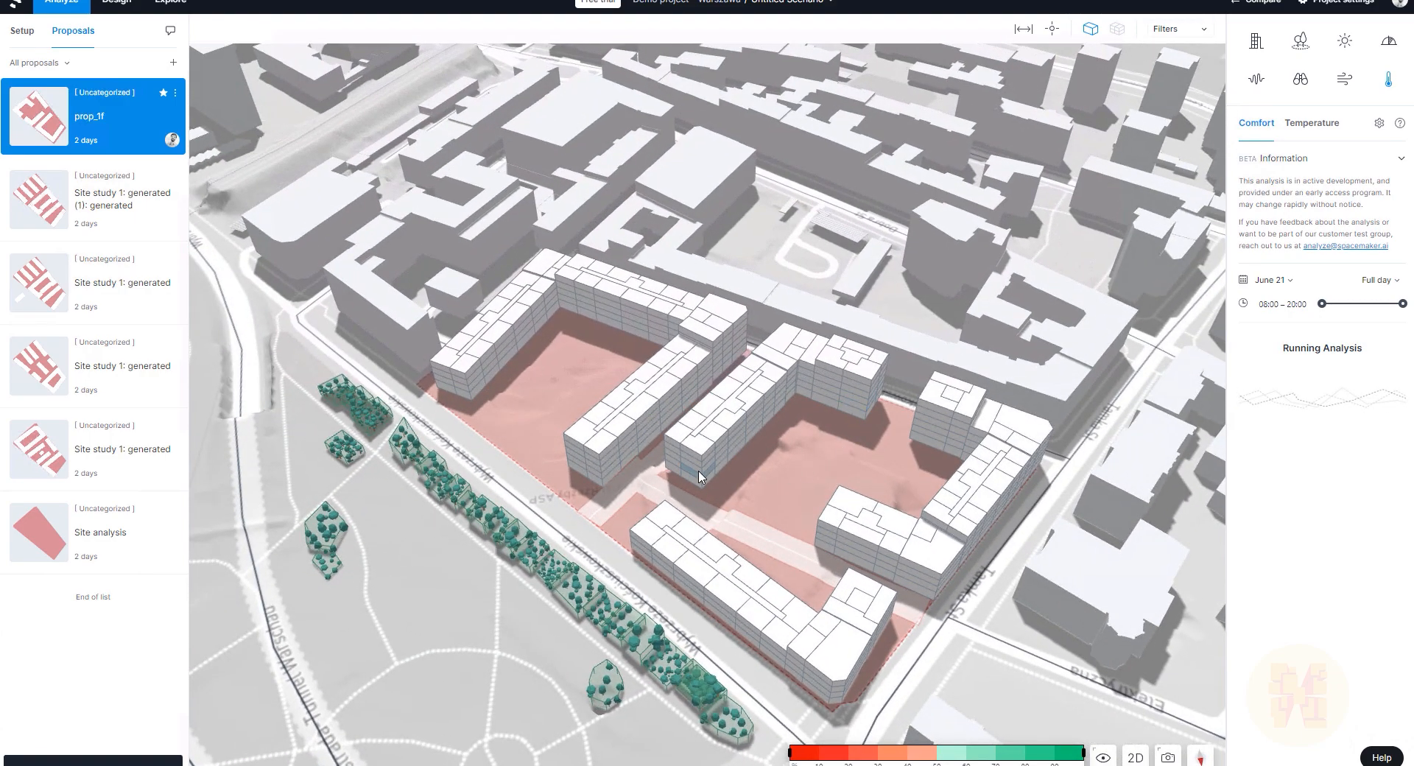
scroll(700, 469, down, 2)
scroll(702, 471, down, 3)
scroll(903, 584, up, 3)
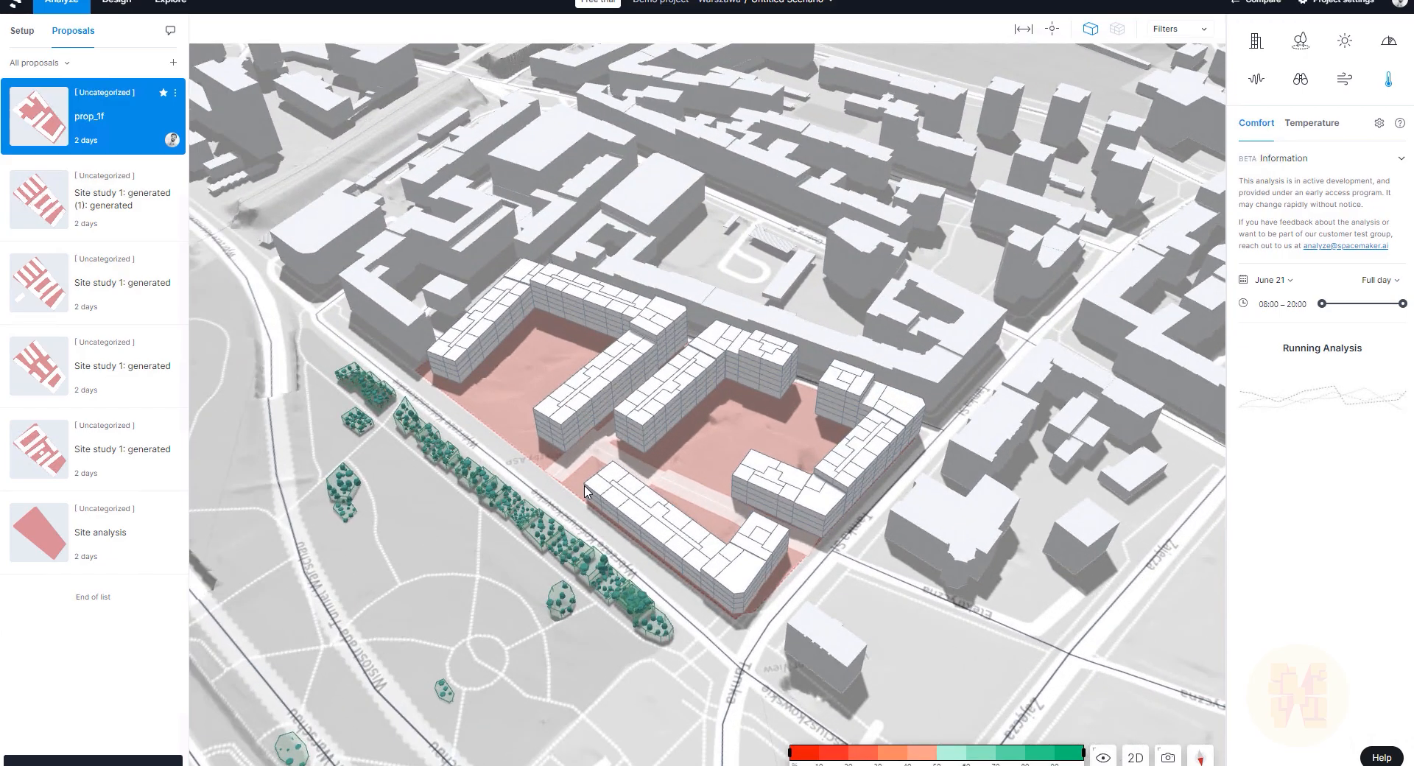
scroll(584, 486, up, 2)
right_drag(615, 437, 709, 442)
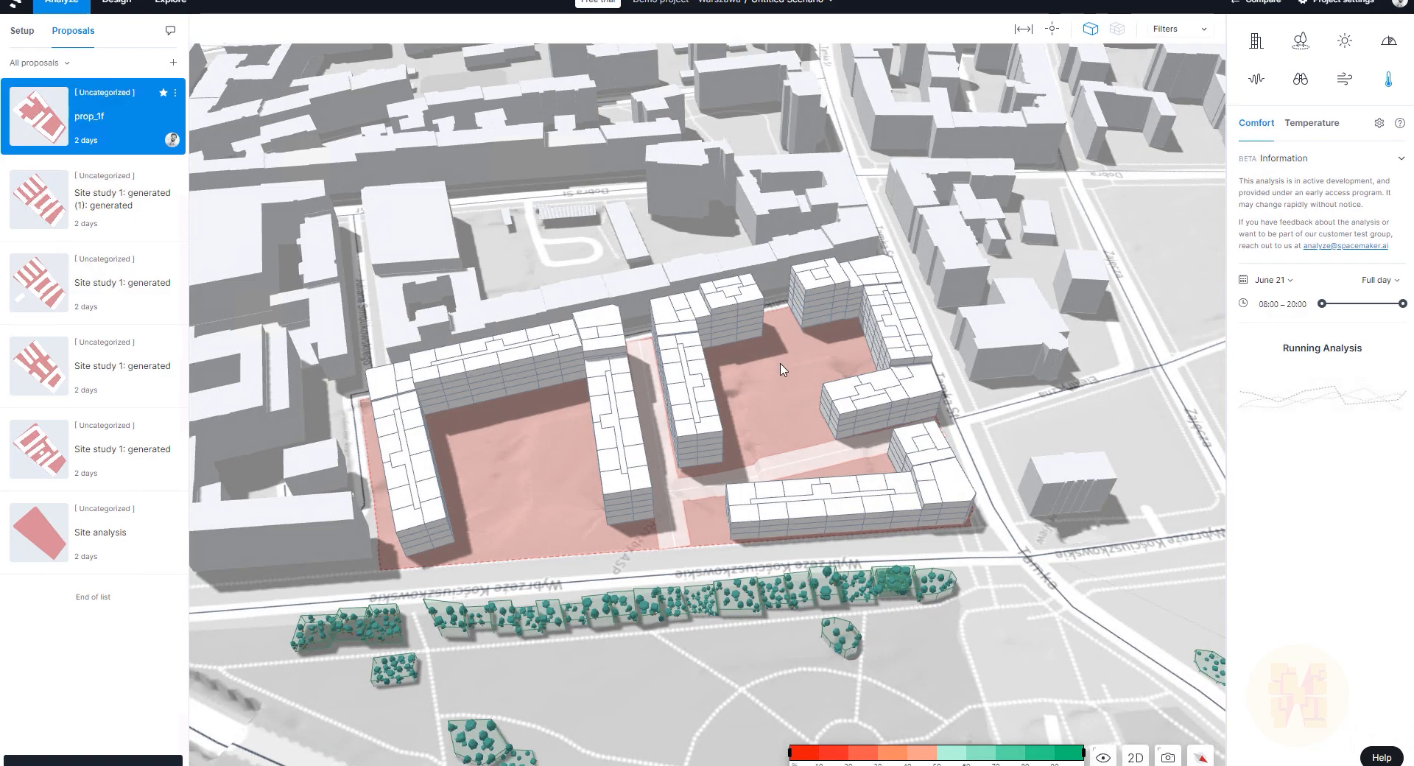
Step: Show June 21 temperature results, with courtyards mostly yellow, viewed from the south
click(1310, 126)
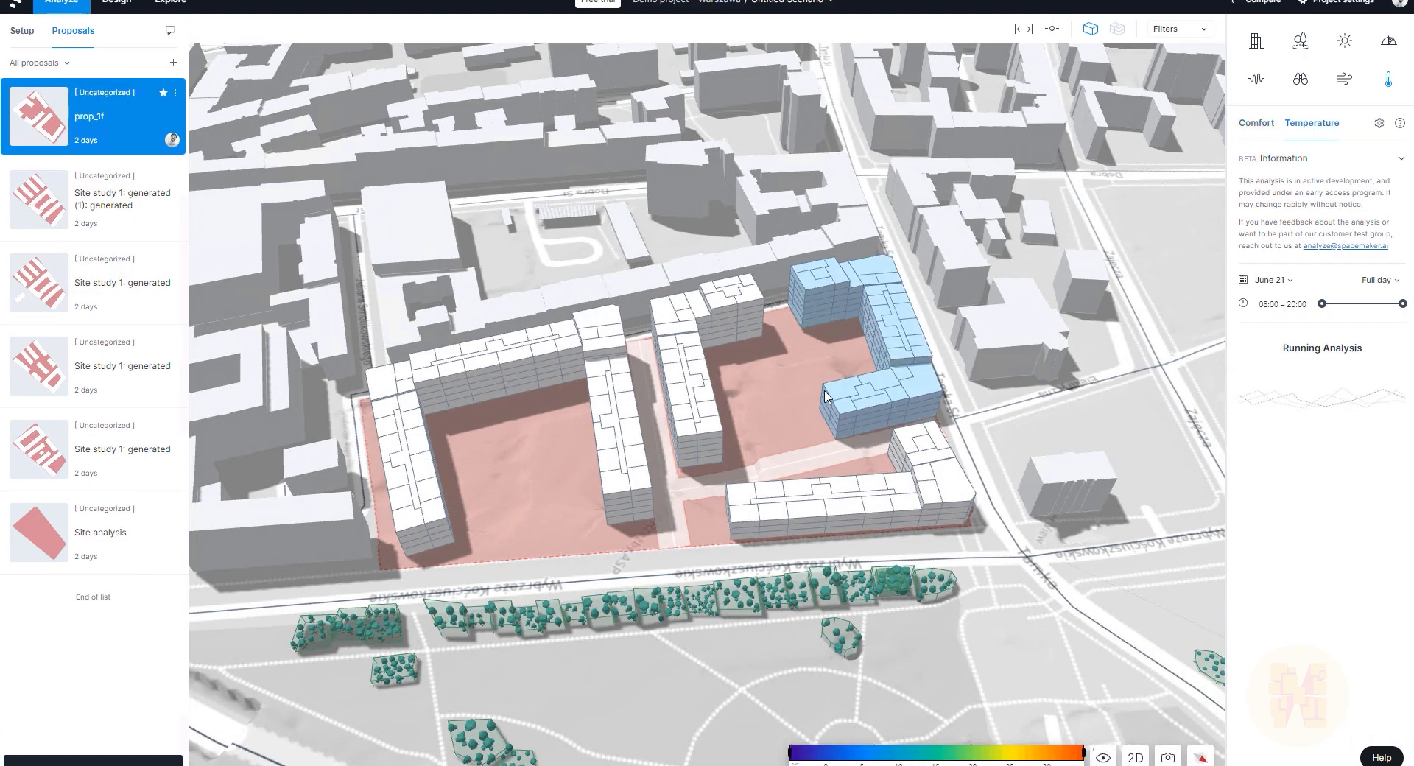
scroll(765, 388, down, 2)
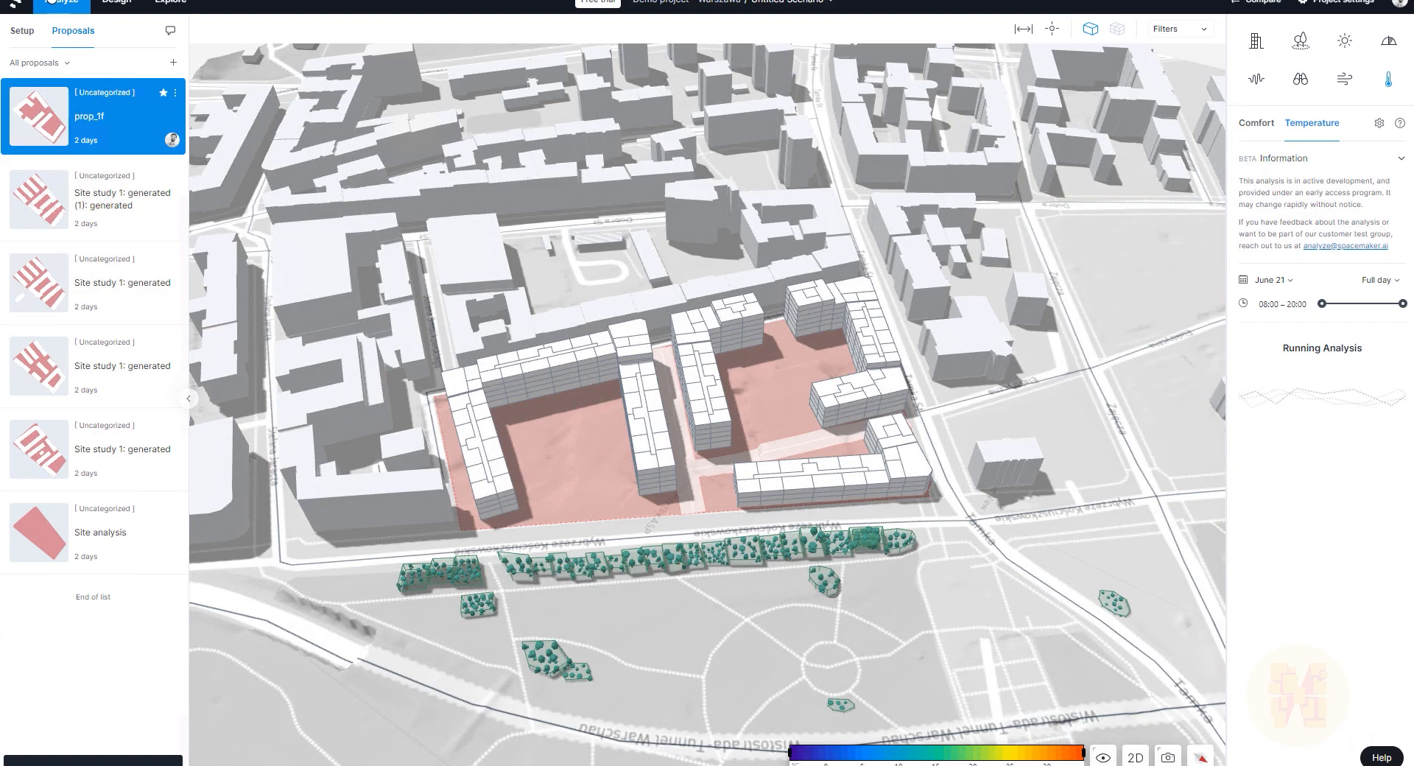
drag(581, 278, 601, 279)
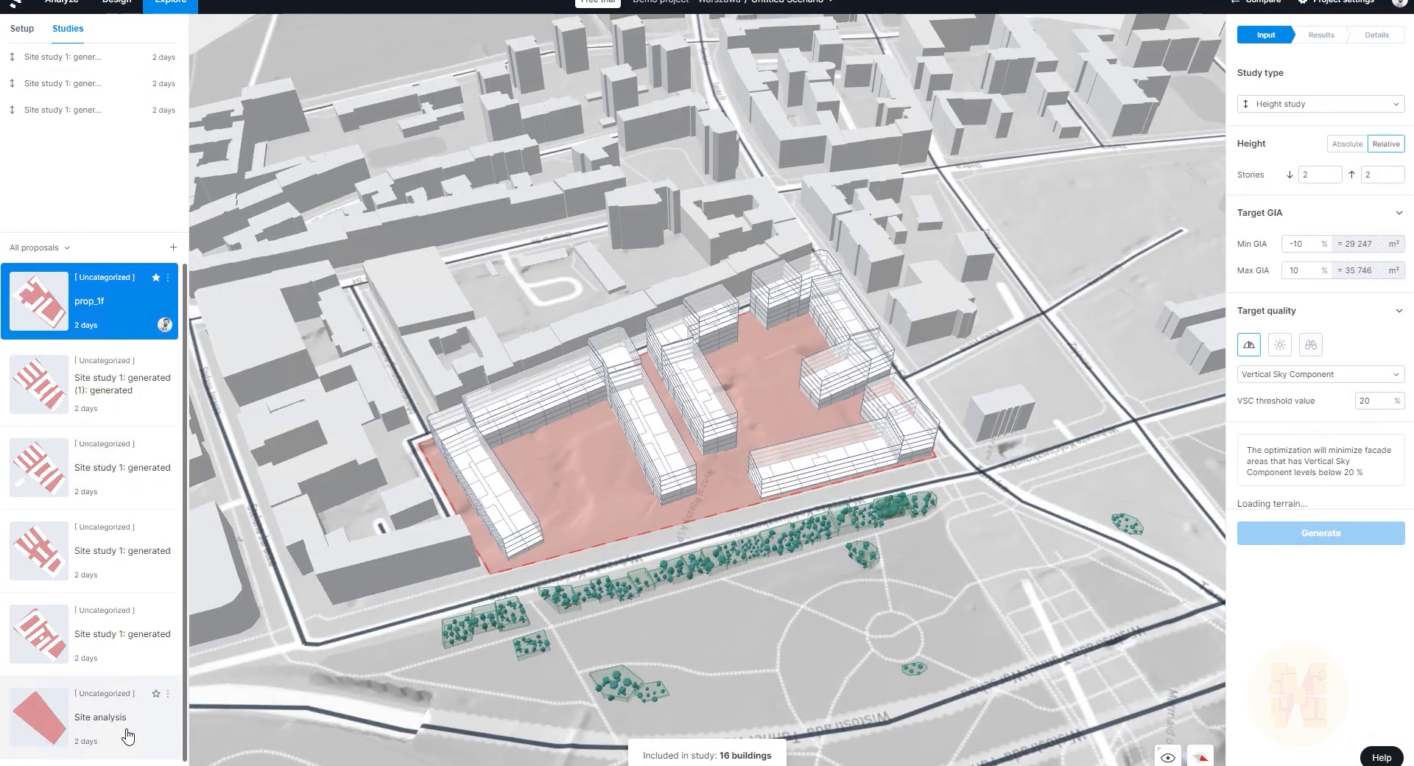
Step: Target the empty Site analysis proposal and list the available study types
click(98, 737)
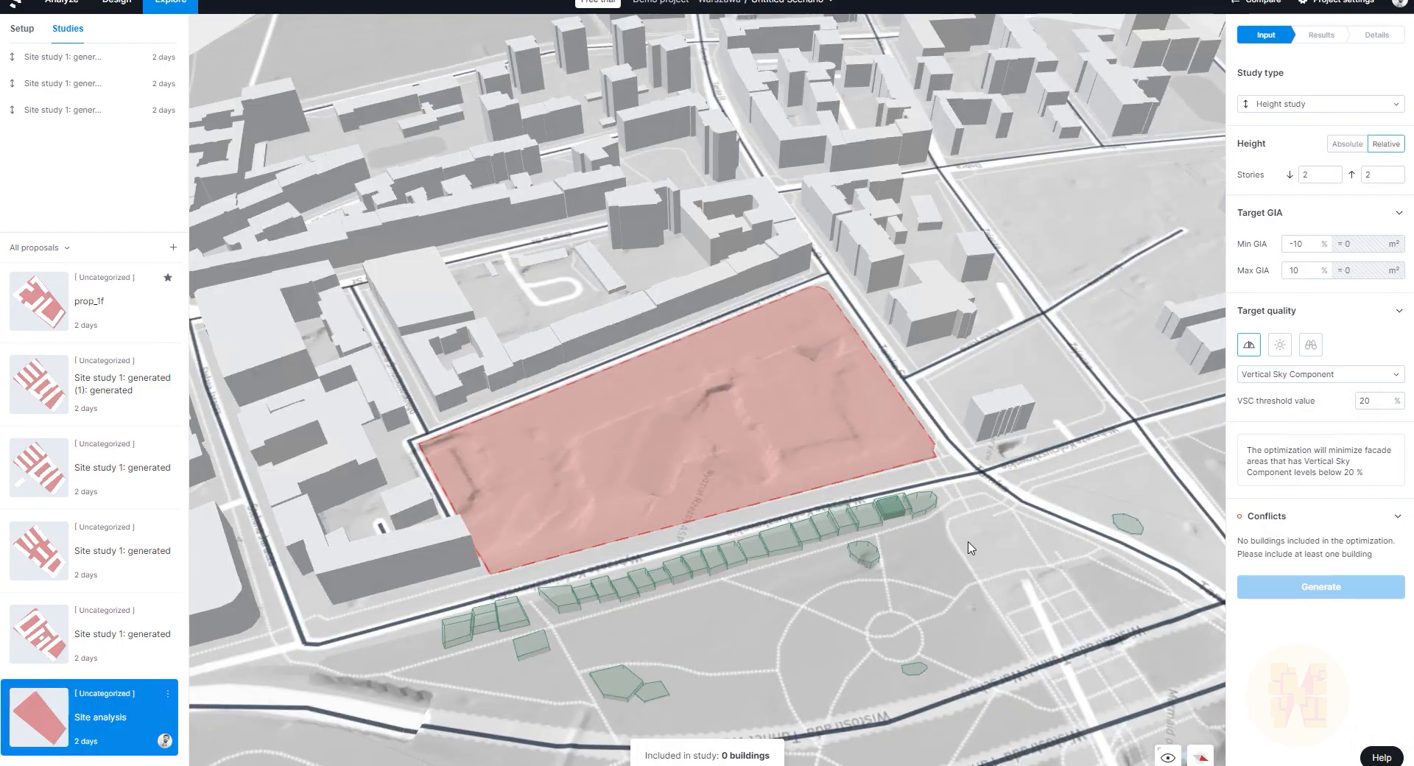
click(1301, 107)
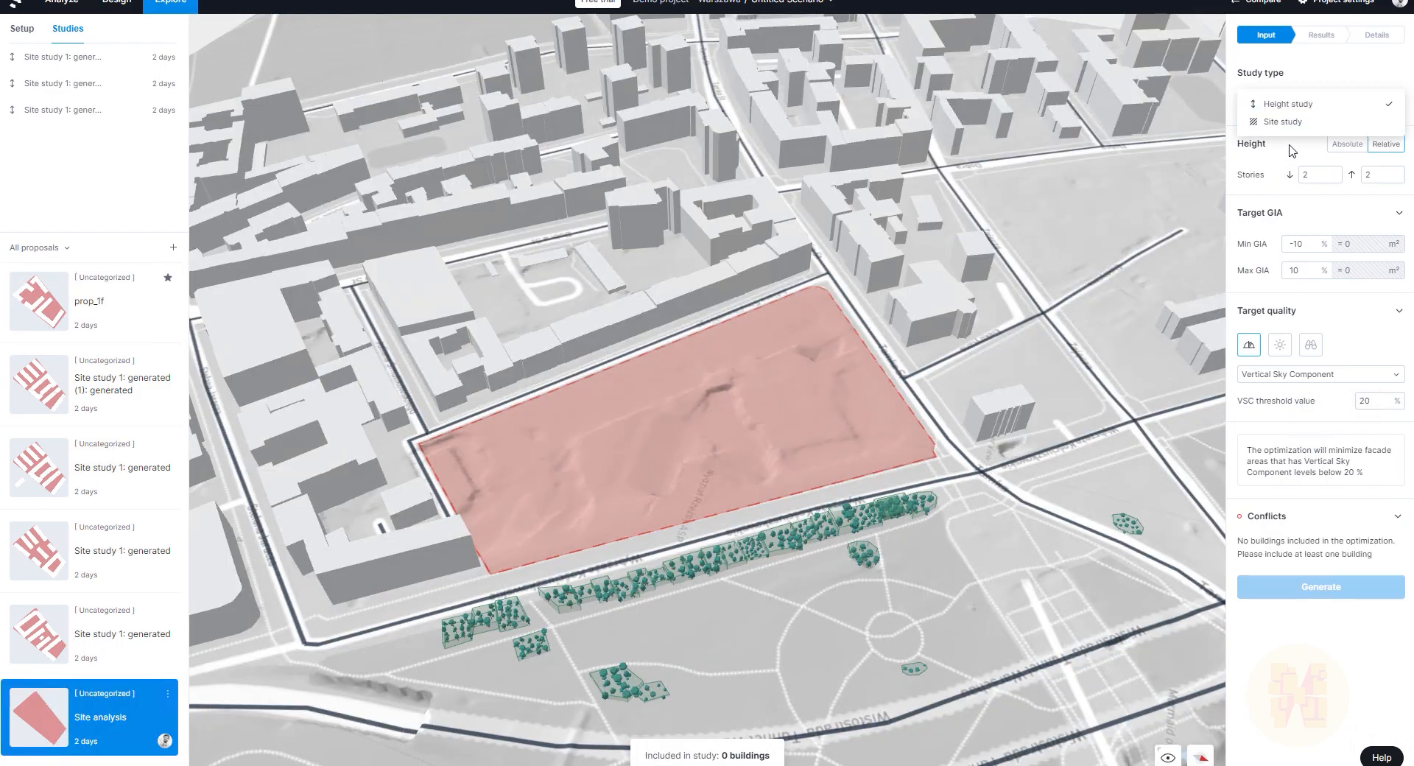
Step: Choose Site study as the study type and zoom in on the plot
click(1289, 126)
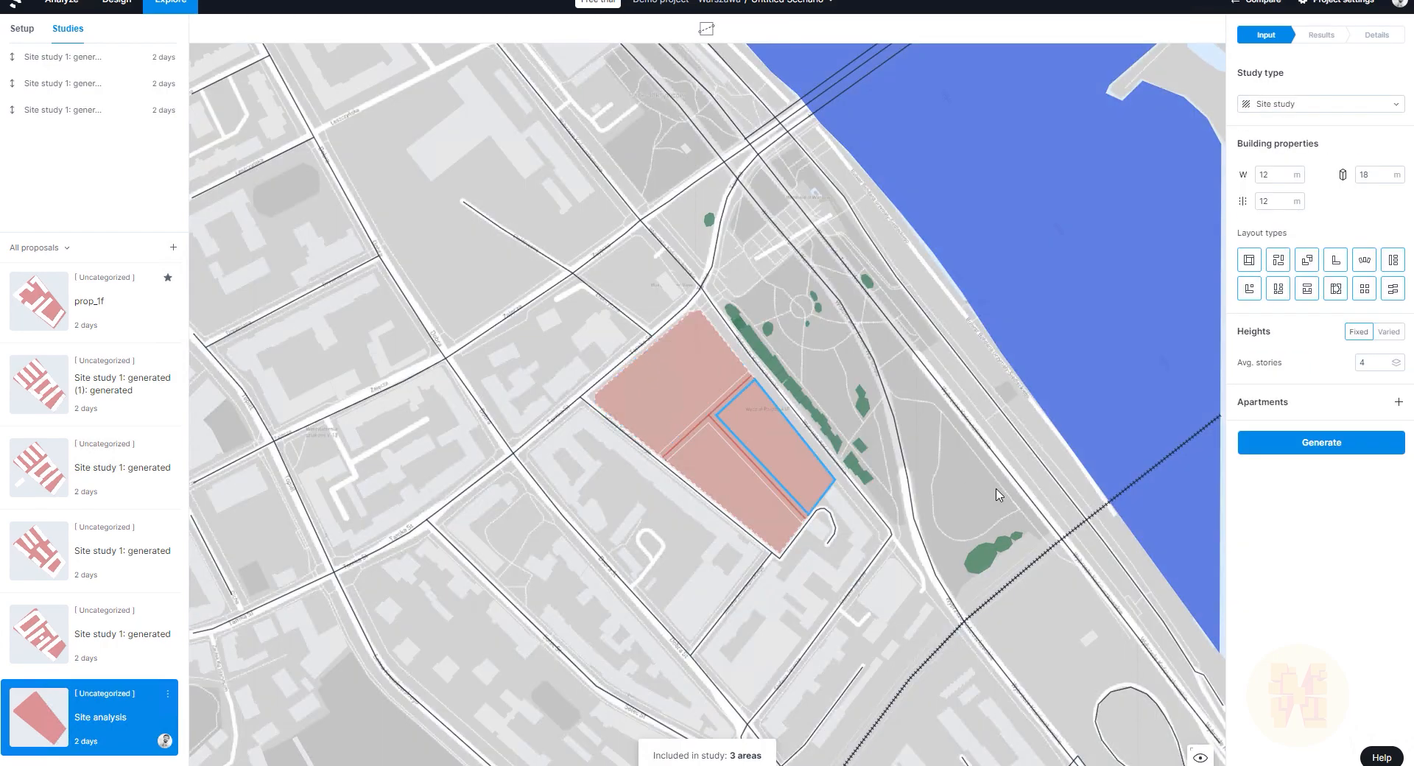
scroll(631, 375, up, 5)
scroll(604, 390, up, 4)
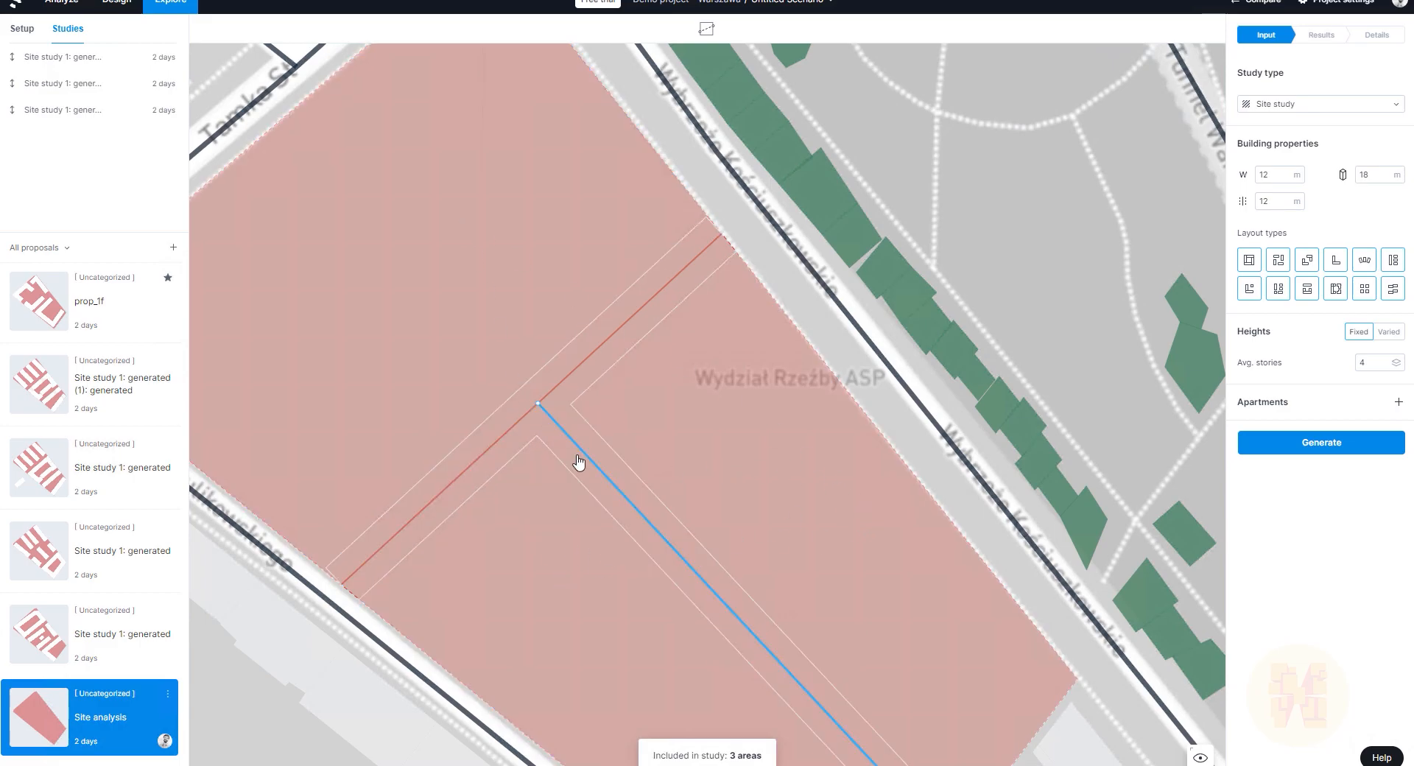
scroll(581, 465, down, 5)
scroll(575, 462, up, 3)
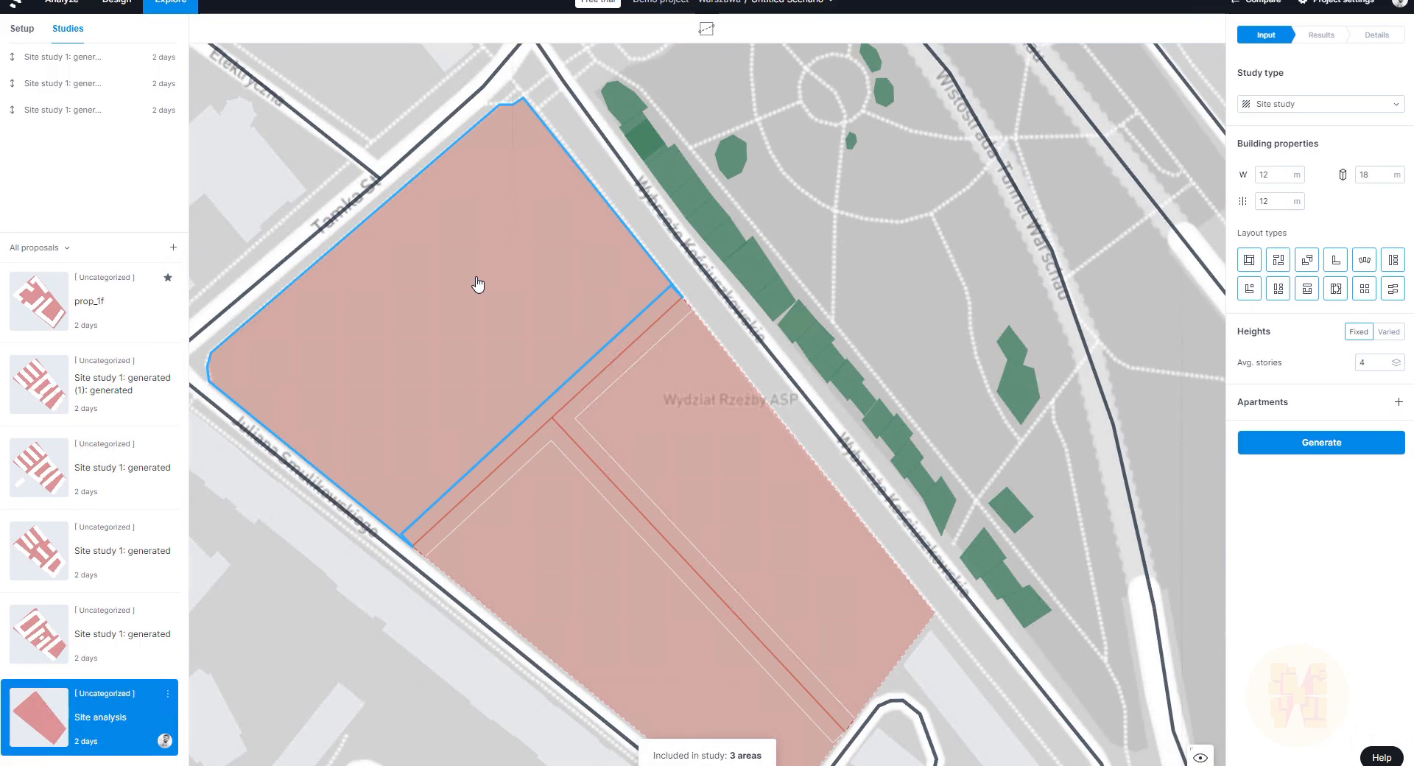
Step: Exclude the right strip and lower-left sub-areas, keeping only the upper-left area included
click(478, 285)
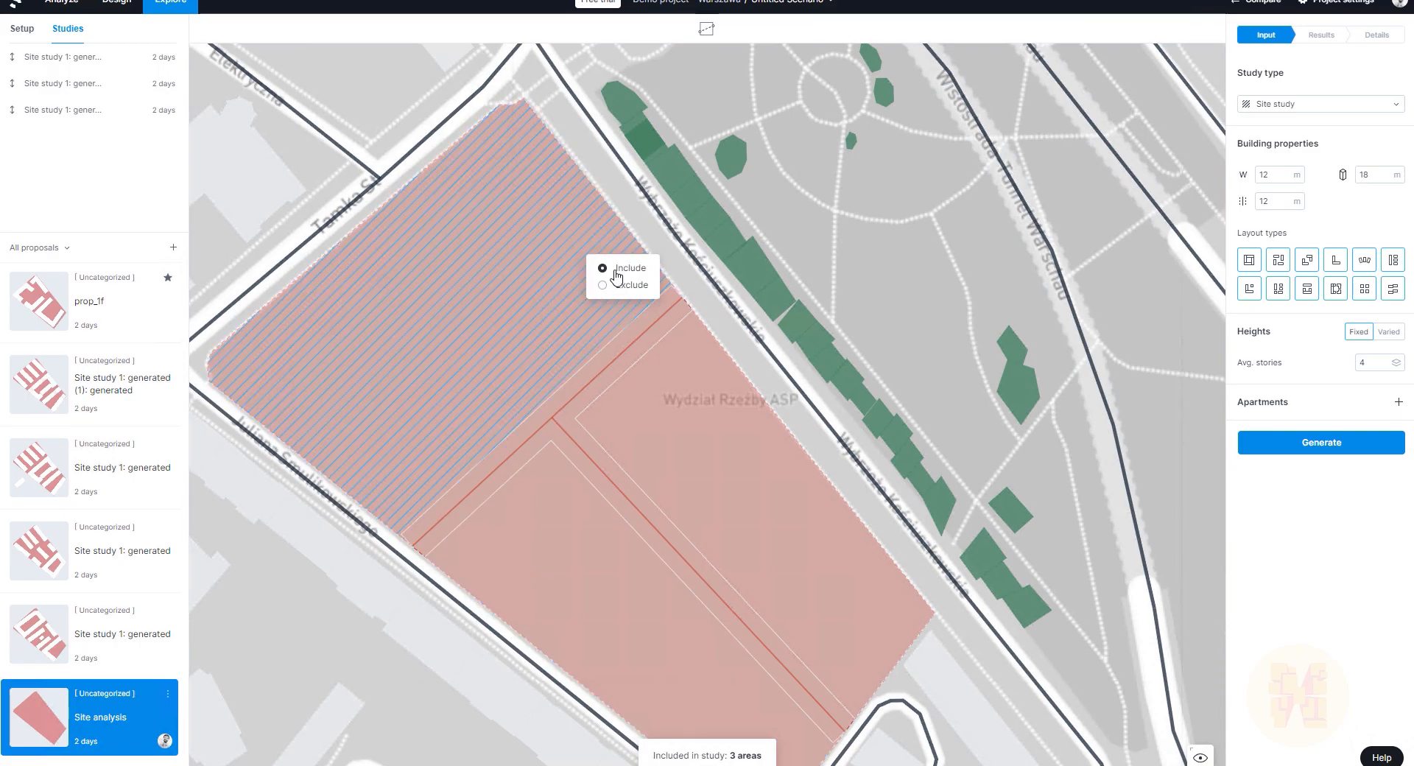
click(697, 470)
click(854, 471)
click(684, 587)
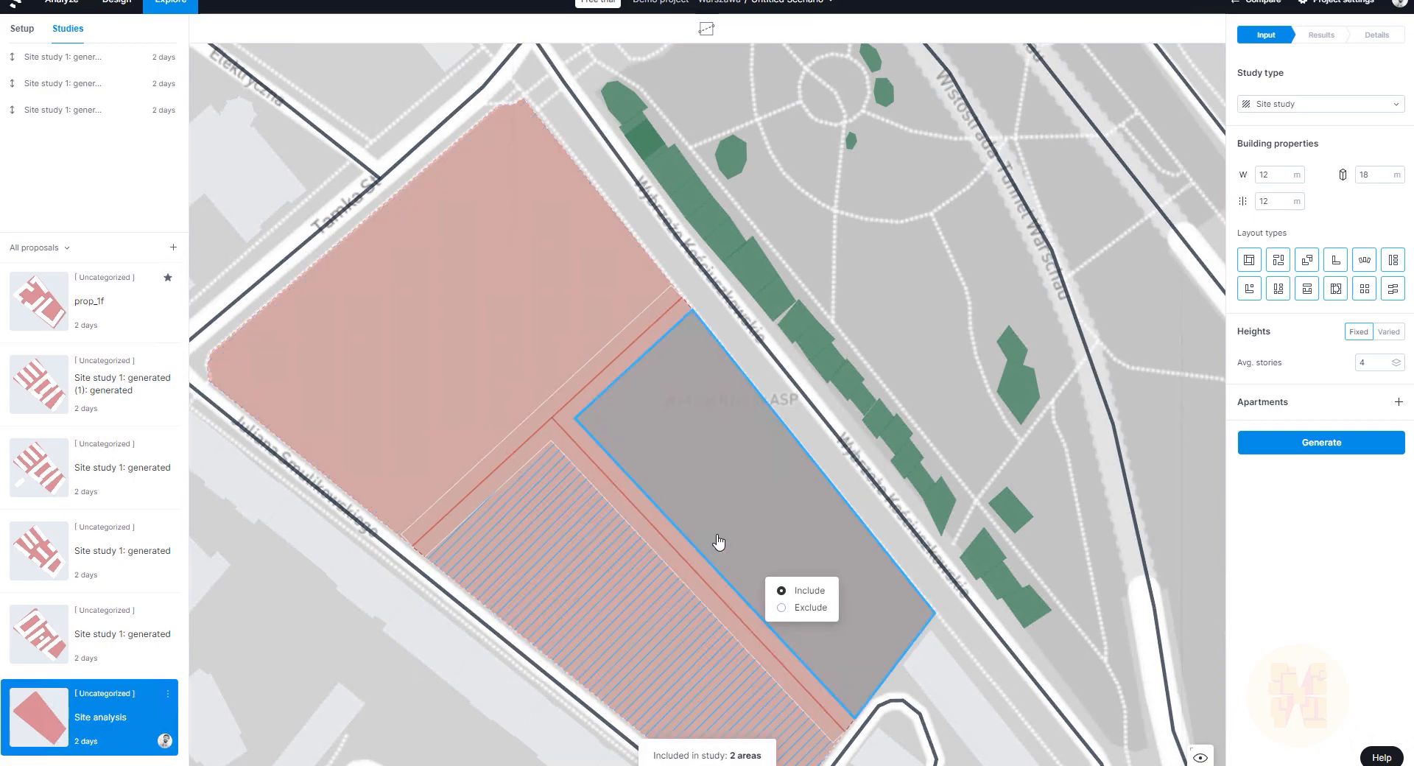
click(810, 607)
click(405, 276)
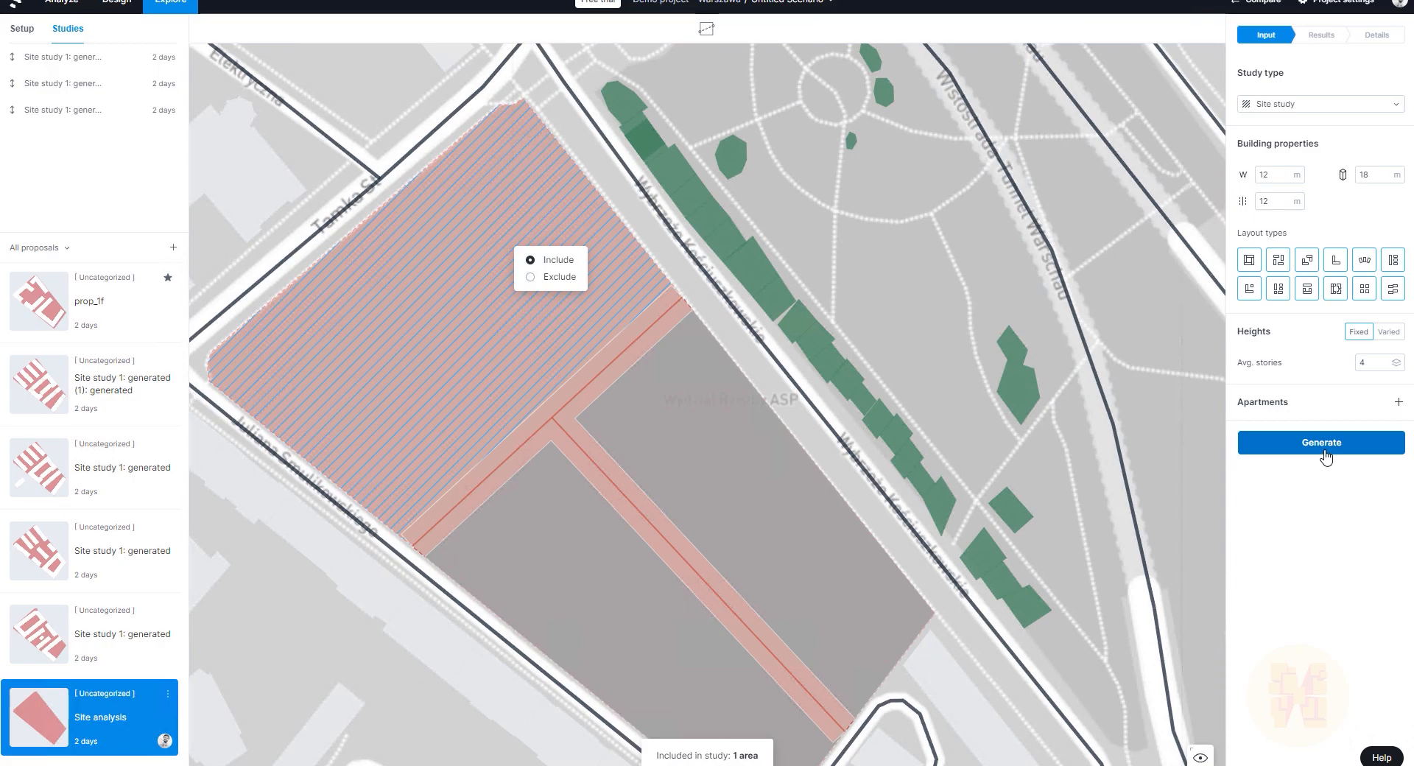
Step: Generate 32 site layouts and preview the one with 2,941 m² building coverage
click(1325, 451)
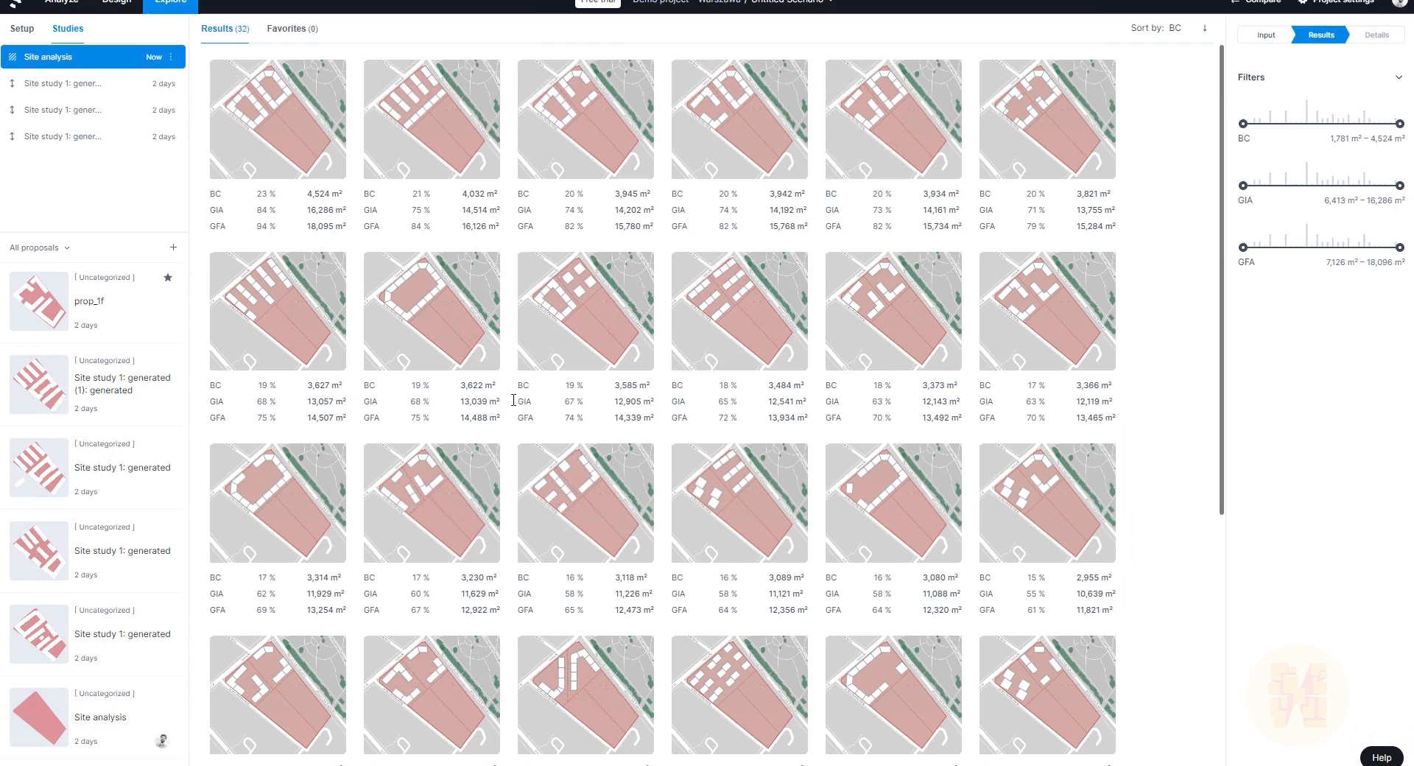
scroll(527, 582, down, 2)
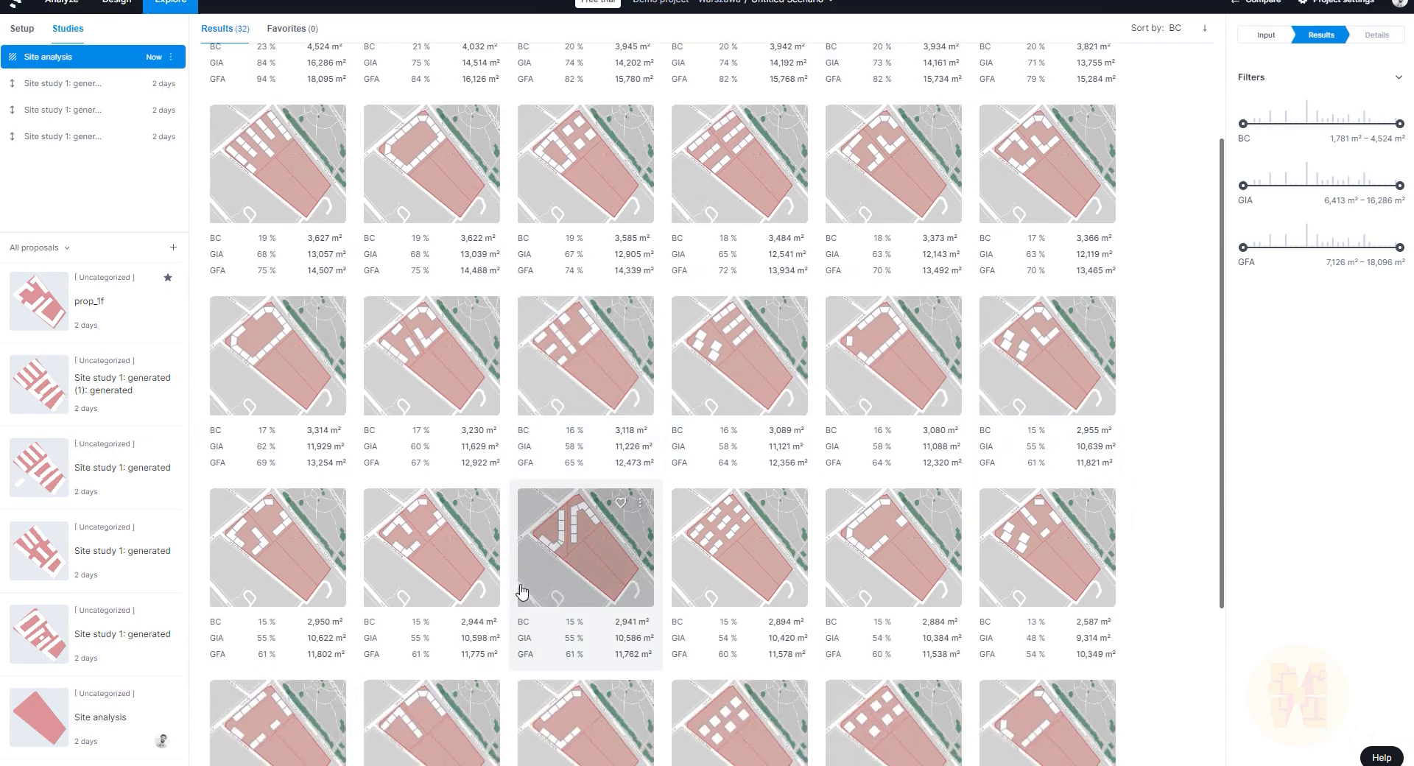
click(580, 540)
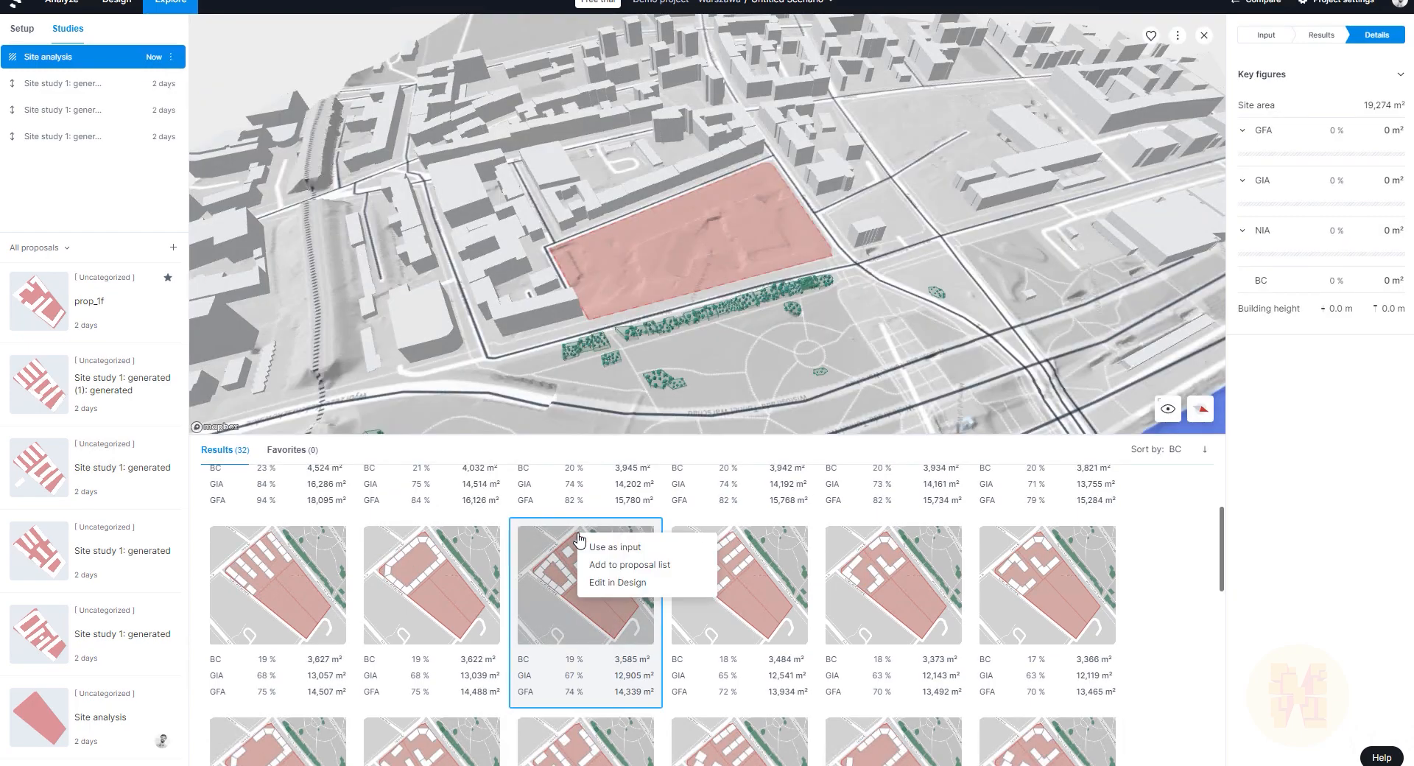
scroll(625, 580, down, 1)
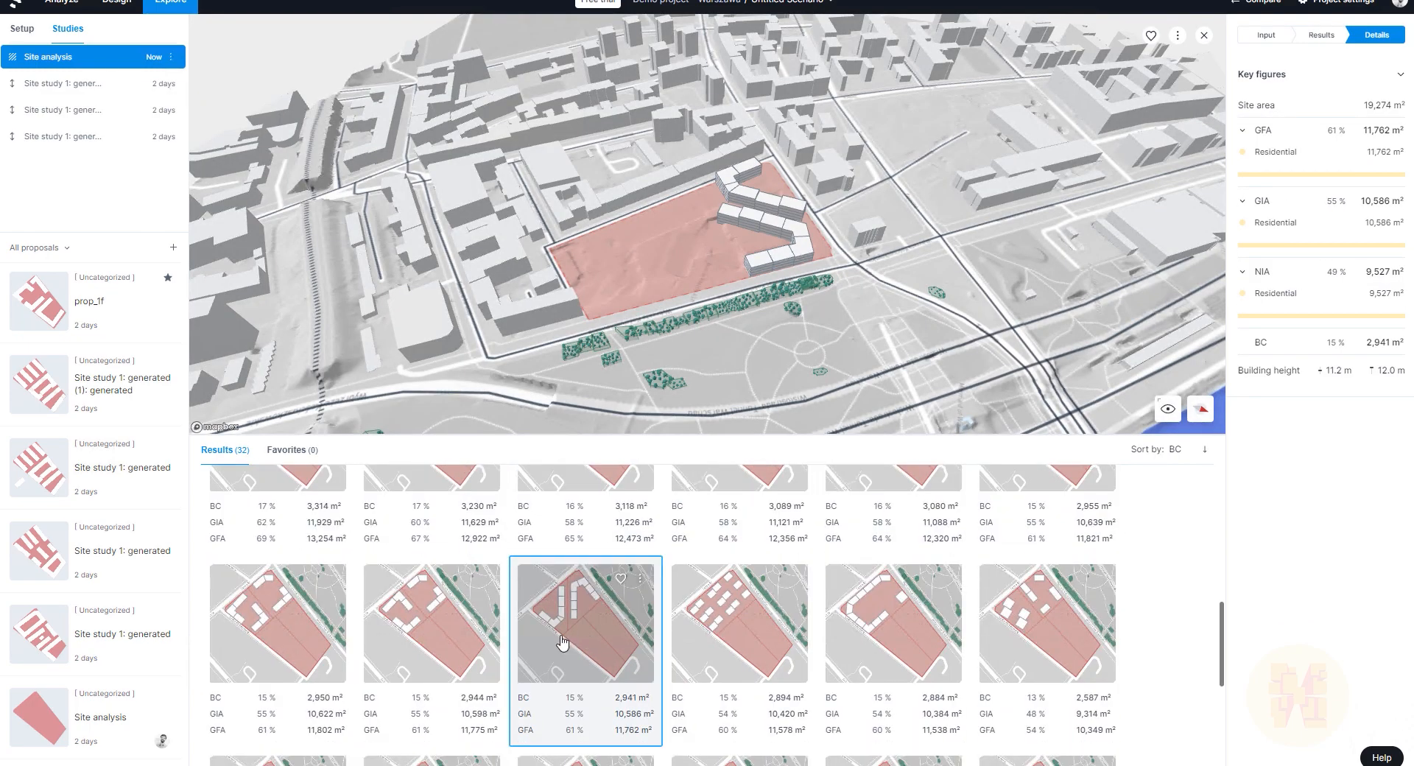
Step: Add that layout to the proposals and open 'Site analysis: generated'
right_click(565, 588)
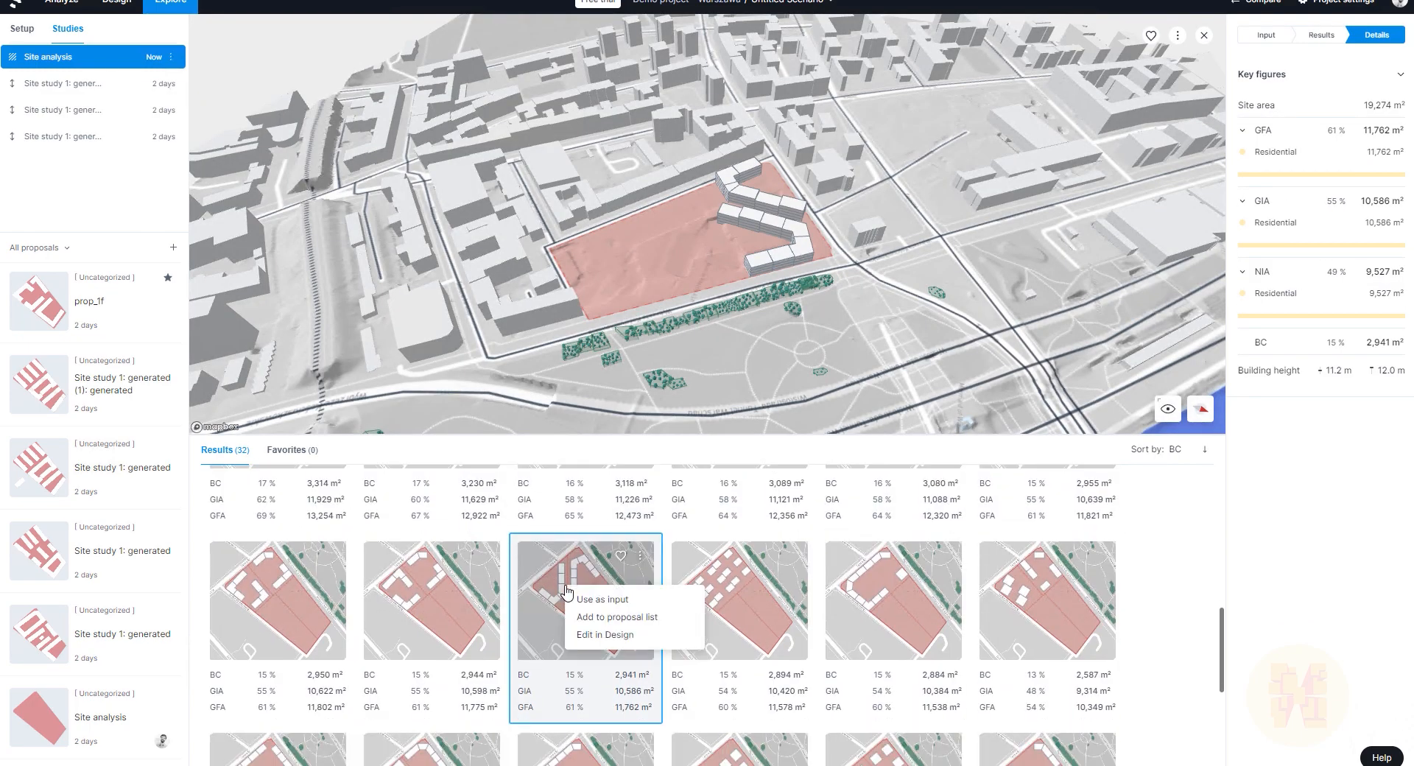
click(638, 618)
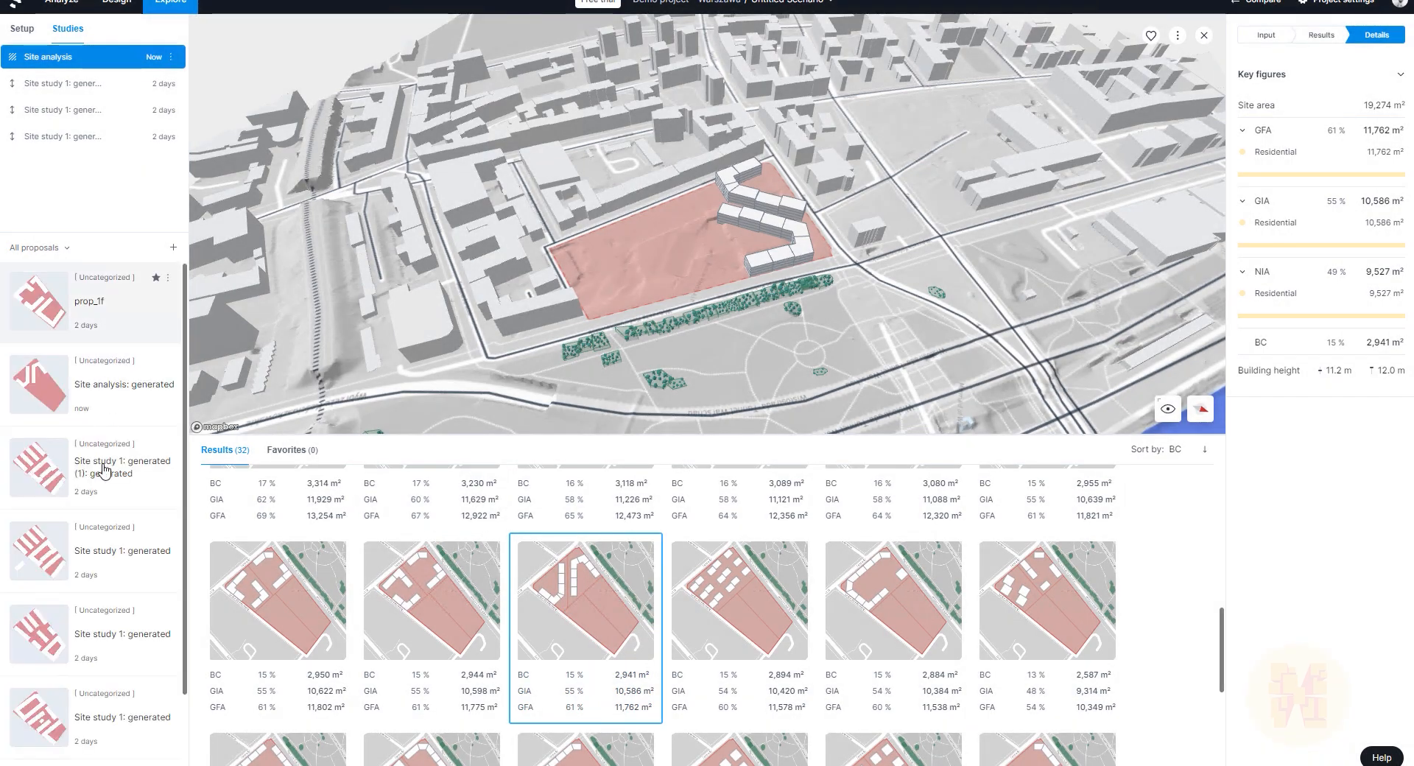
click(147, 405)
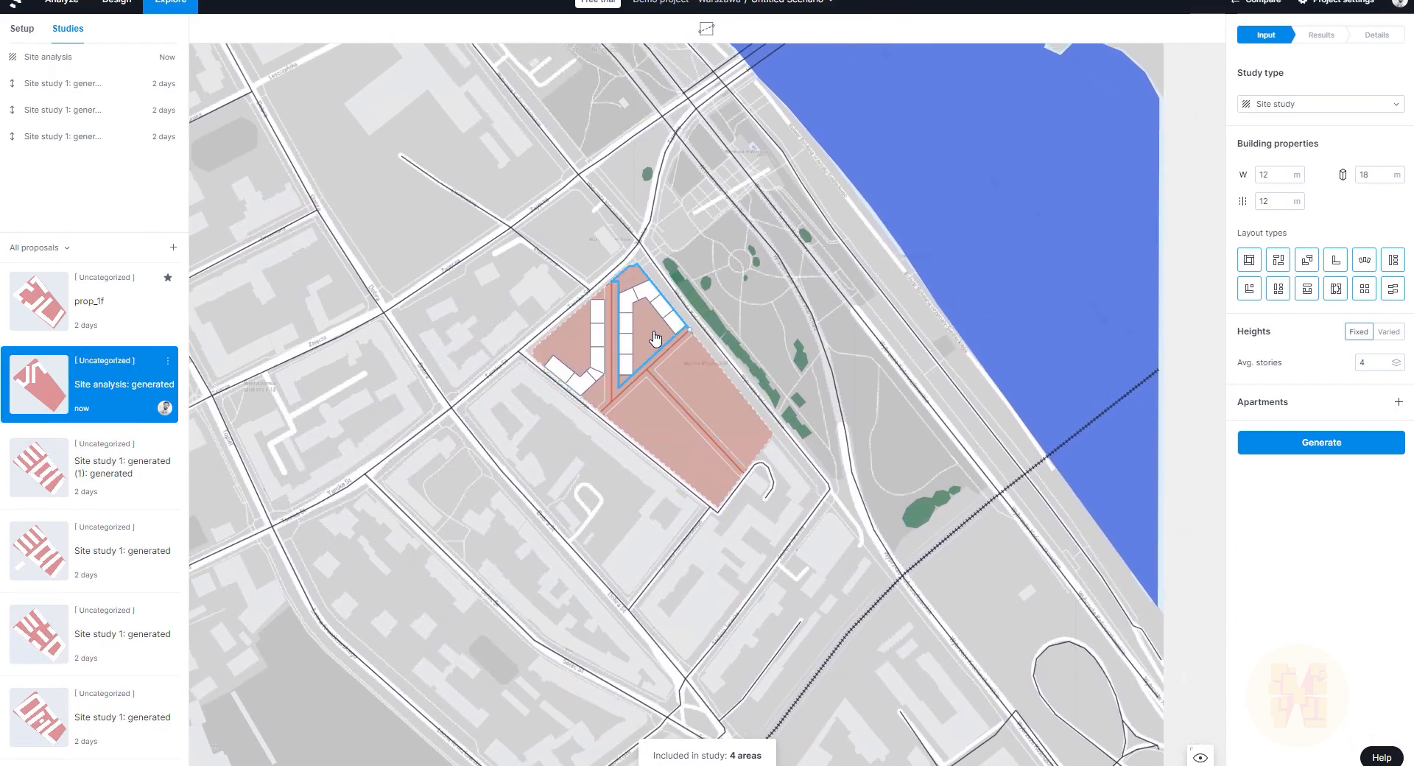
Step: In the analysis workspace, run the sun analysis for the generated proposal
click(78, 7)
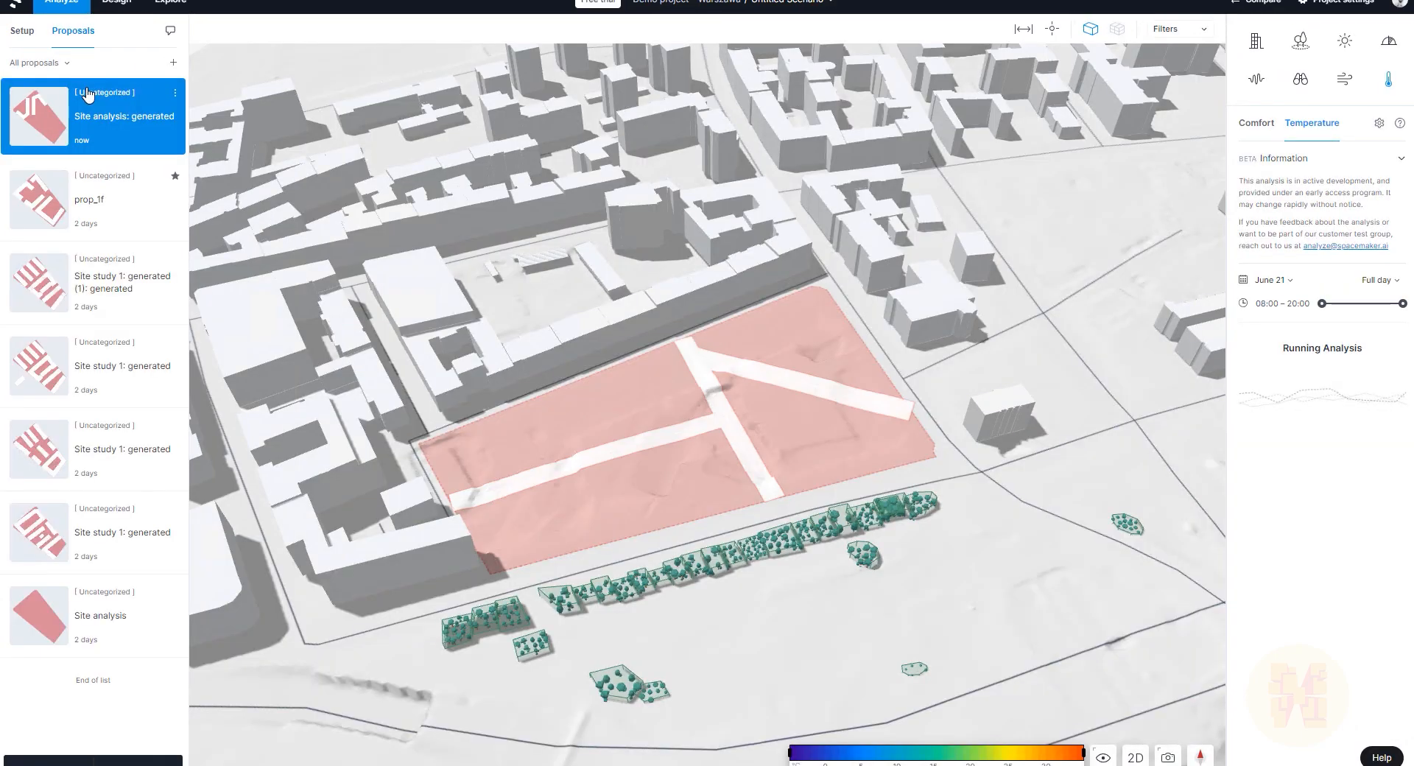
right_drag(791, 421, 1020, 396)
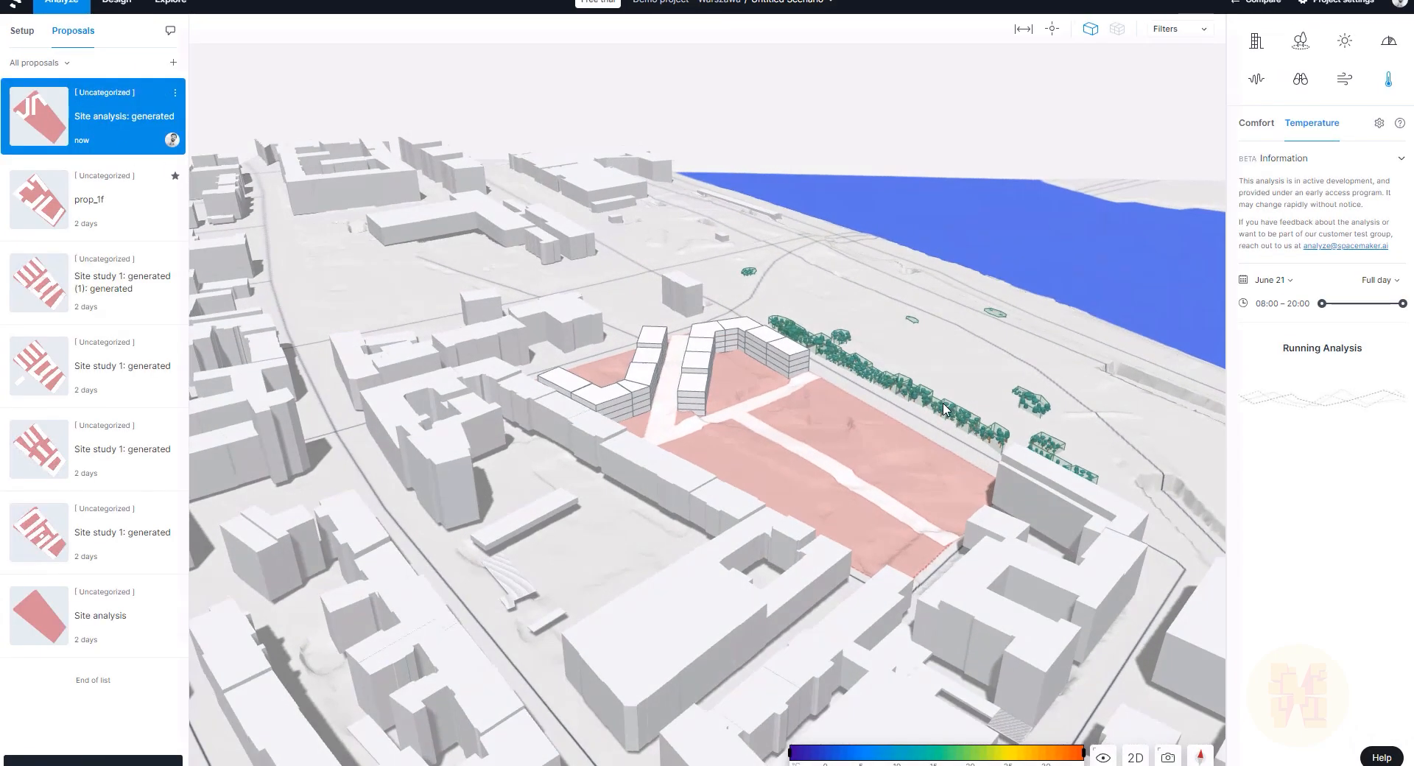
scroll(692, 363, up, 5)
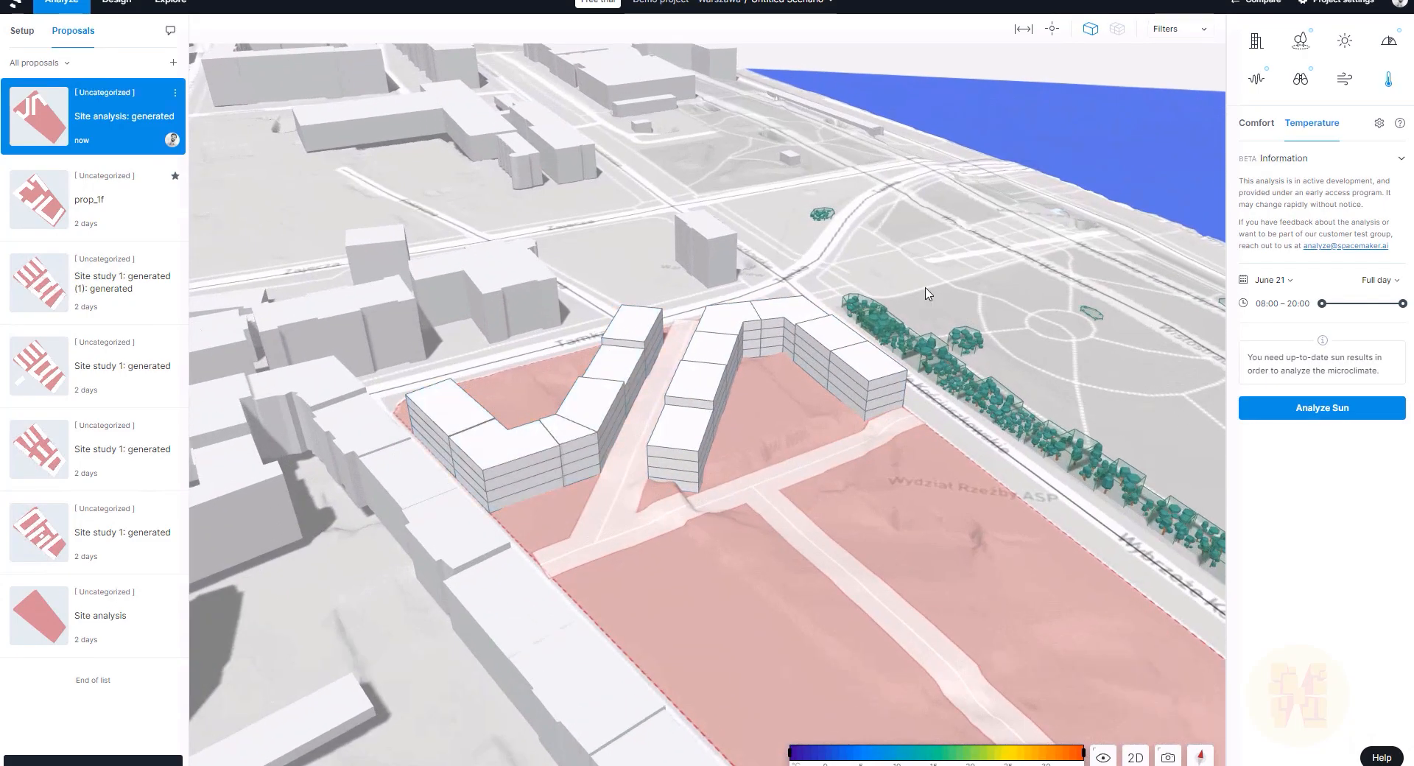
click(1345, 40)
click(1290, 206)
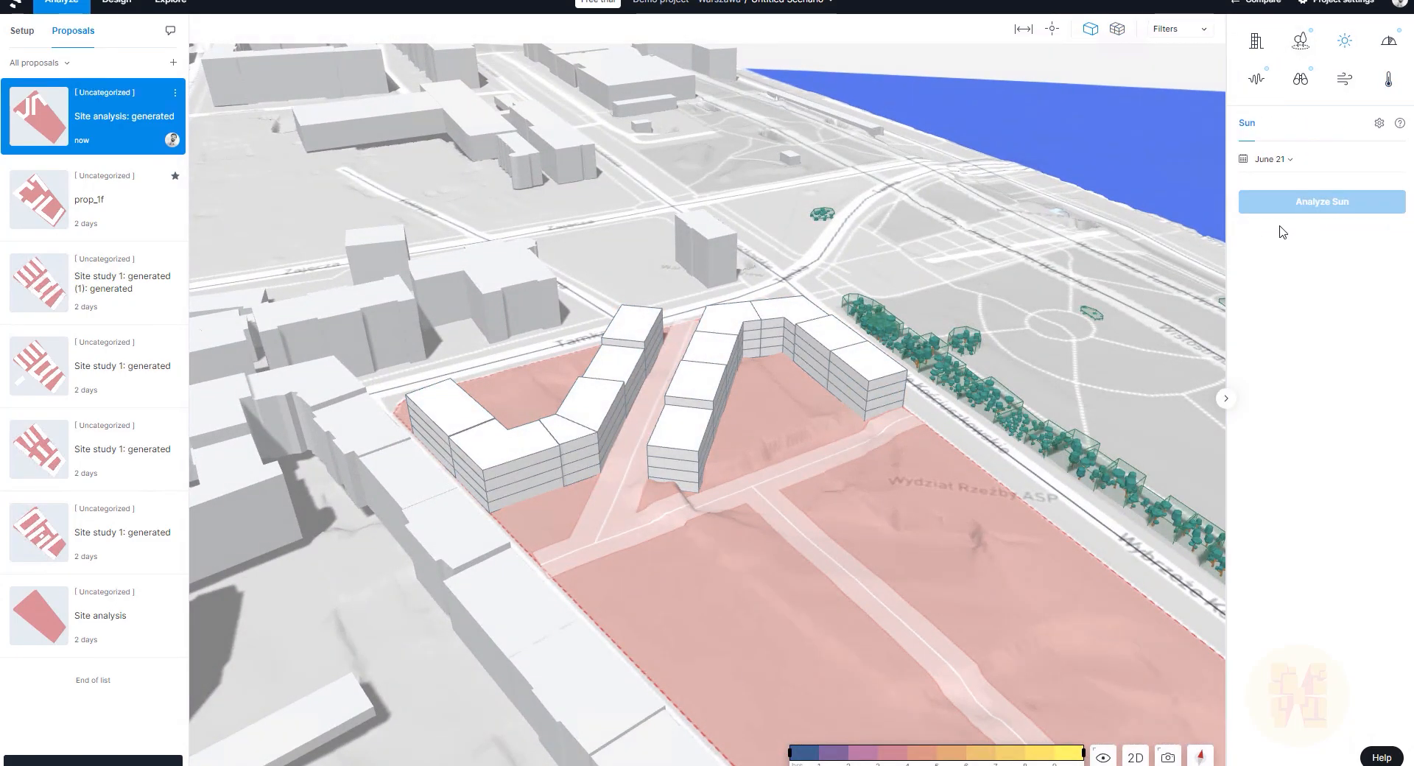
Step: Order outdoor area and VSC analyses, then view area figures: GIA 10,586 m², NIA 9,527 m²
click(1301, 43)
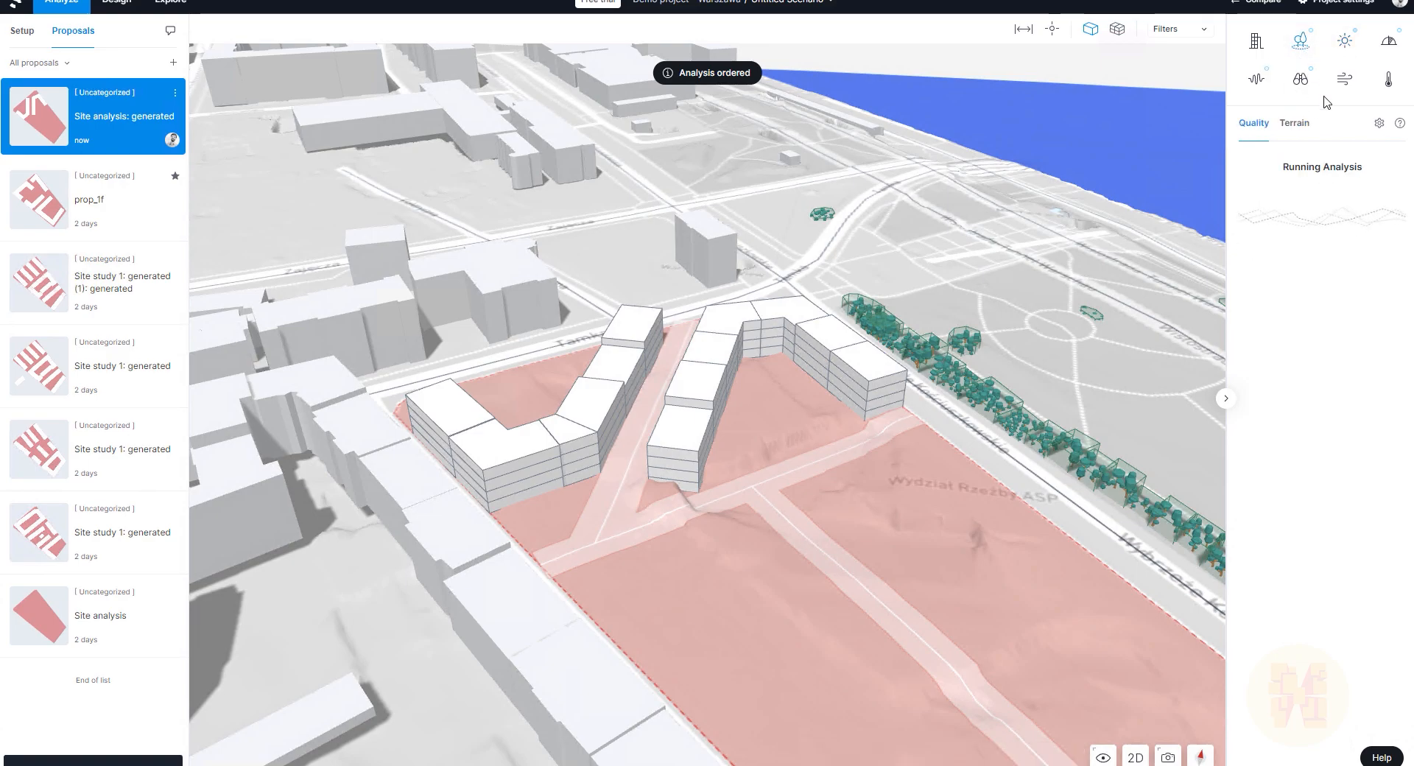
click(1389, 43)
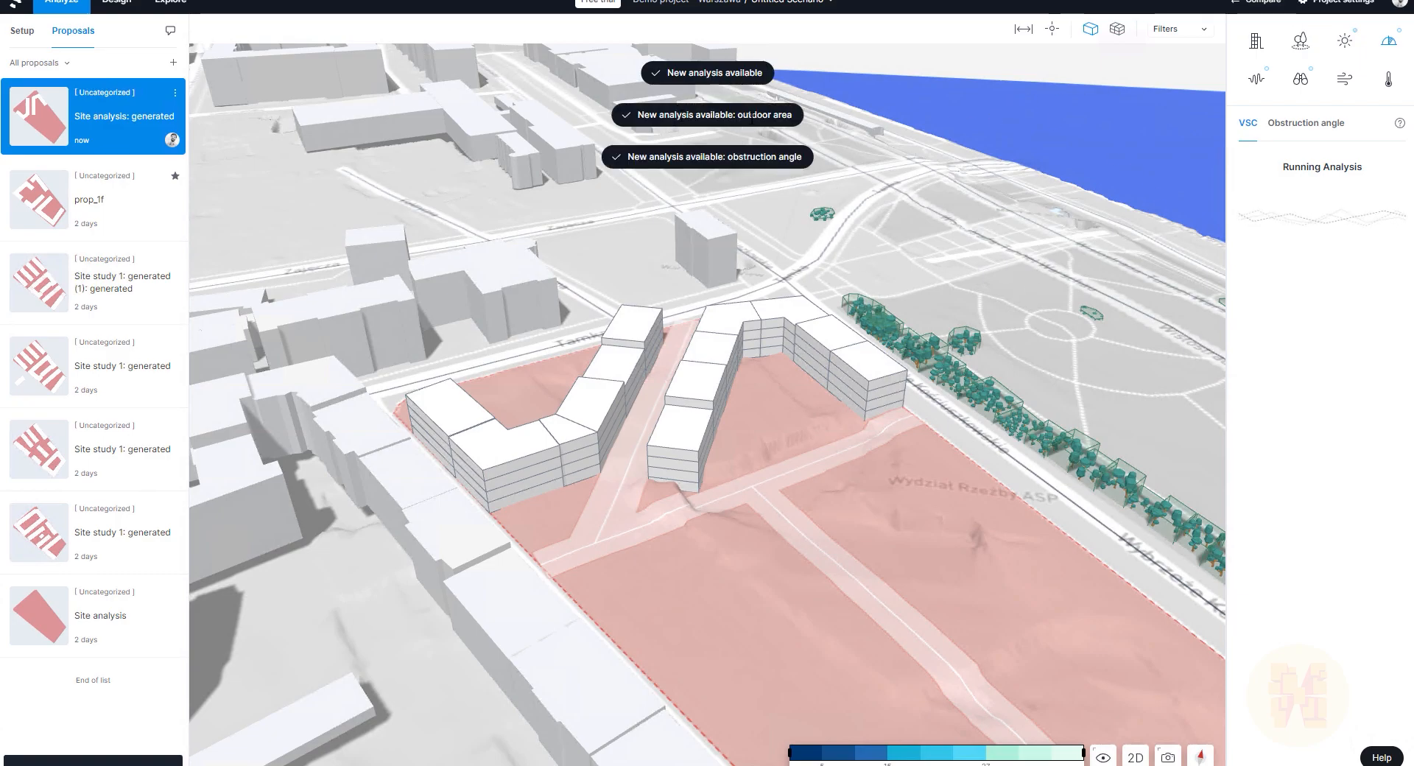
click(1254, 47)
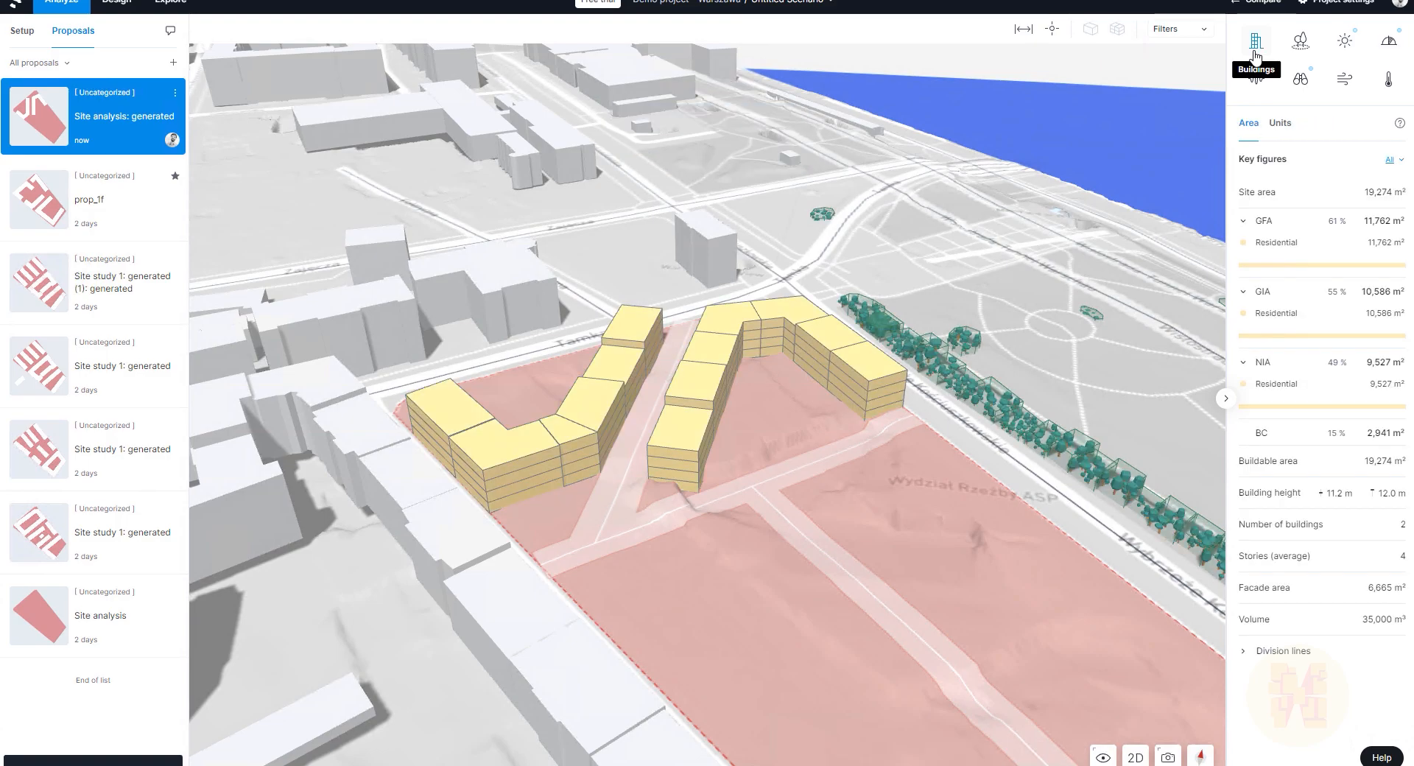
drag(717, 315, 827, 332)
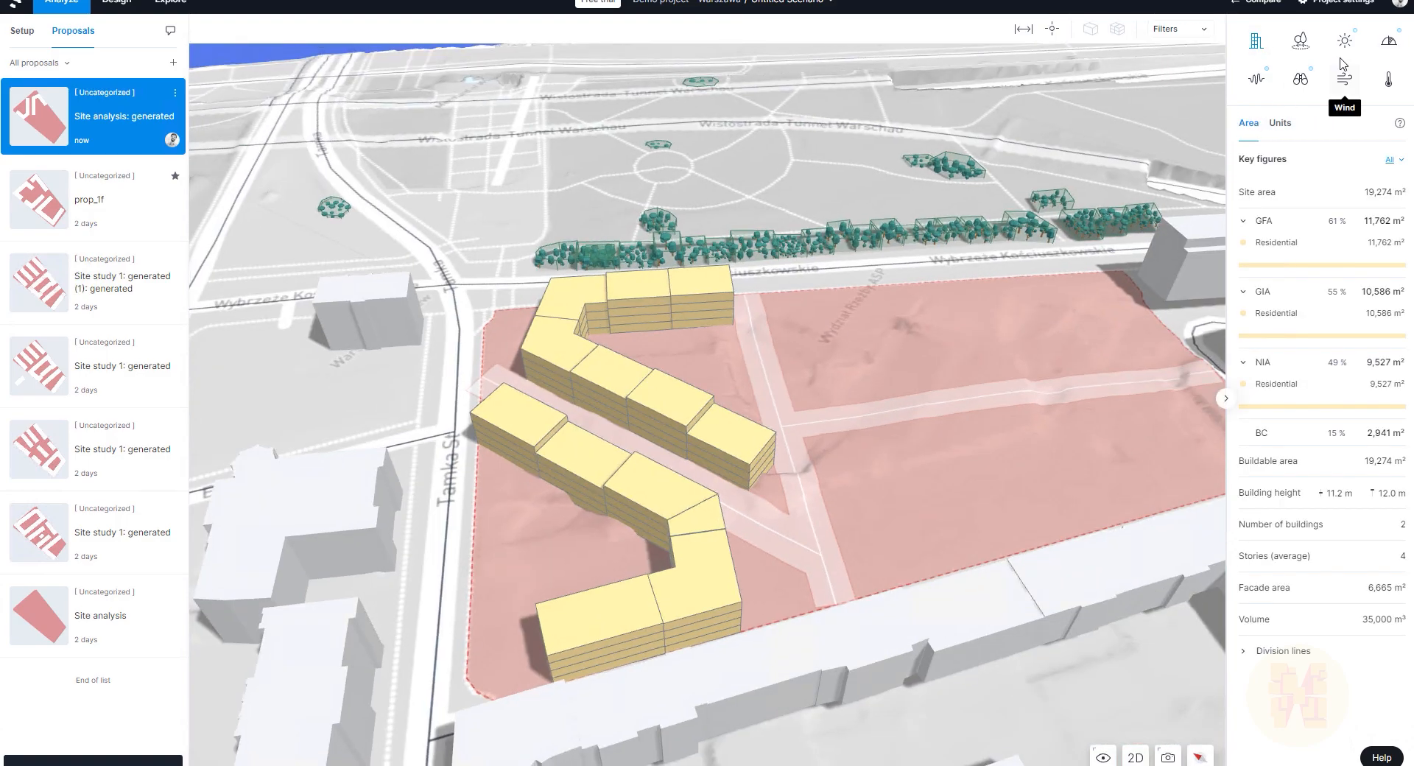
Step: Inspect sun hours on both blocks, then show VSC results rating 76% of facades above 27%
click(1346, 44)
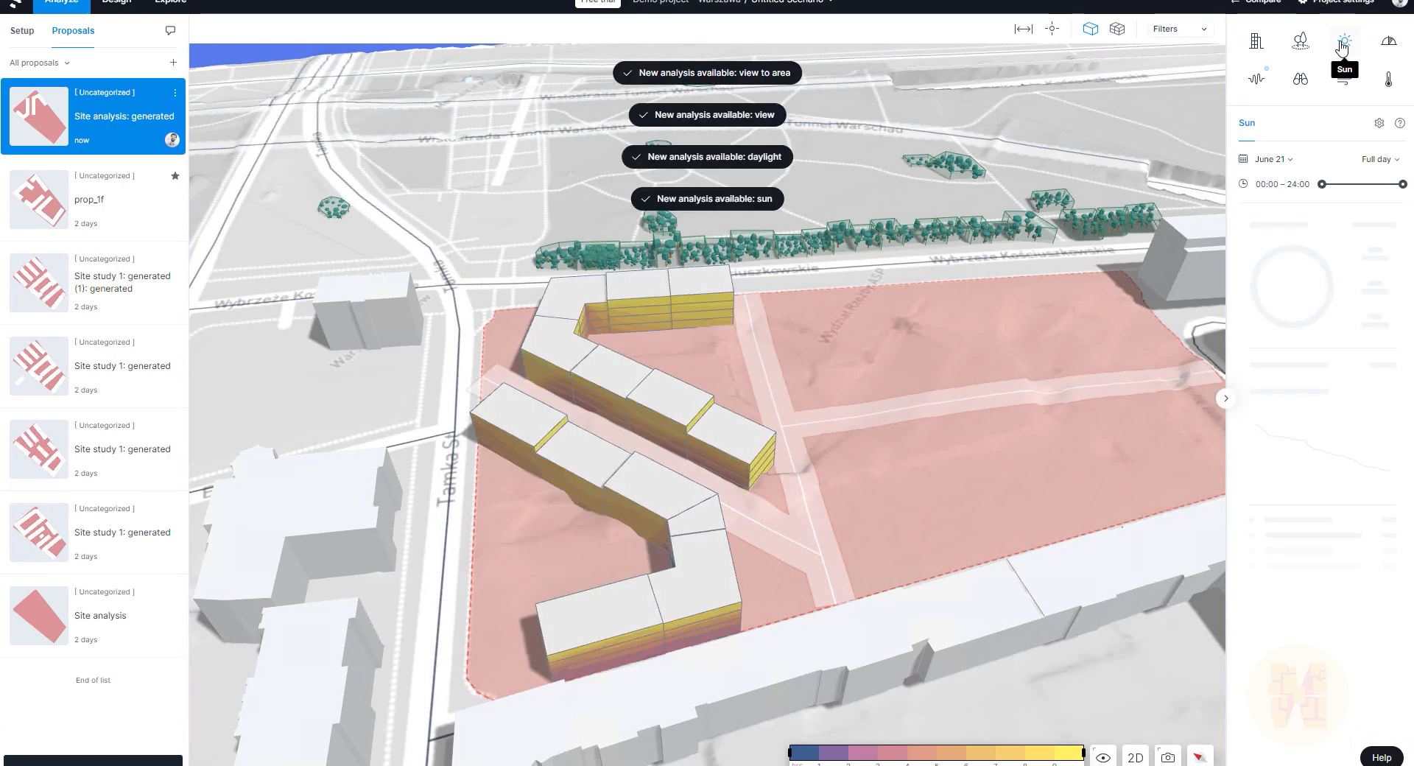
drag(934, 335, 935, 469)
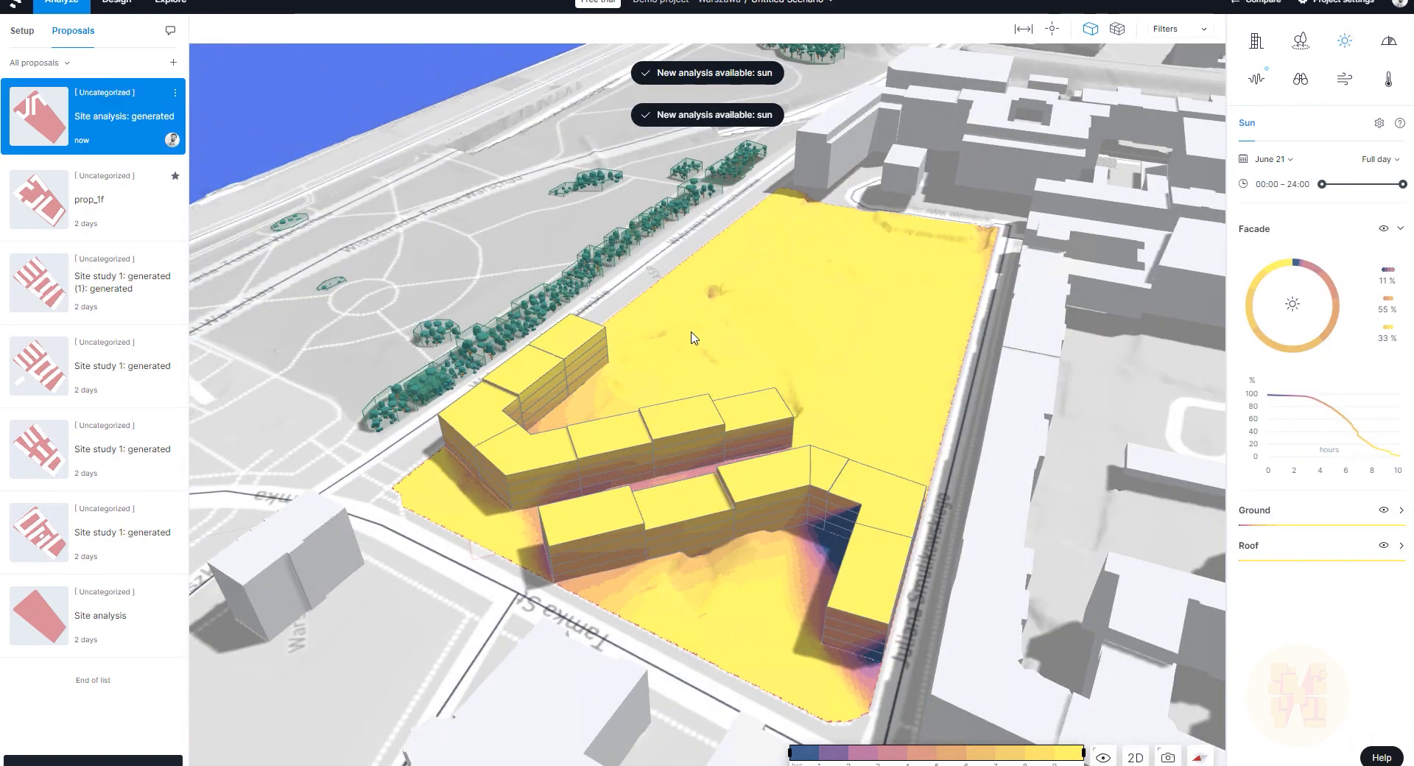
right_drag(695, 338, 395, 330)
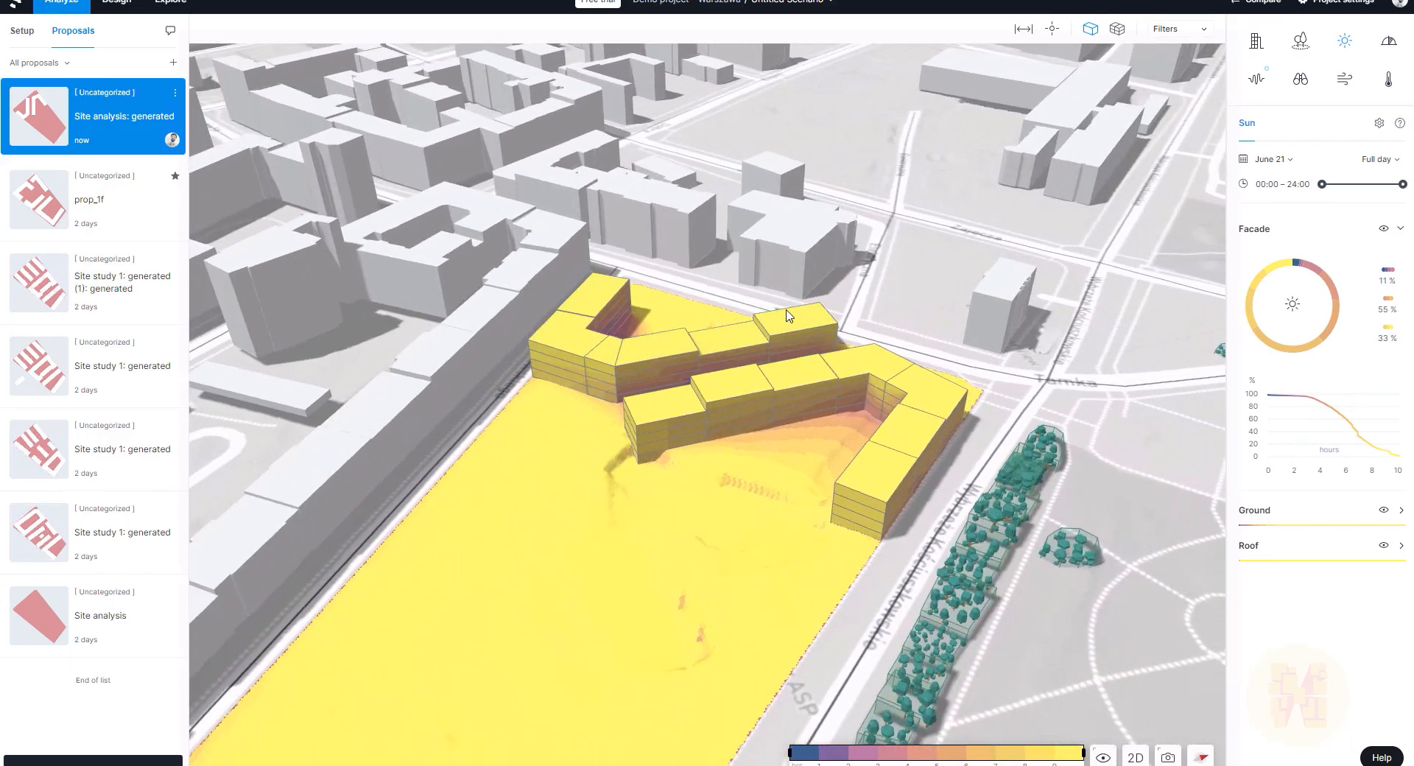
right_drag(786, 315, 1039, 348)
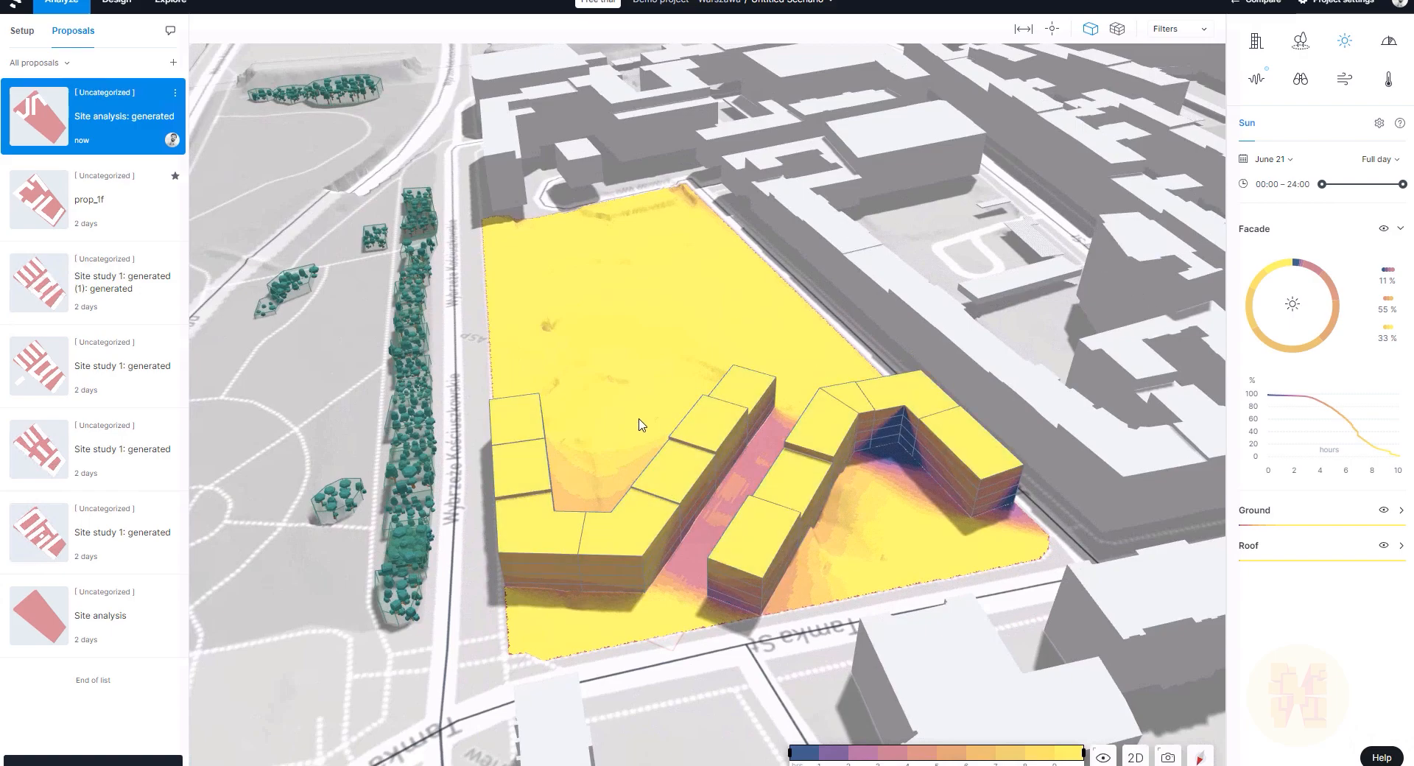
right_drag(604, 316, 905, 312)
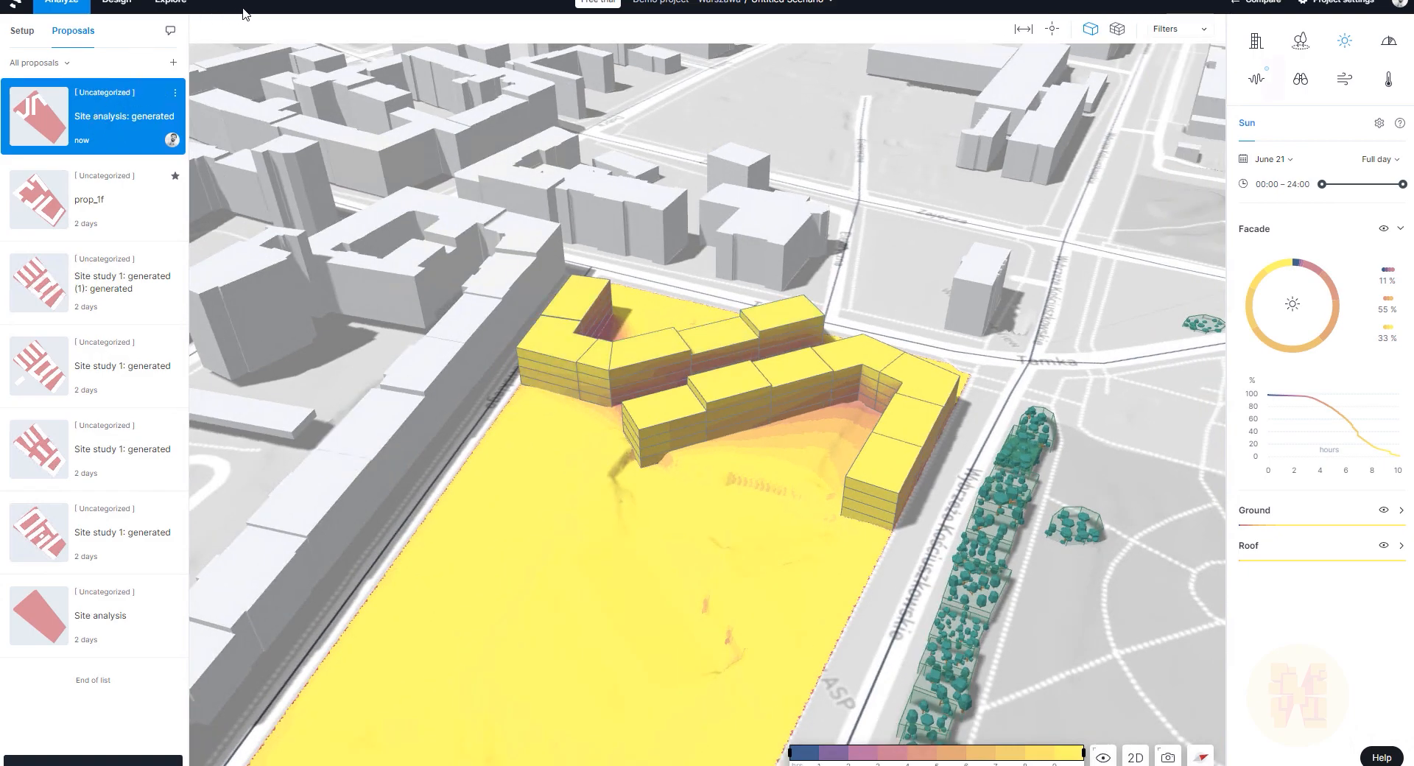
click(1388, 40)
right_drag(779, 558, 930, 495)
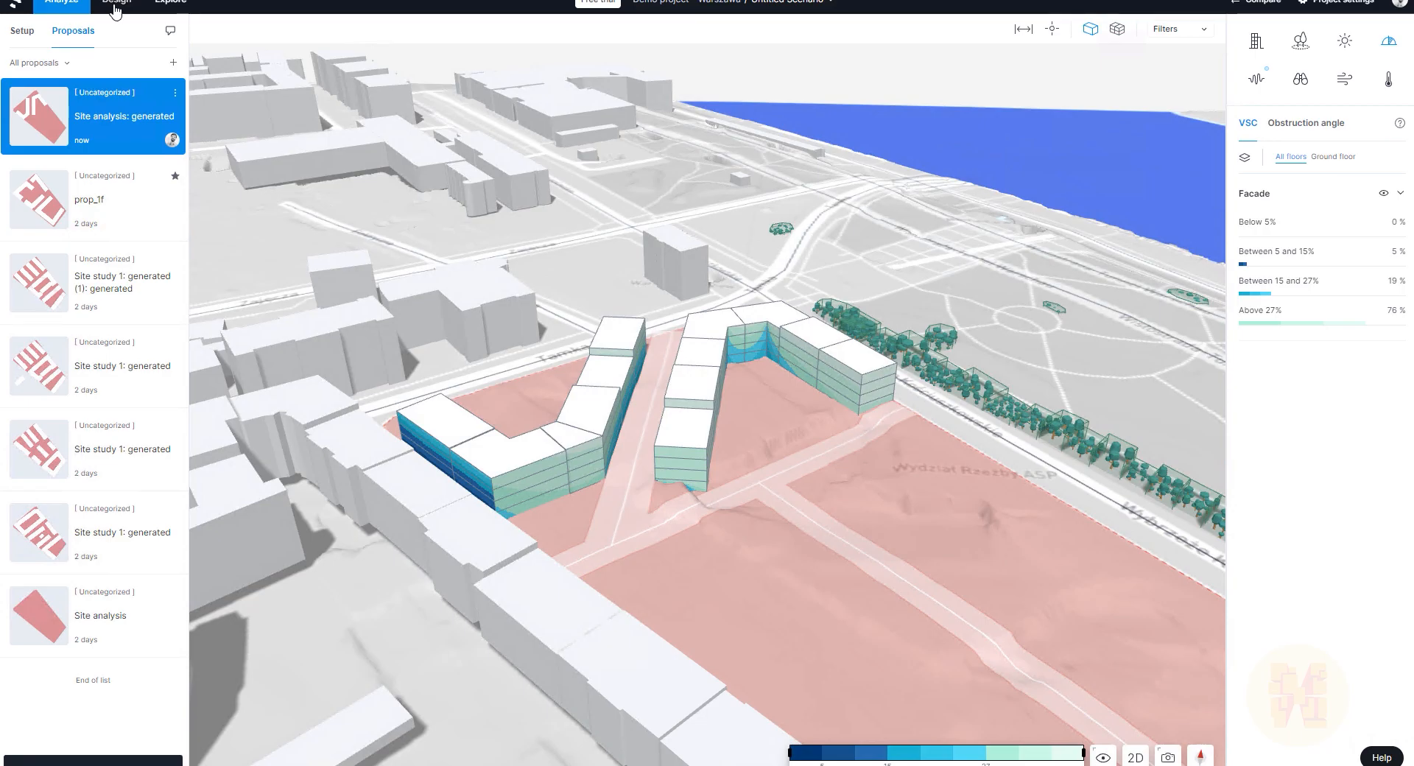
Step: In Design, pull the end segment of the L-shaped block to reshape its wing, cutting GFA to 10,876 m²
click(115, 5)
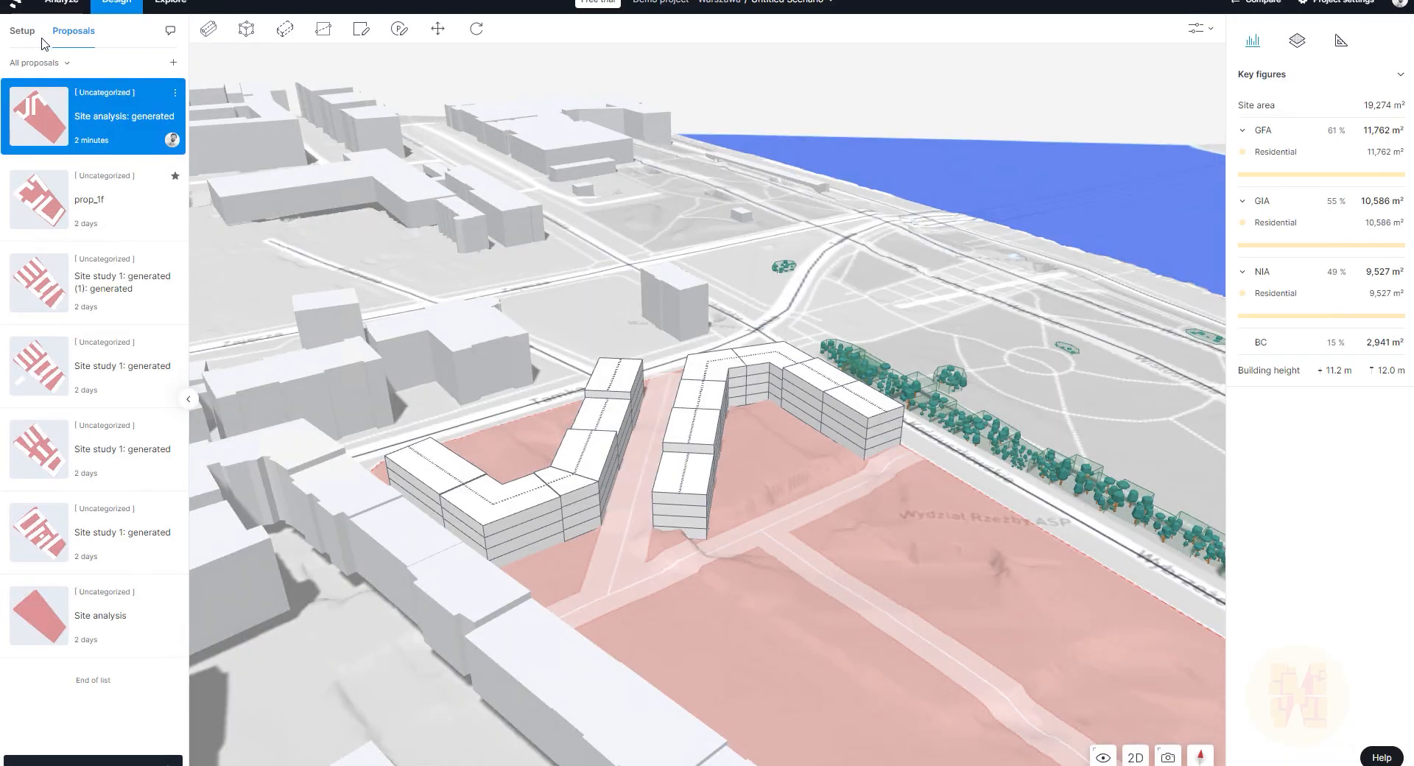
right_drag(889, 459, 738, 480)
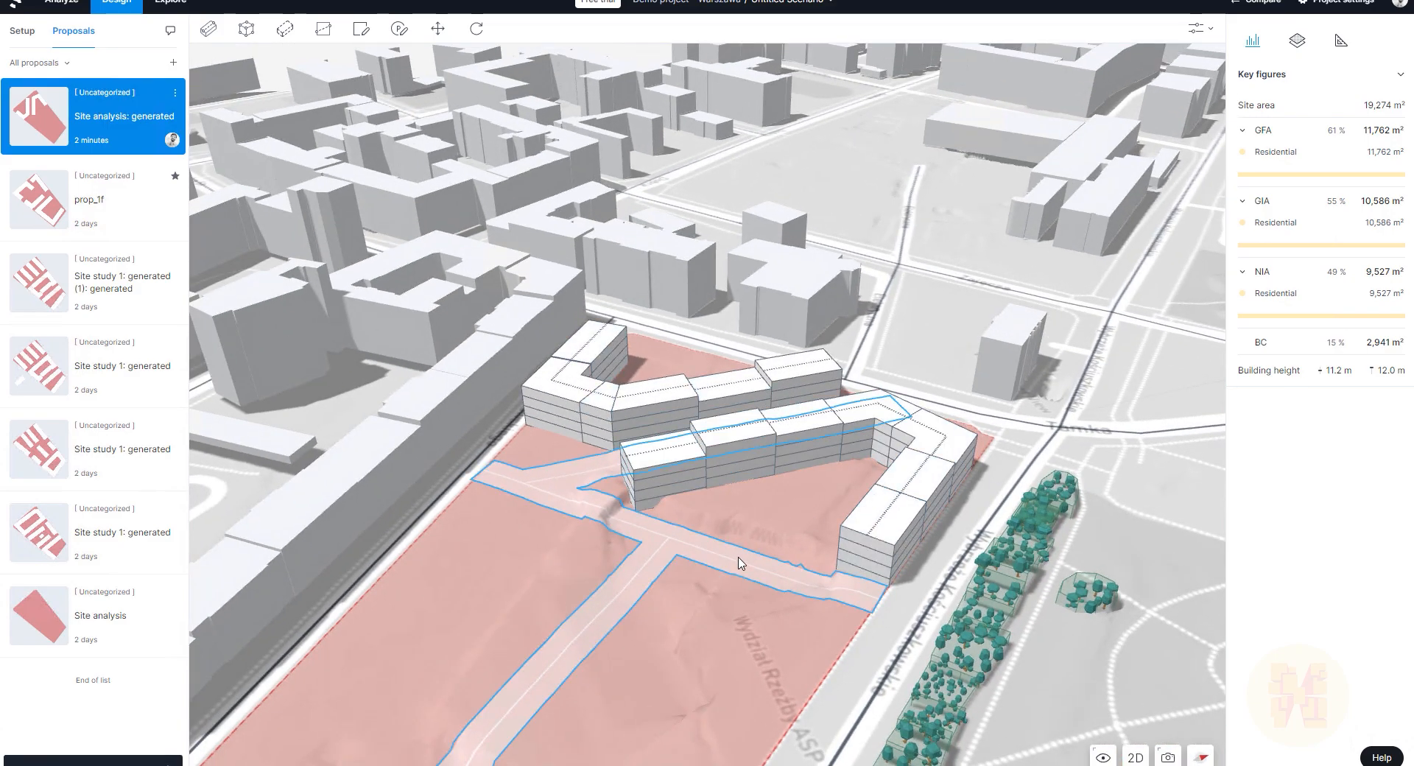
scroll(663, 434, up, 5)
click(679, 420)
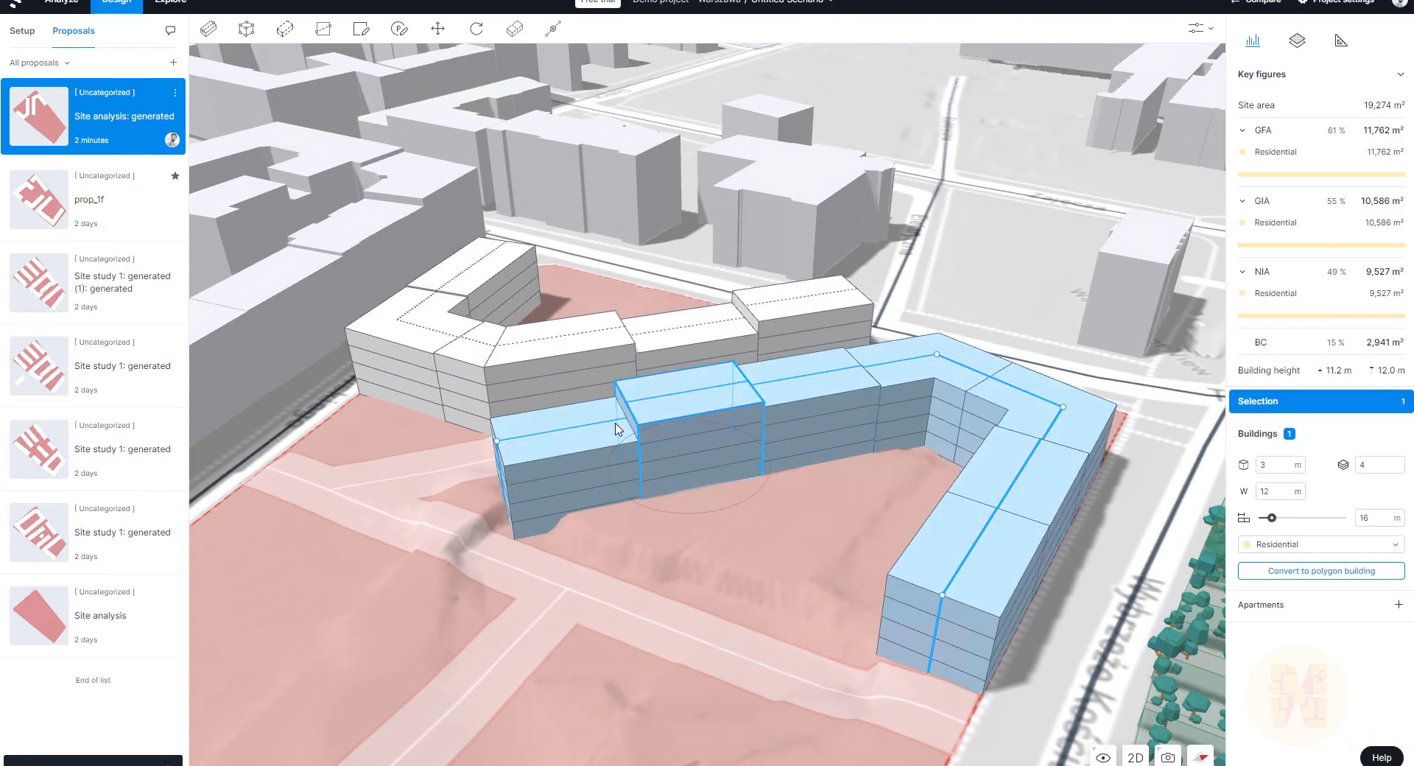
right_drag(630, 471, 759, 483)
click(554, 517)
drag(516, 510, 642, 449)
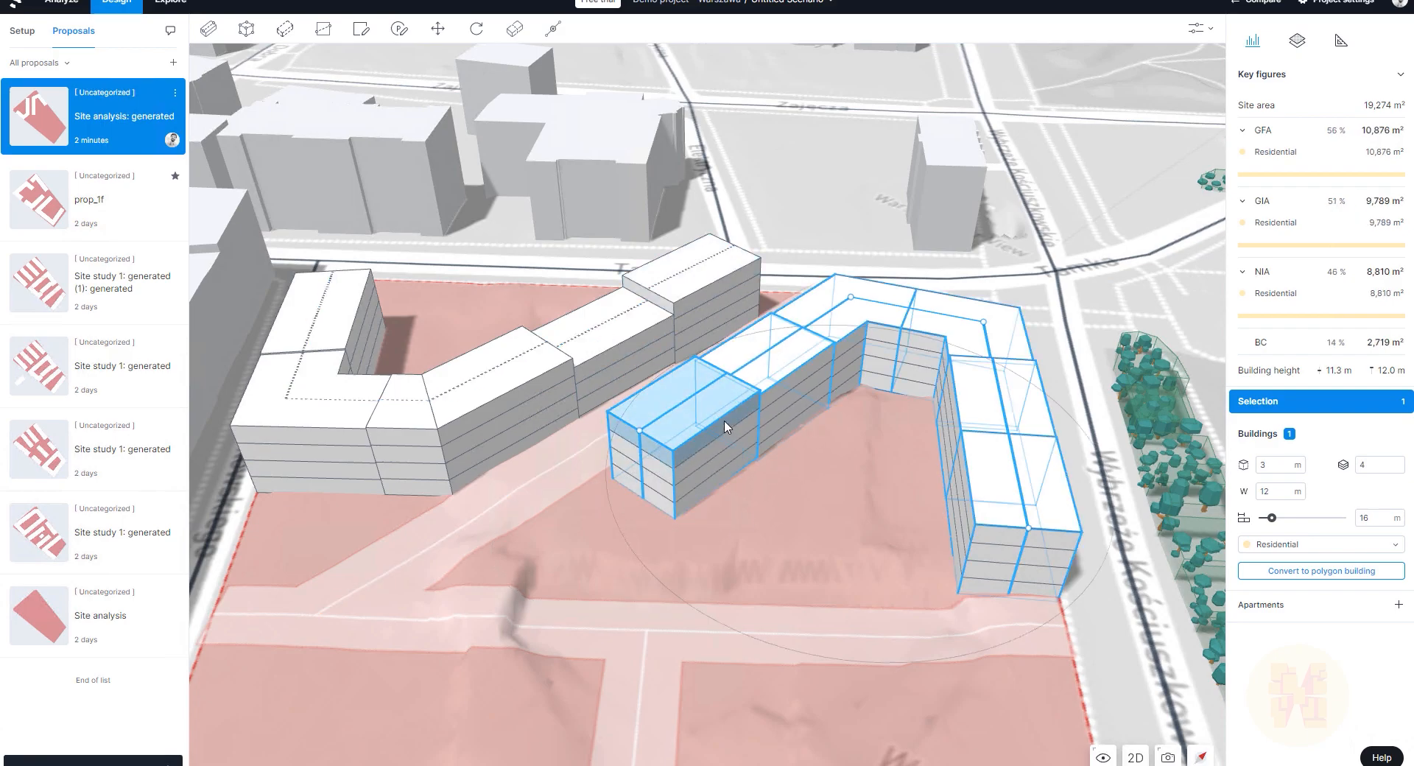
click(698, 447)
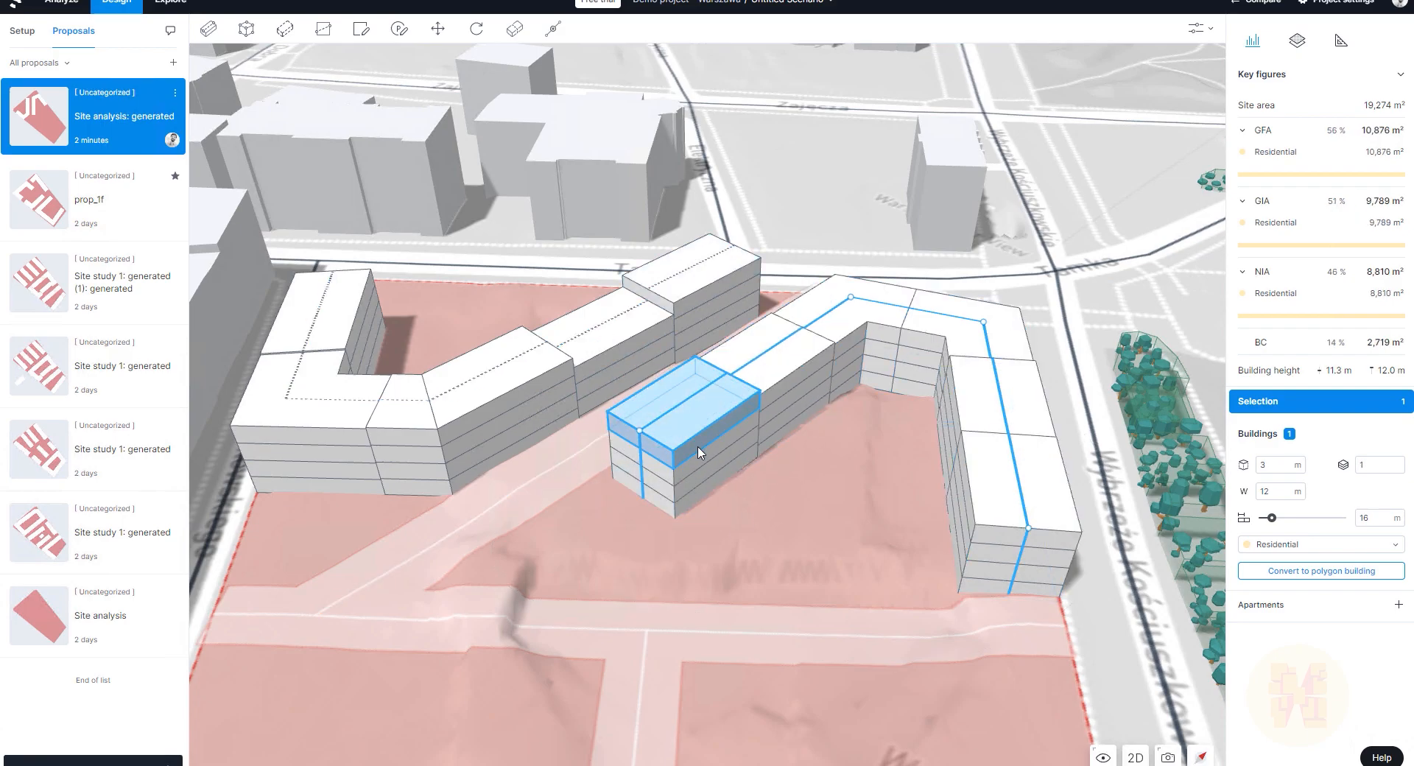
right_drag(806, 495, 619, 479)
right_drag(738, 457, 629, 402)
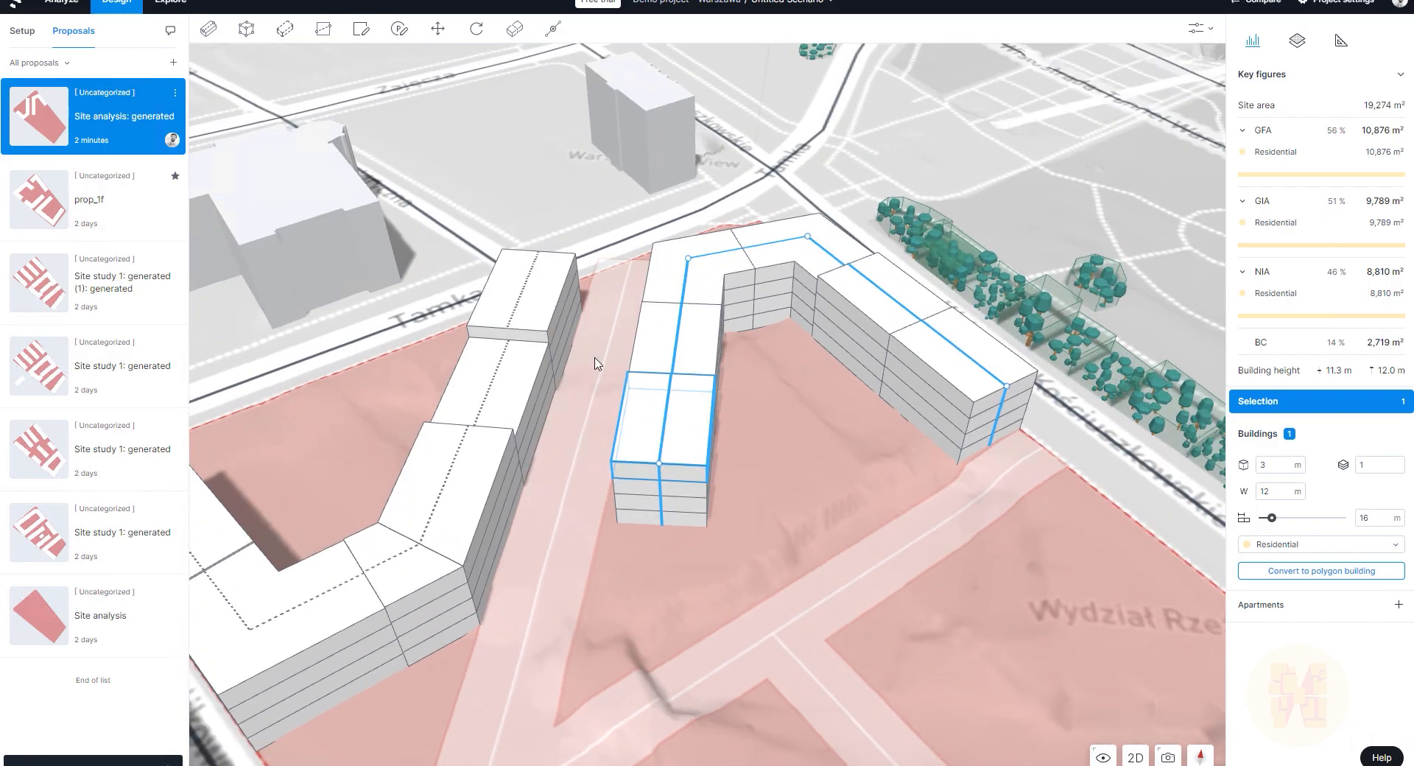
Step: Abandon a division line, then draw a four-corner building footprint on the open ground beside the blocks
click(325, 31)
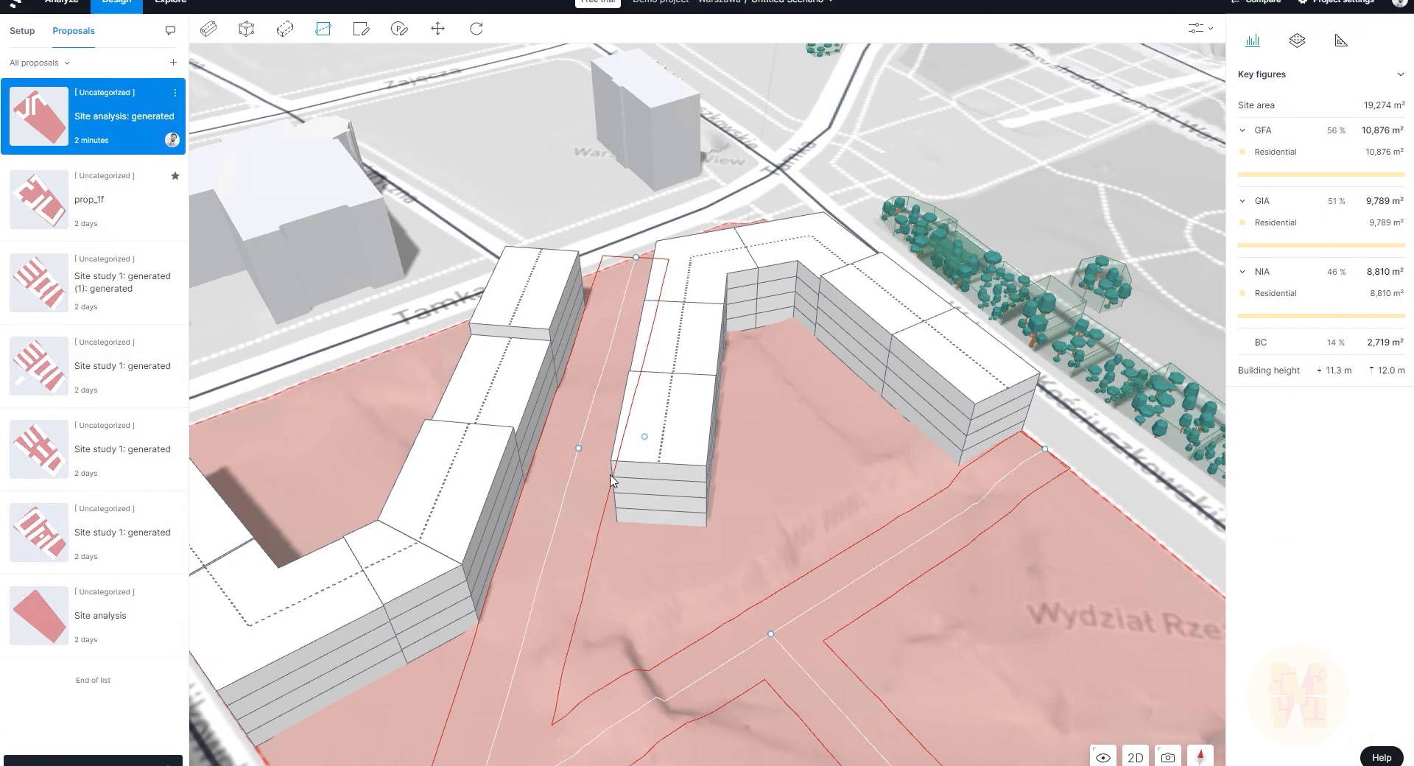
key(Escape)
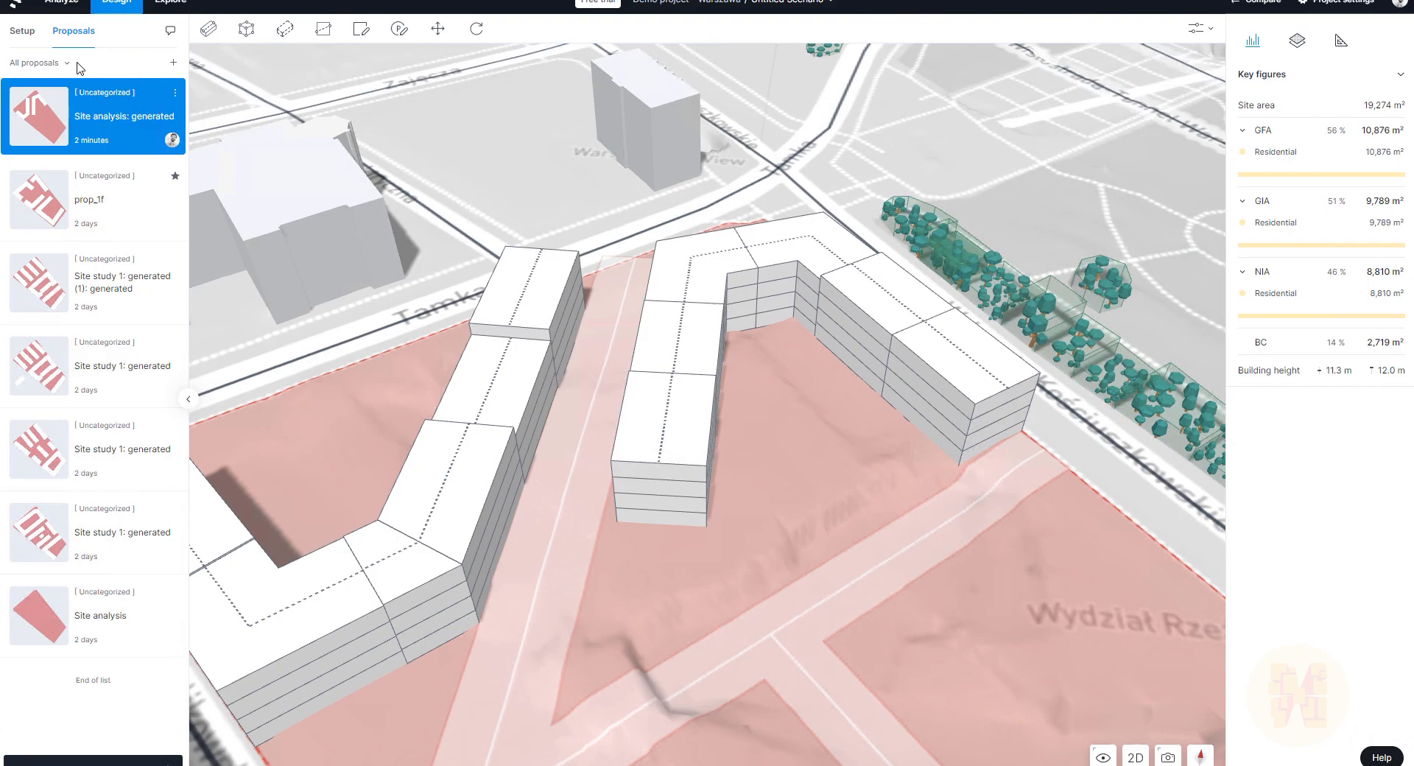
click(248, 30)
click(617, 546)
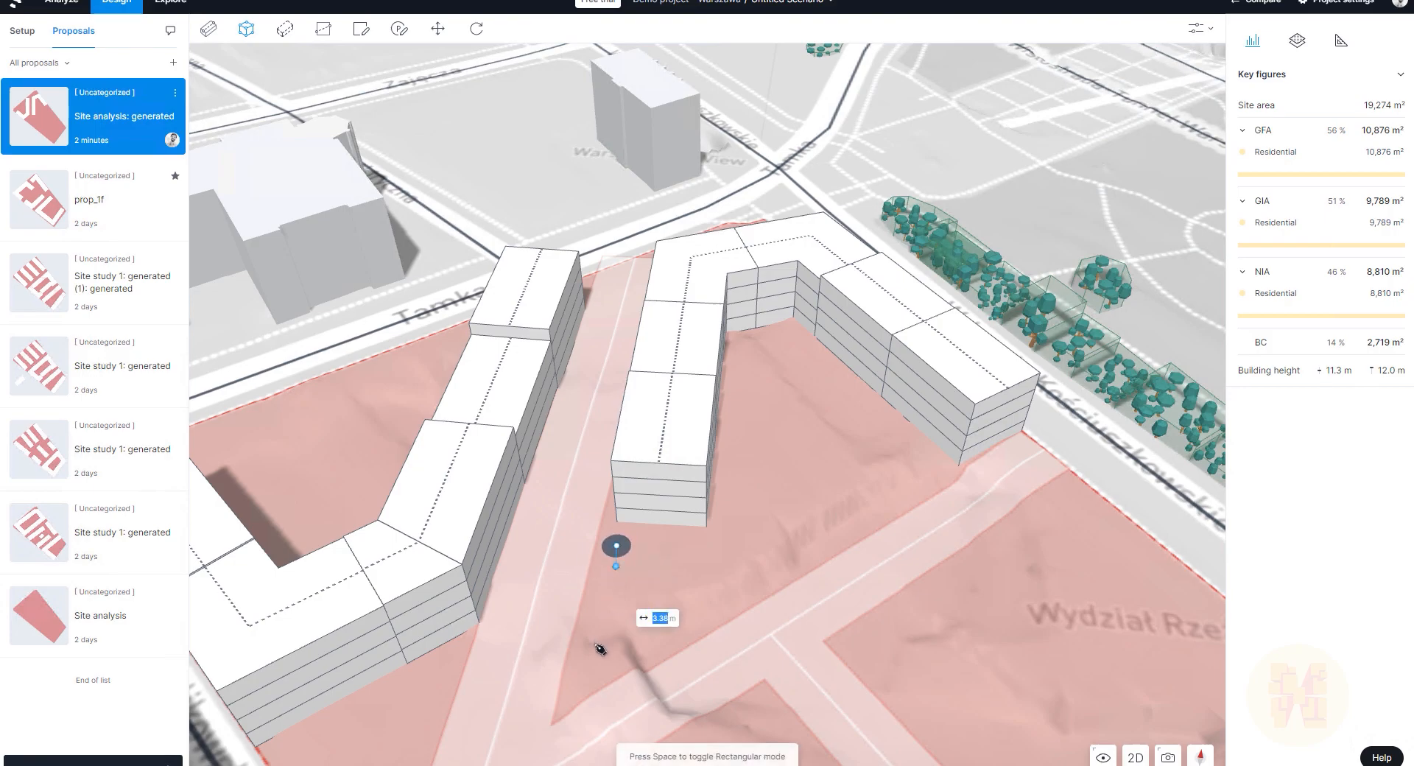
click(587, 669)
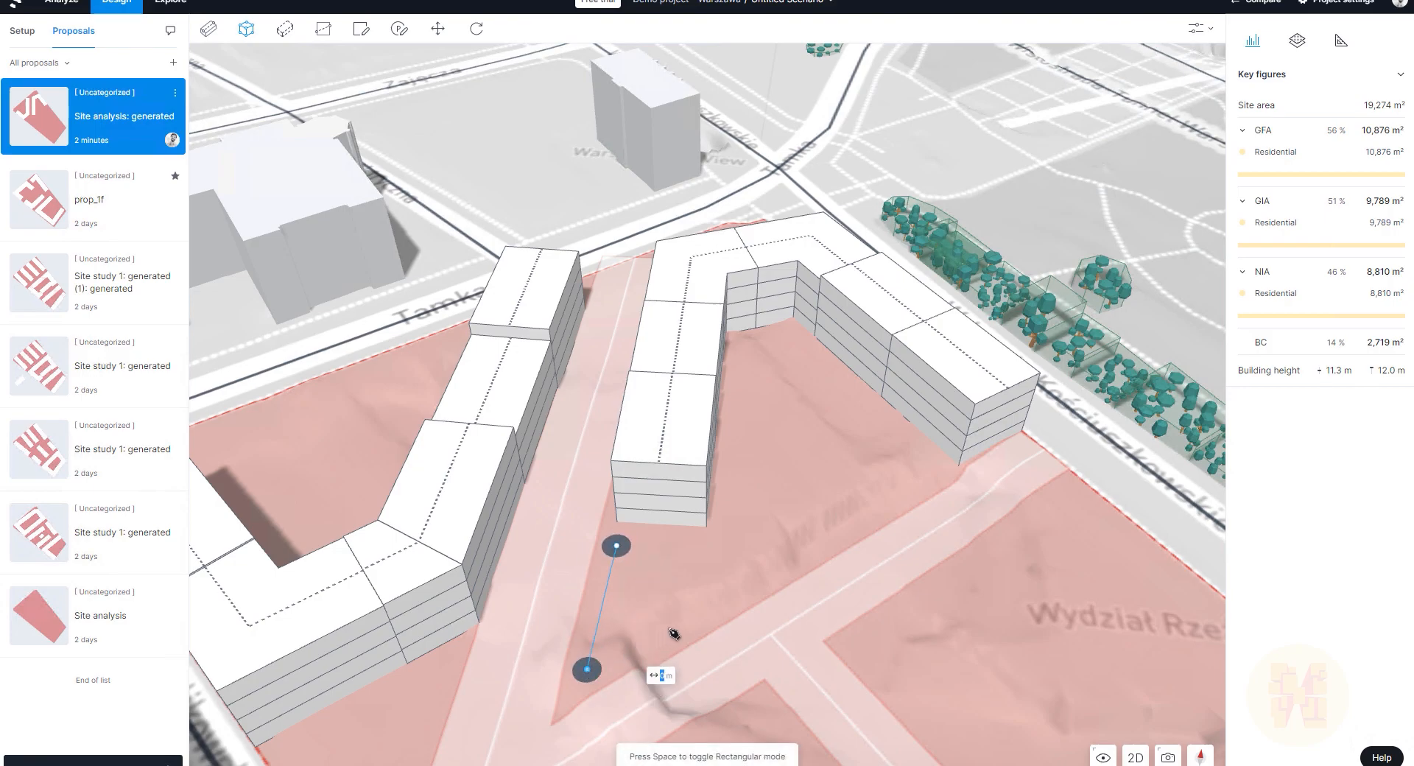
click(751, 590)
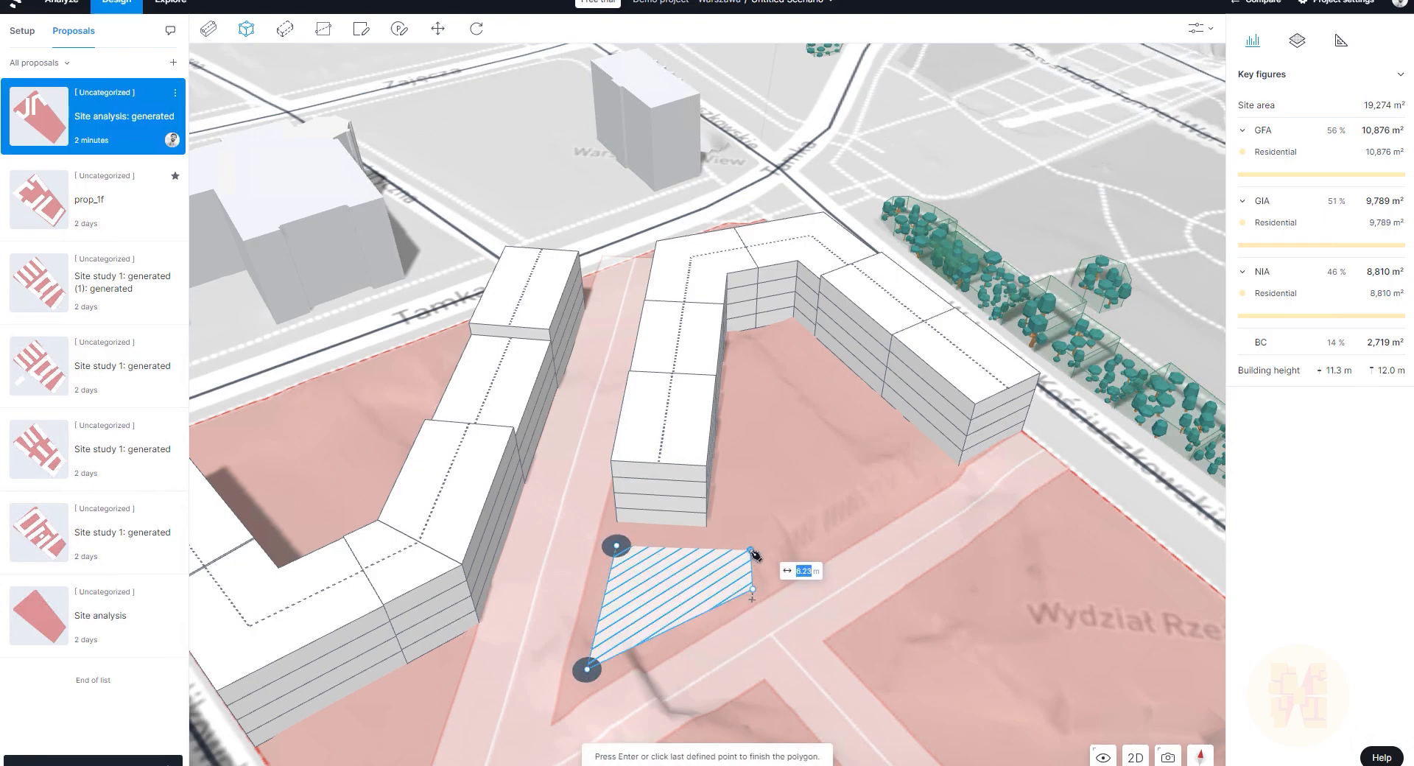
double_click(750, 549)
Step: Keep ground elevation and give the new tower a 51 m height, raising GFA to 14,931 m²
key(Return)
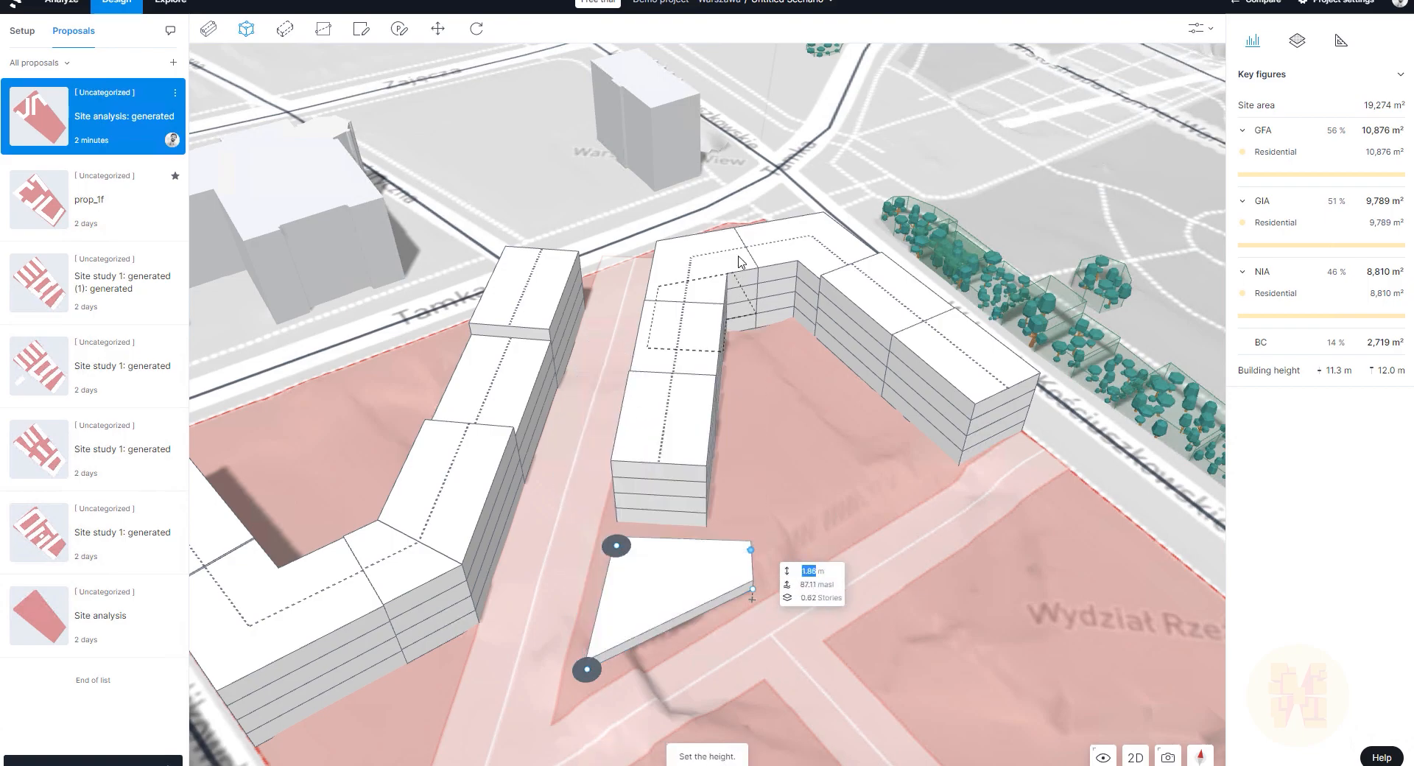
click(609, 195)
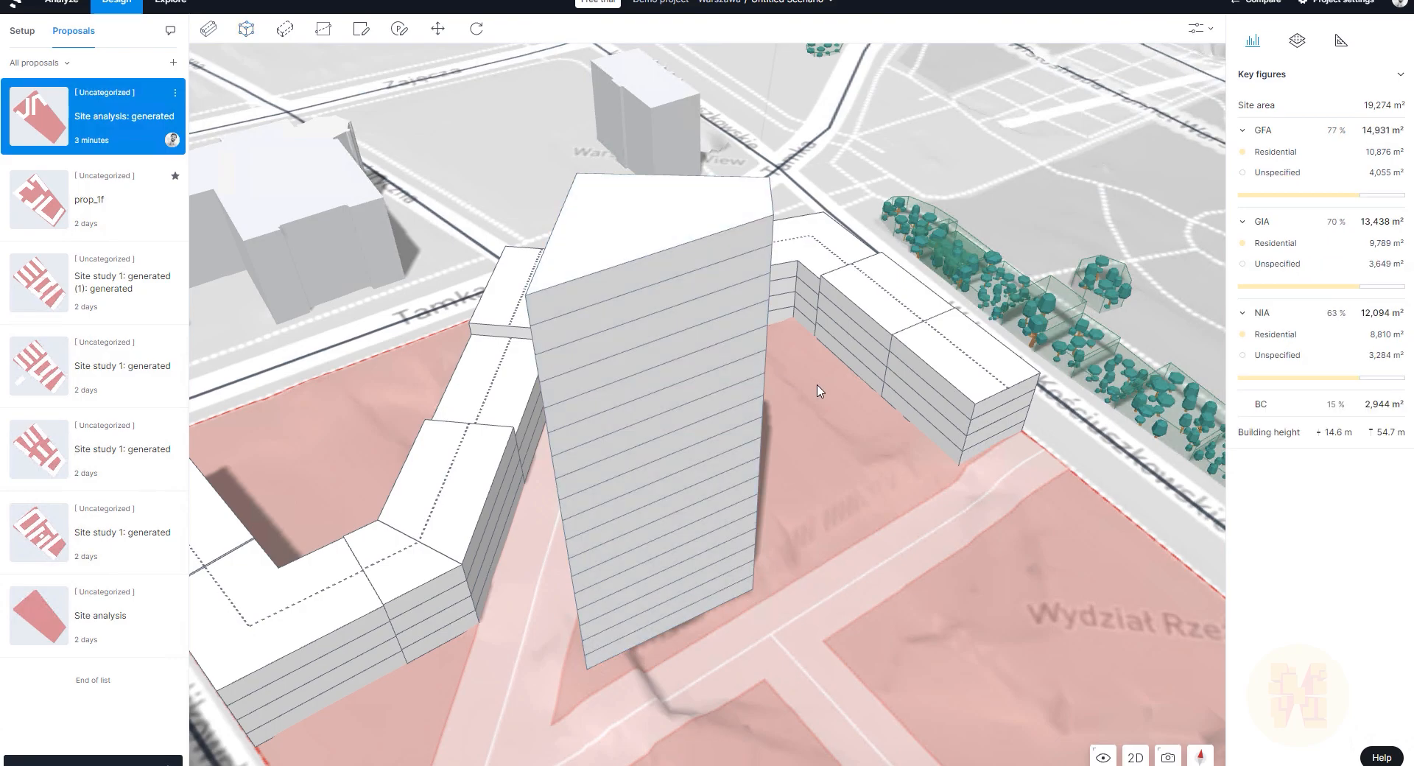
scroll(818, 389, down, 3)
scroll(819, 392, down, 3)
right_drag(712, 477, 886, 471)
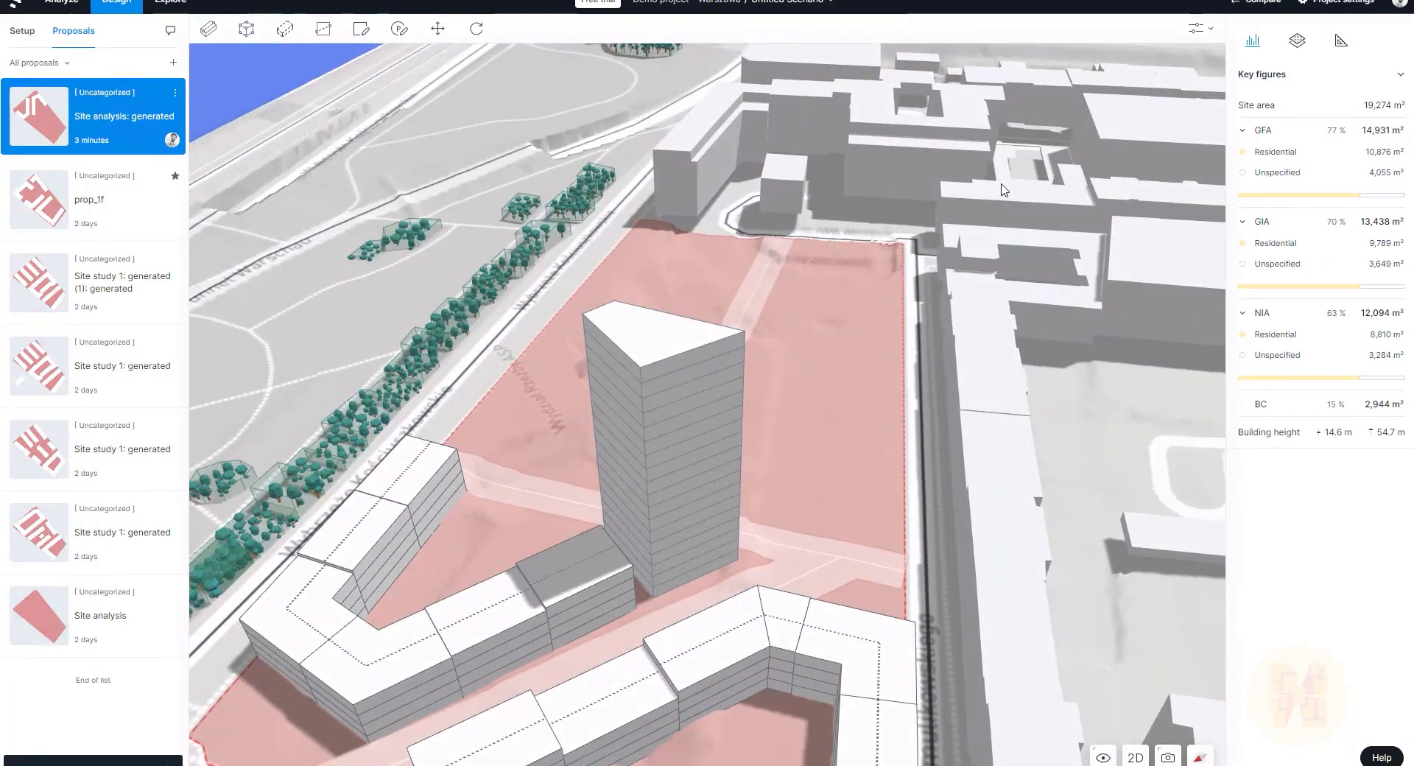
click(64, 6)
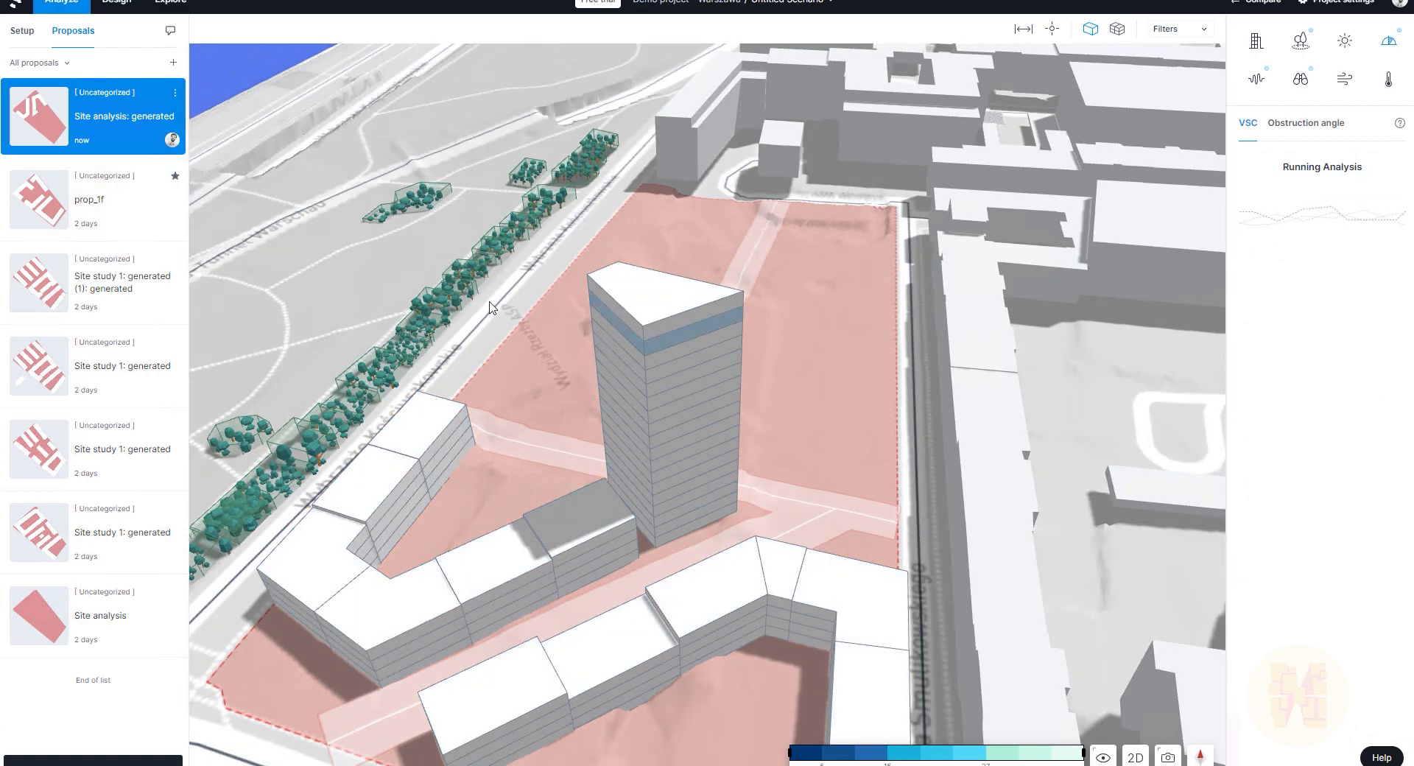
Step: Run the sun-hours analysis on the proposal with the new tower
click(1345, 45)
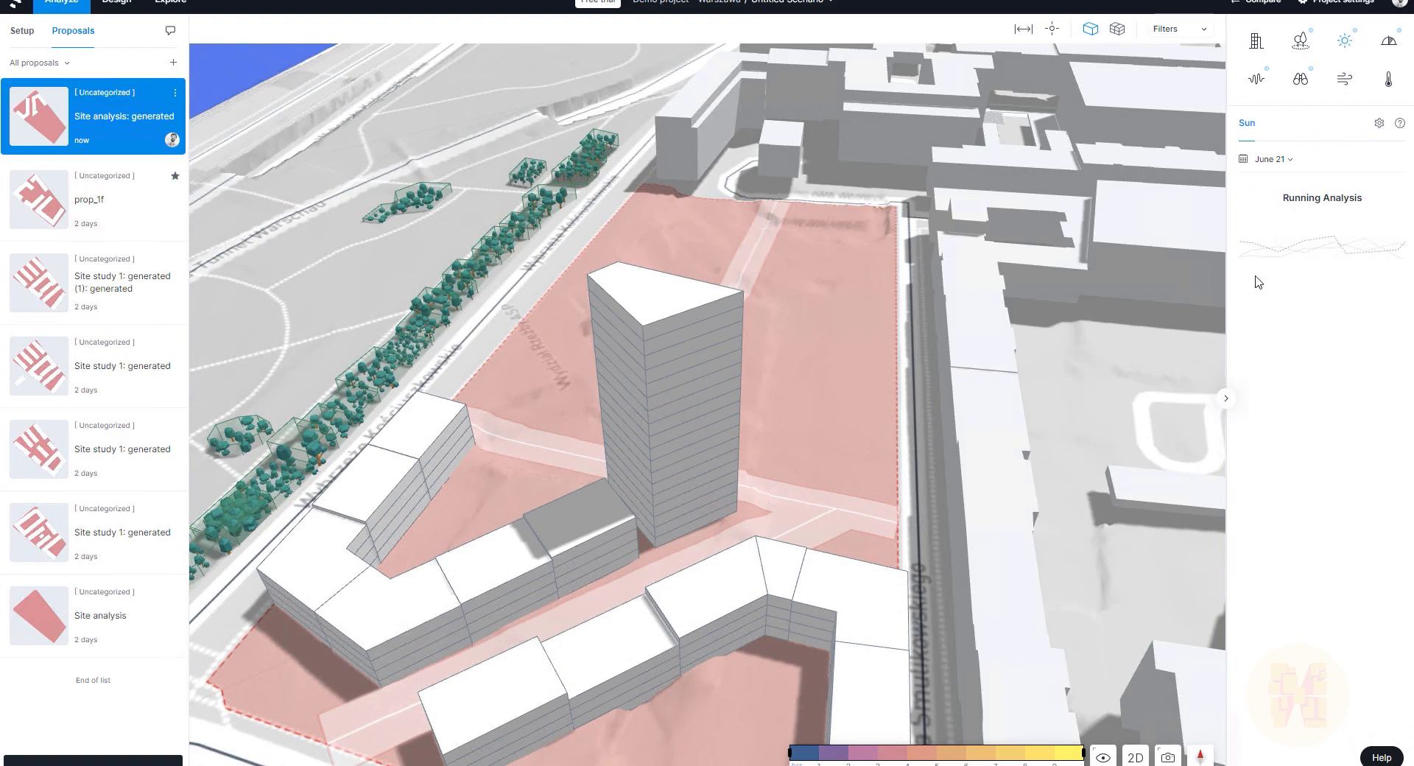
right_drag(563, 447, 727, 541)
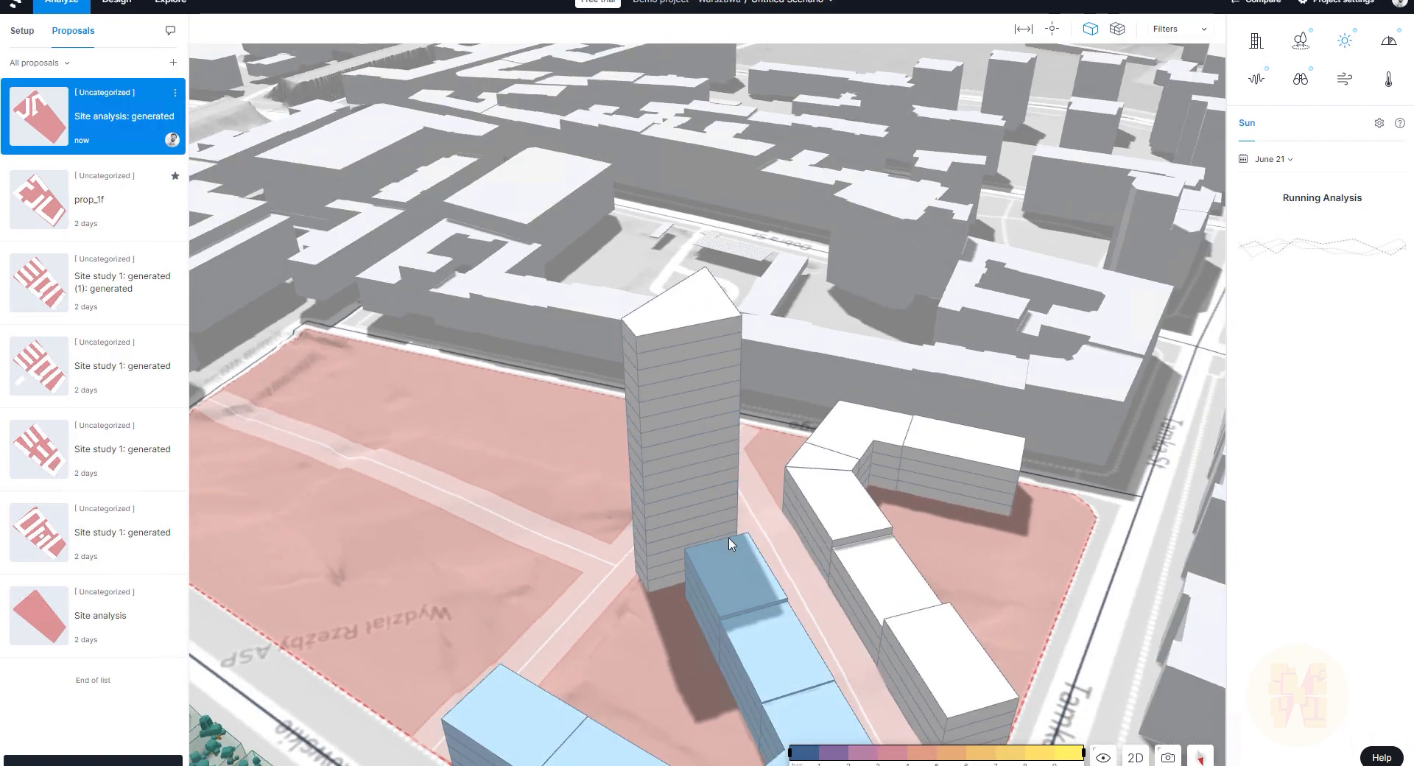
scroll(729, 544, down, 3)
scroll(729, 544, down, 4)
scroll(839, 691, down, 2)
scroll(864, 696, up, 4)
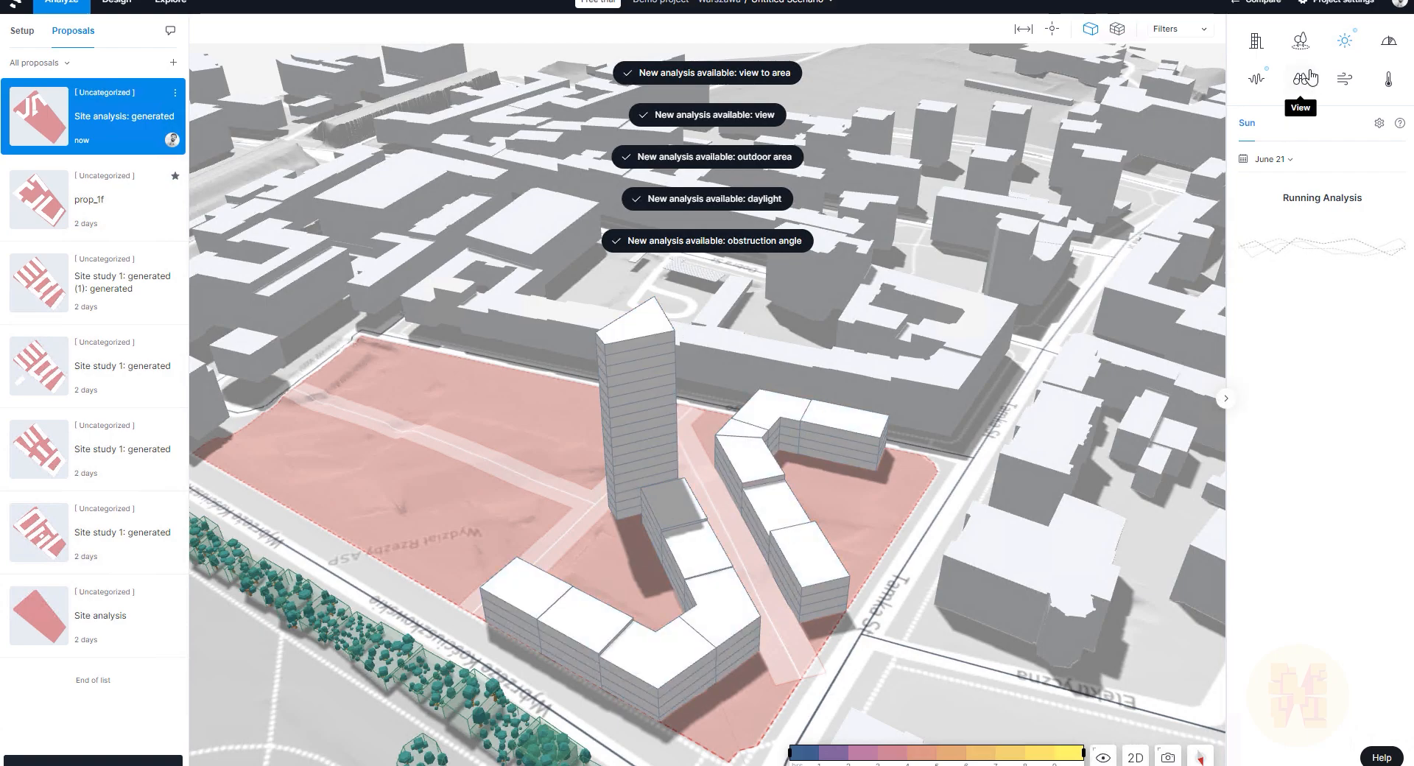
Step: Show daylight VSC results around the tower: 77% of facades above 27% VSC
click(1388, 41)
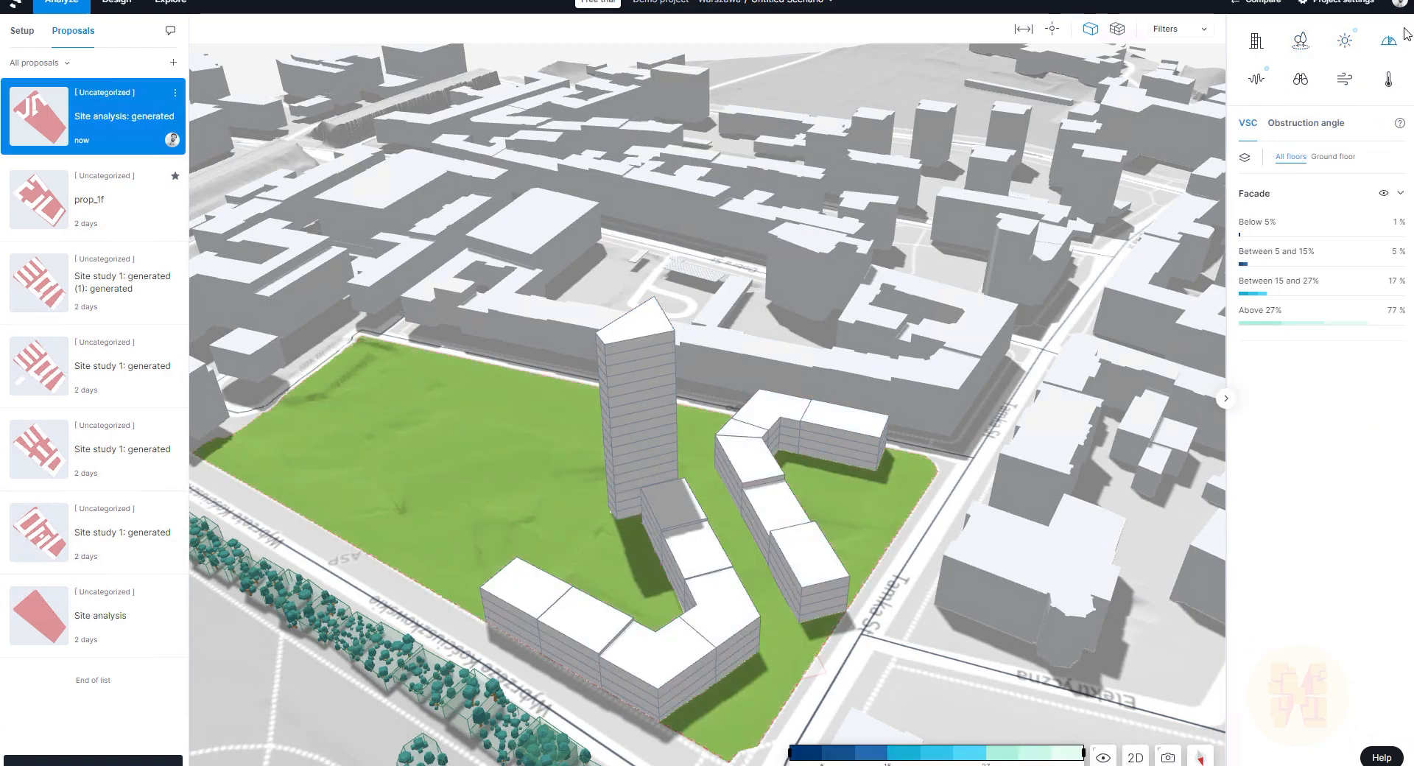
drag(810, 427, 888, 458)
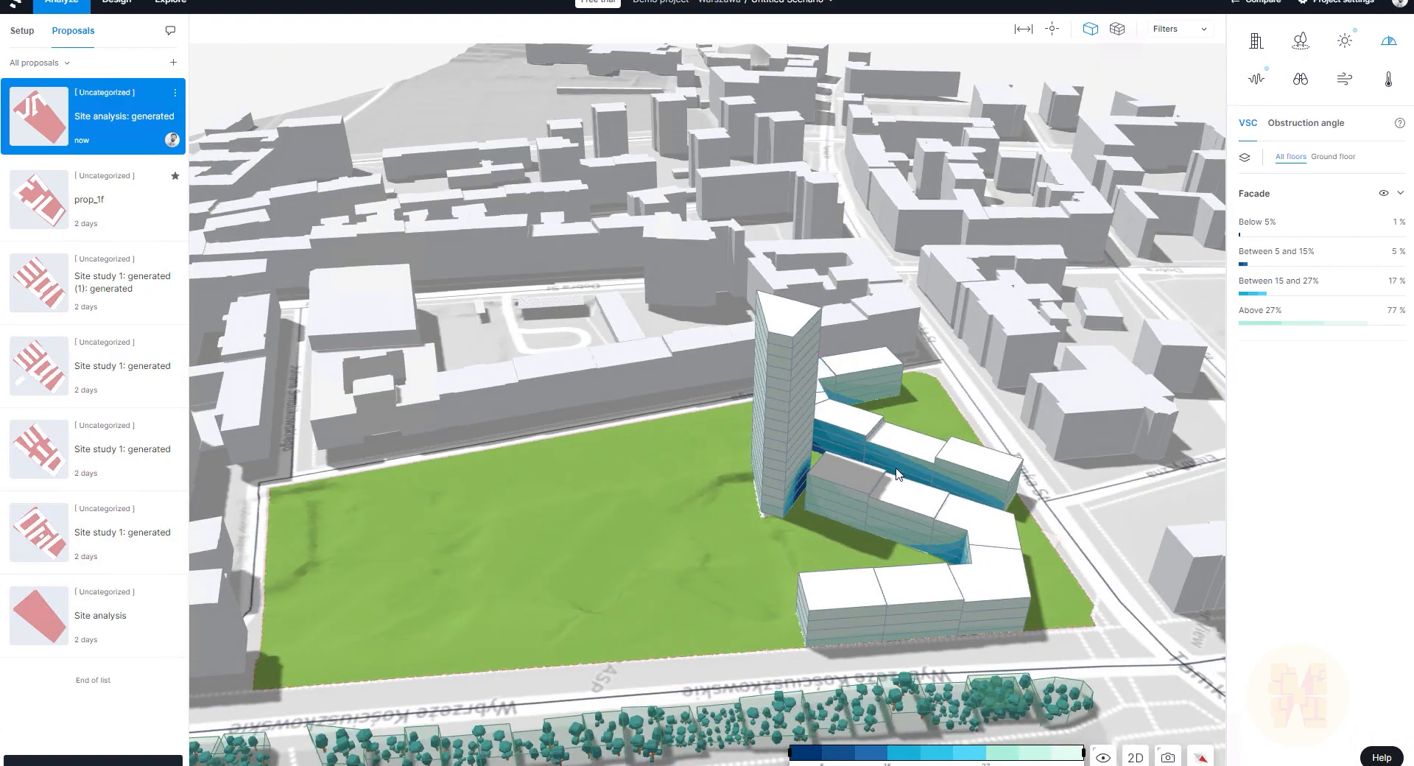
scroll(888, 460, up, 5)
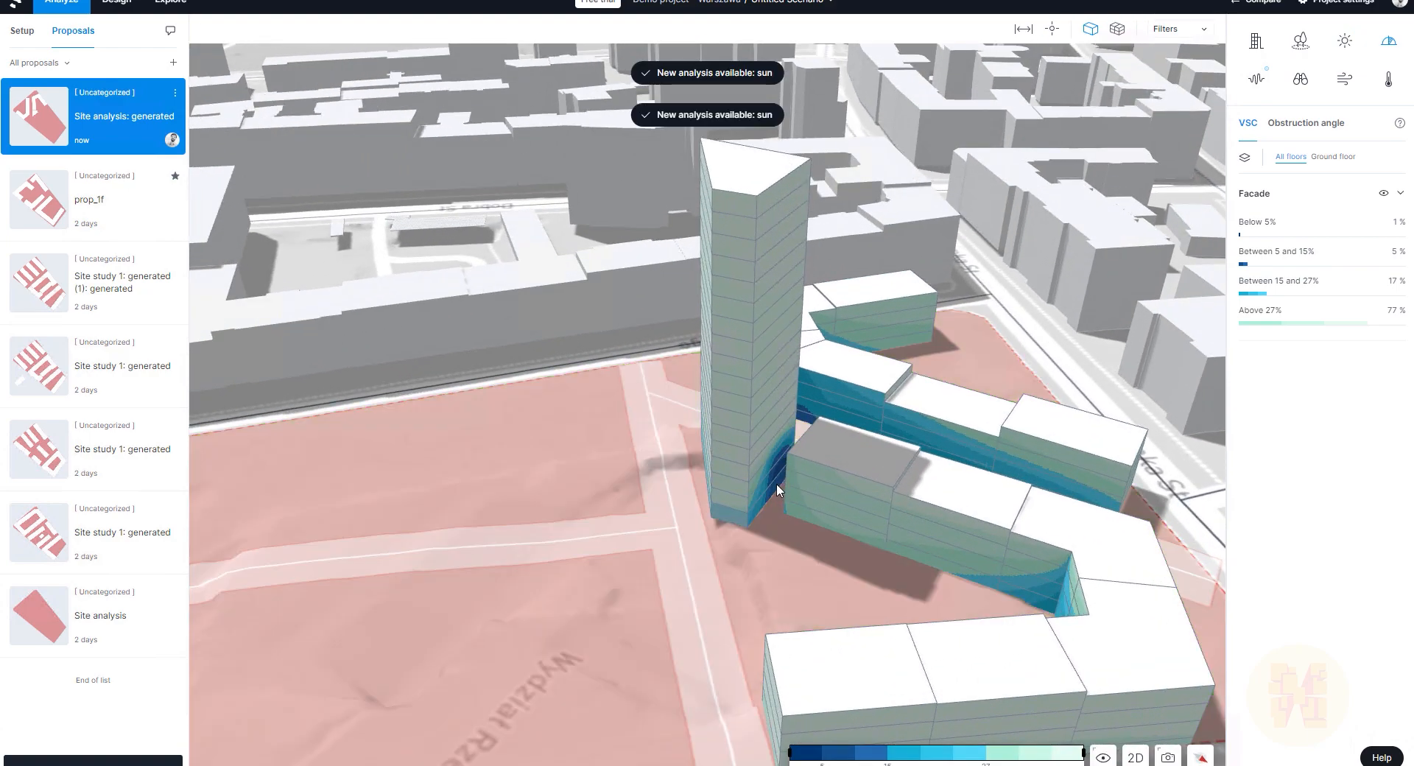
scroll(776, 497, down, 5)
scroll(767, 492, up, 4)
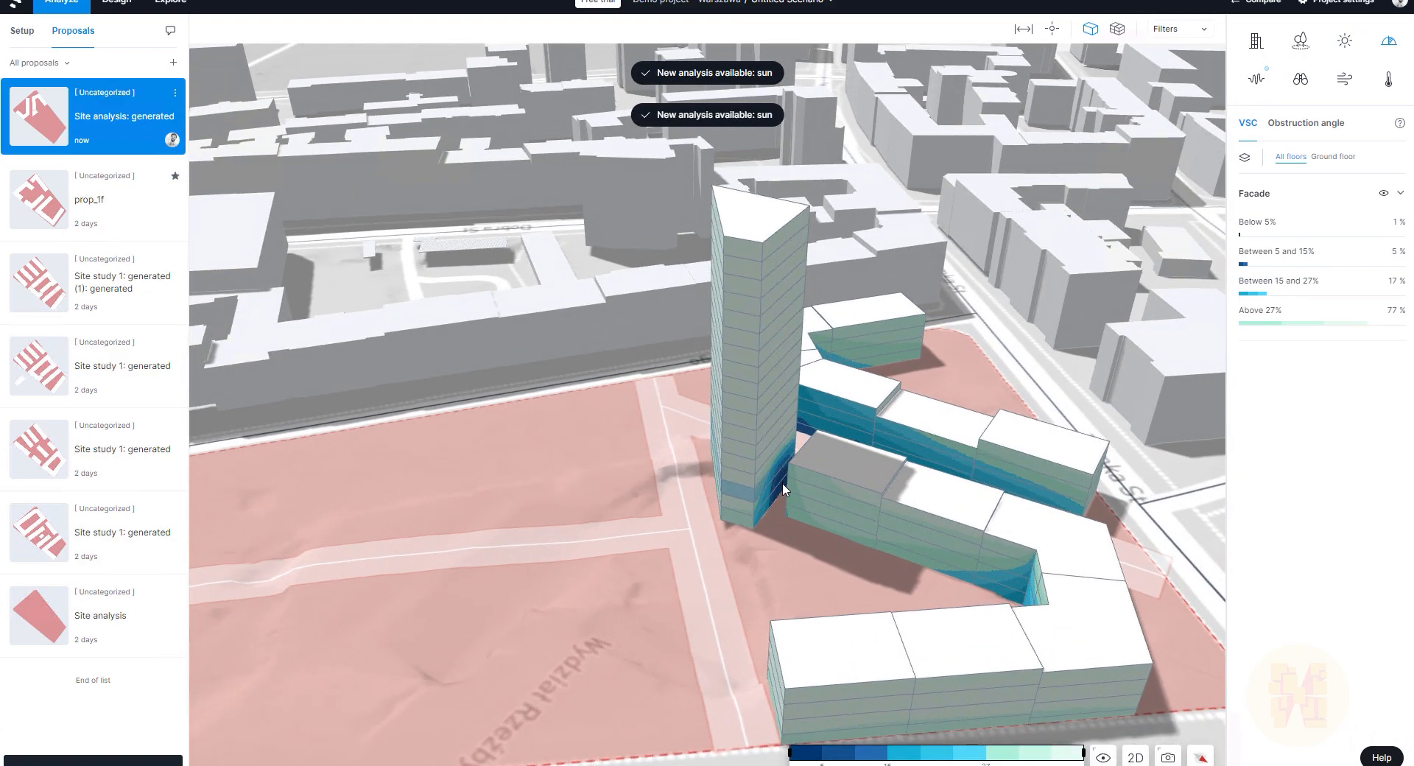
drag(795, 478, 548, 435)
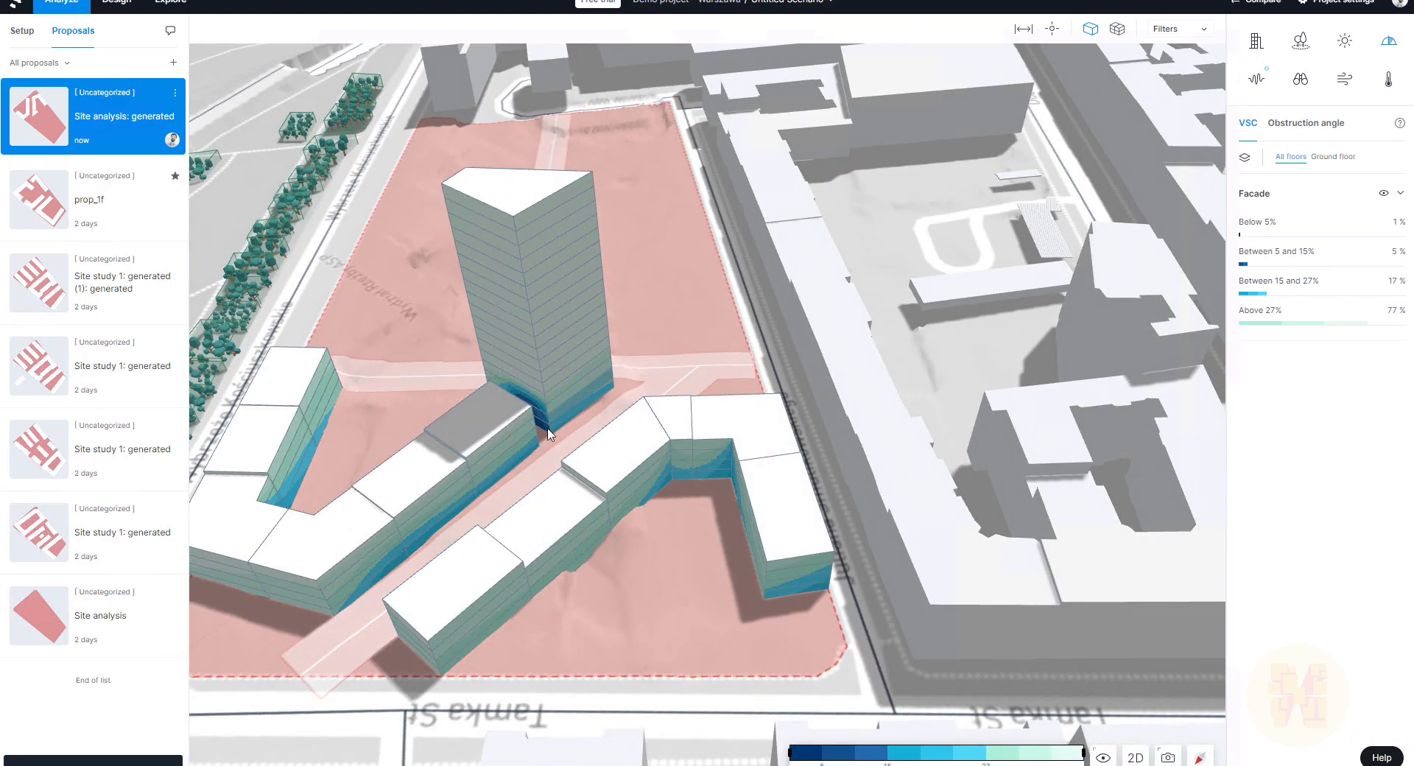
Step: Show the sun-hours results and orbit to the other side of the site
click(1344, 40)
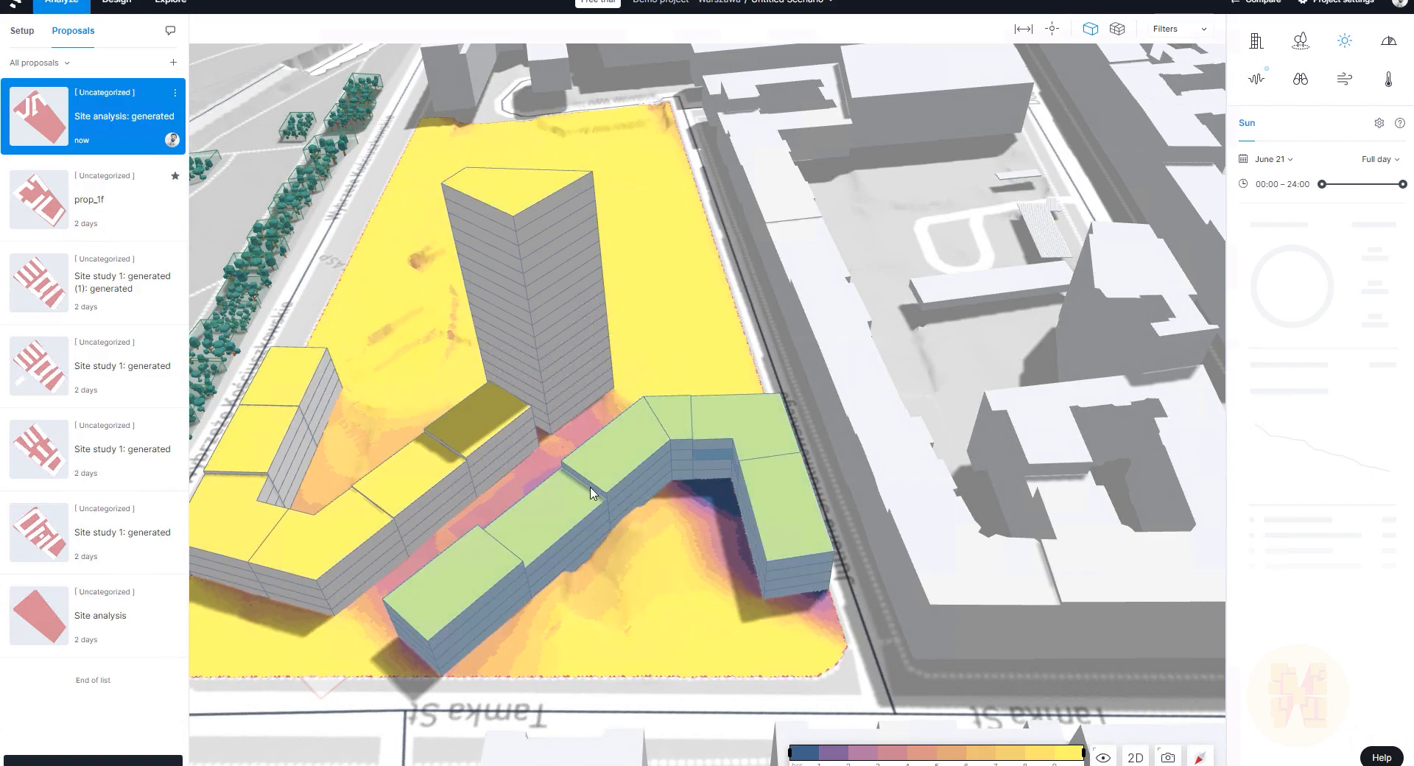
drag(611, 565, 872, 562)
scroll(817, 569, up, 3)
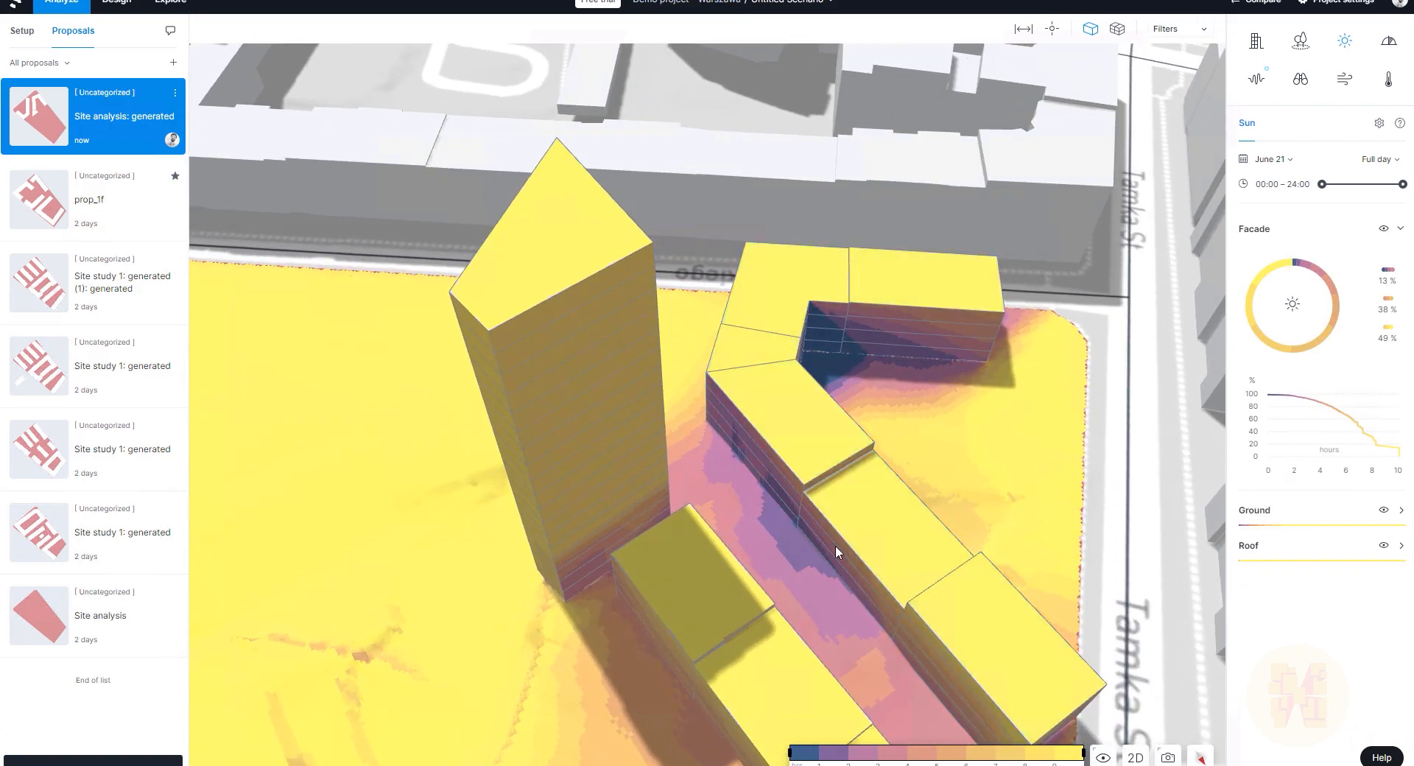
drag(787, 569, 904, 456)
scroll(904, 457, down, 5)
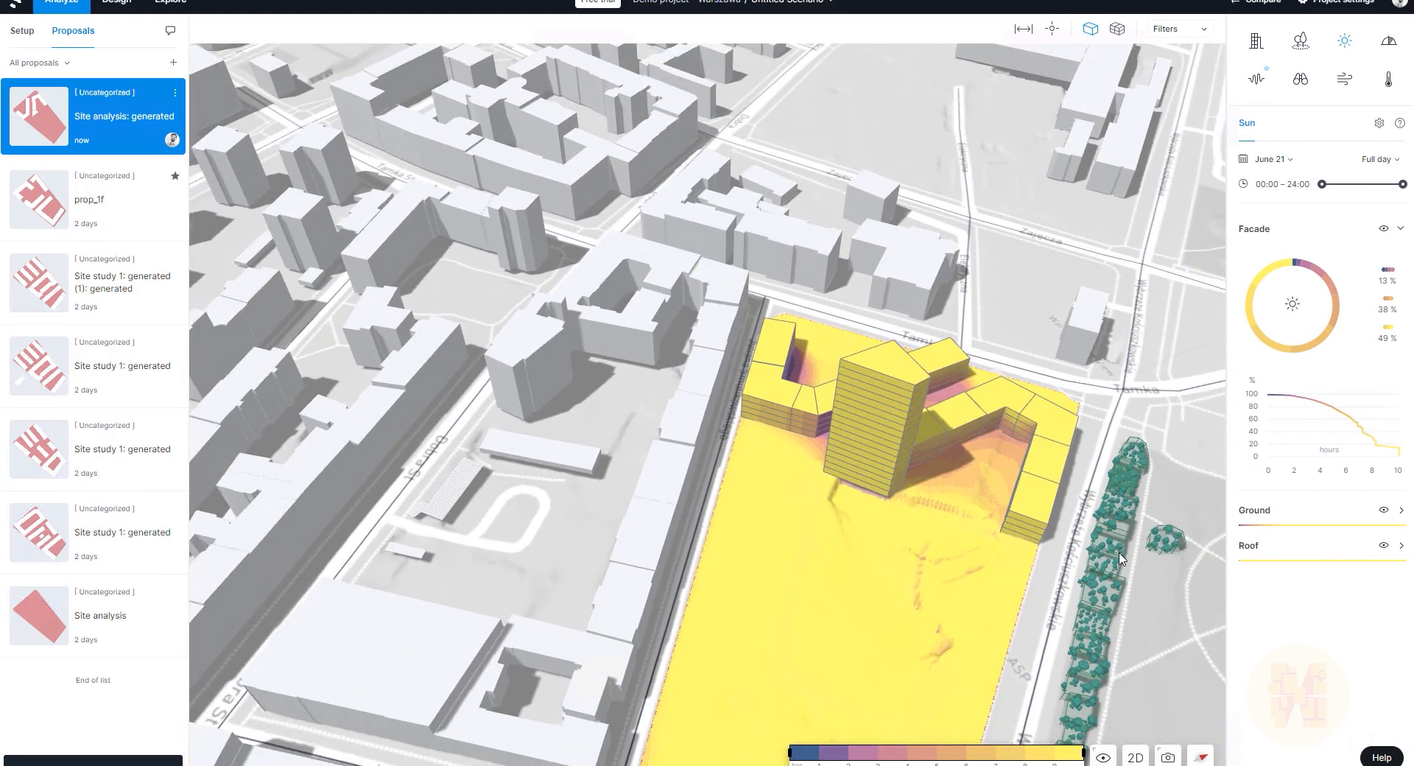
Step: Run the view-to-area analysis for the Vistula River, showing 30% of facades can see it
click(1300, 79)
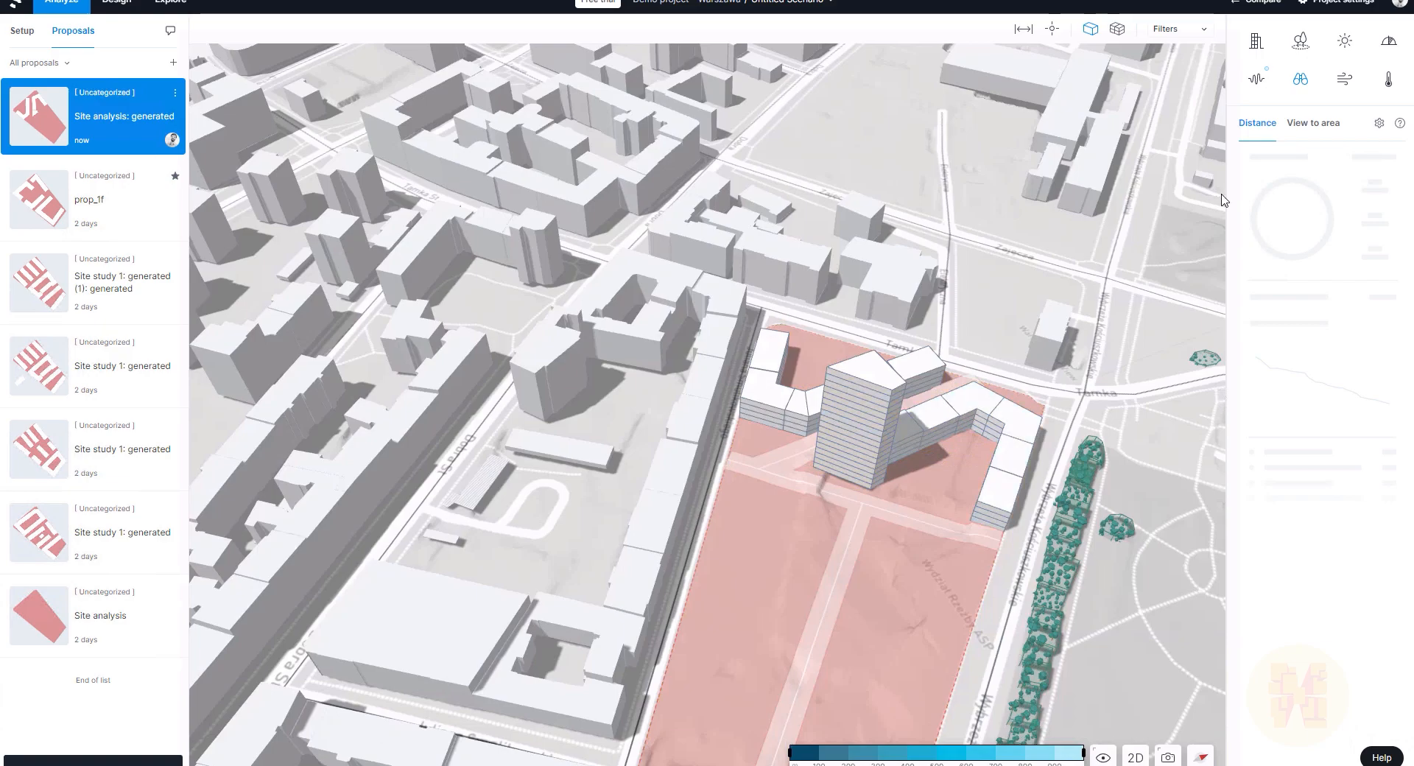
click(1313, 123)
drag(978, 552, 1059, 584)
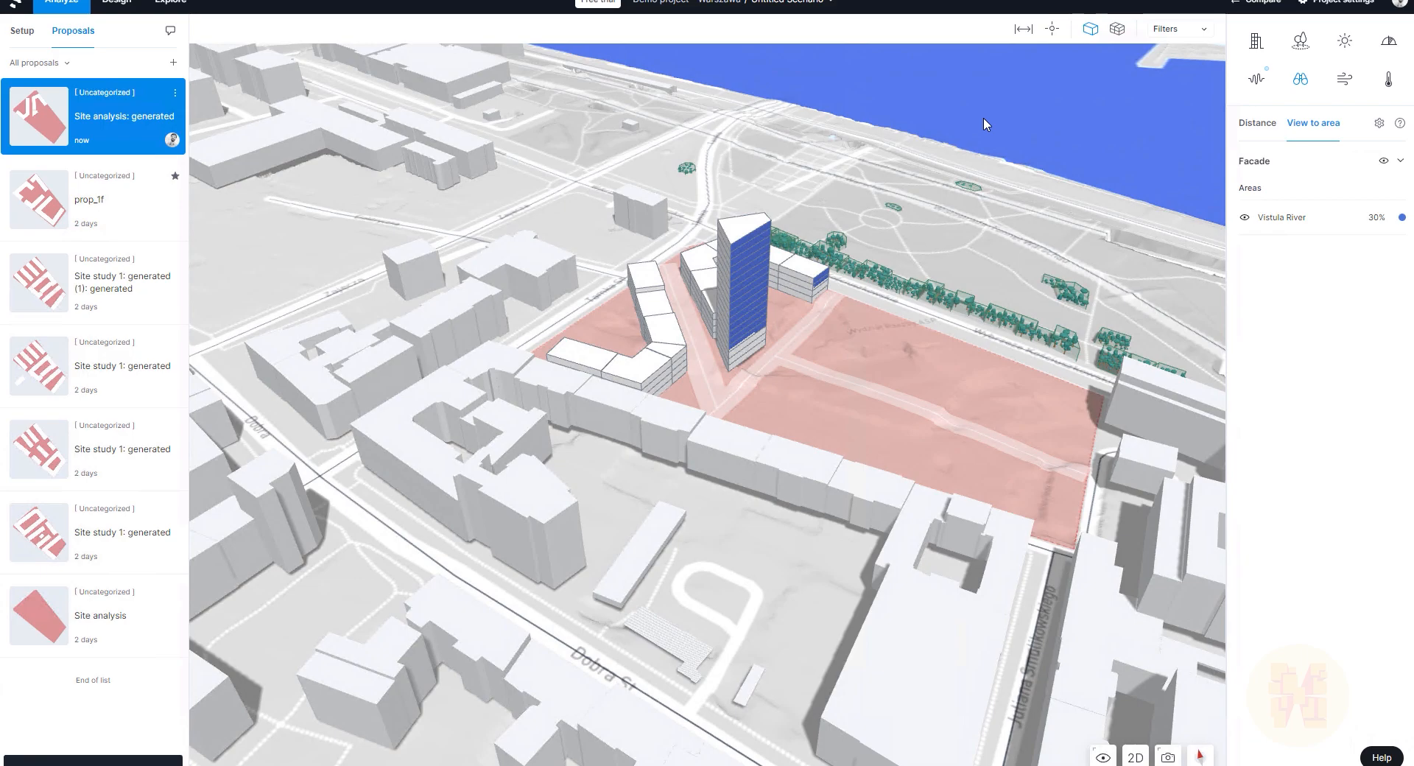
drag(933, 304, 763, 268)
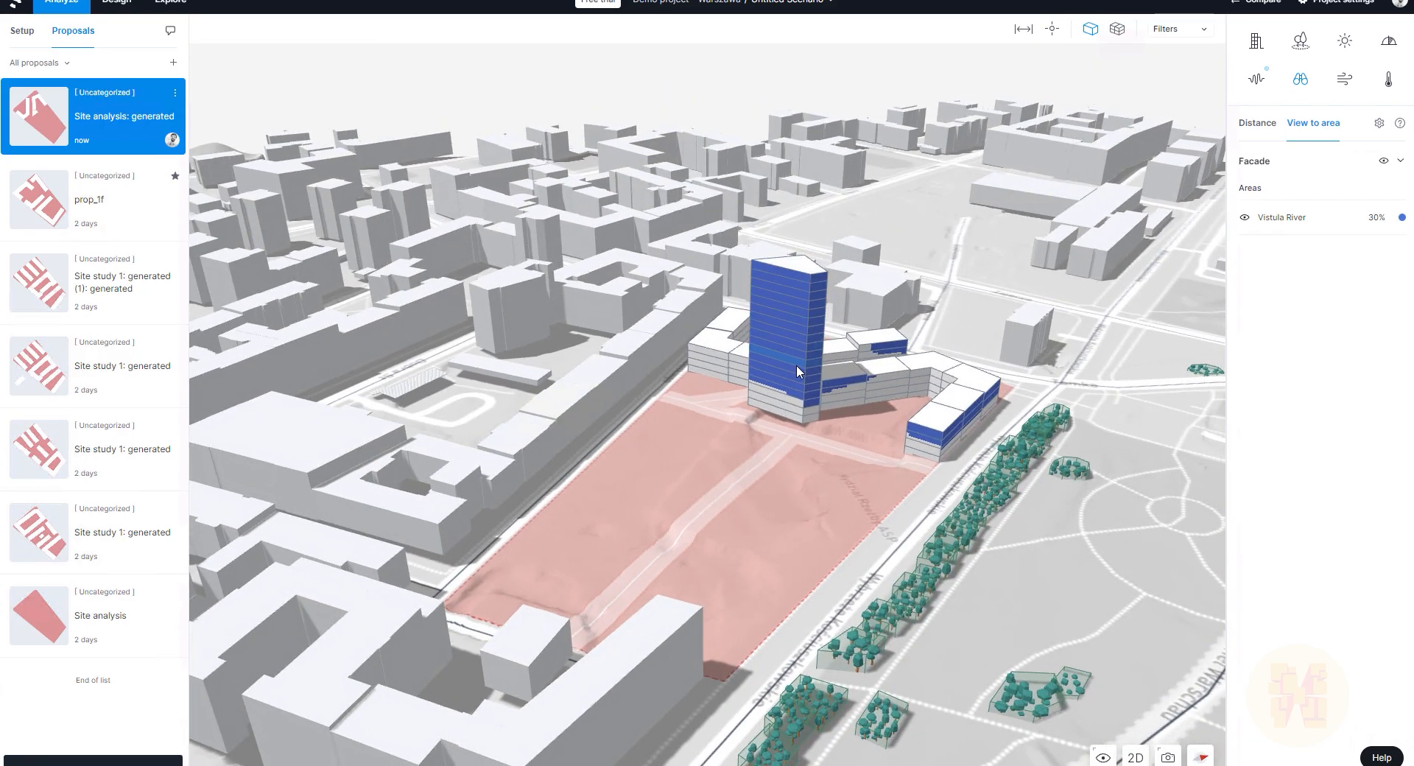
drag(879, 385, 1049, 416)
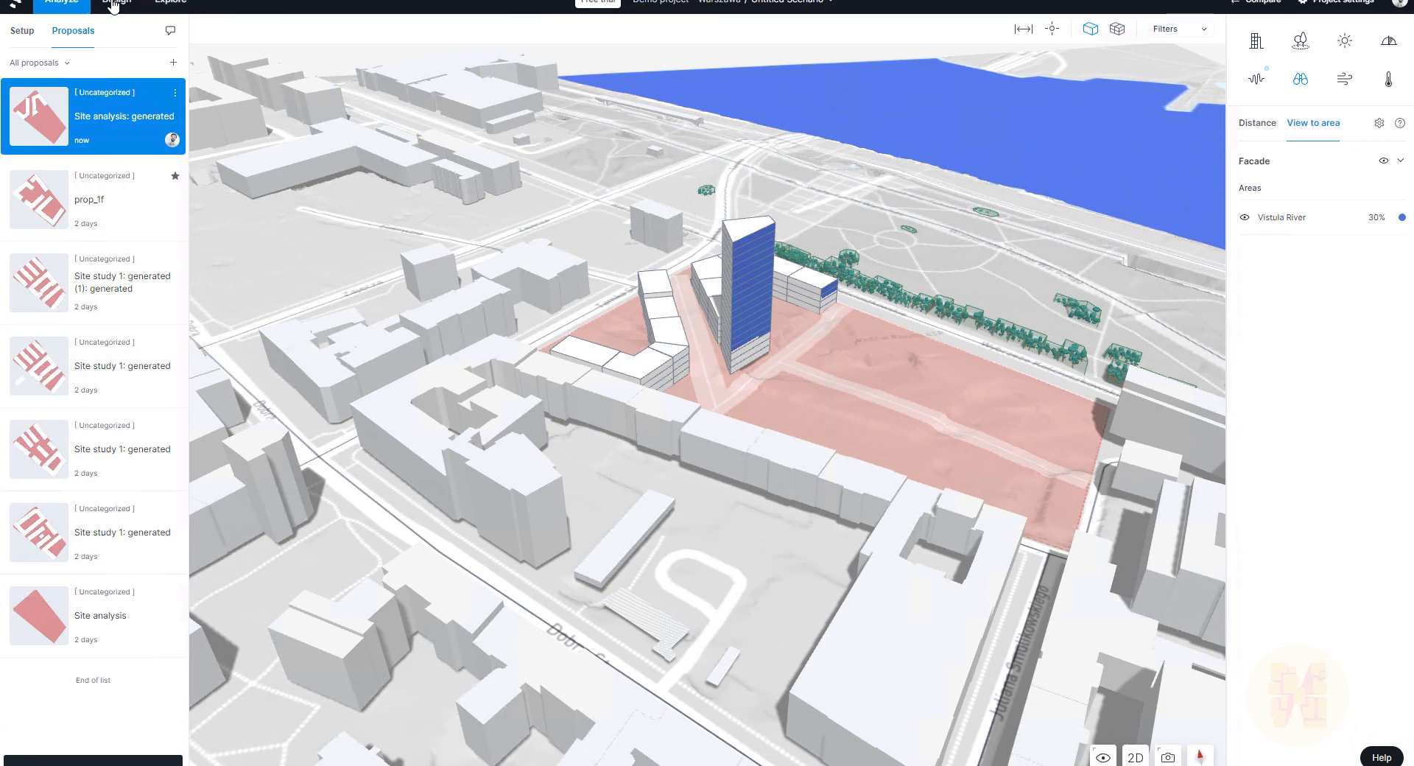
Step: In Design, browse Assistive analyses and Constraints, then show key figures (GIA 13,438 m², NIA 12,094 m²)
click(143, 14)
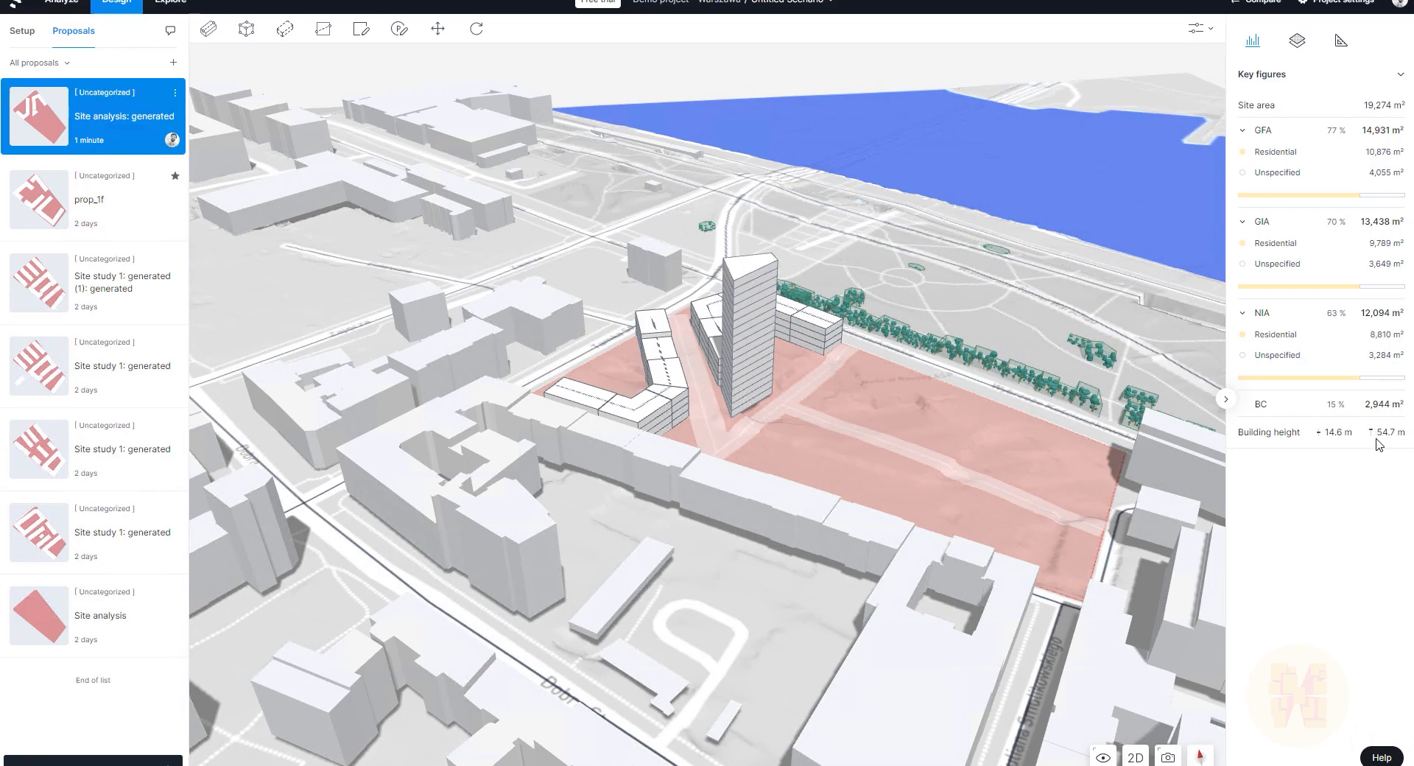
mouse_move(1272, 339)
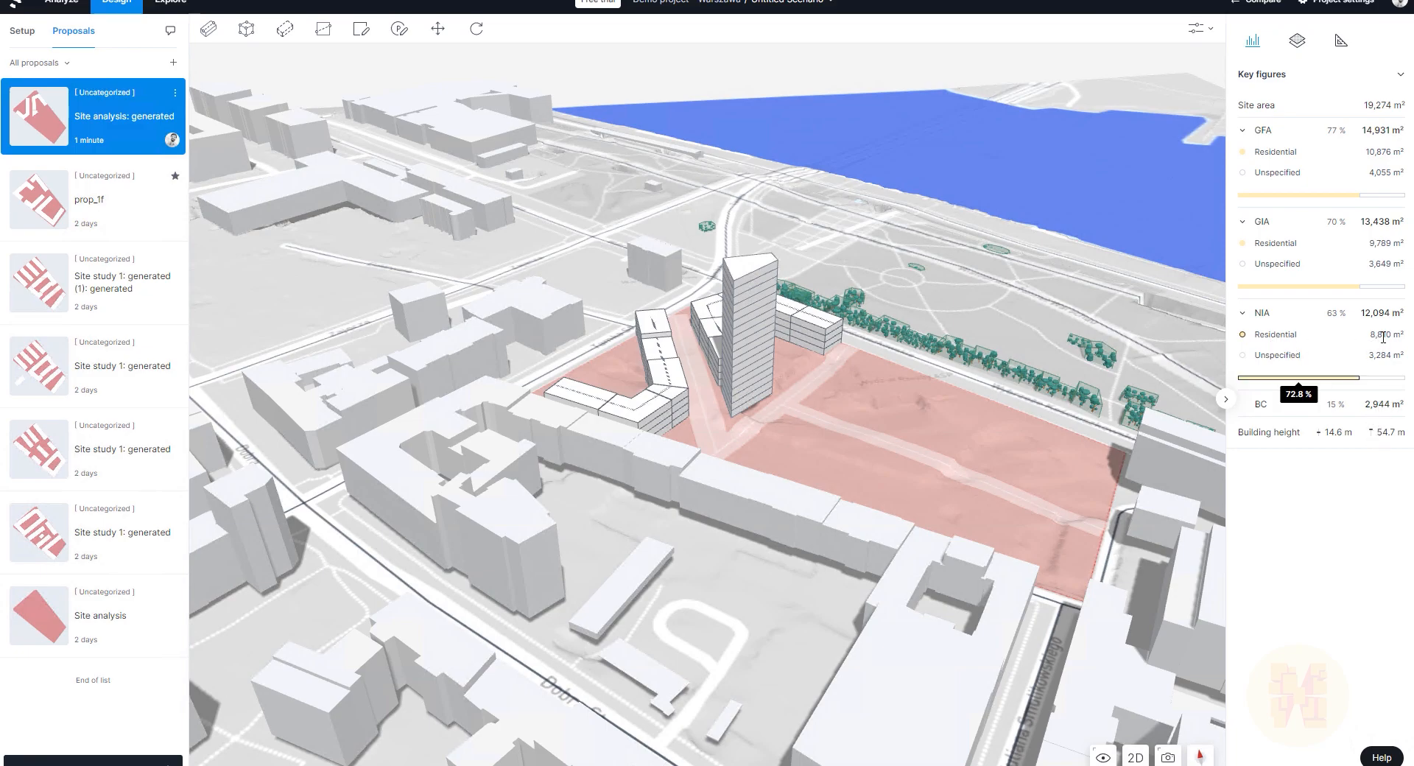
mouse_move(1371, 196)
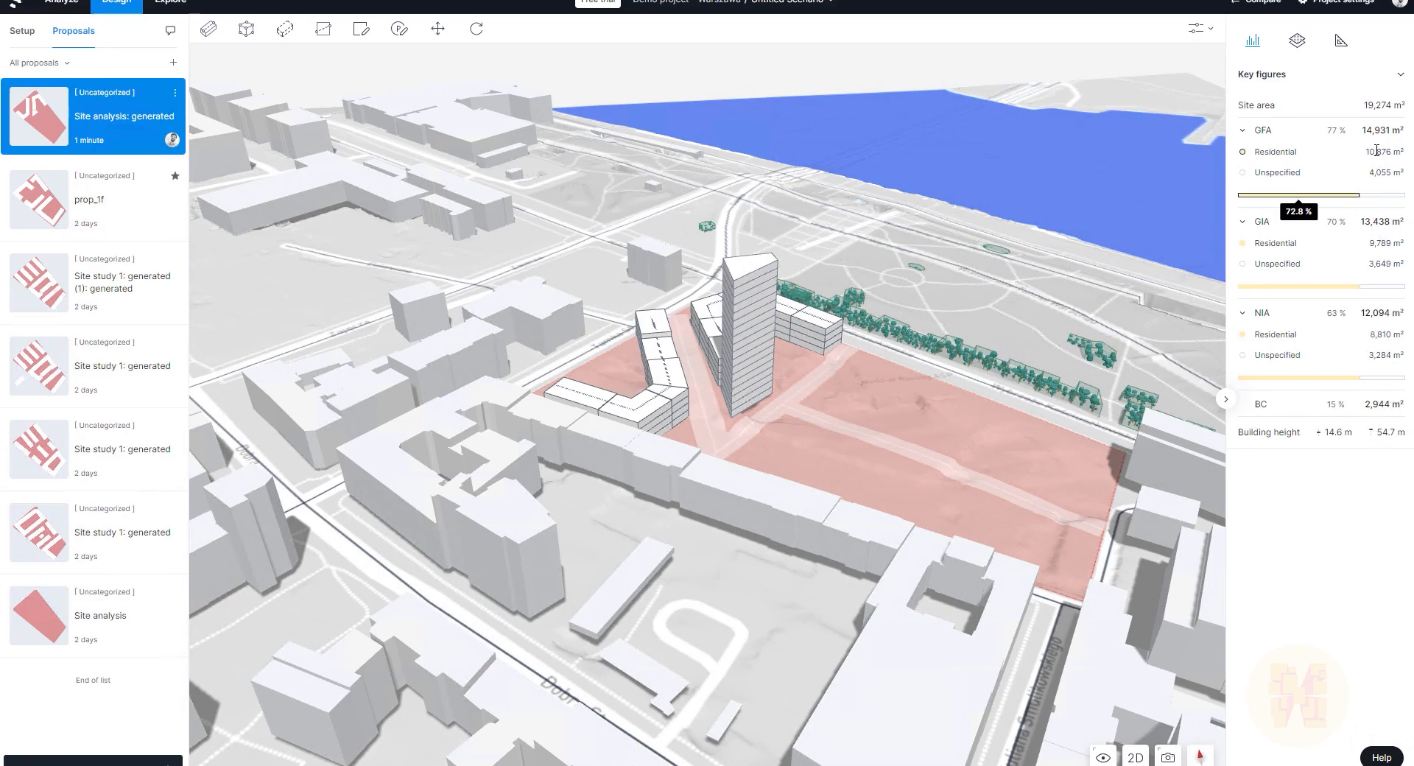
click(1299, 46)
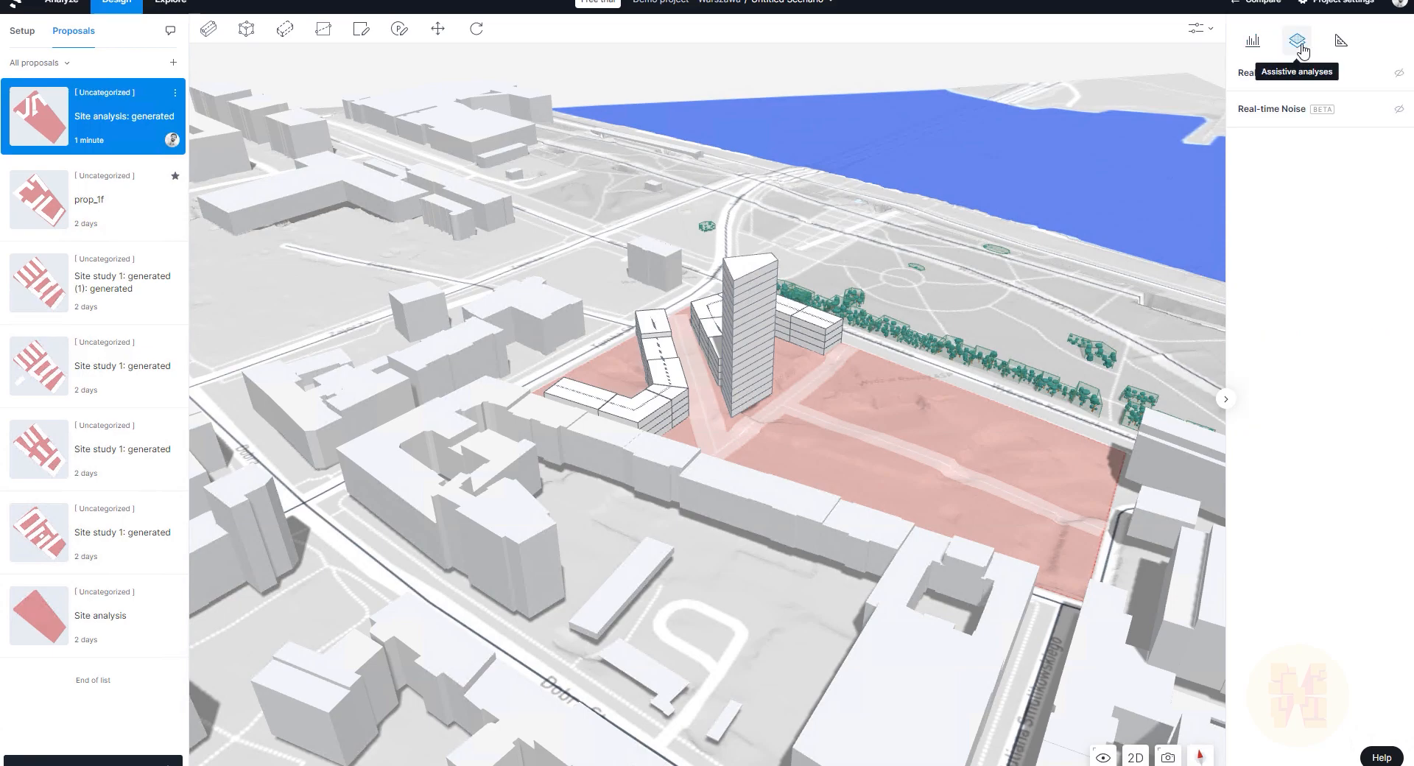
click(1341, 45)
click(1252, 41)
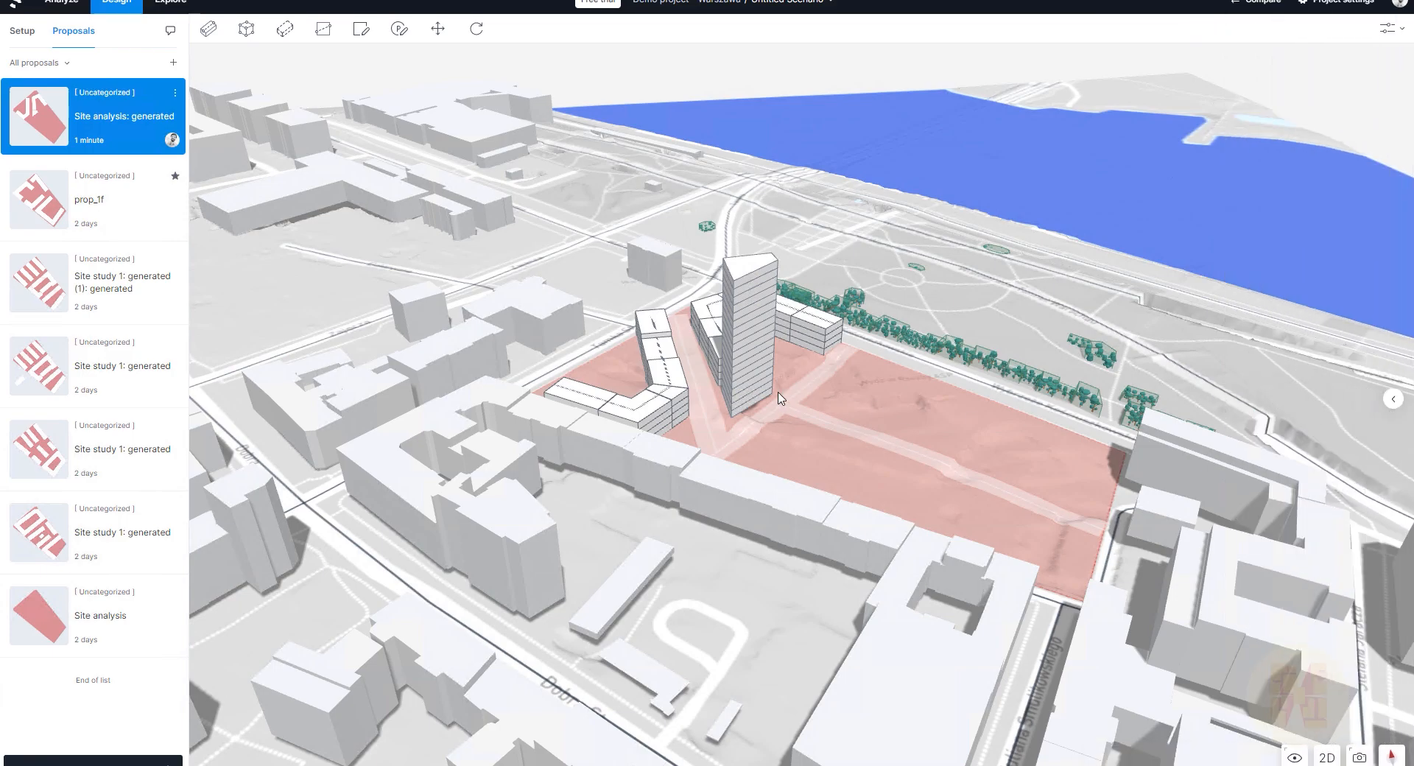
click(1391, 399)
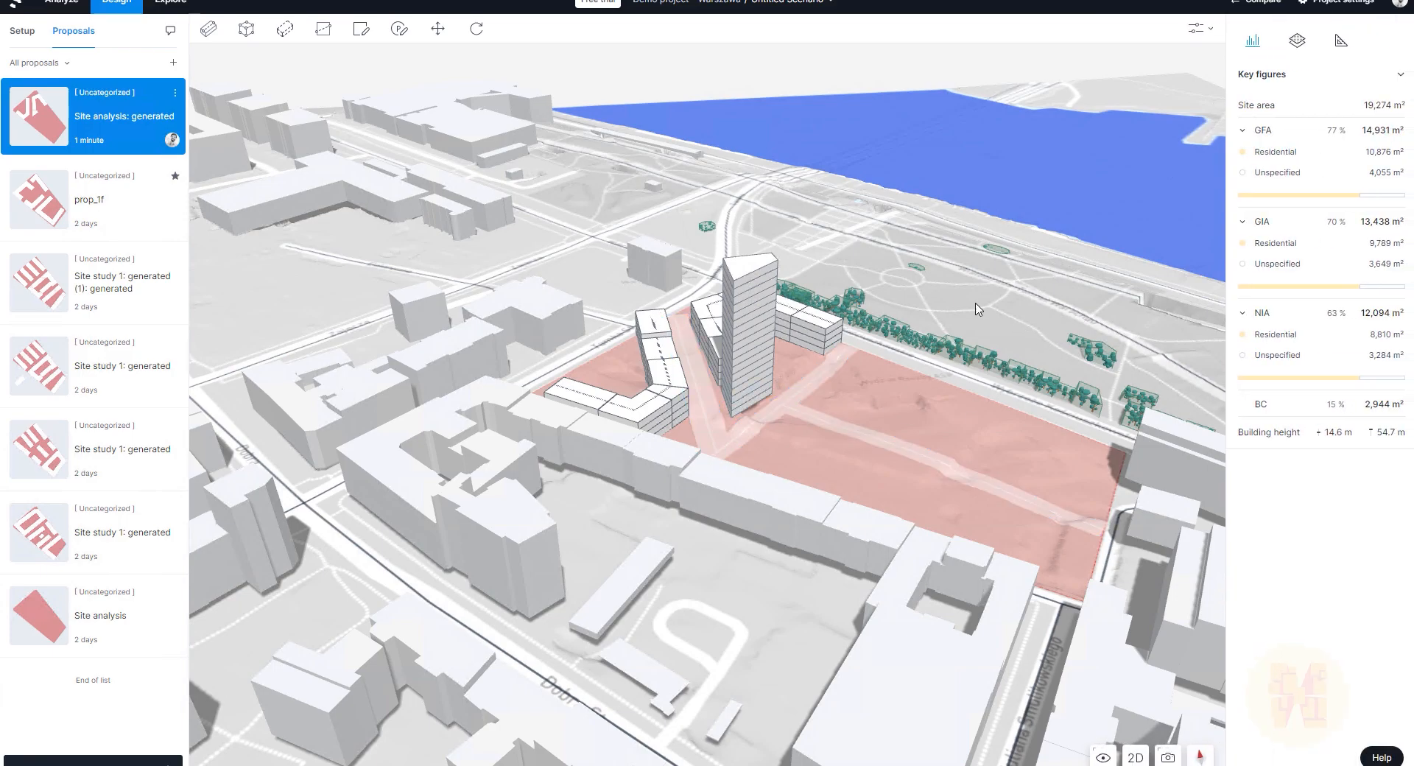
scroll(882, 216, up, 5)
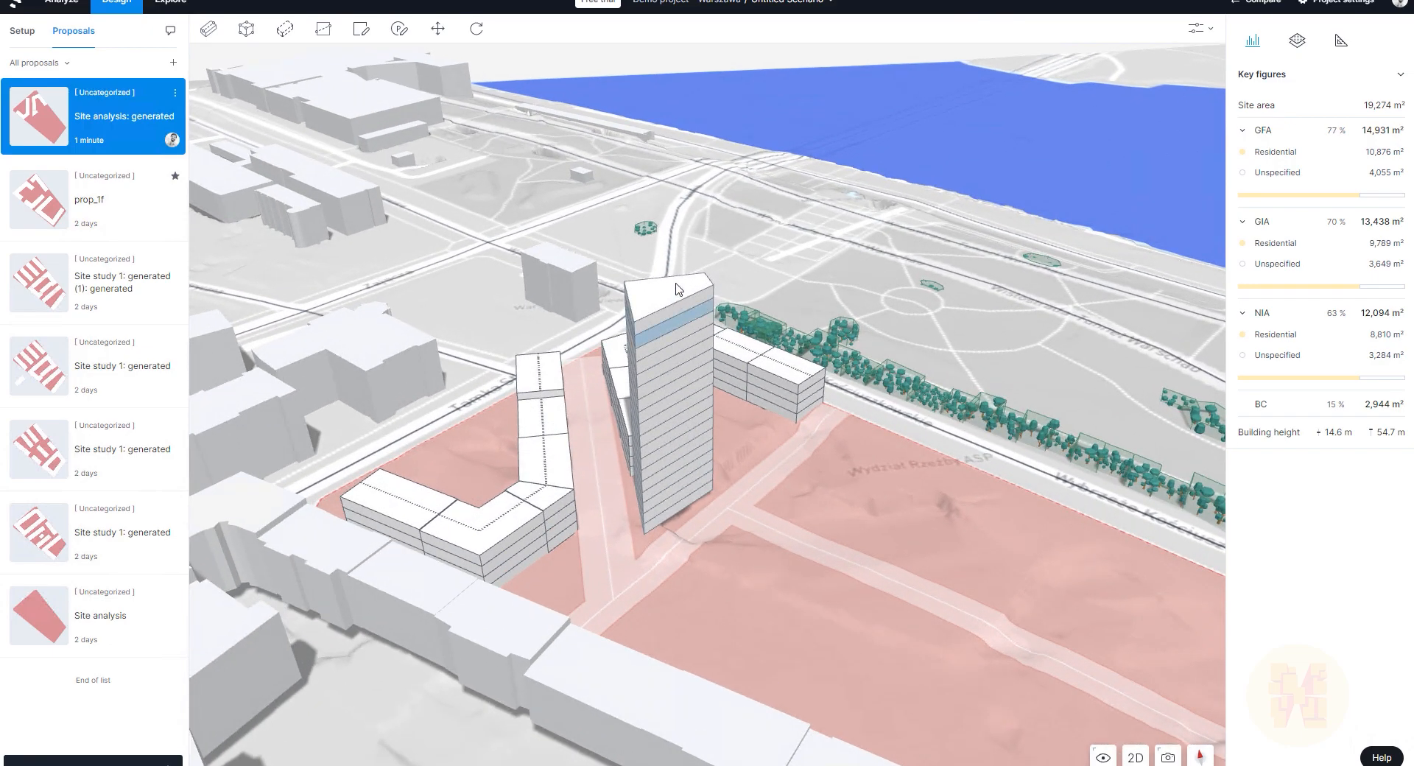
Step: Step into the tower and set its bottom floor's function to Commercial
double_click(686, 310)
click(686, 311)
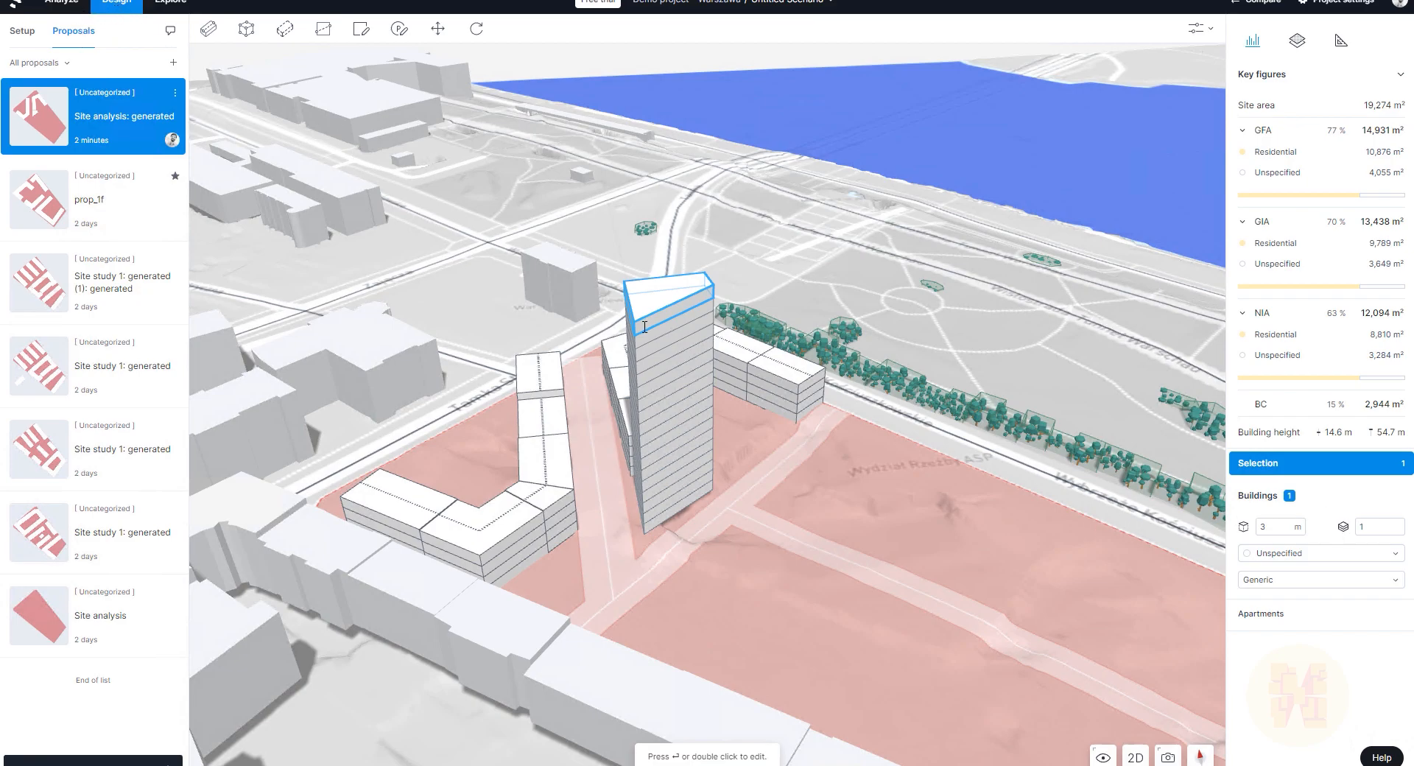
click(669, 336)
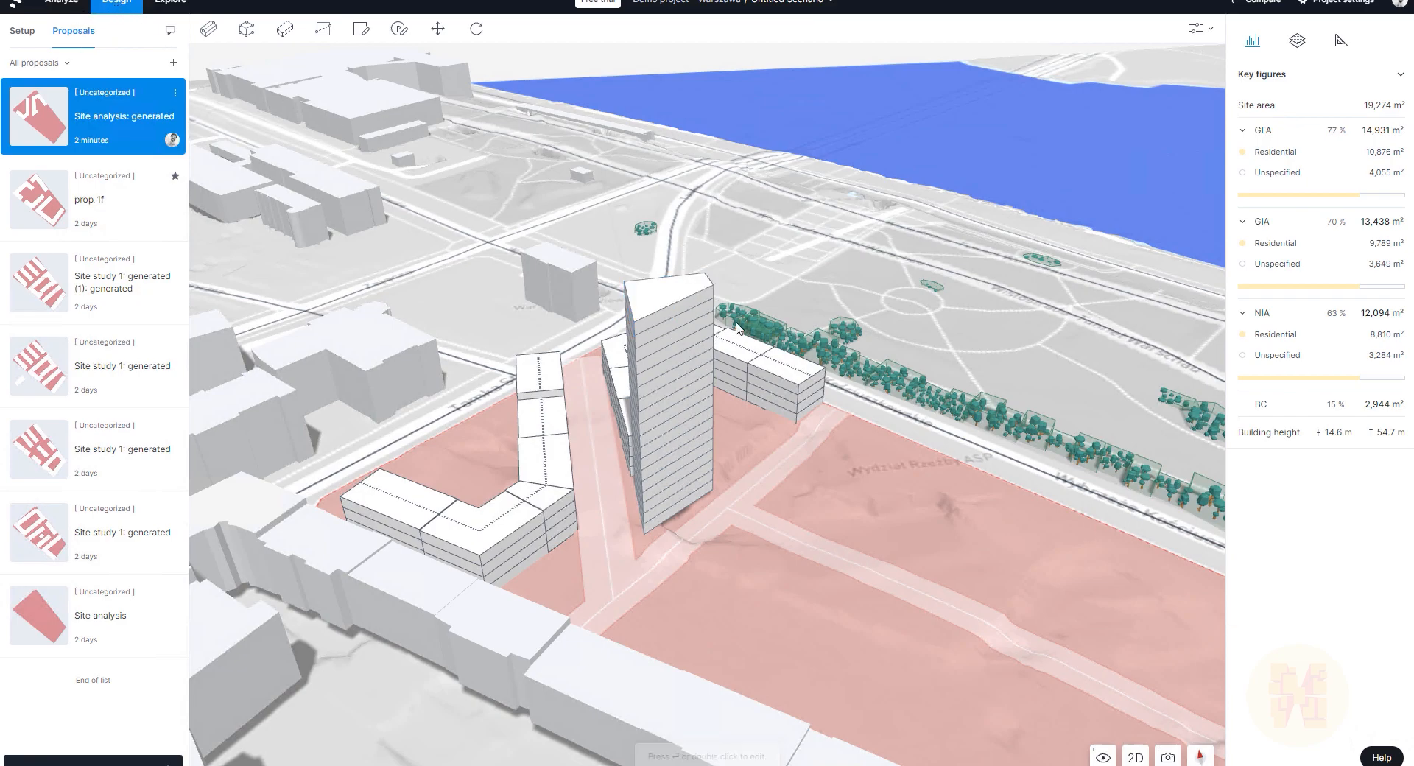
click(664, 329)
scroll(720, 562, up, 5)
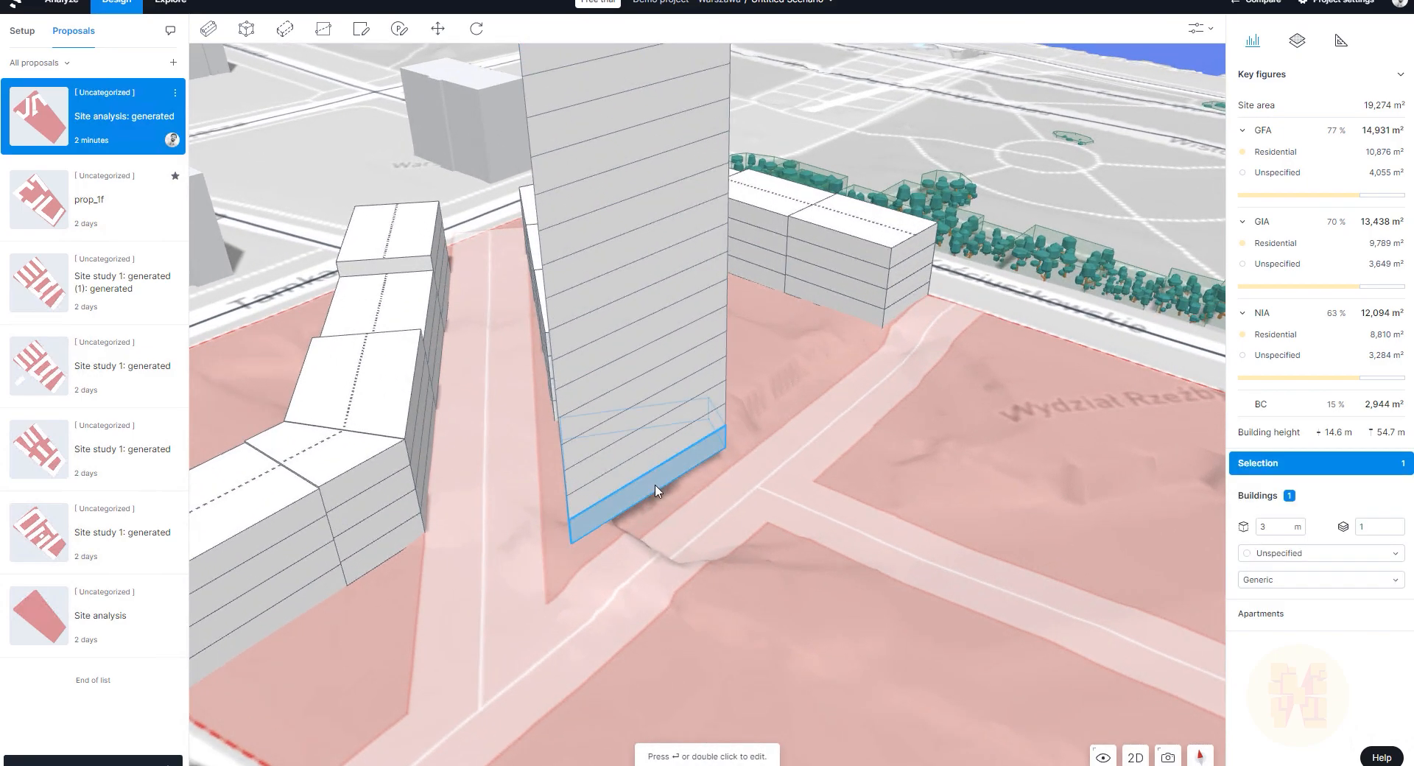
click(685, 483)
click(1334, 560)
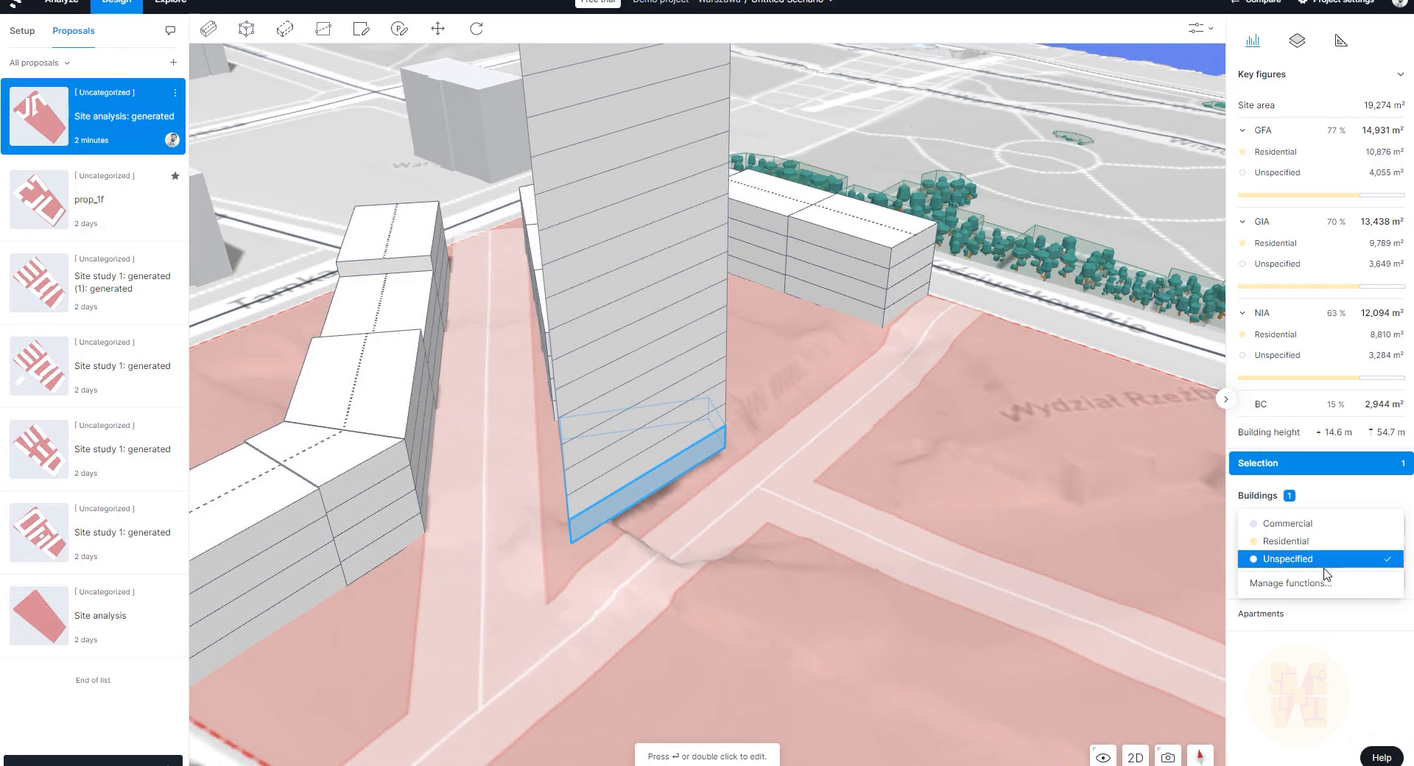
click(1318, 523)
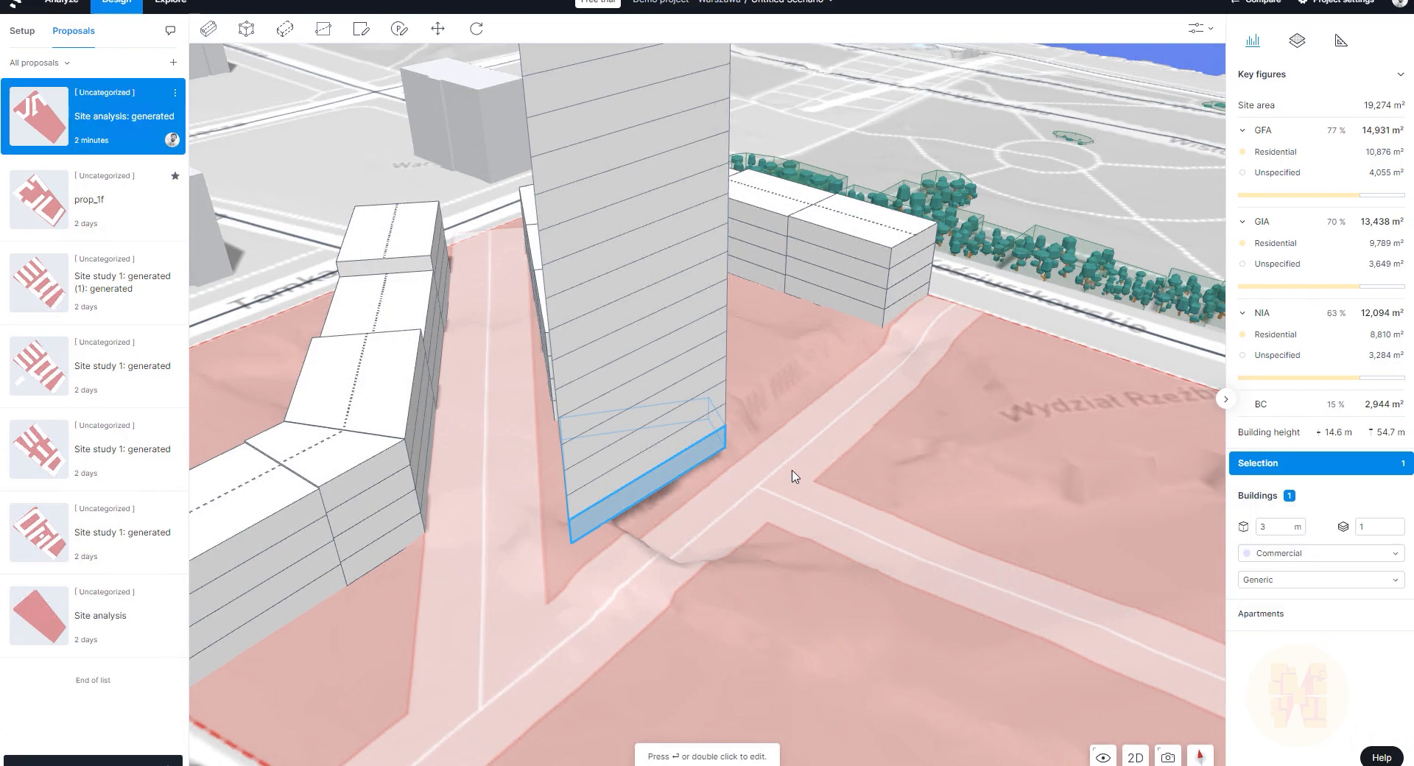
Step: Set the tower's second floor to Commercial too, then open Manage functions settings
click(679, 441)
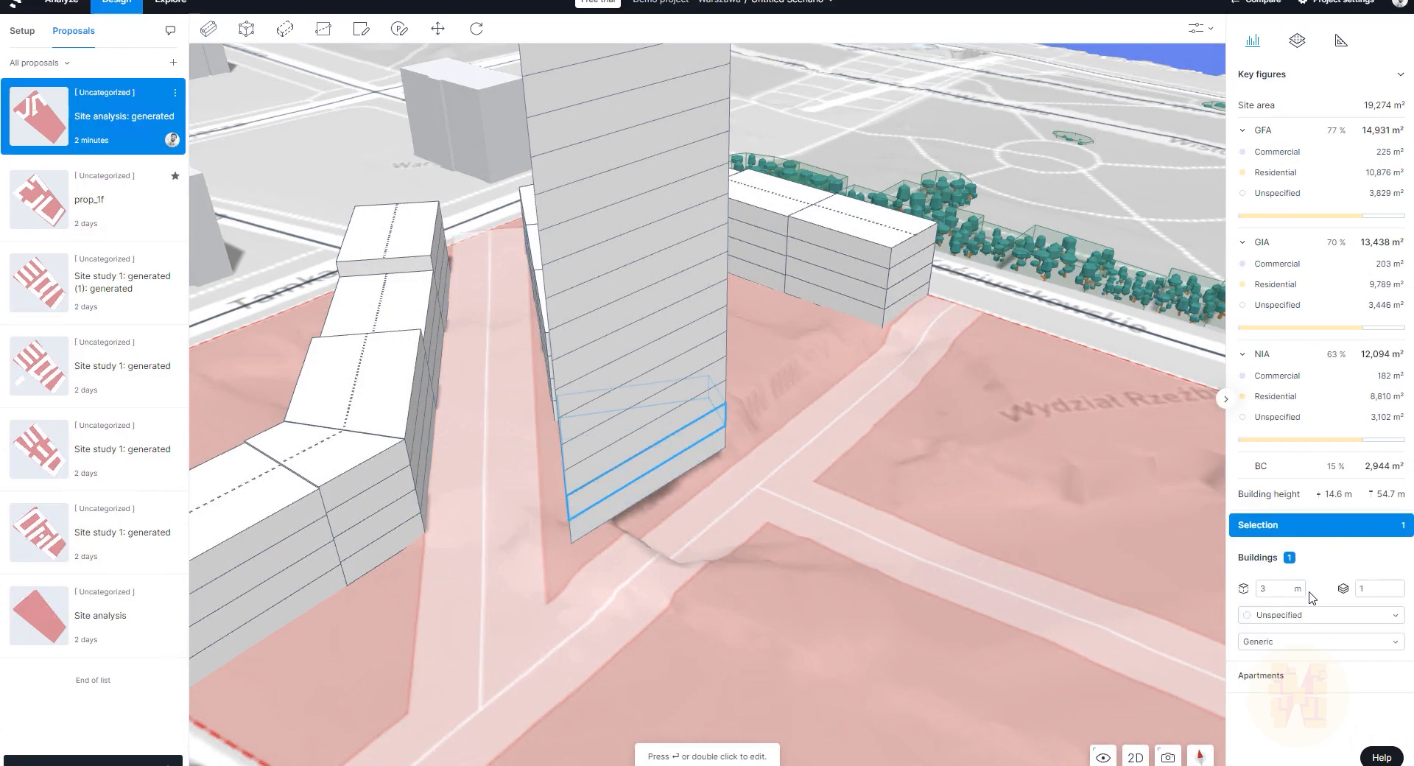
click(1318, 616)
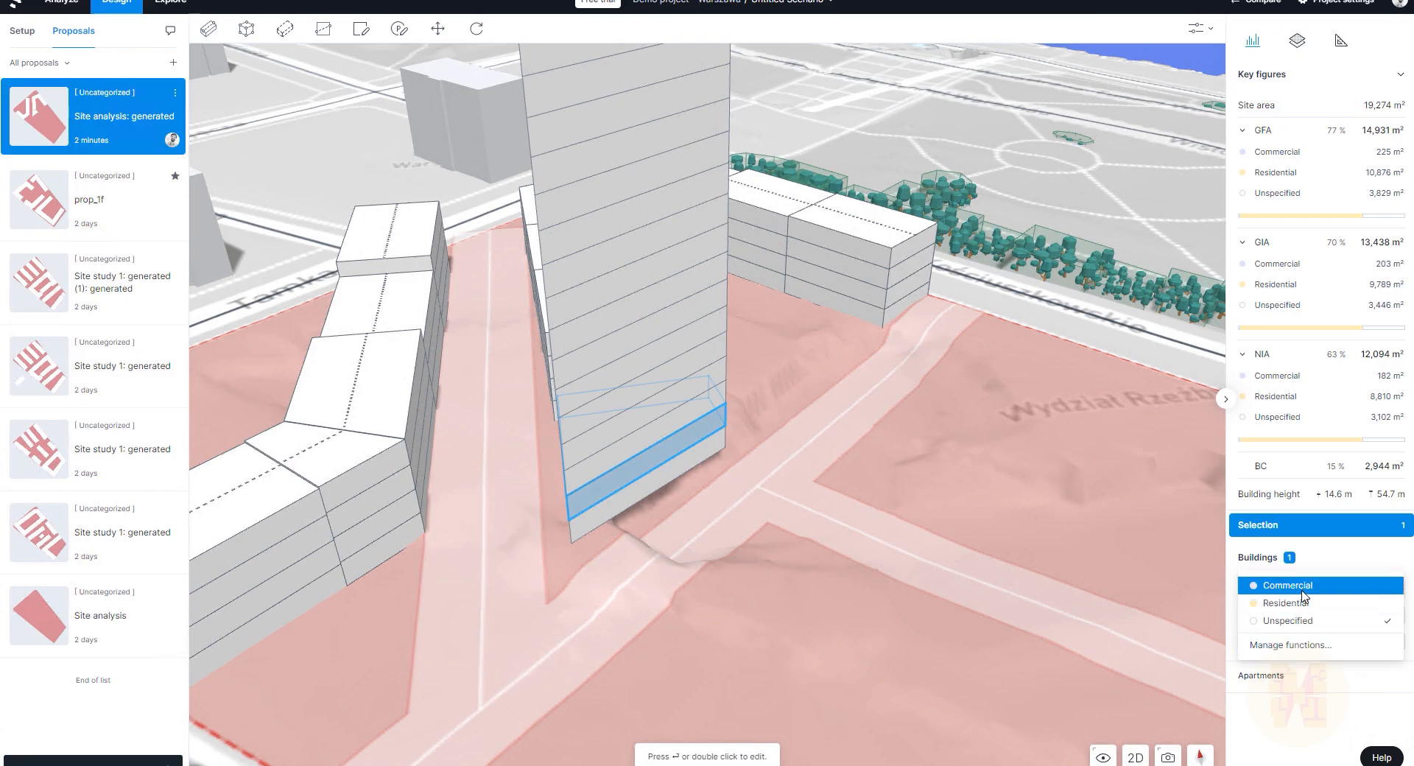
click(1303, 585)
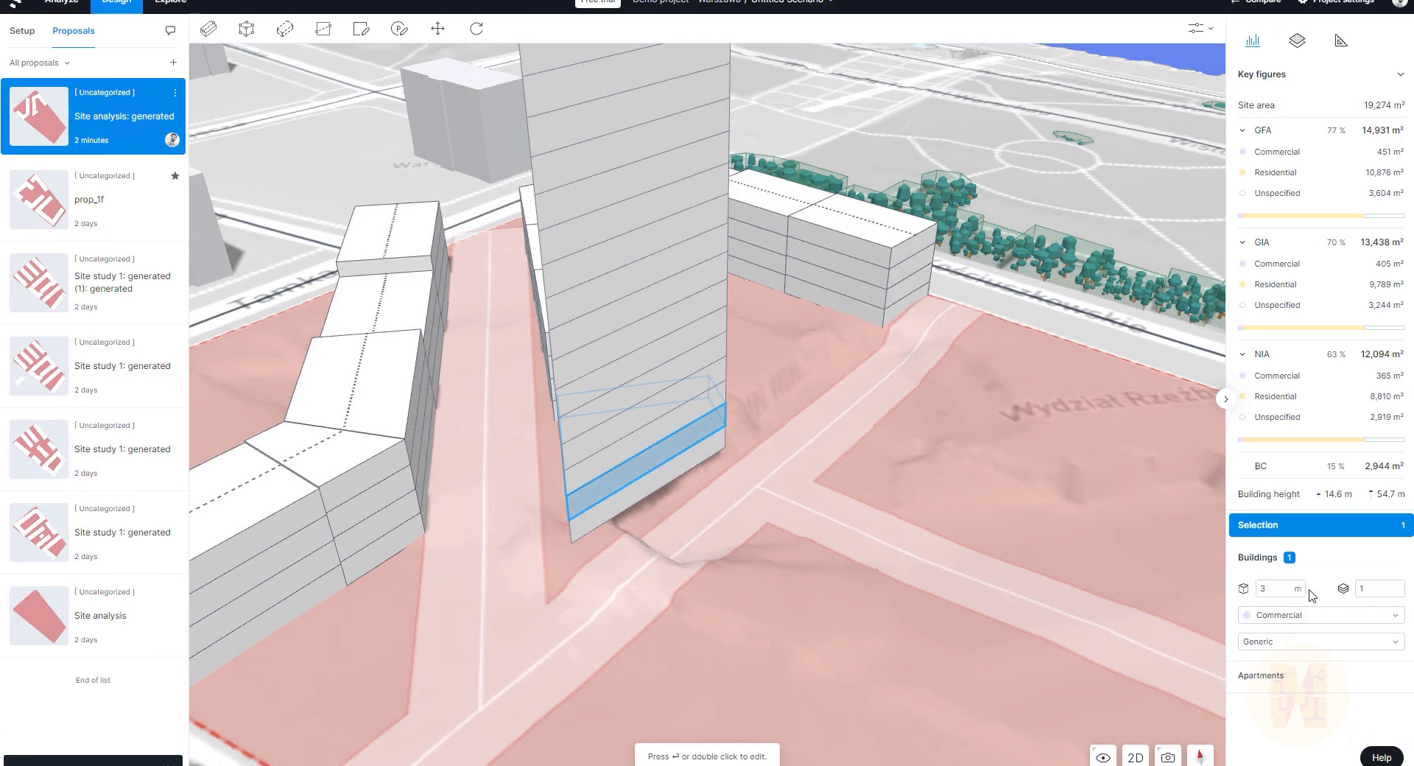
click(645, 456)
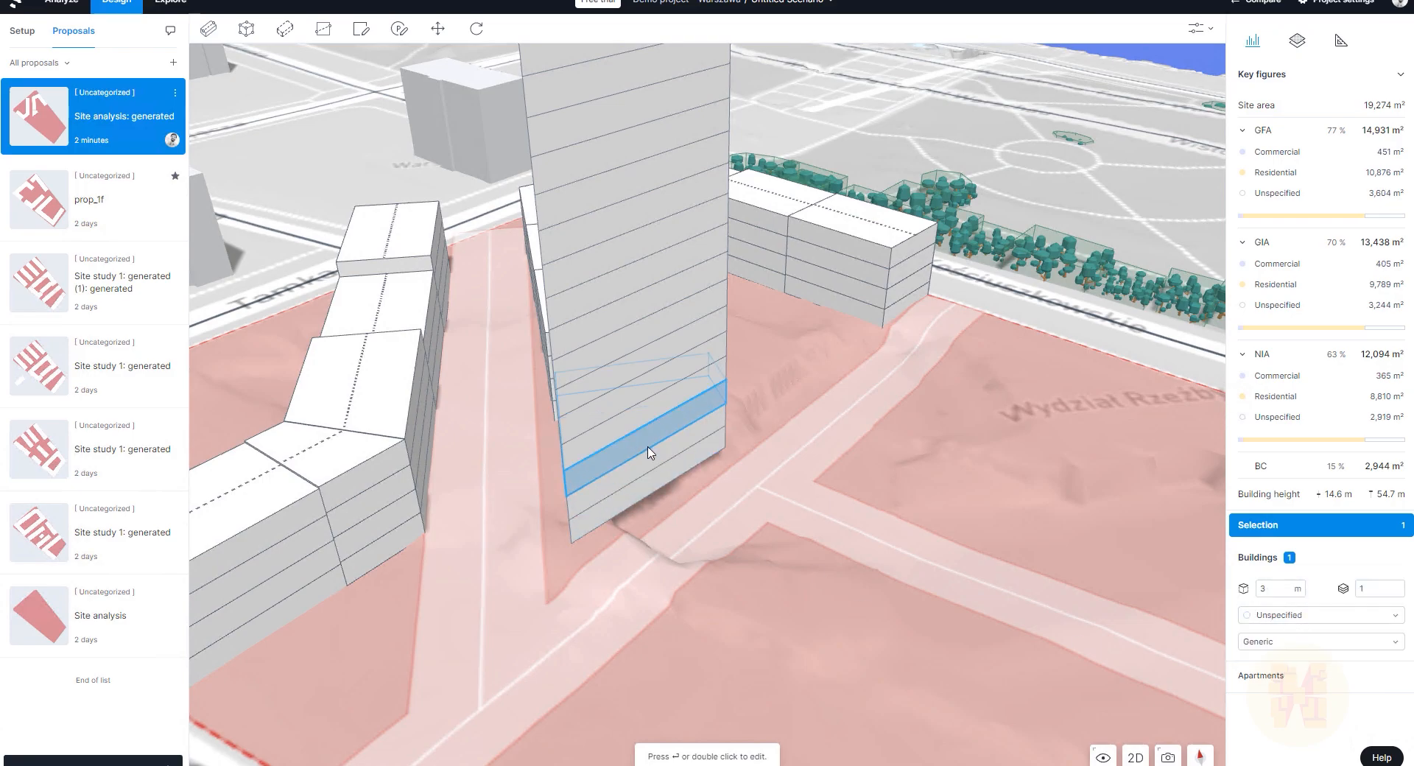
click(1303, 614)
click(1282, 651)
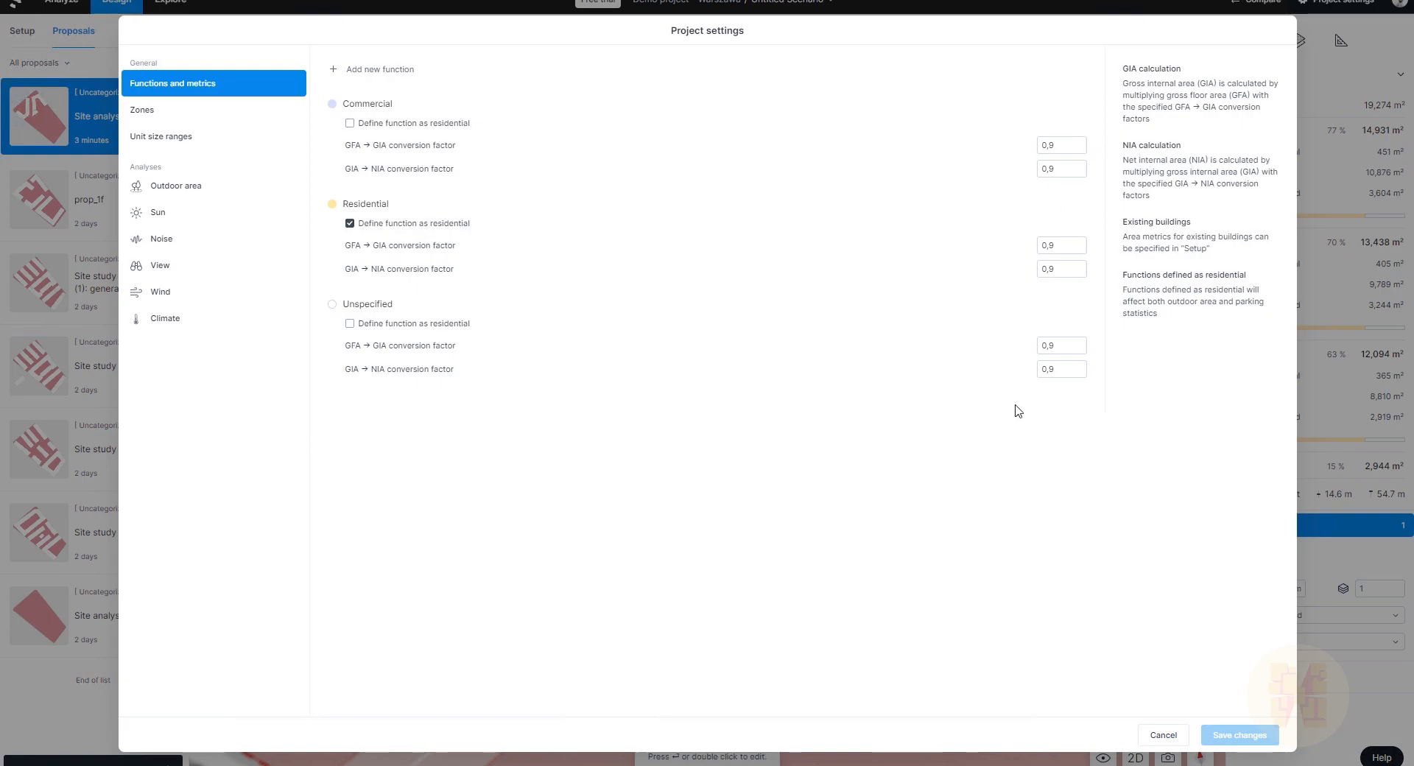
Step: Review the Zones, Unit size ranges, Sun and Noise settings, then cancel without changes
click(176, 112)
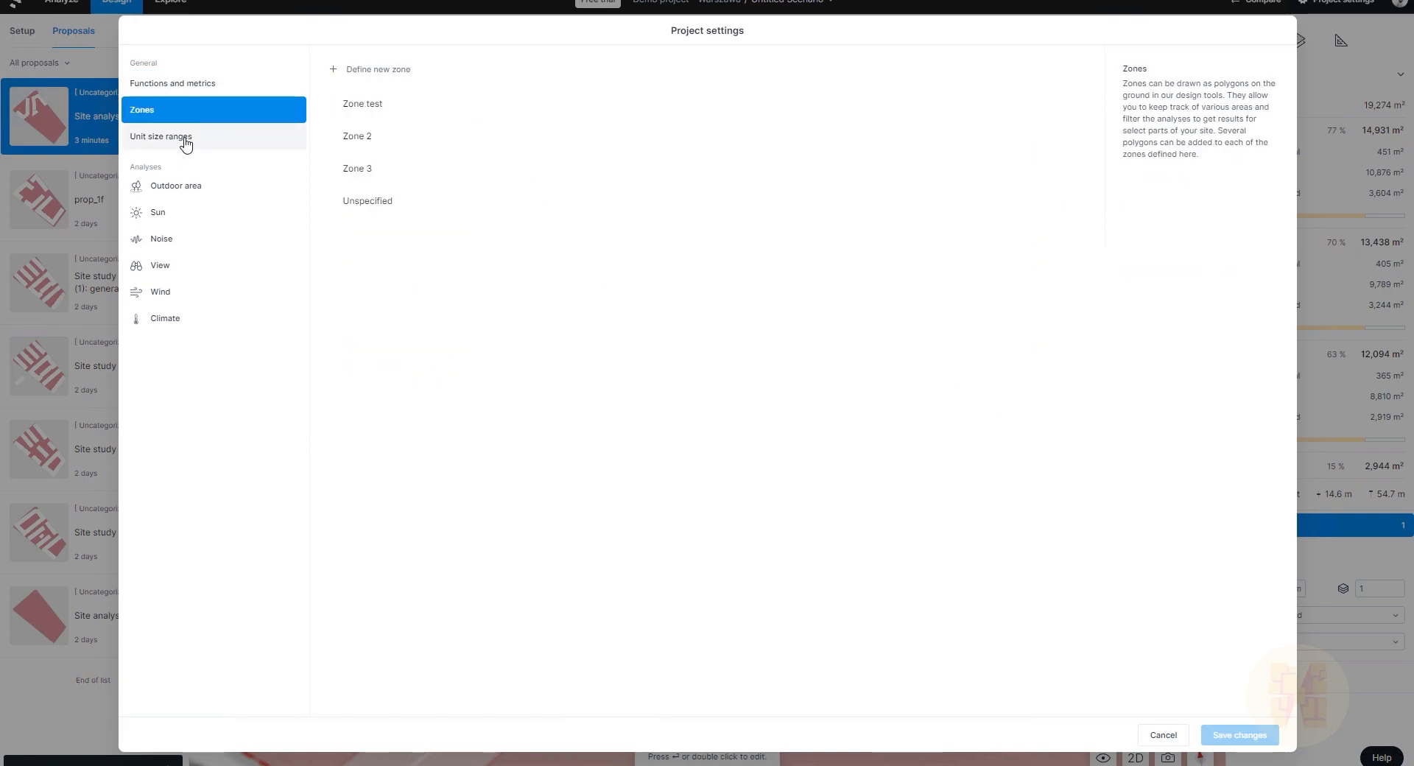
click(186, 140)
click(197, 213)
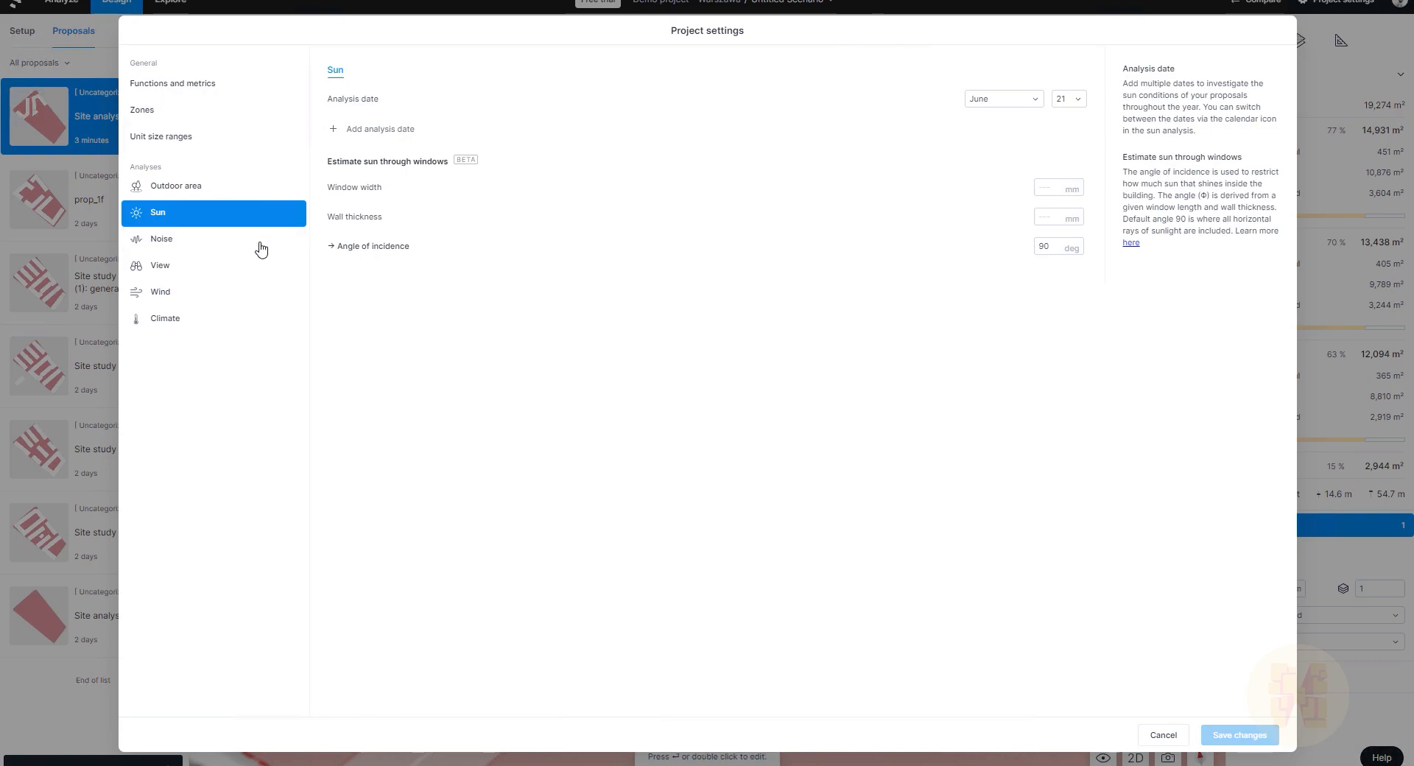
click(201, 241)
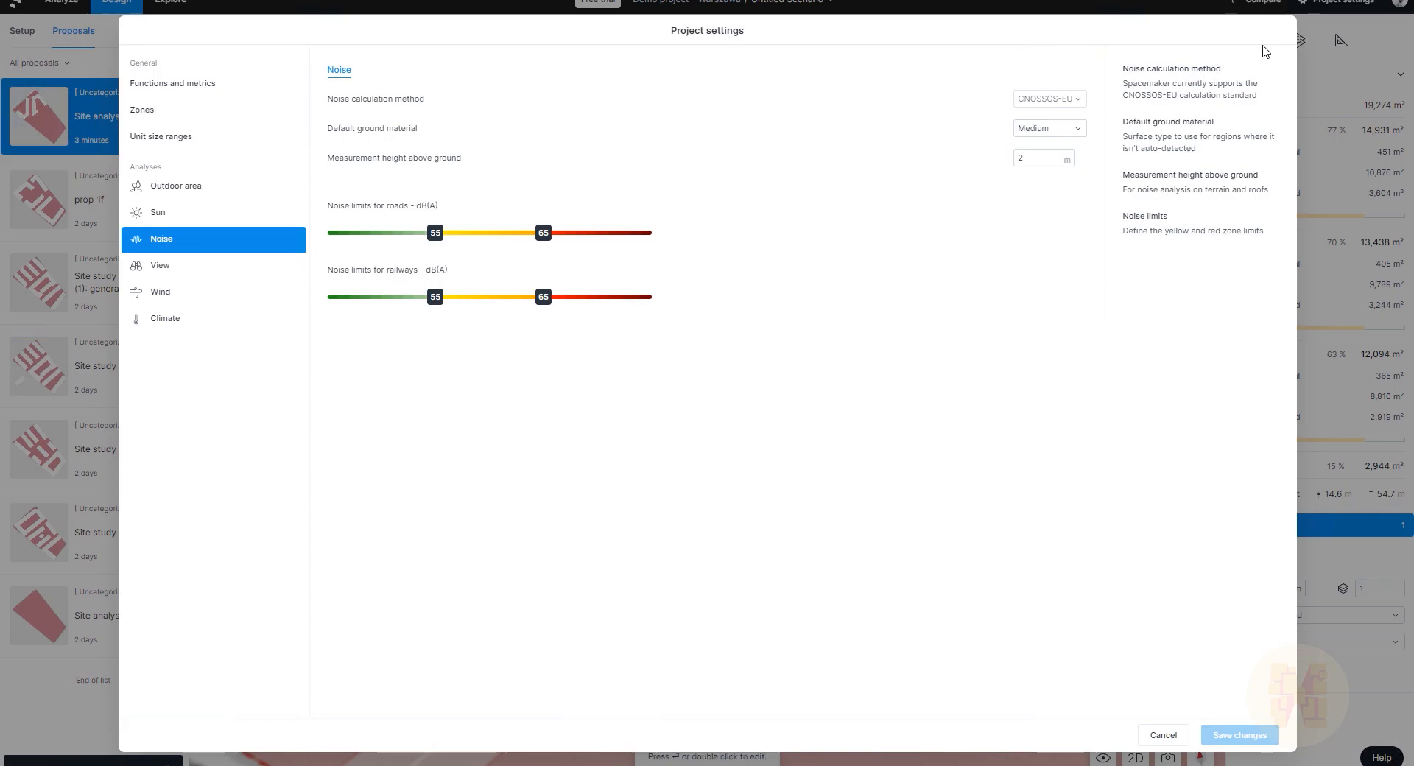
click(109, 55)
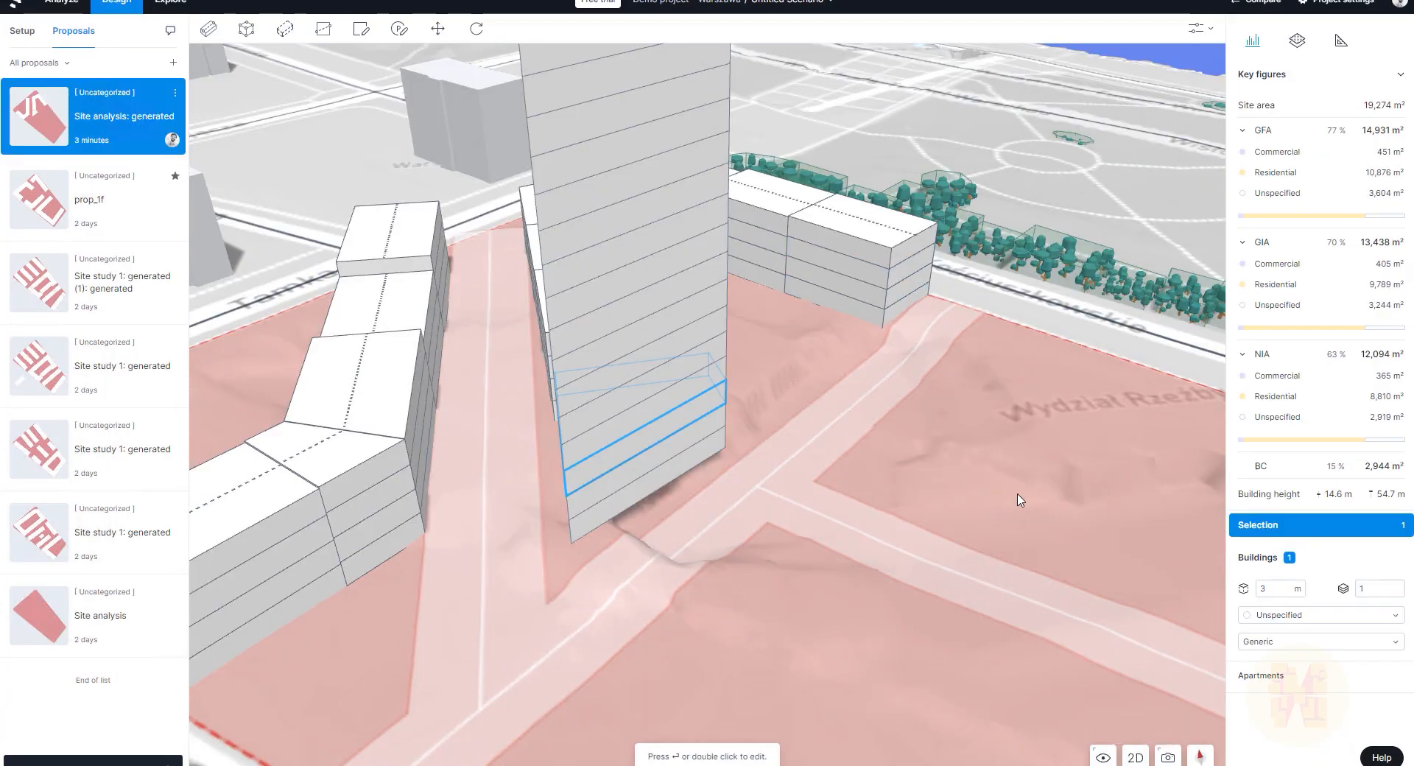
Step: Select the next floor up the tower
click(626, 420)
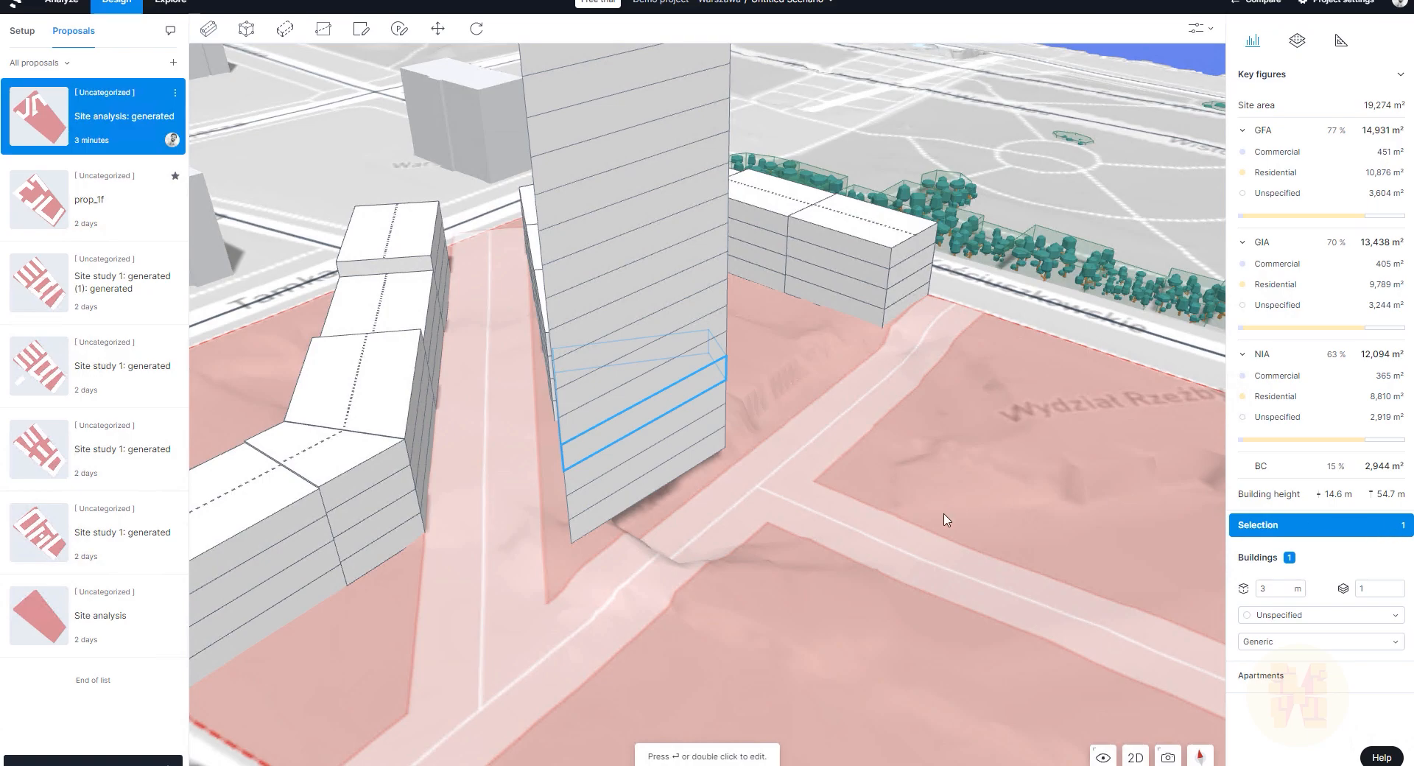
scroll(912, 544, down, 3)
scroll(1094, 226, up, 3)
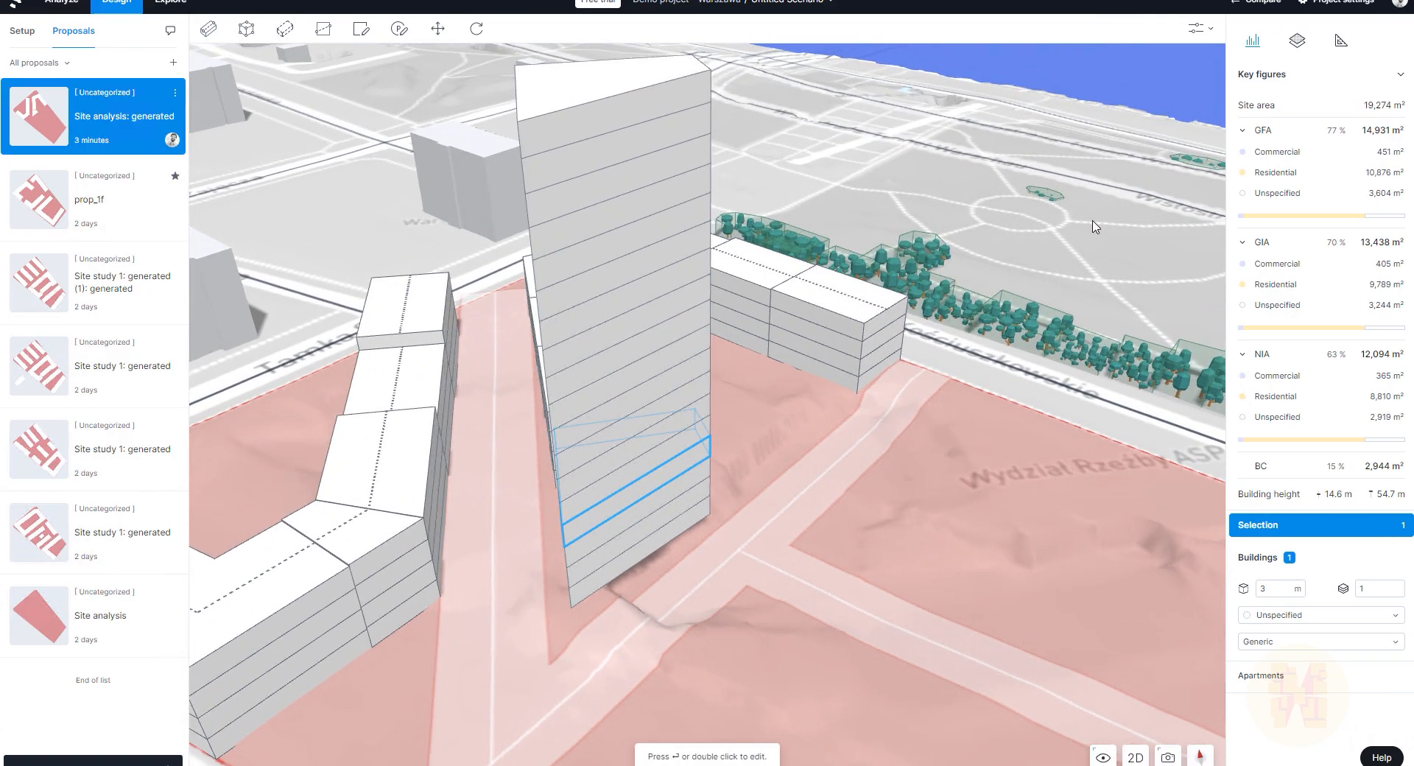
scroll(1093, 226, up, 2)
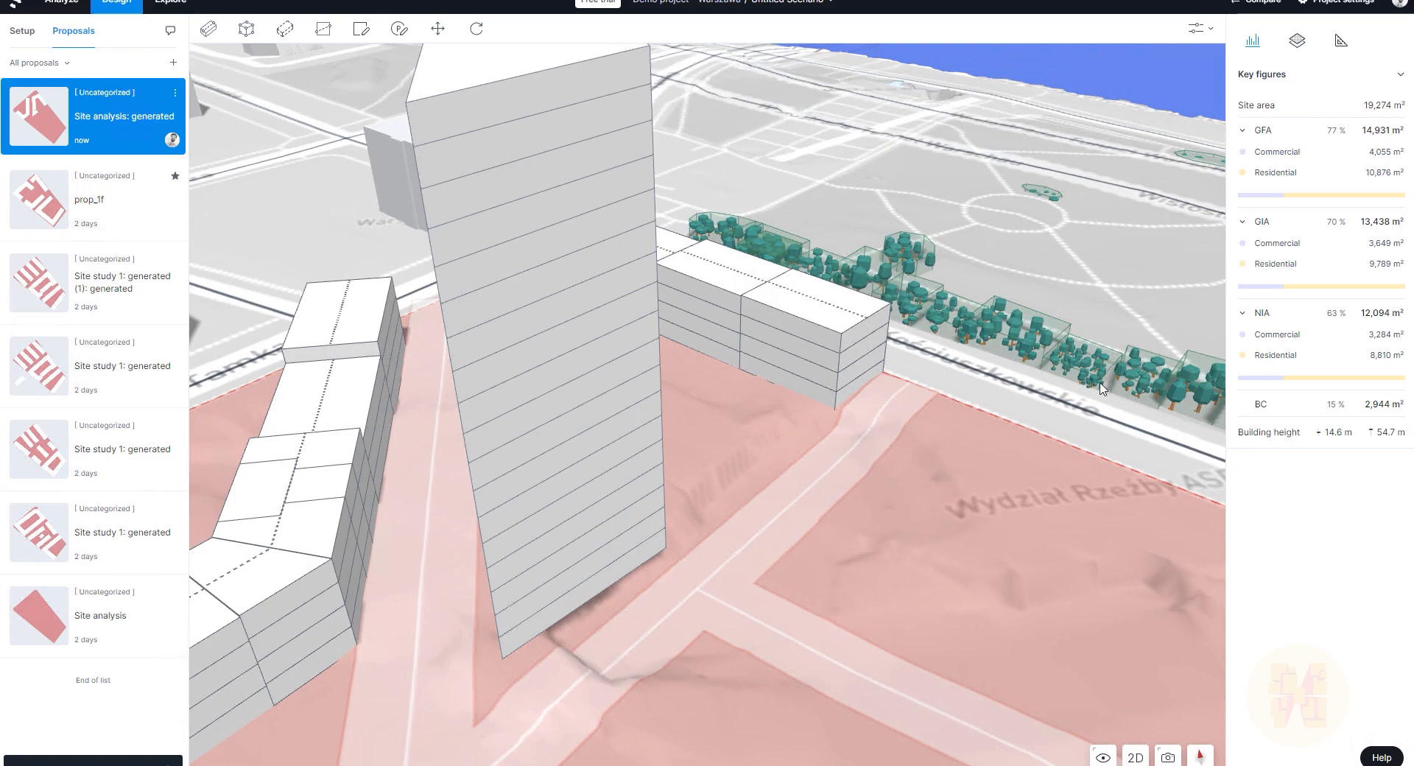
Step: Dismiss the division-line menu and select the L-shaped block, listing 12 apartments averaging 61.4 m²
right_click(427, 448)
right_drag(413, 492, 456, 498)
middle_drag(616, 415, 846, 322)
right_drag(663, 360, 702, 569)
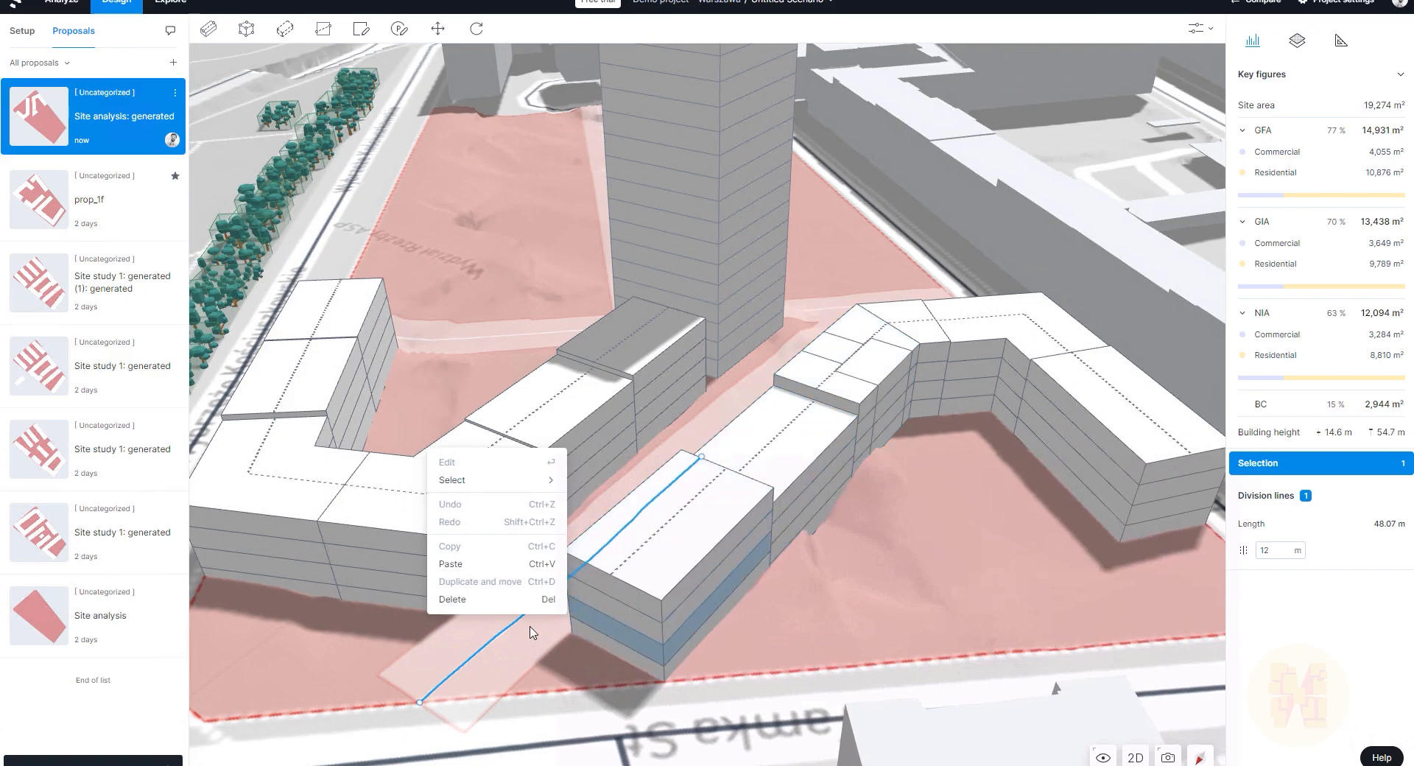
click(793, 558)
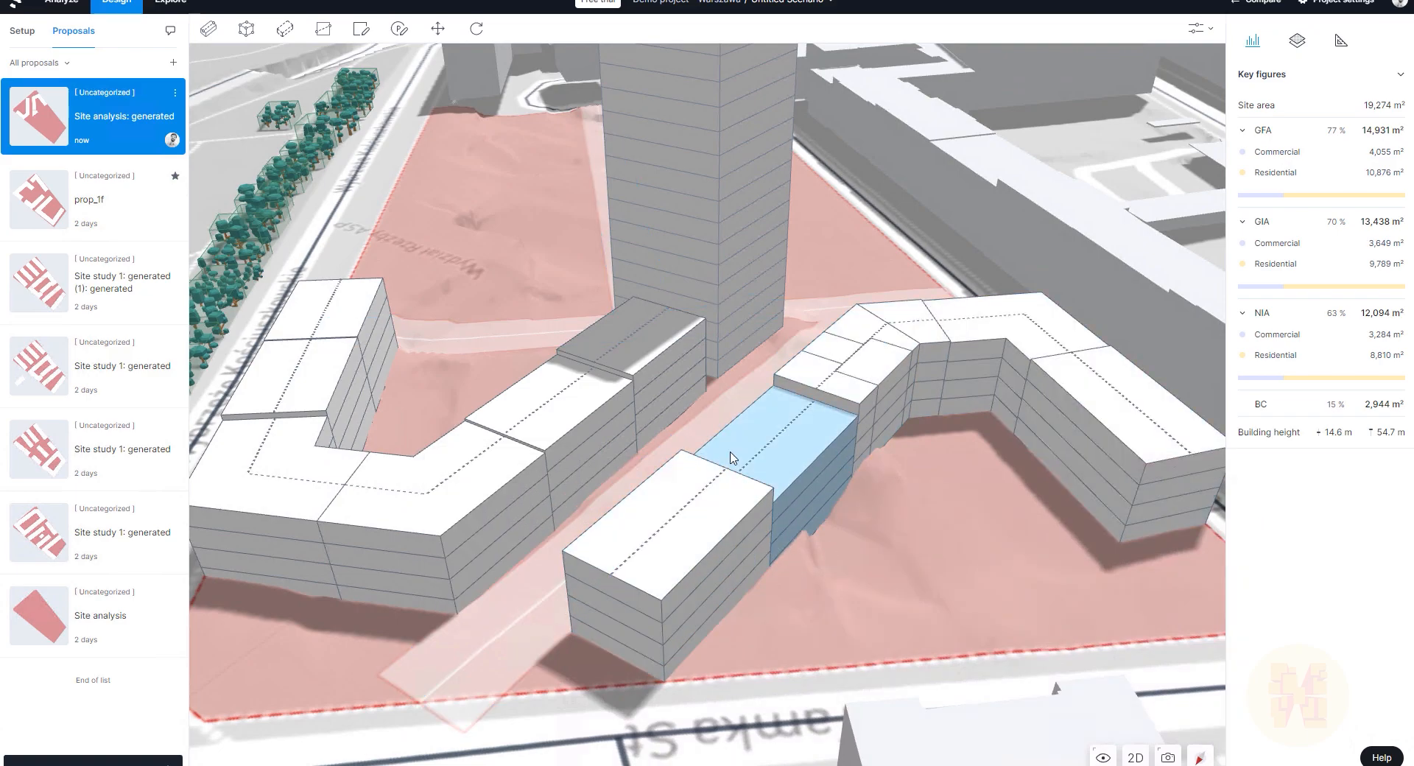
click(718, 481)
right_drag(824, 575, 935, 590)
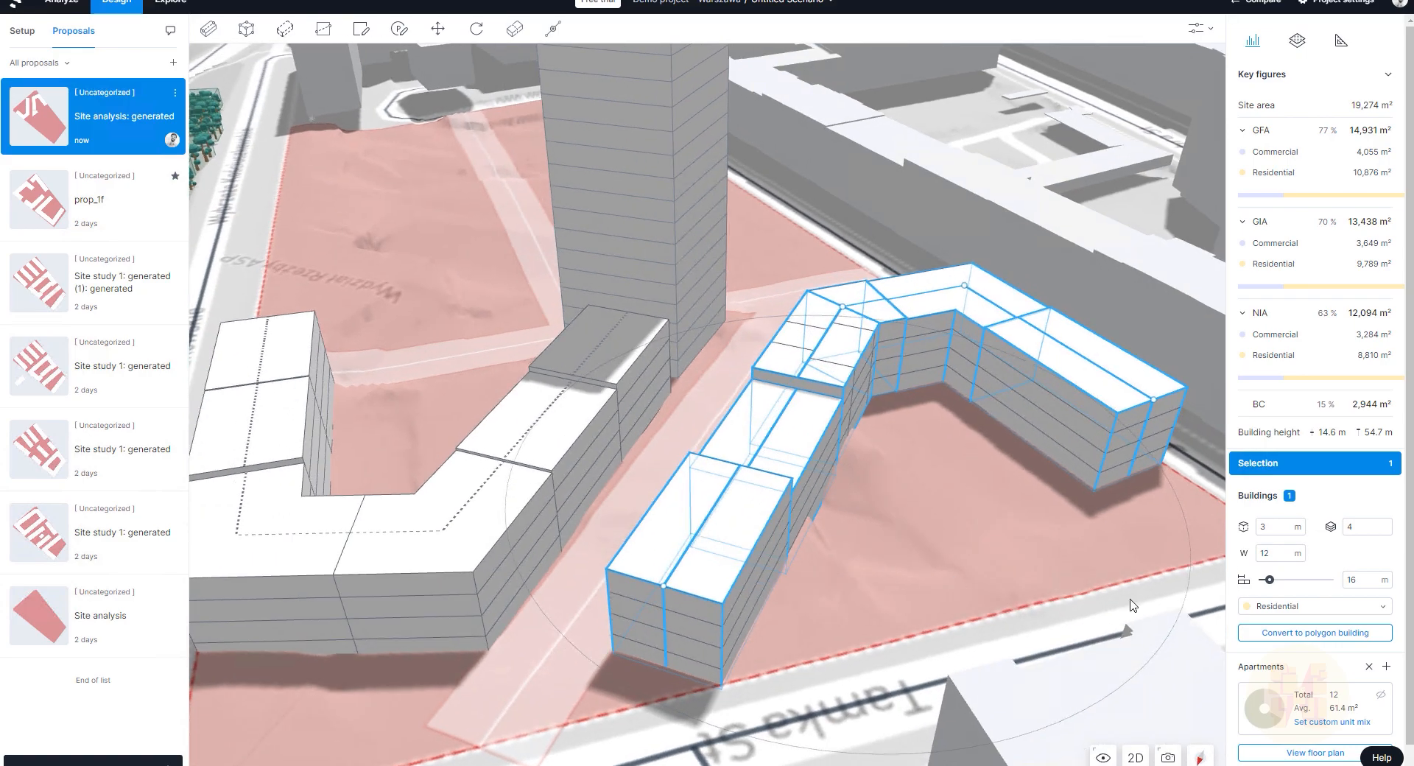
scroll(1408, 600, down, 1)
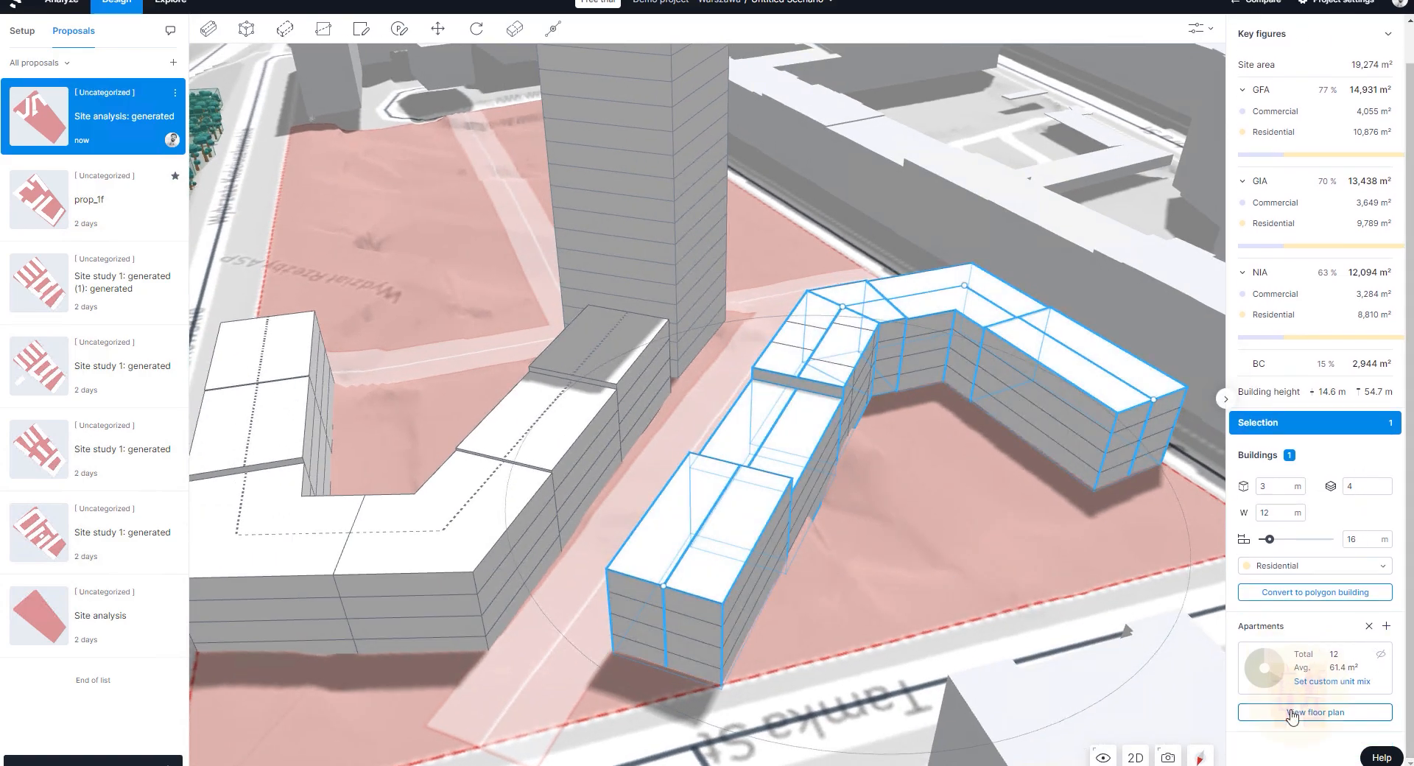
Step: In the floor plan, apply a Core C apartment layout to the 251 m² angled wing section
click(1335, 721)
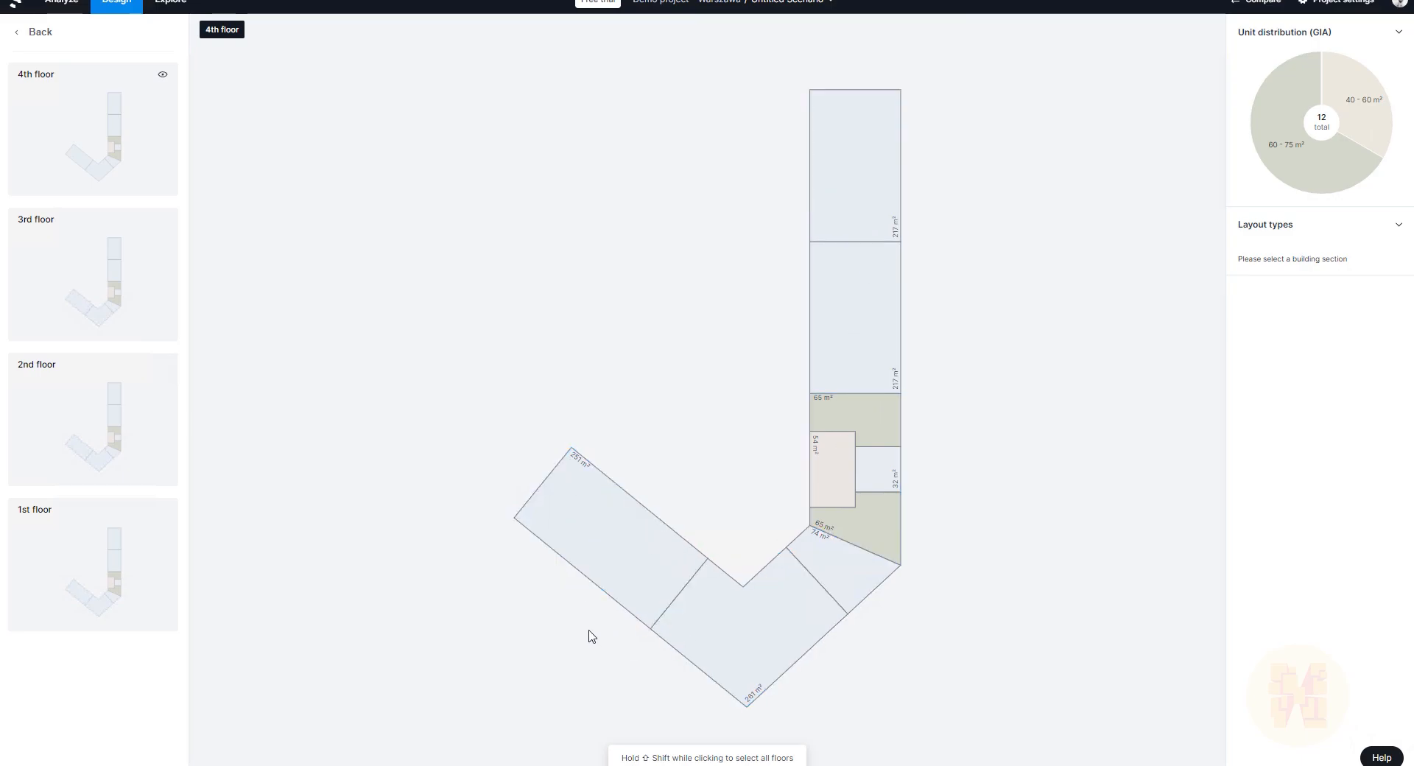
click(626, 545)
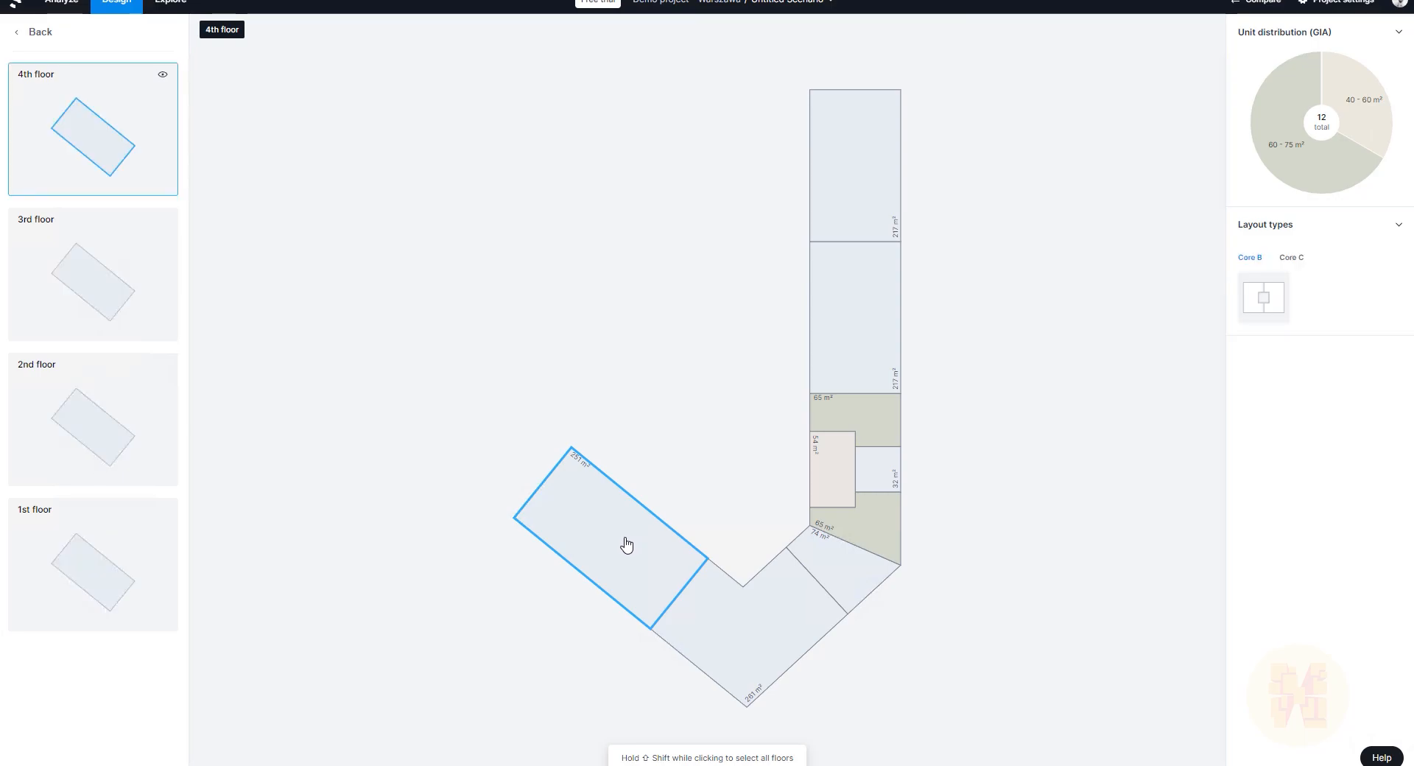
click(1293, 259)
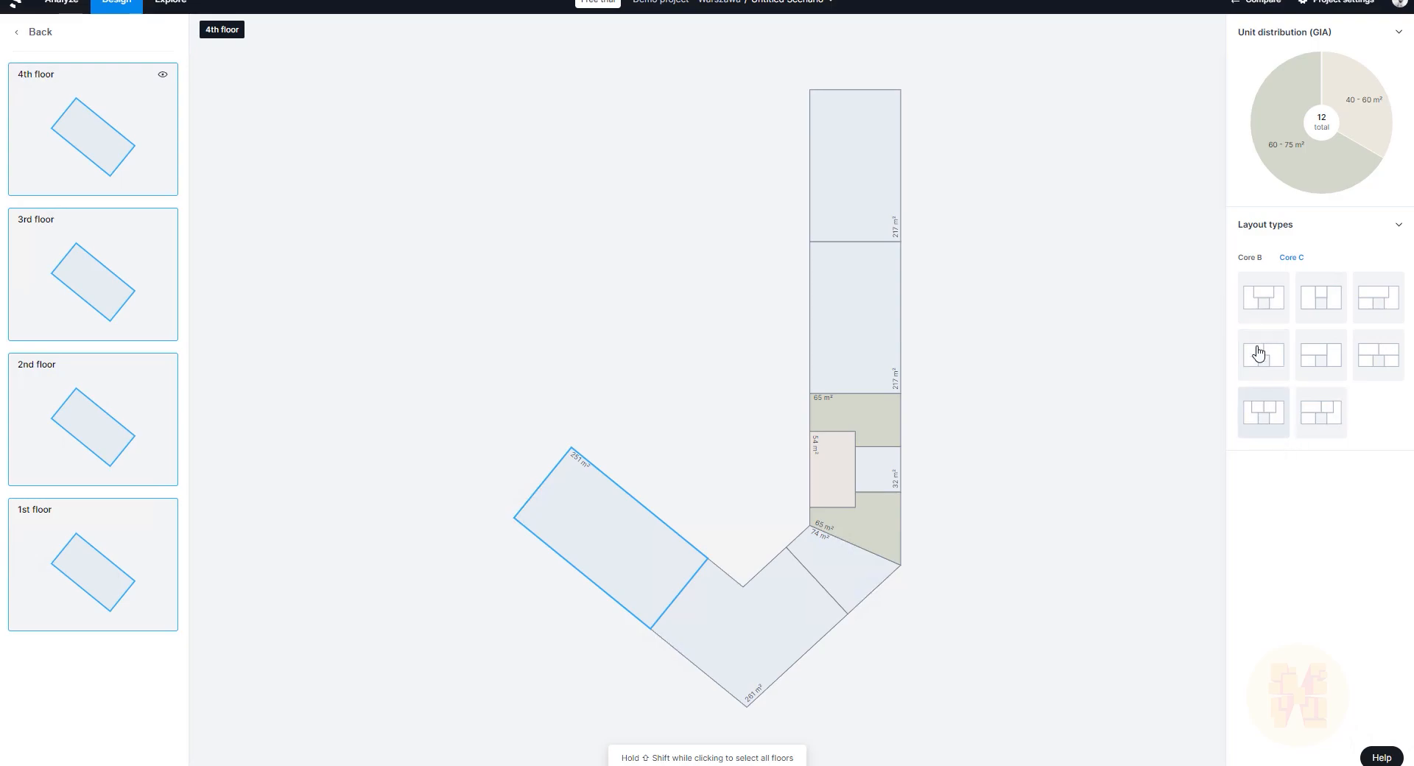
click(1251, 258)
click(1291, 258)
click(1281, 360)
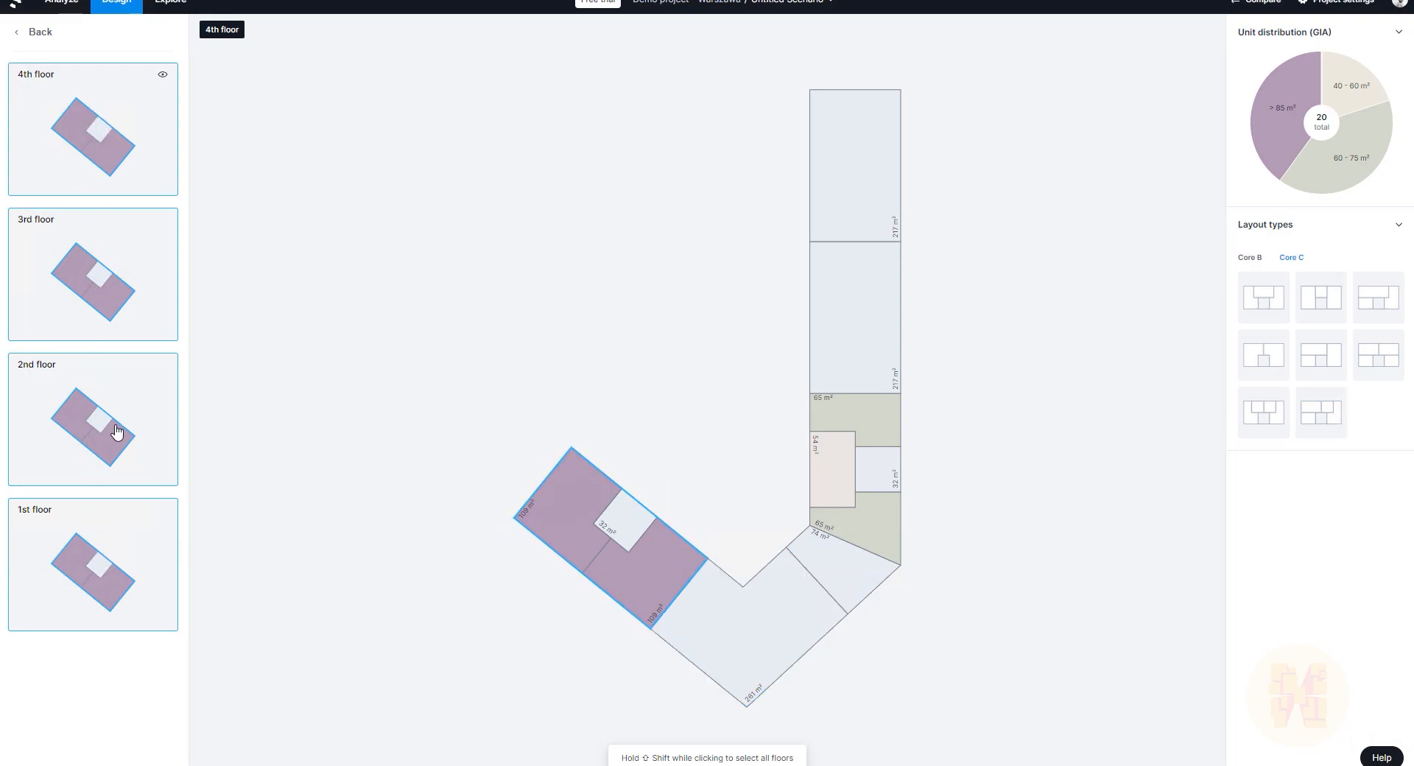
Step: Give the 3rd and 4th floors different layouts for 23 apartments, then return to 3D
click(98, 287)
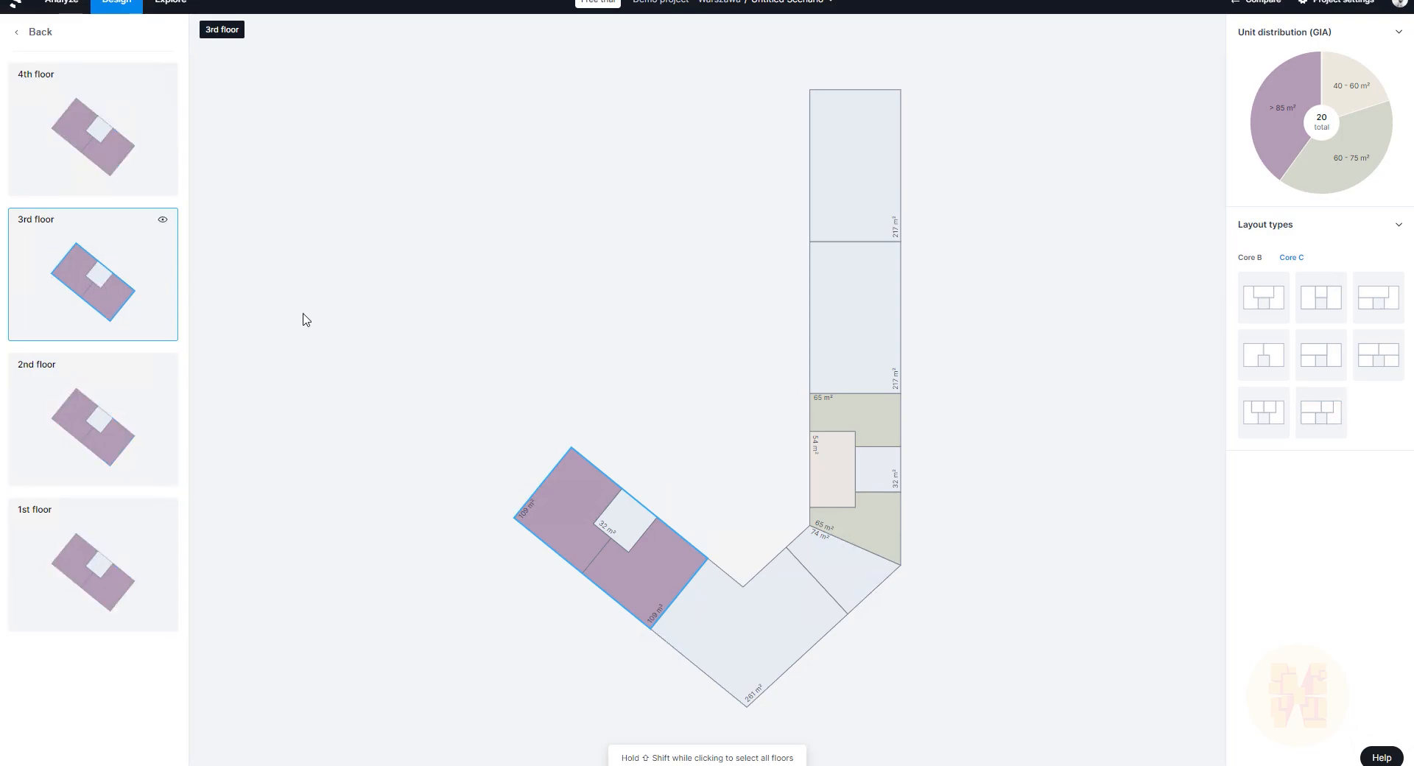
click(1328, 366)
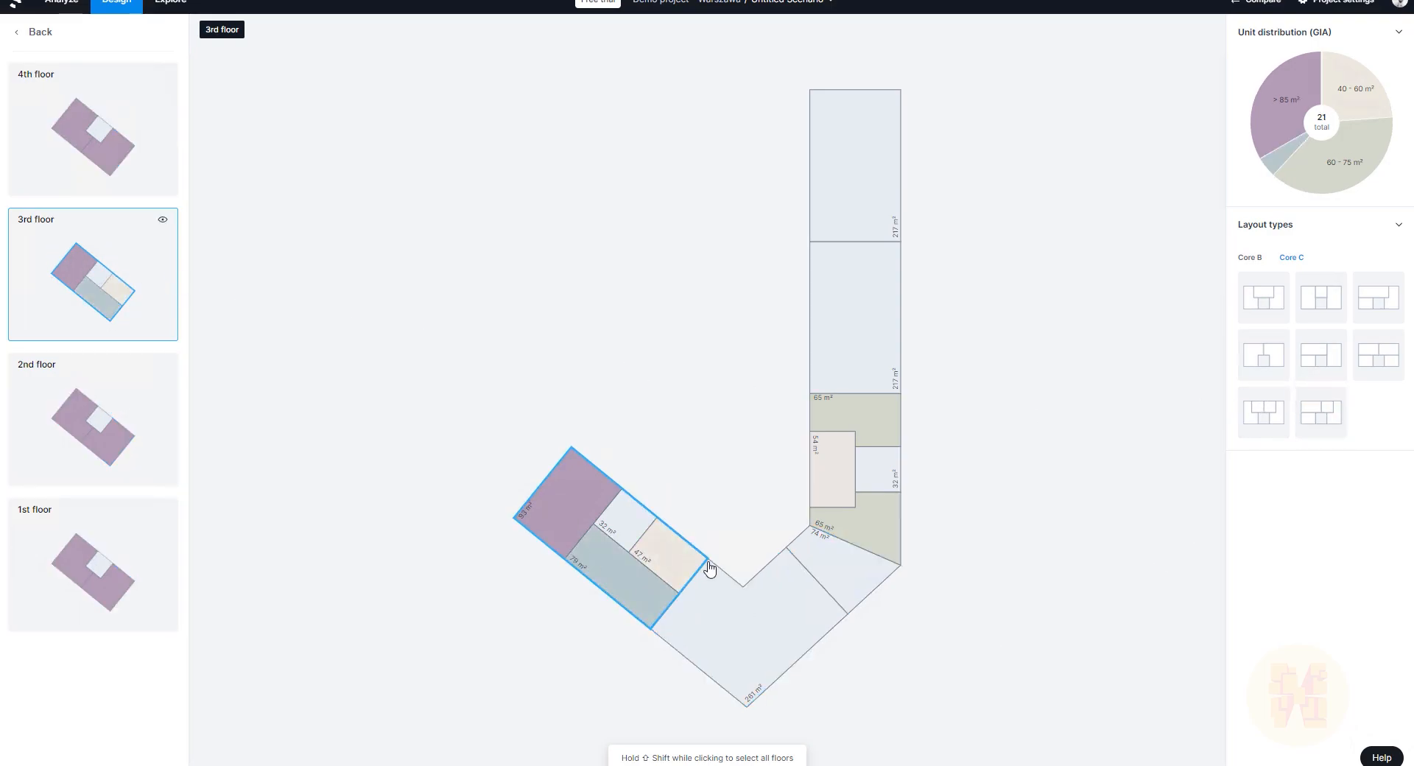
click(90, 135)
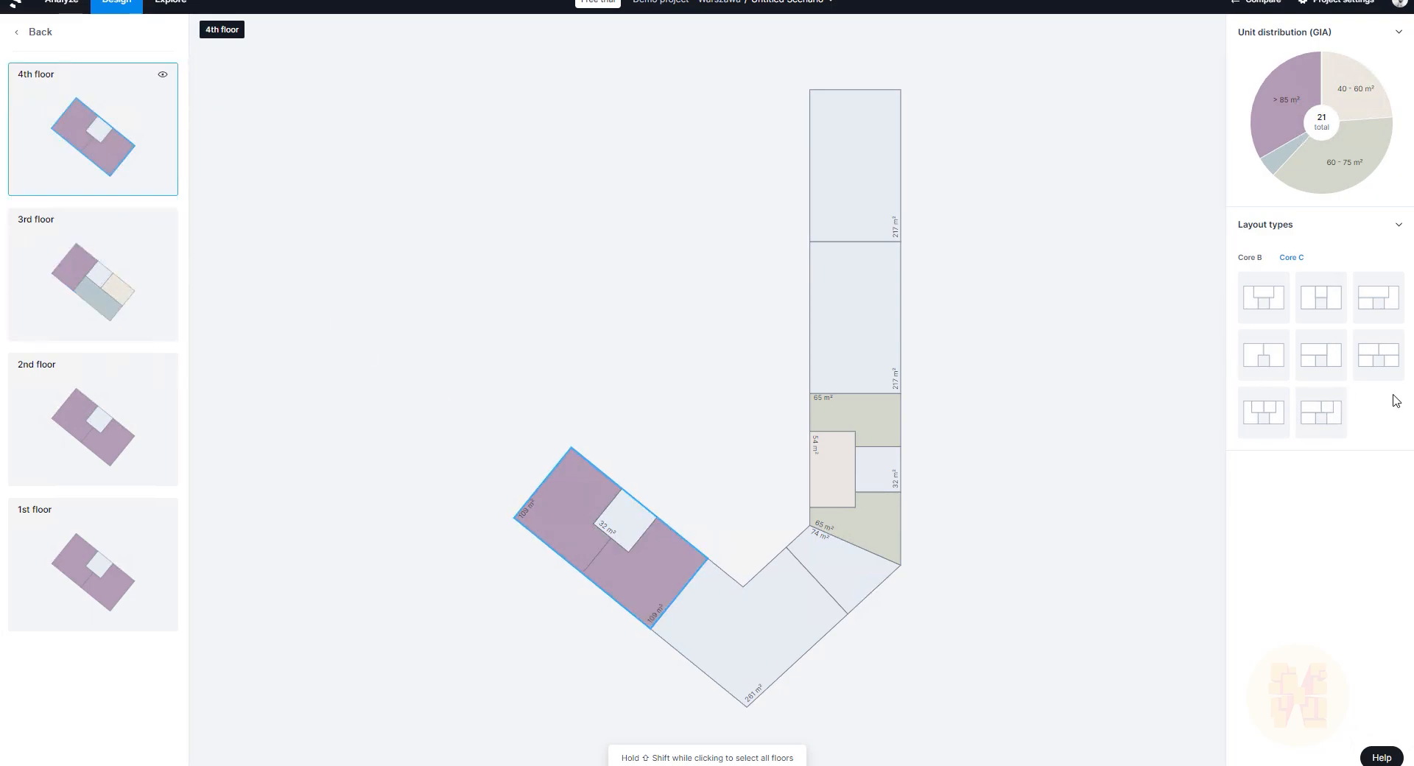
click(1265, 426)
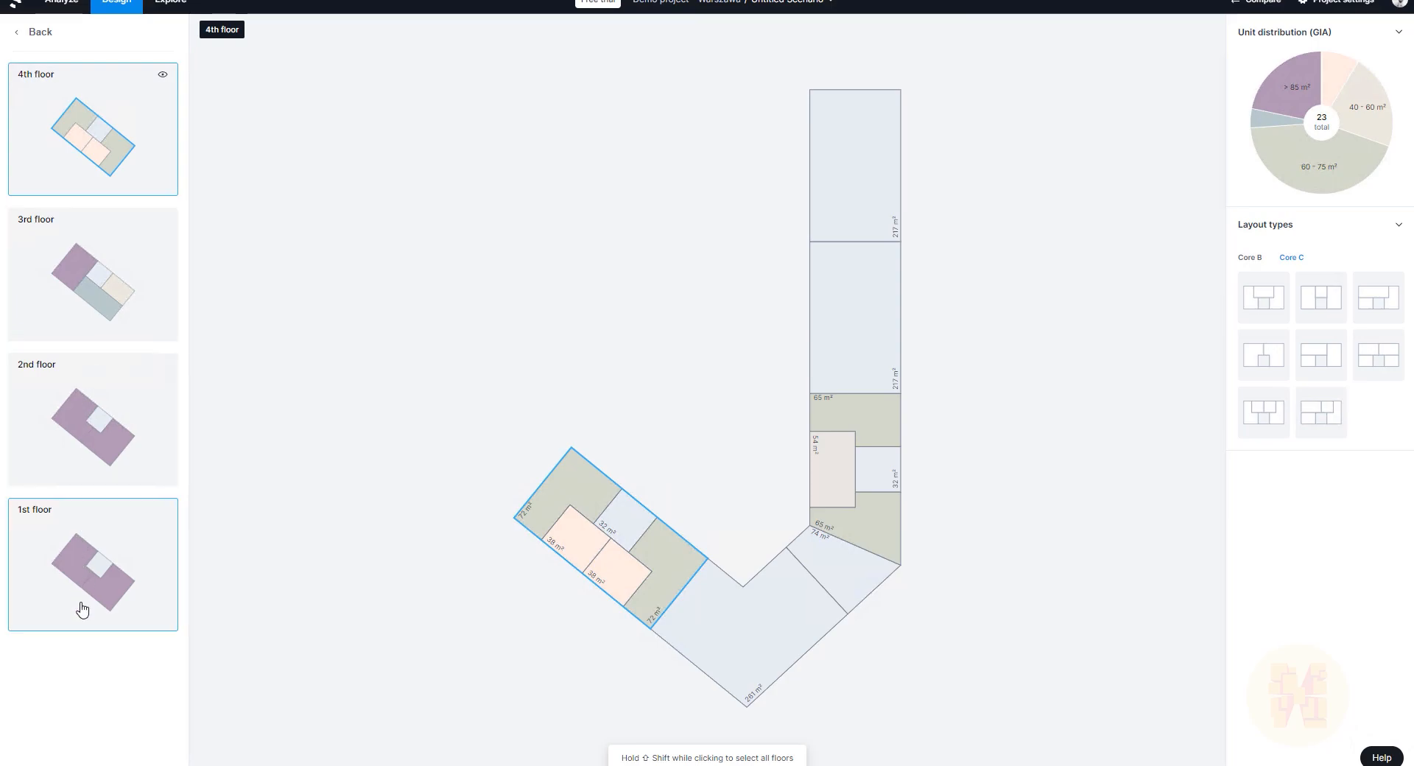
mouse_move(1318, 77)
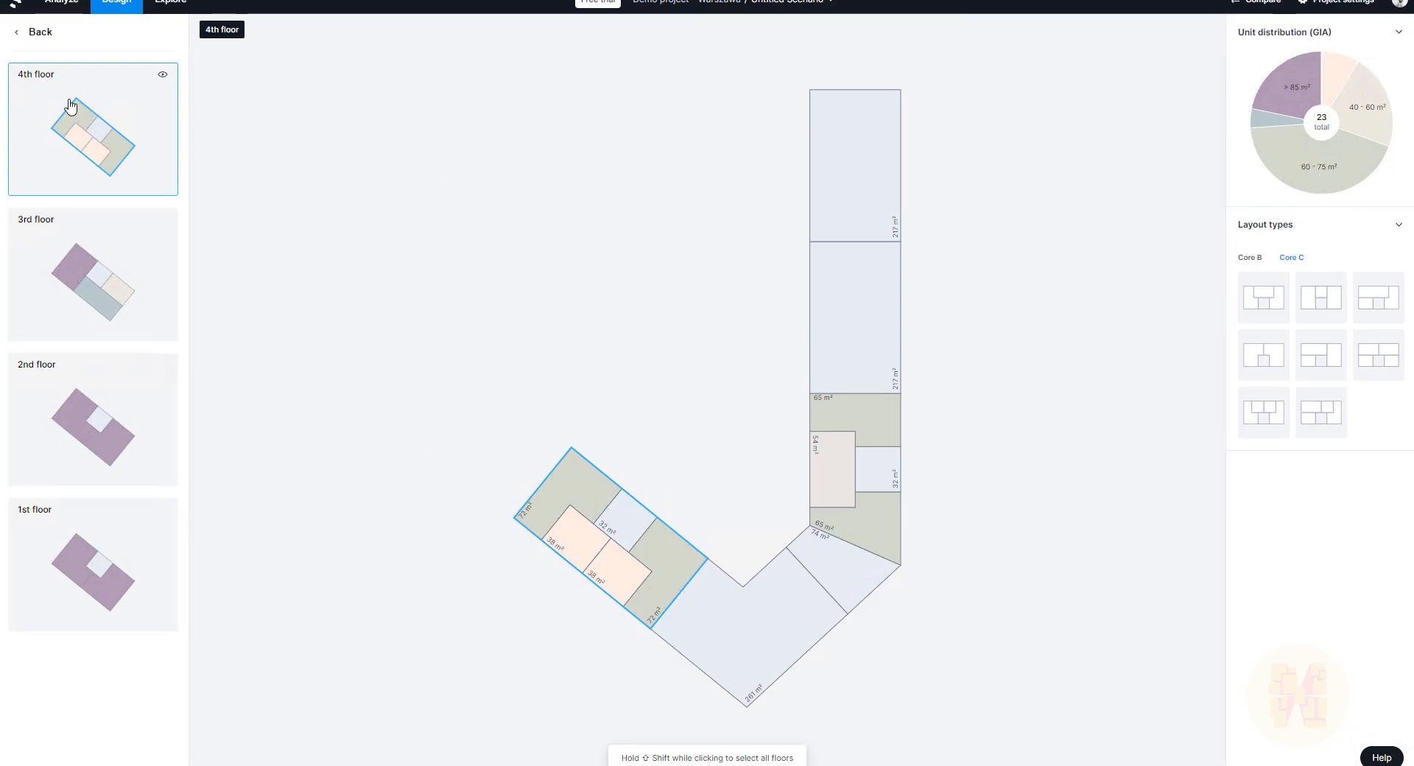
click(40, 34)
right_drag(908, 508, 1089, 596)
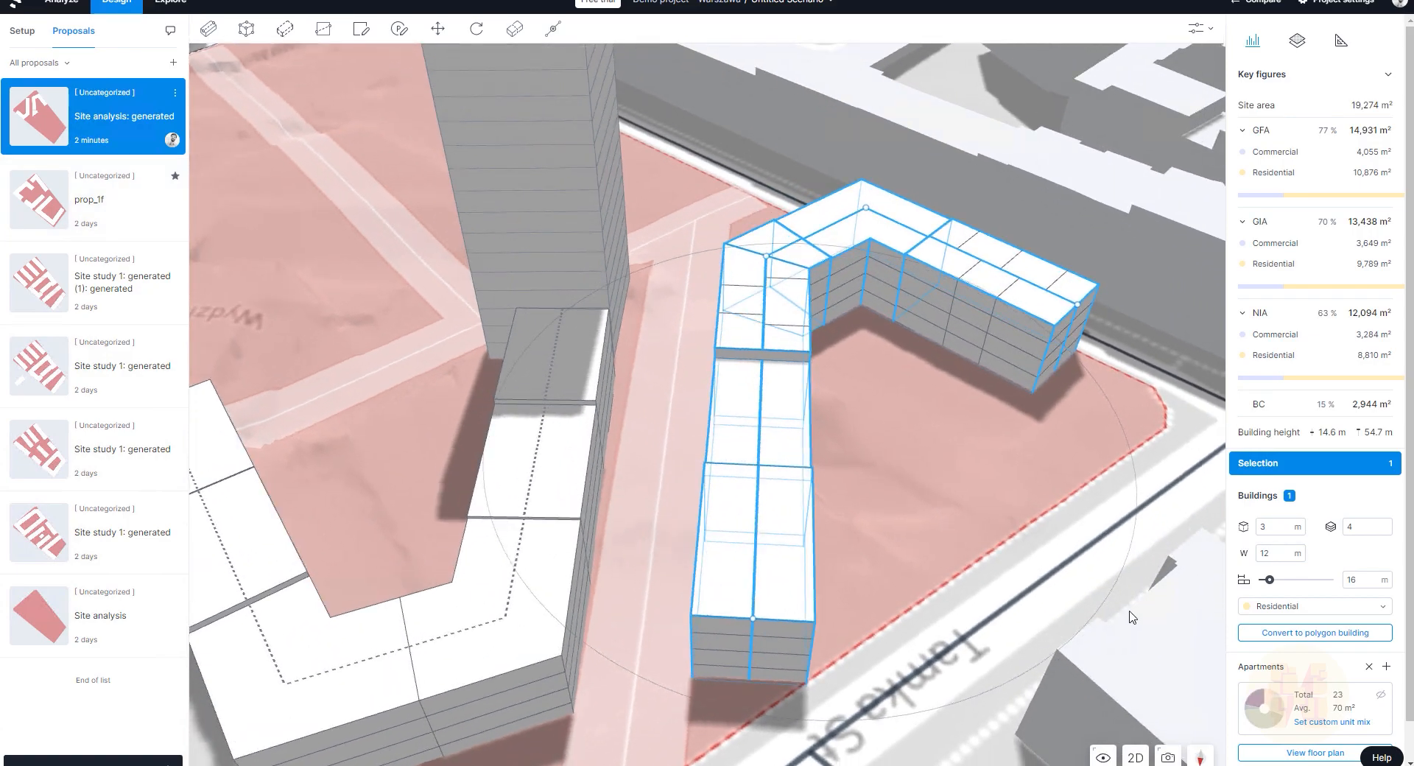
Step: Add apartments to the long wing's middle block and end block
right_drag(911, 510, 1079, 548)
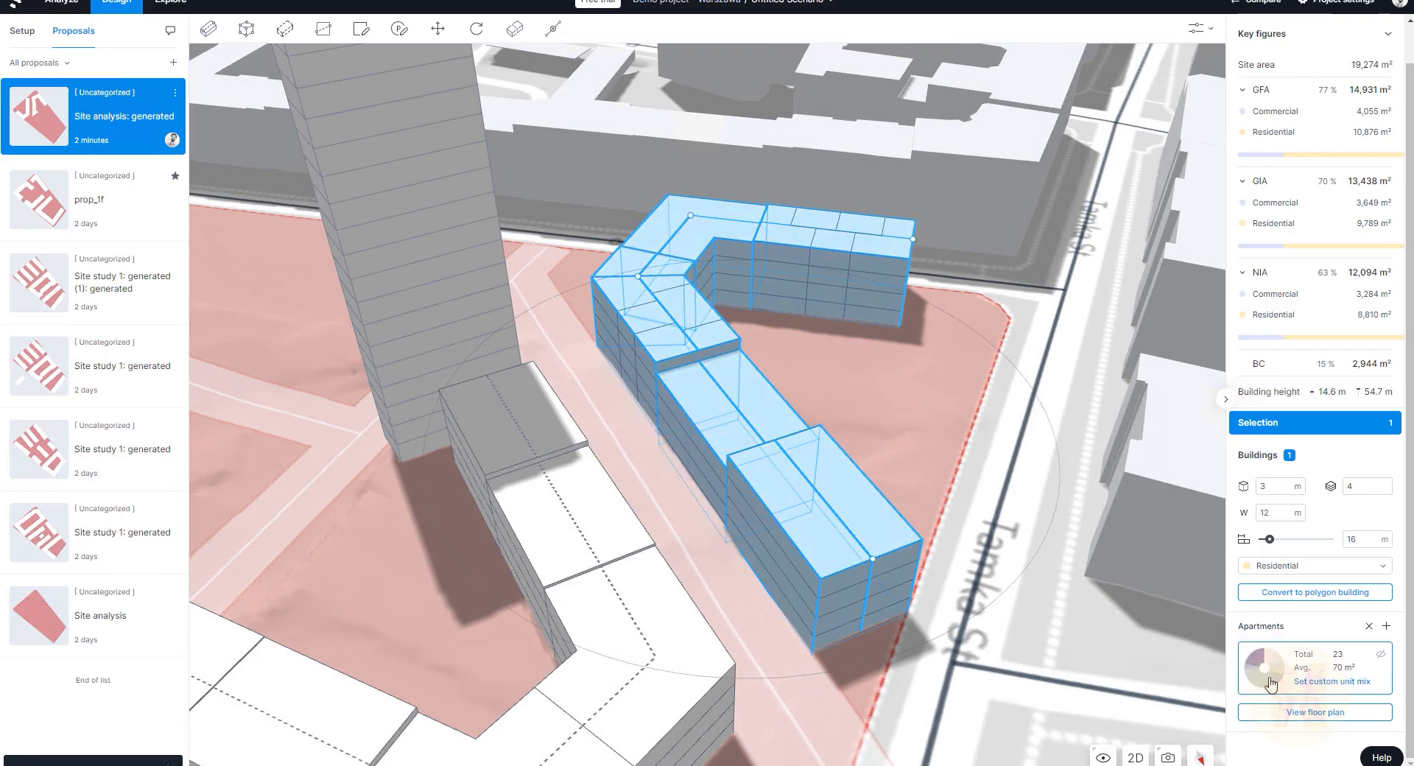
click(739, 436)
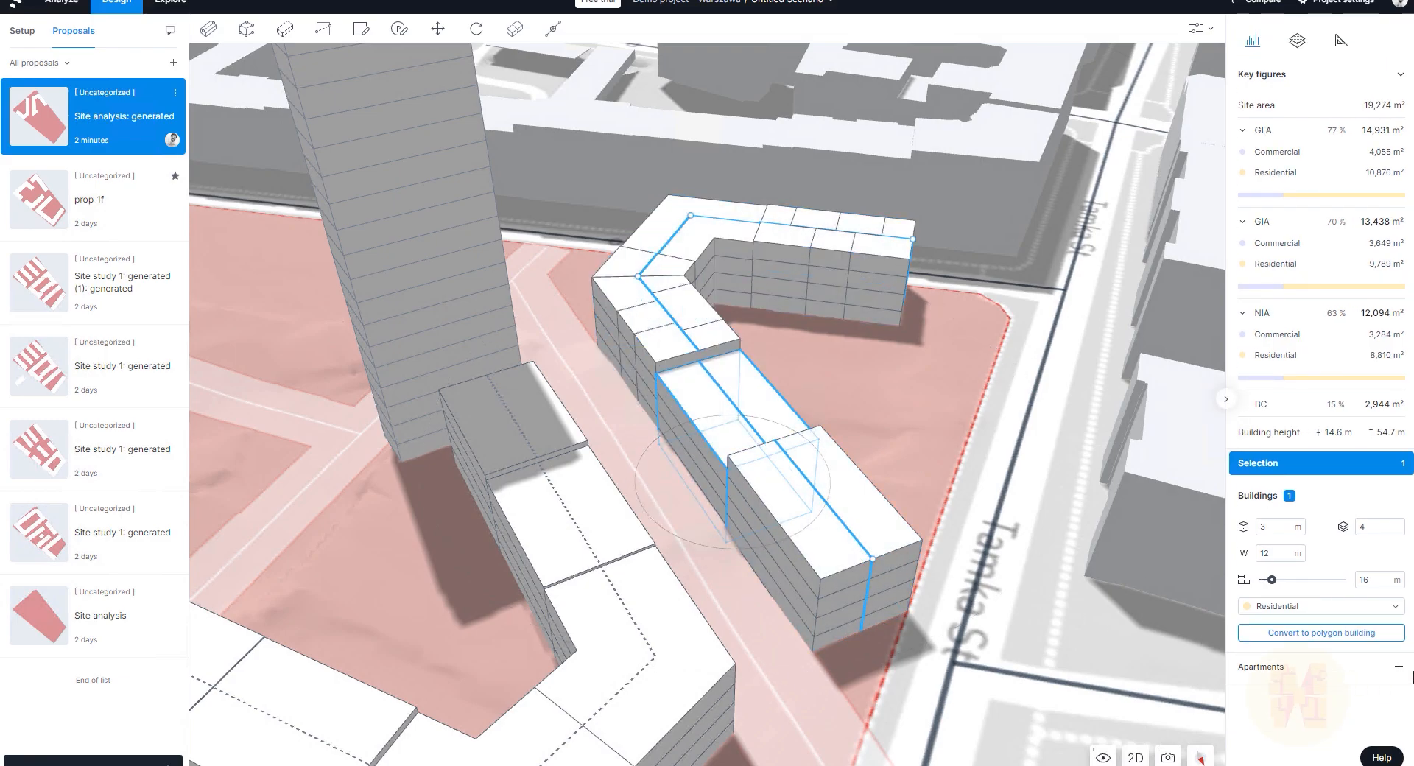
click(1399, 667)
mouse_move(1268, 696)
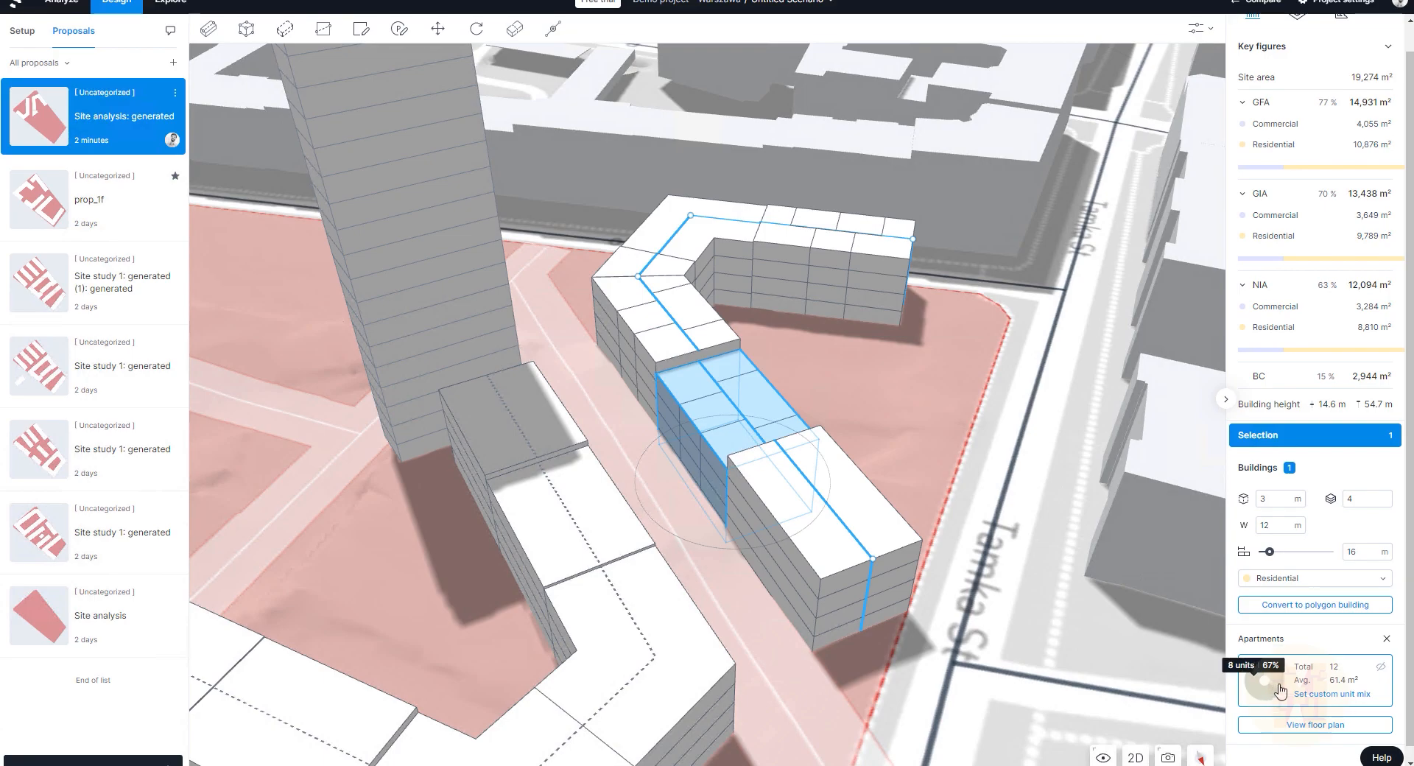
click(854, 538)
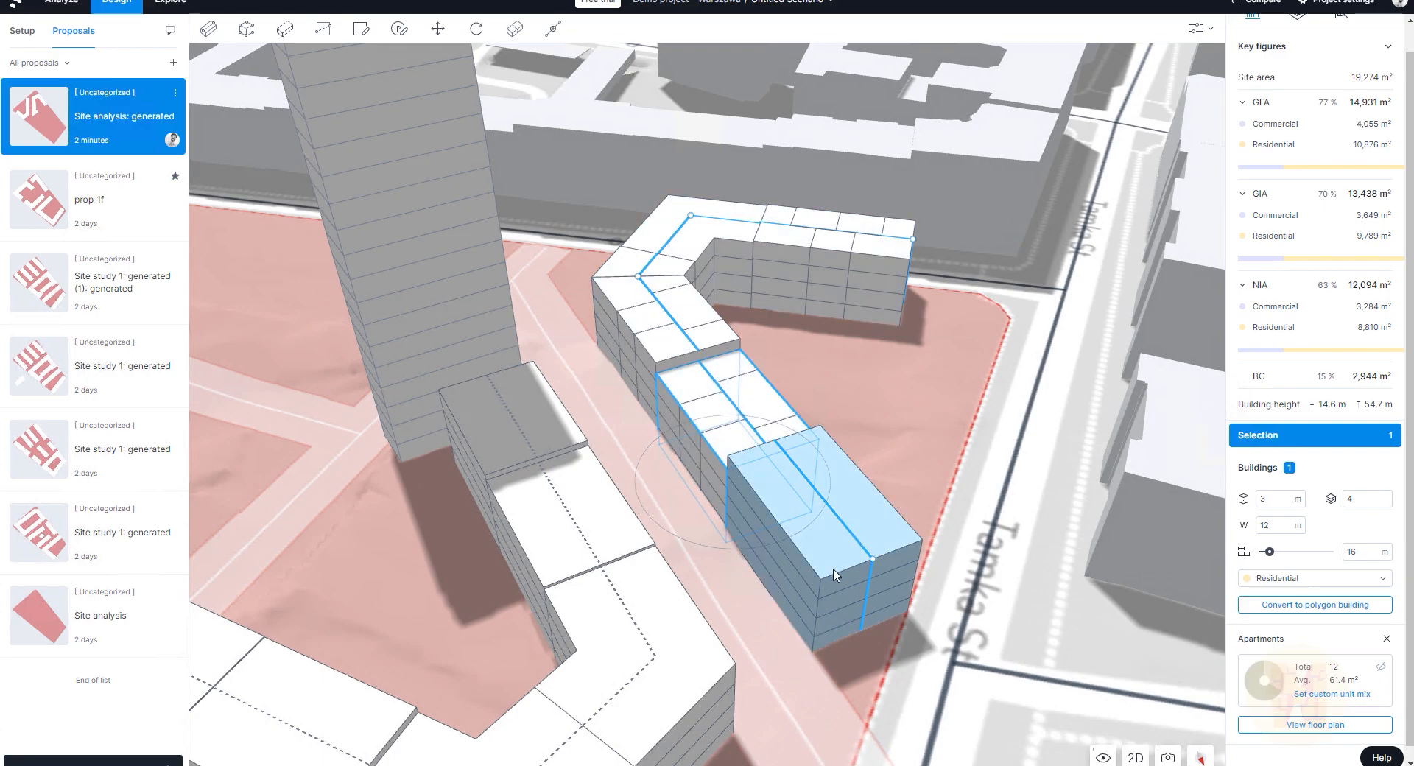
click(1398, 670)
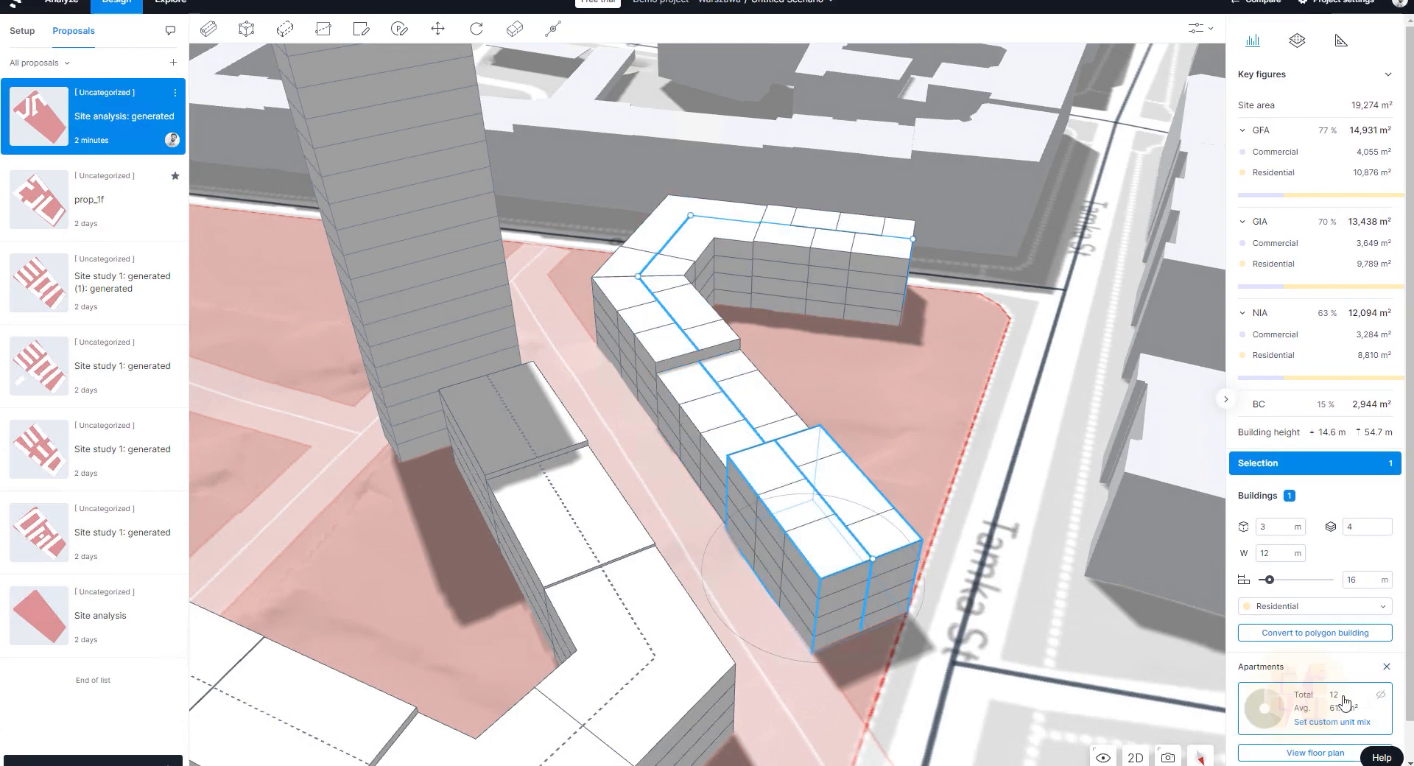
Step: Check the chevron and triangular corner sections' floor plans, which offer no layouts, then return to 3D
click(1307, 753)
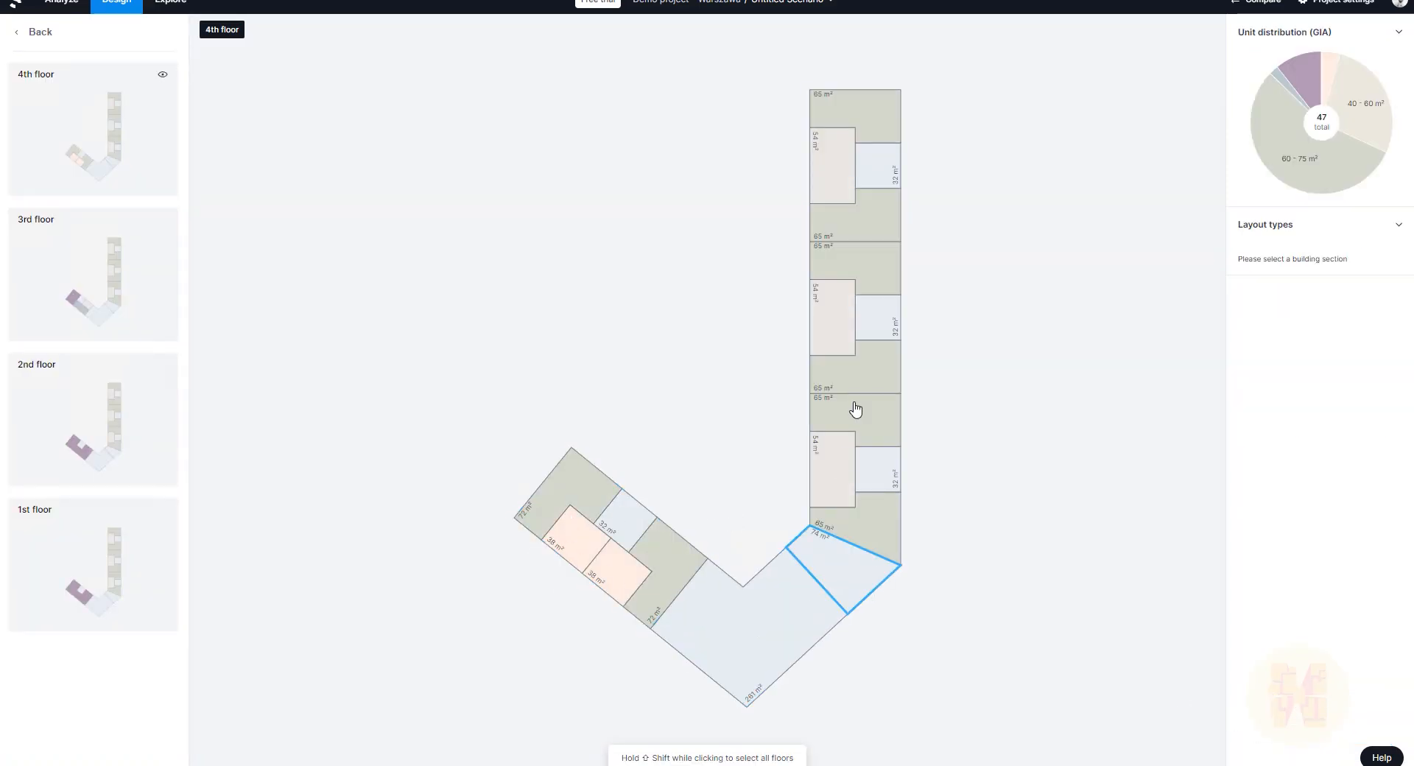
click(798, 665)
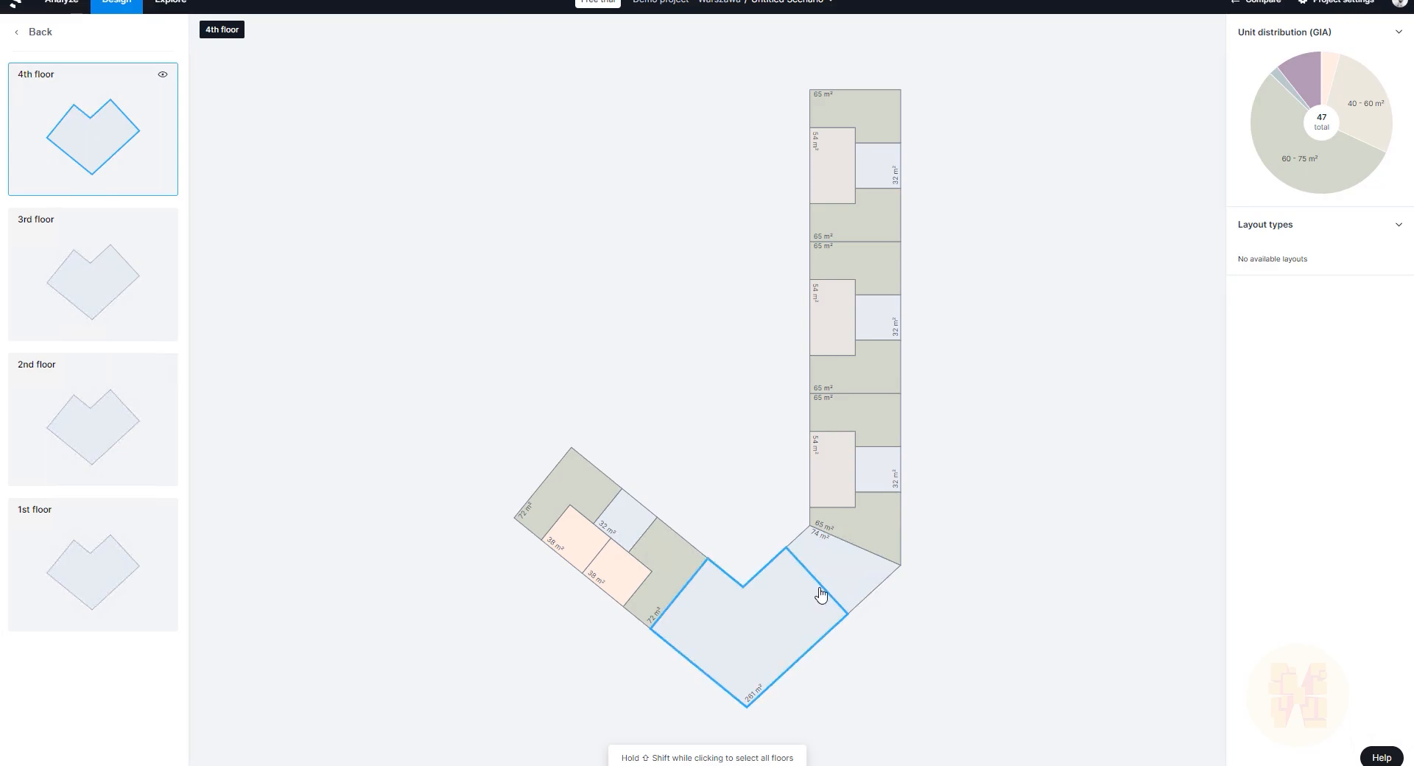
click(103, 261)
click(157, 425)
click(140, 603)
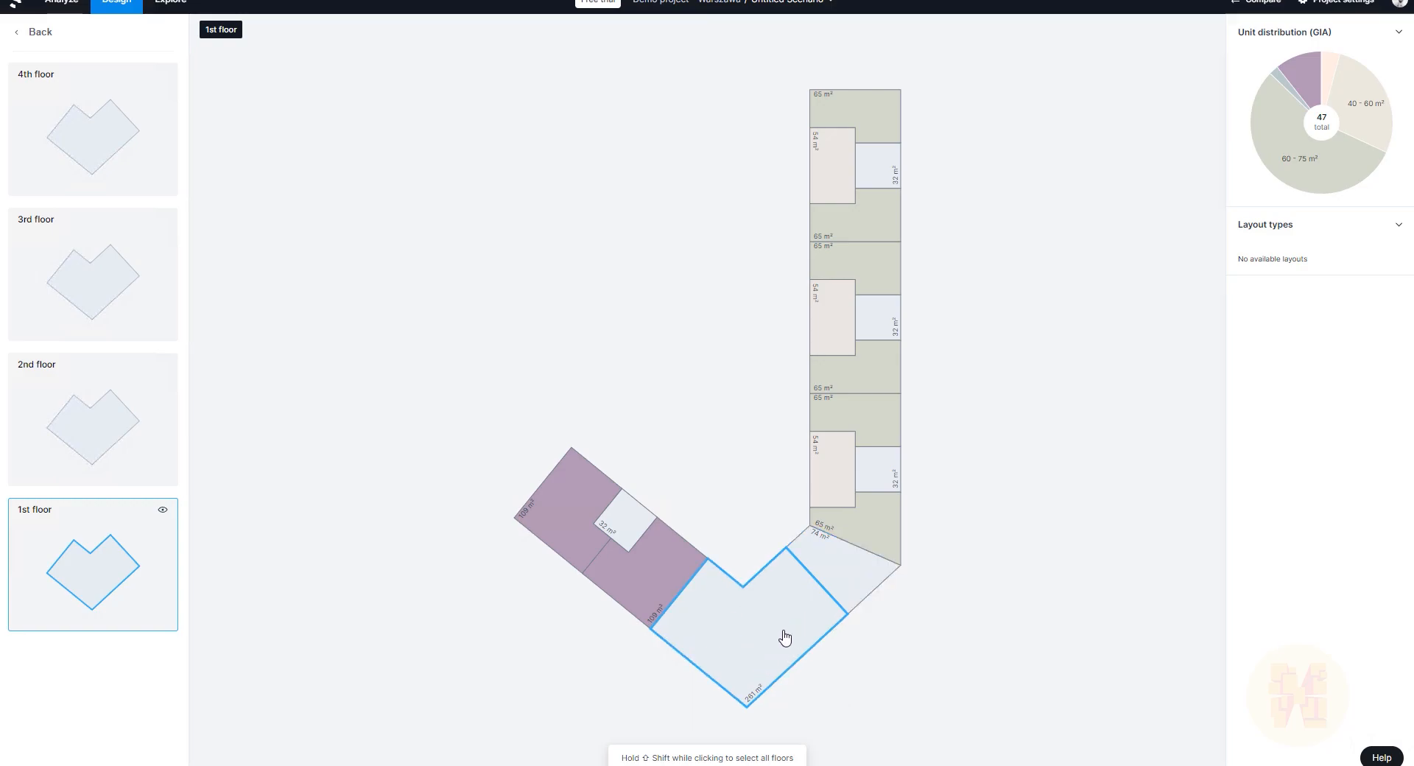
click(856, 556)
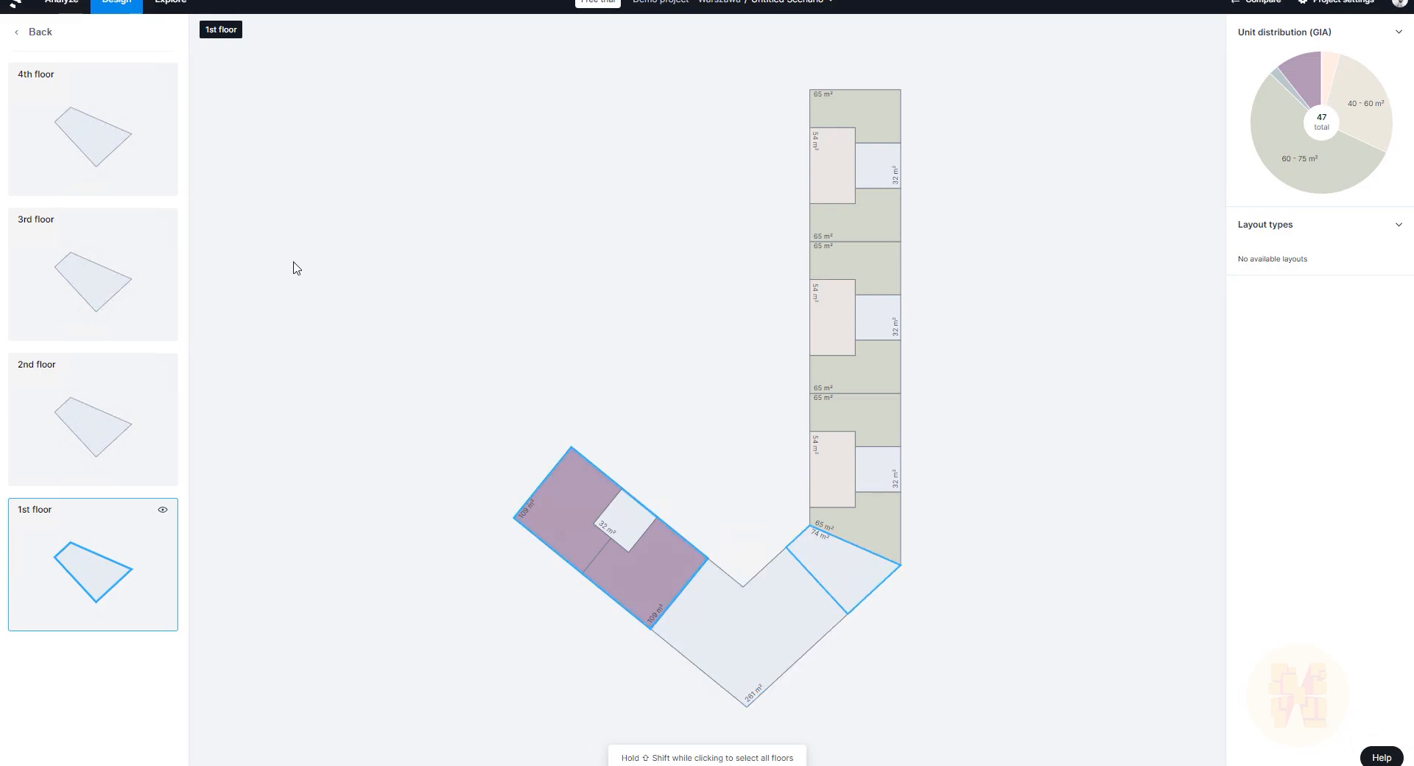
click(37, 32)
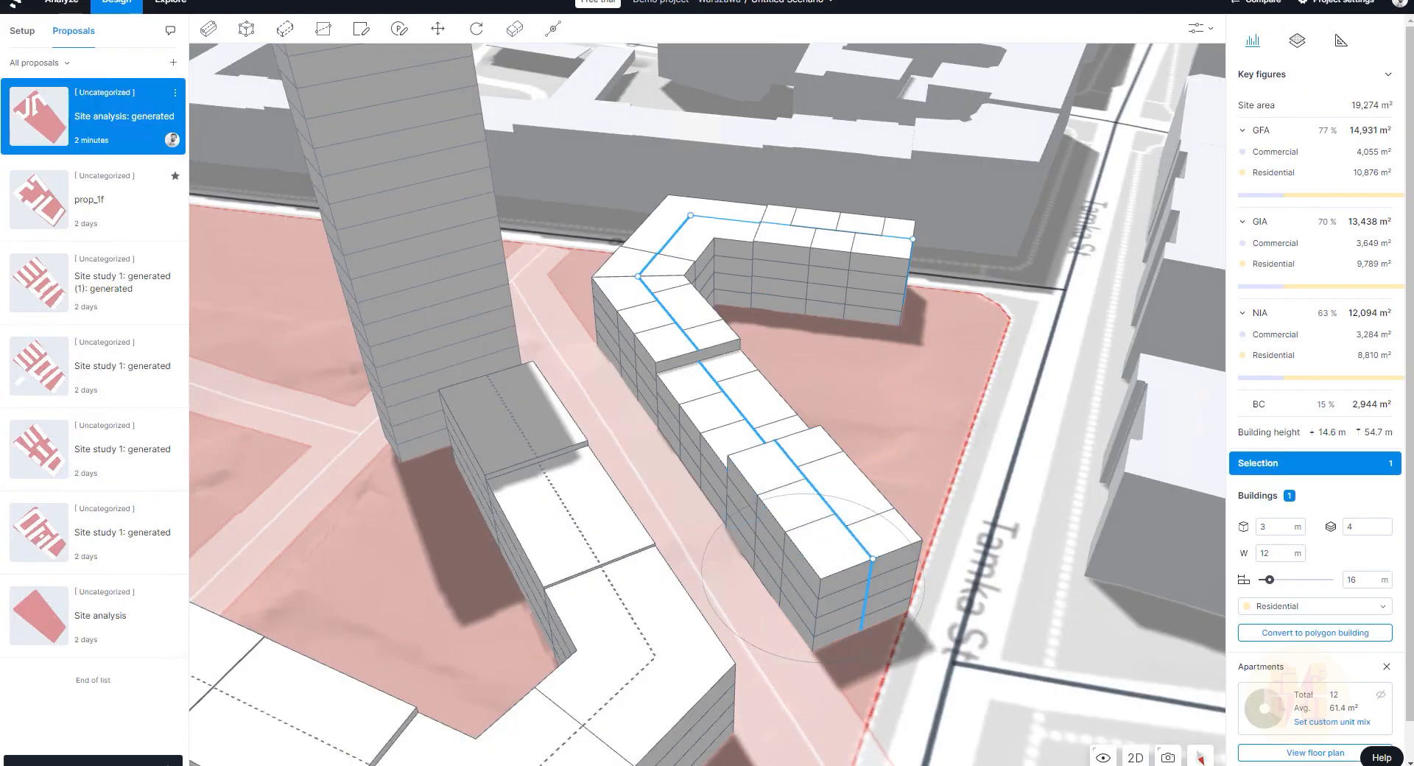
Step: Add apartments to the left L-shaped building and open its 2-D floor plan
right_drag(814, 412, 732, 436)
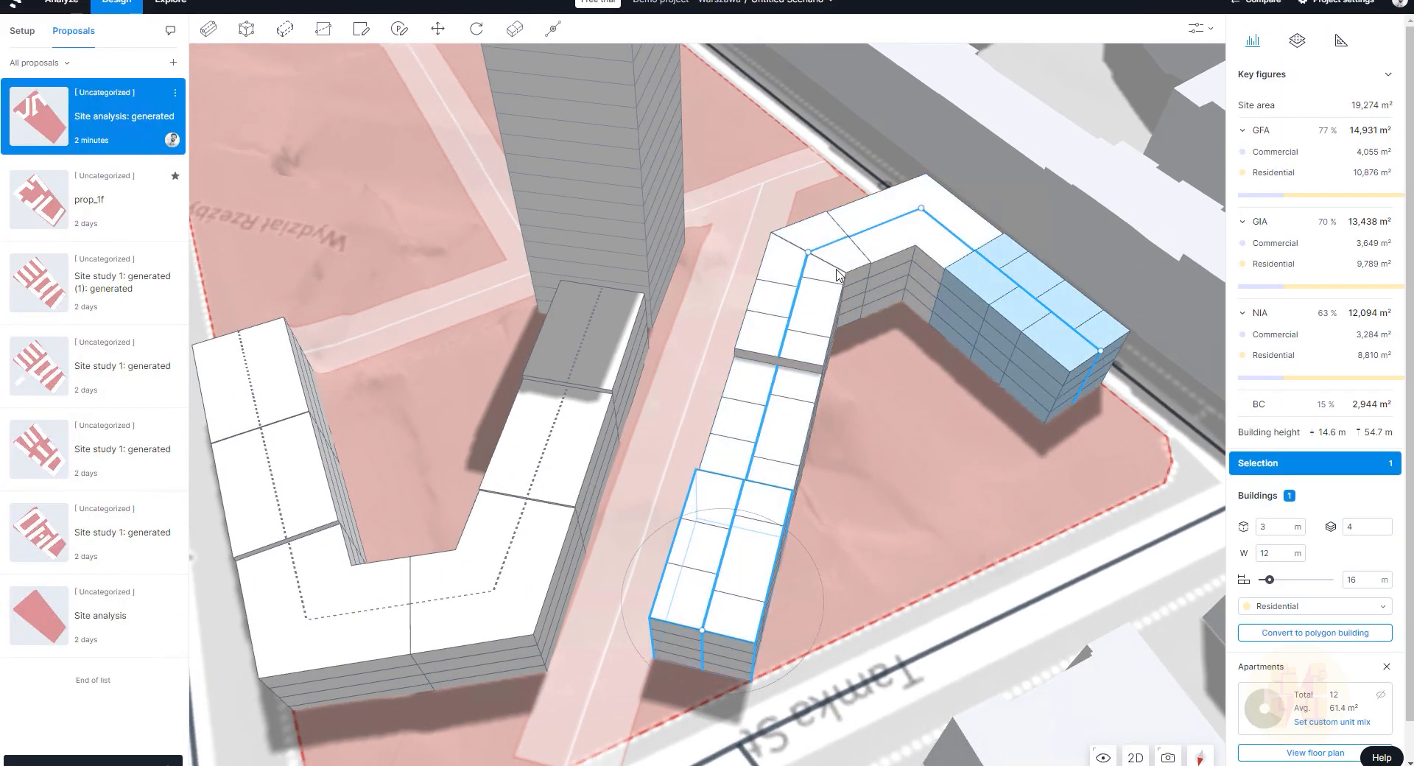
click(470, 626)
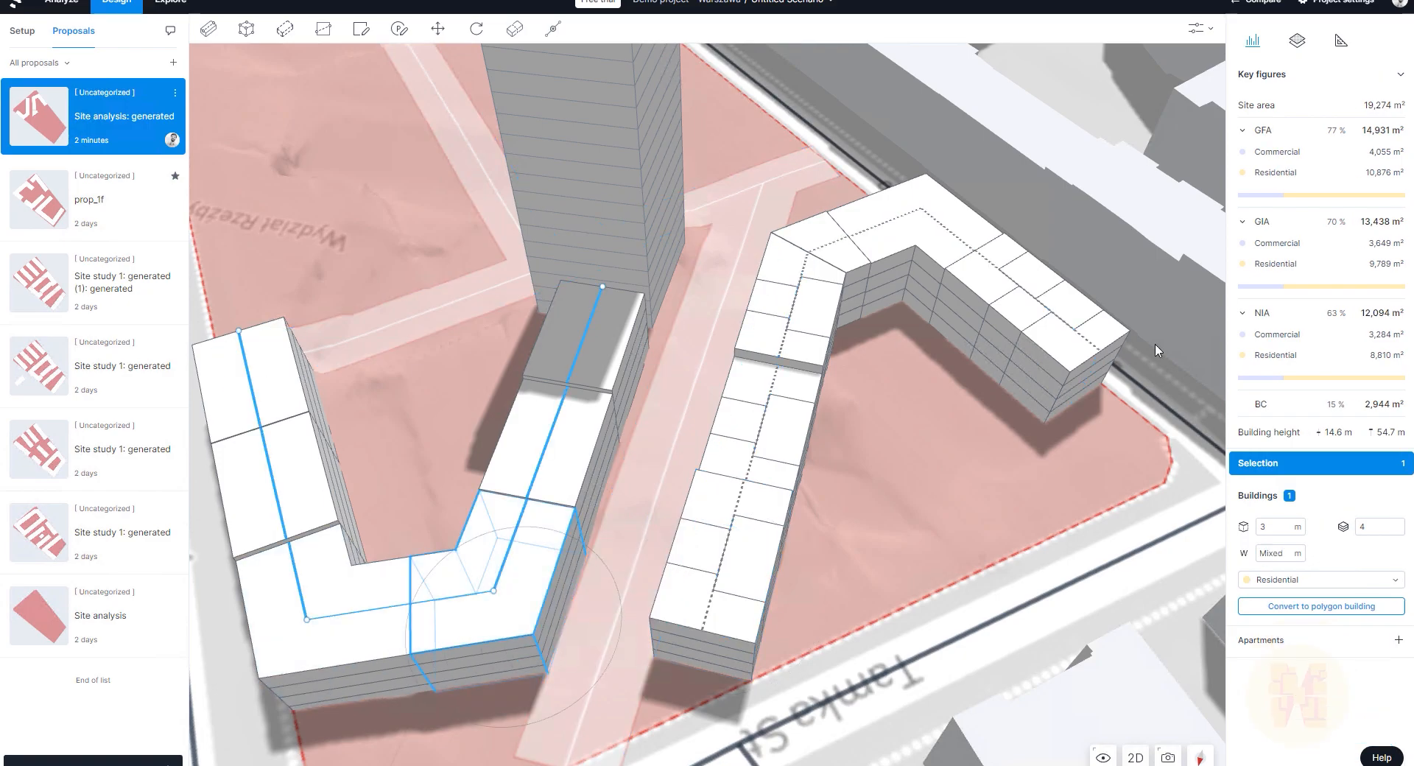
click(1396, 641)
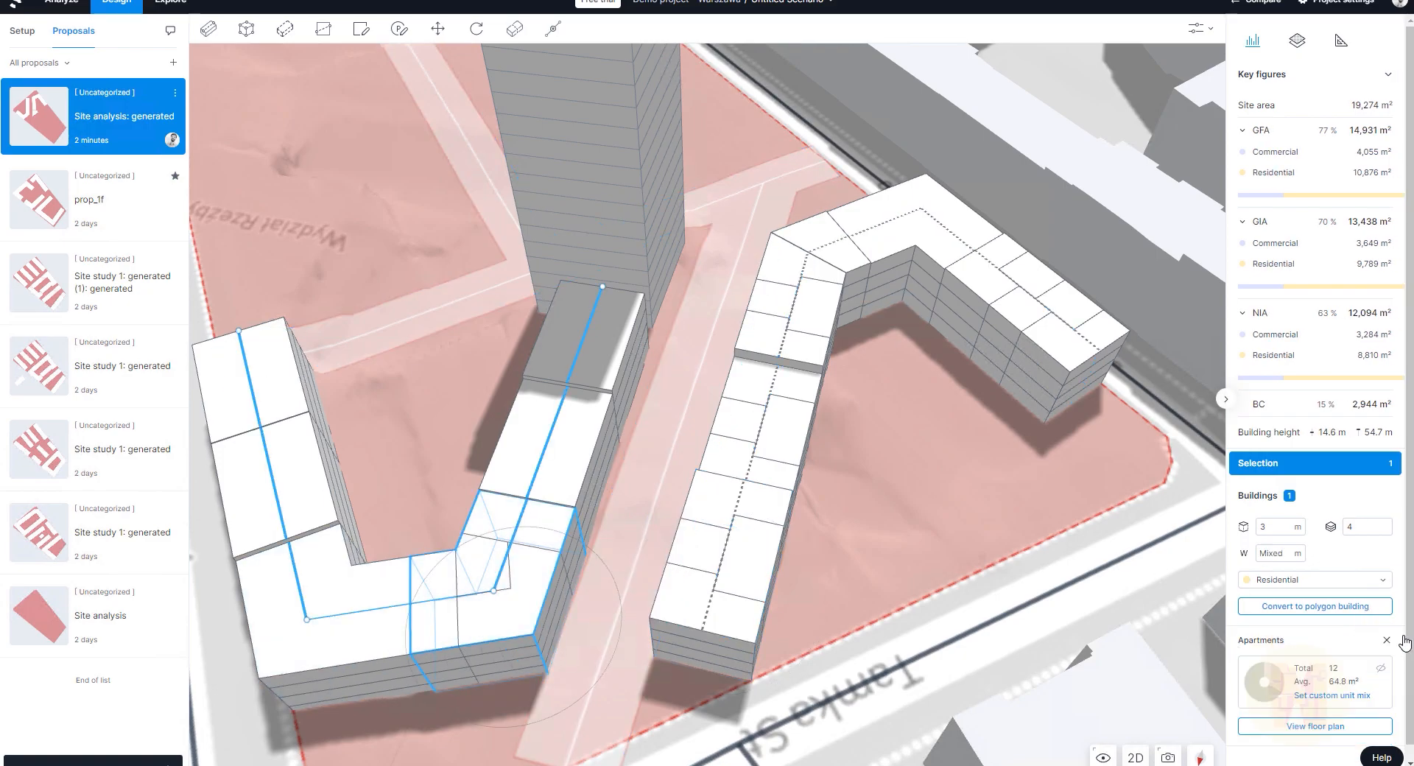
click(1314, 727)
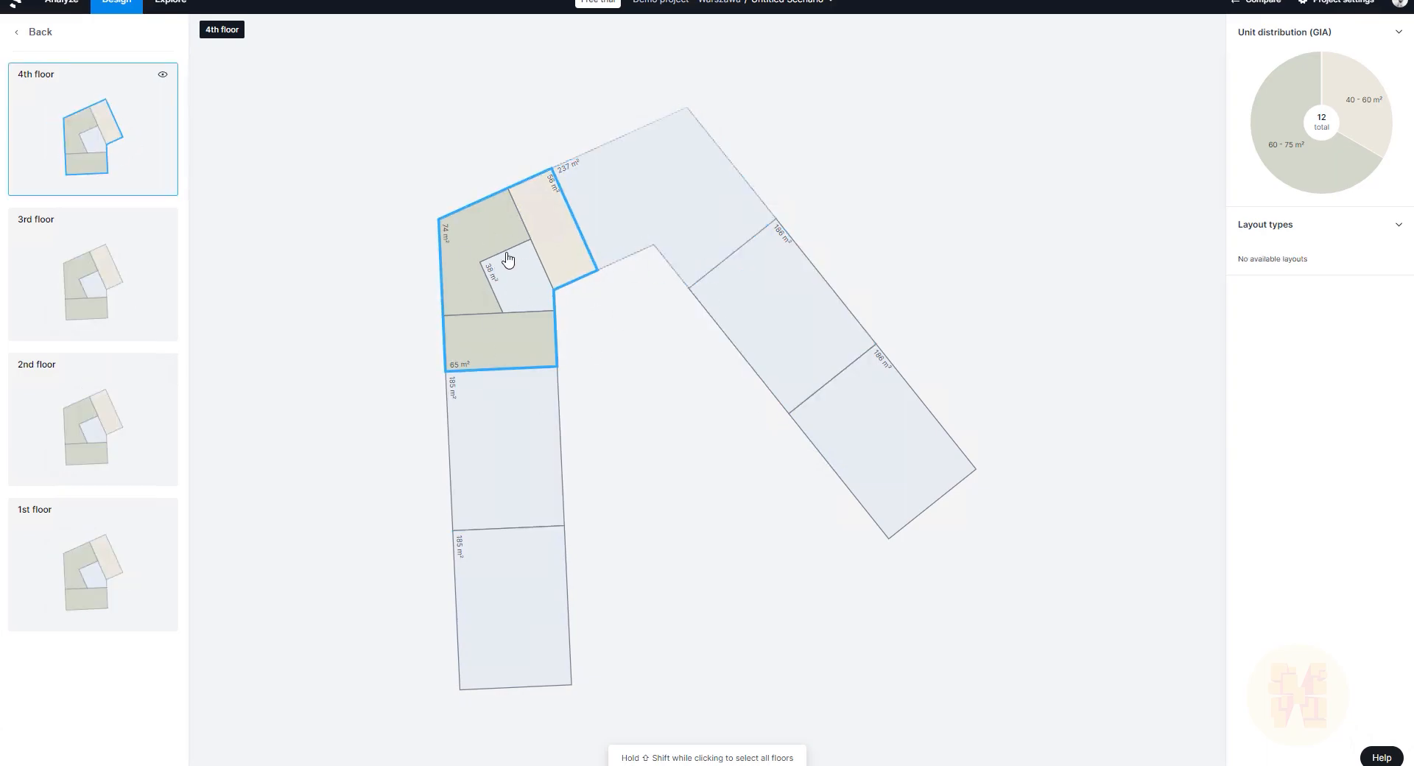
Step: Apply Core B to the upper 185 m² section and layouts to both 186 m² sections
click(511, 432)
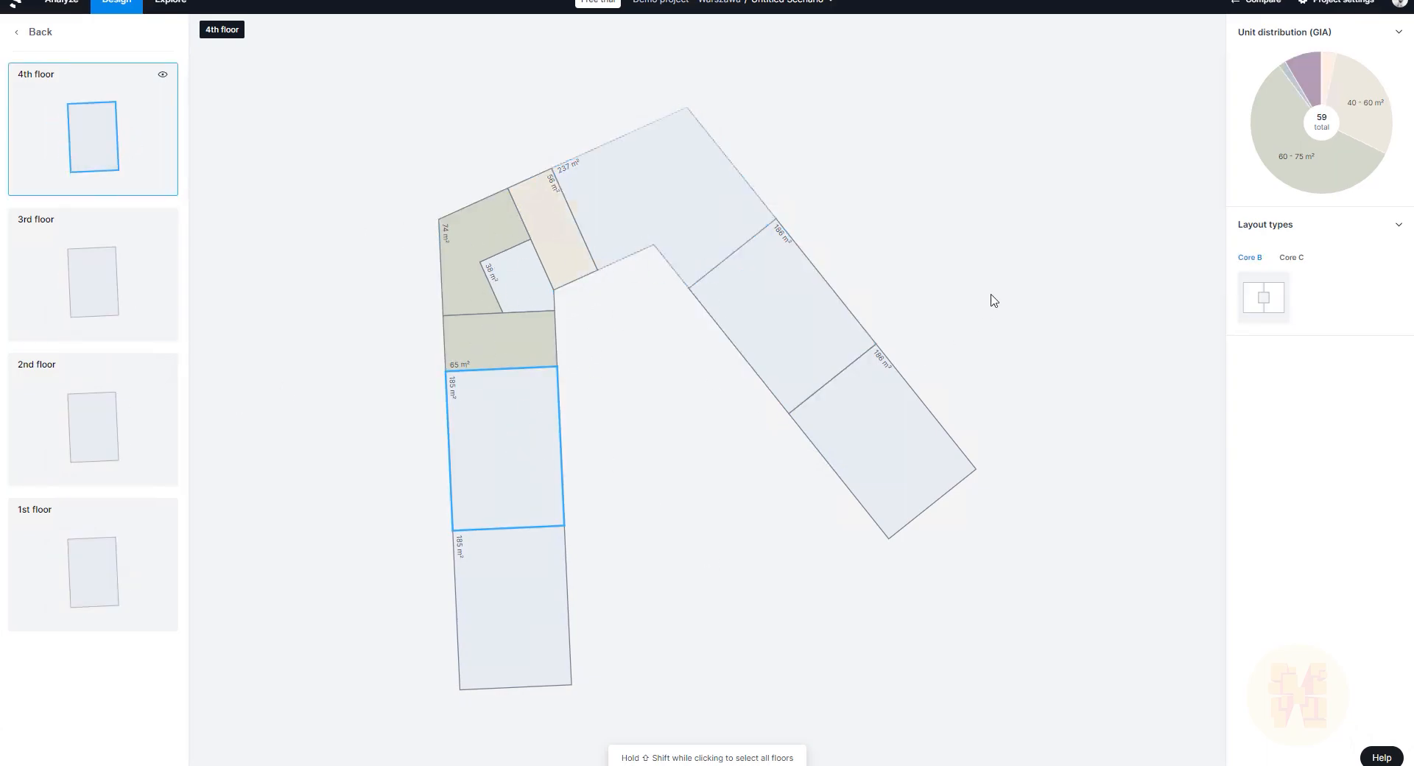
click(1275, 295)
click(846, 344)
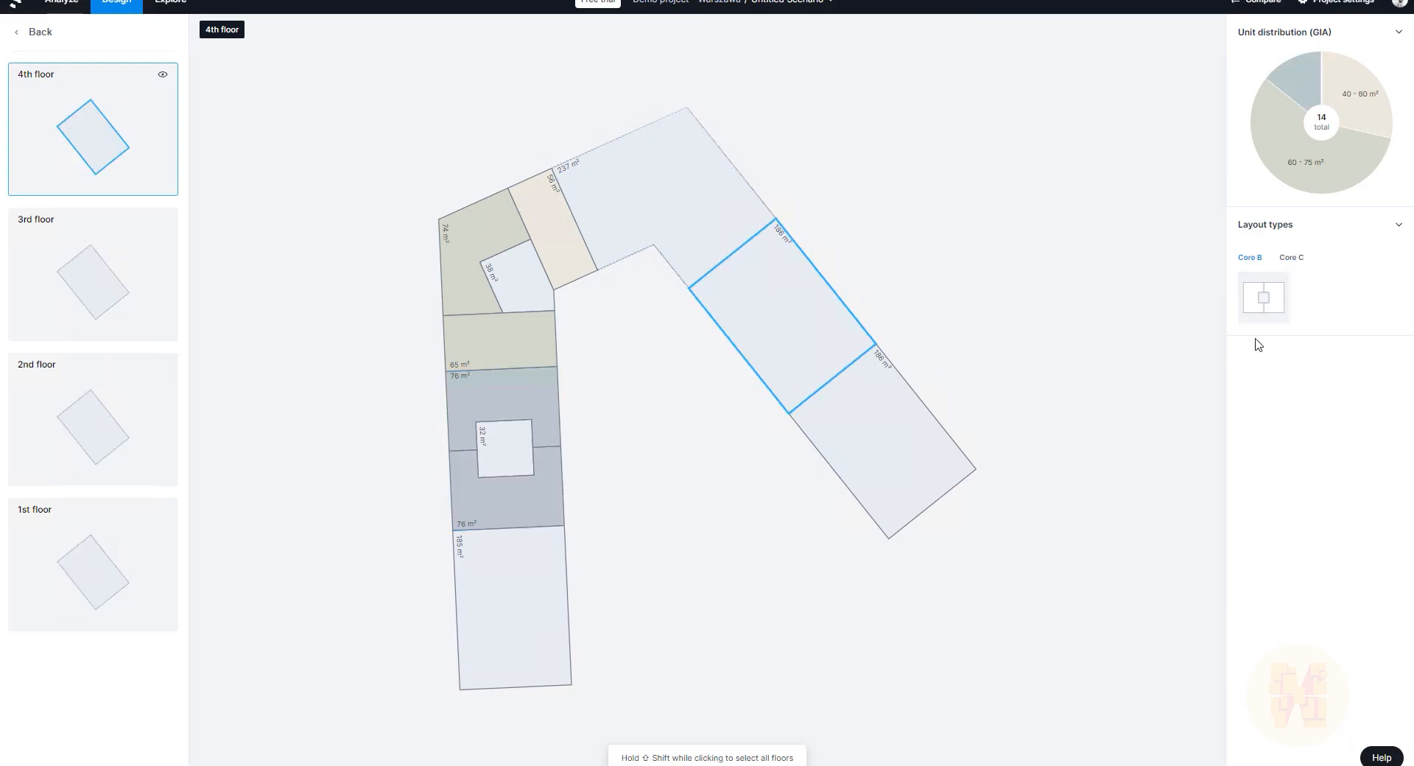
click(1301, 258)
click(1319, 397)
click(891, 445)
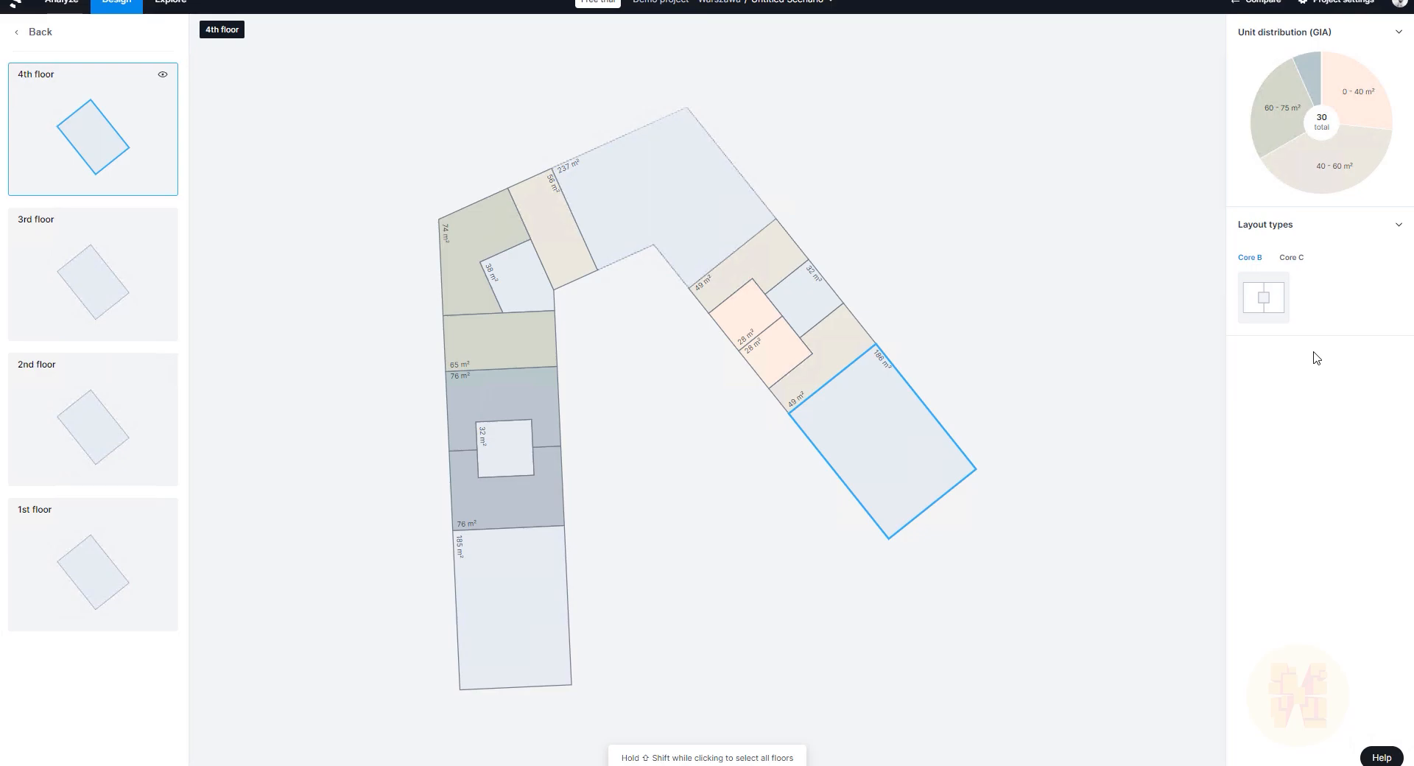
click(1293, 258)
click(1273, 413)
Step: Give the bottom 185 m² section a Core C layout on every floor, then return to 3D
click(521, 609)
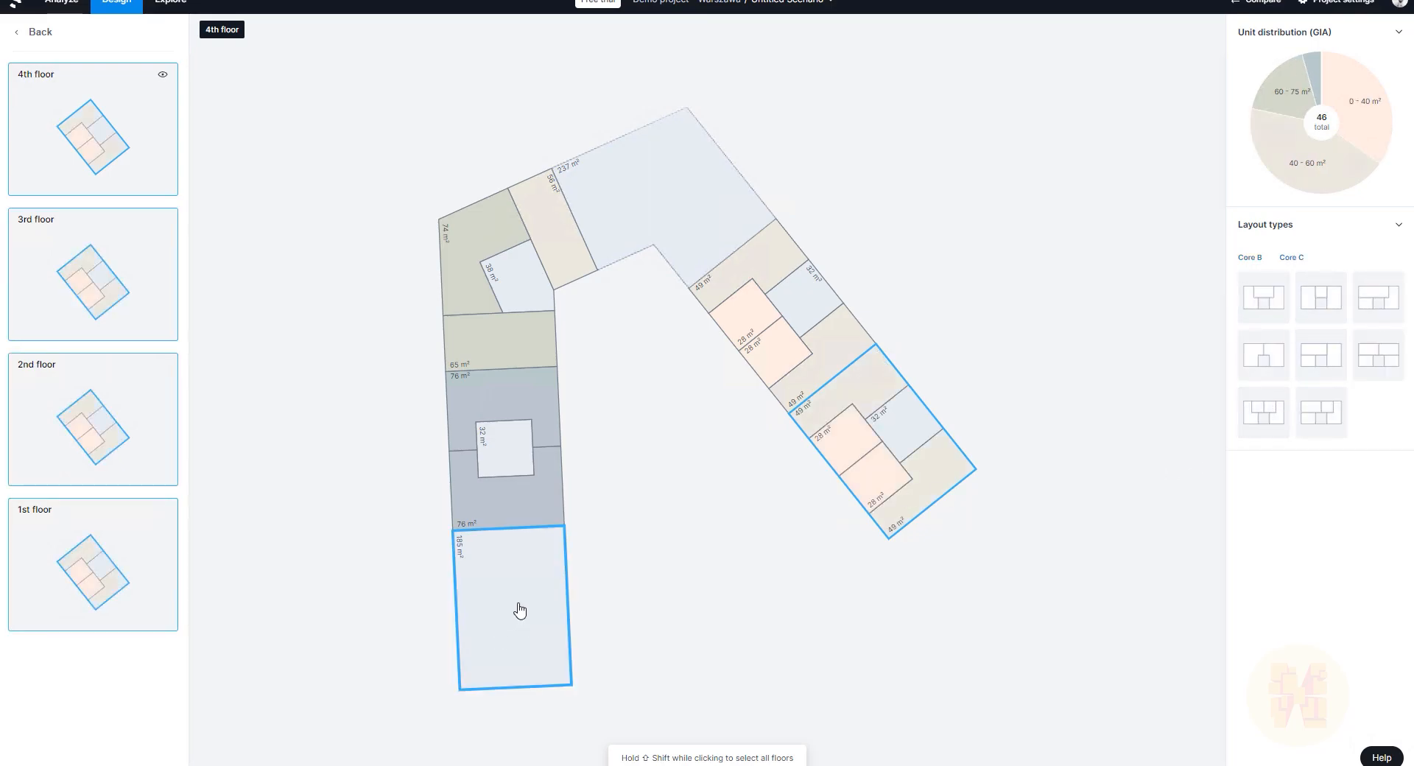
click(1292, 258)
click(1377, 356)
click(521, 589)
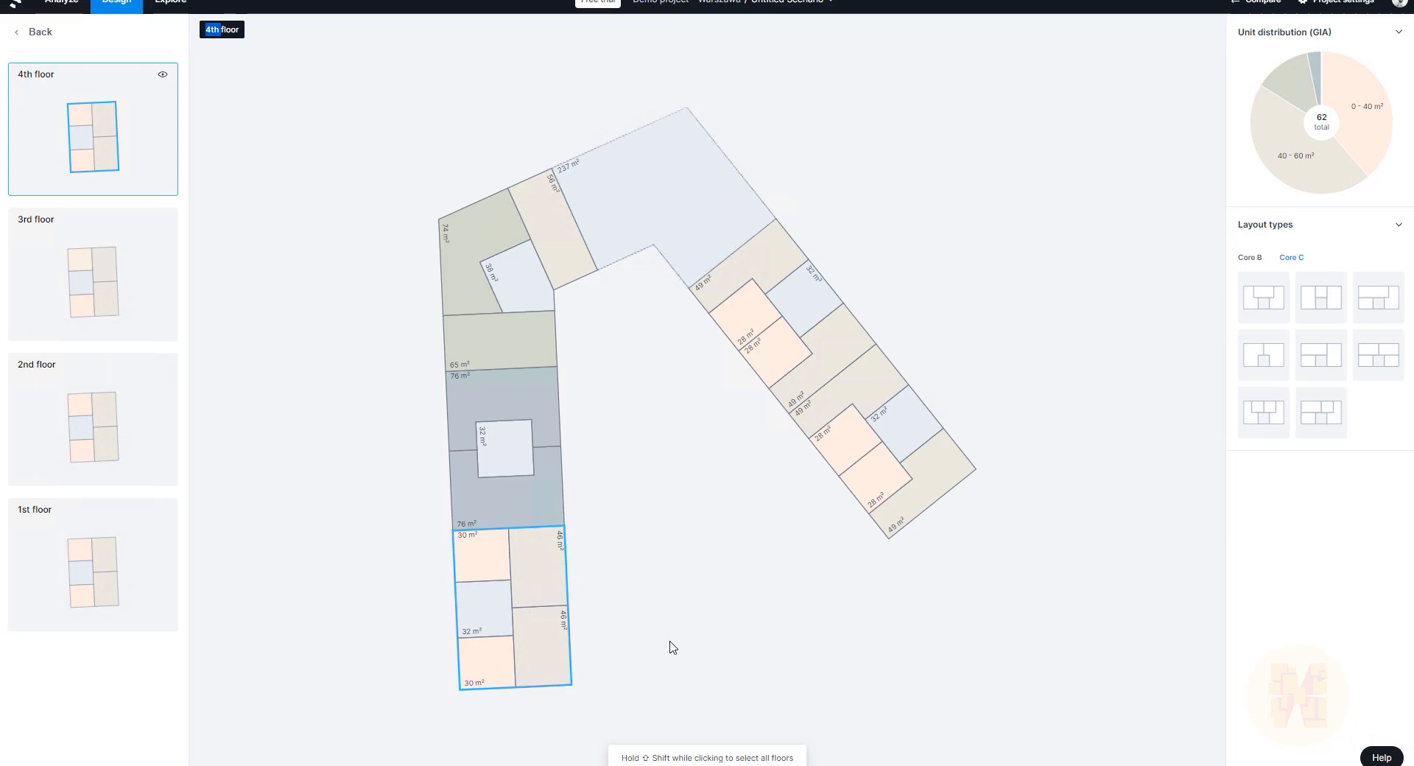
shift+click(481, 574)
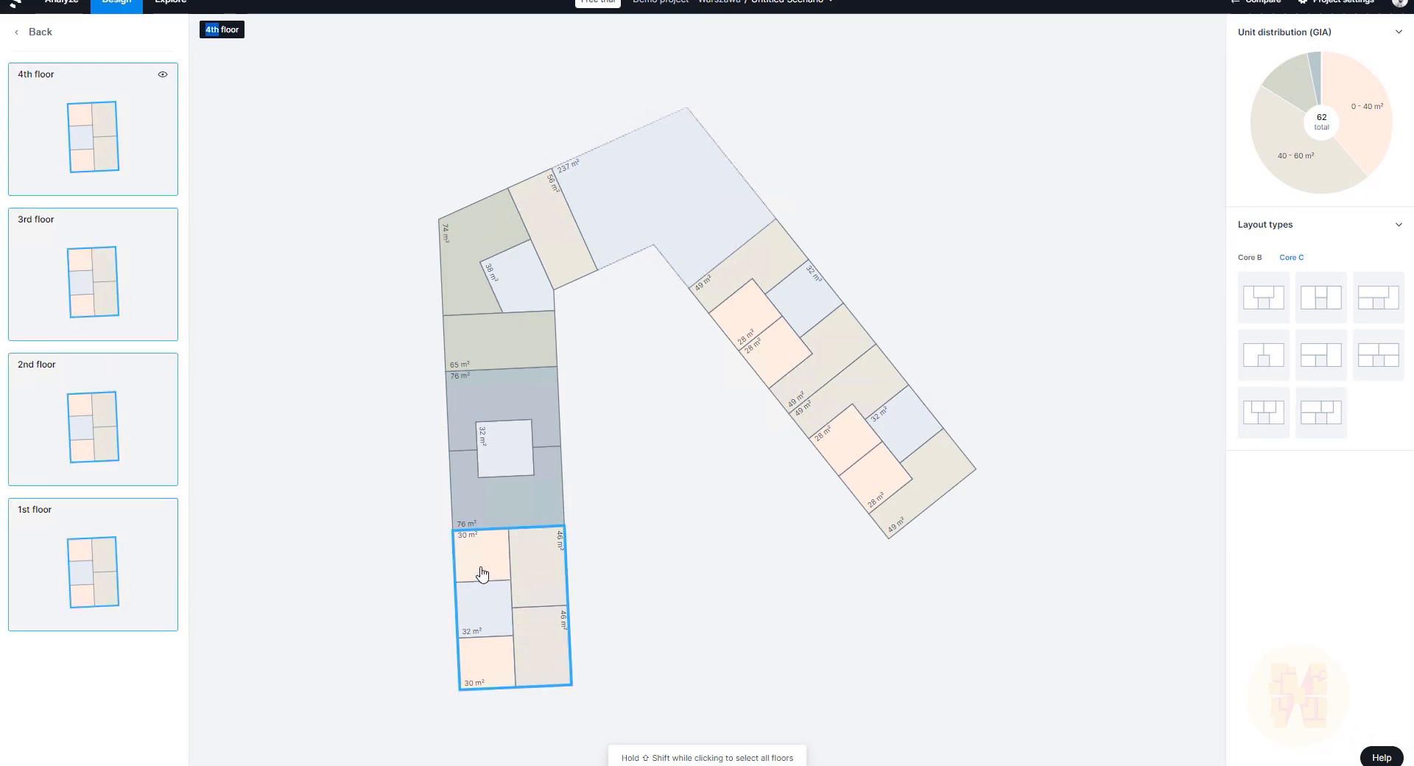
click(40, 32)
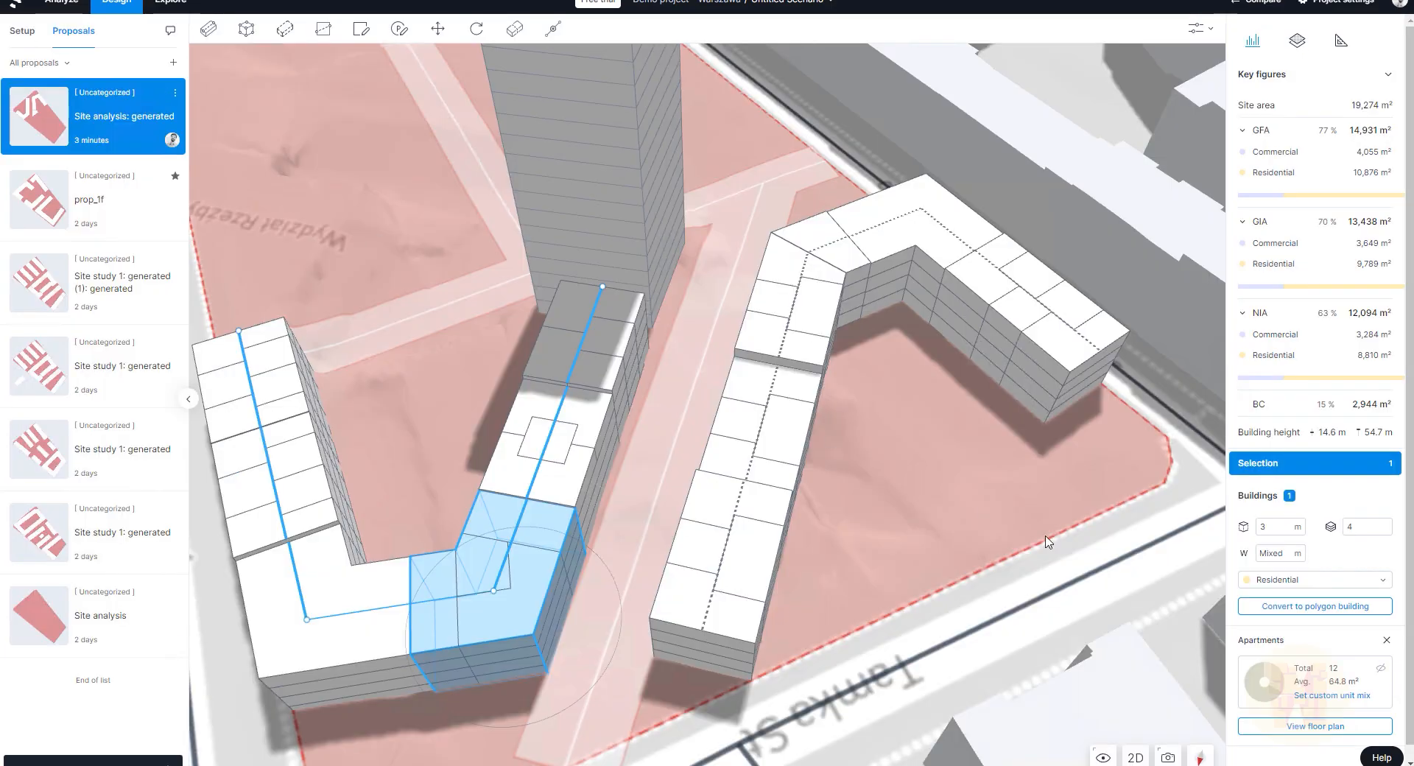
click(472, 312)
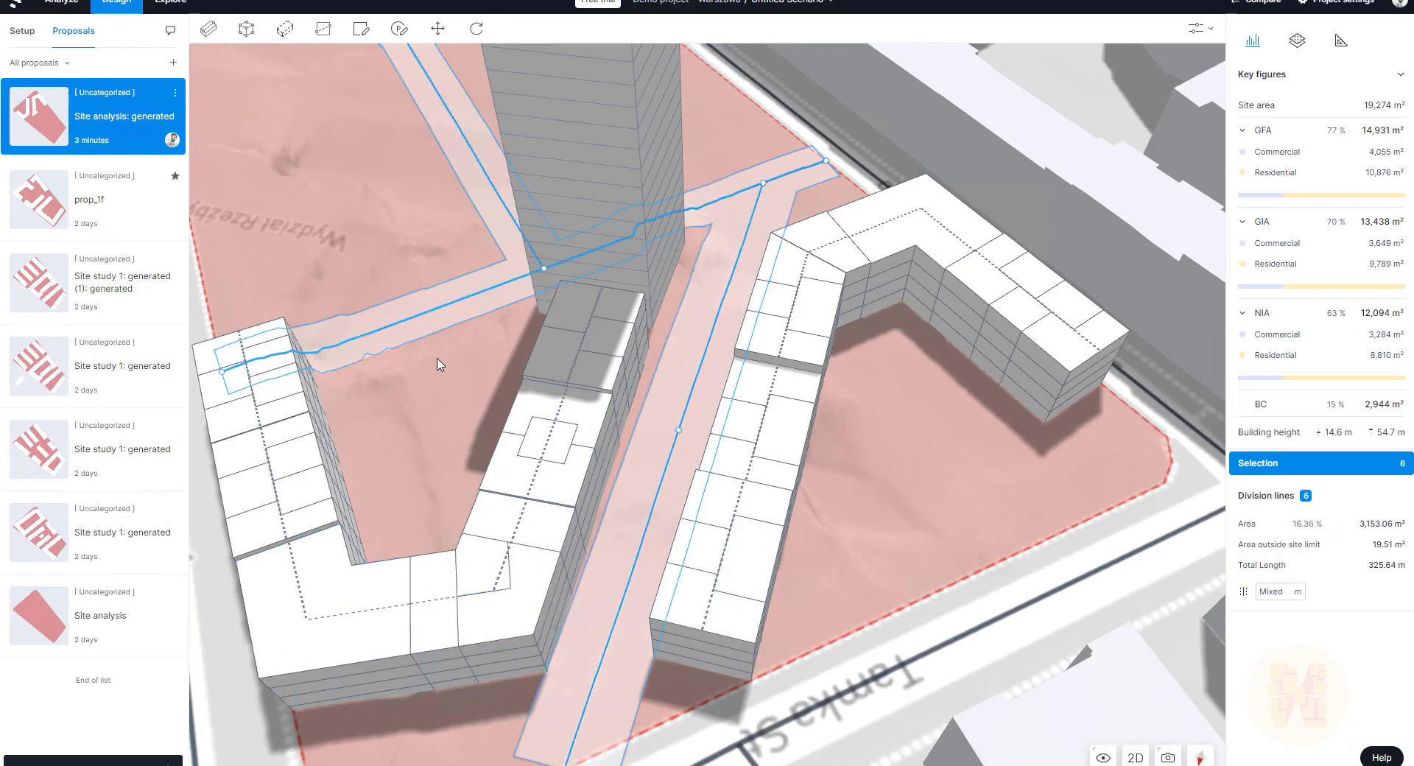
click(537, 440)
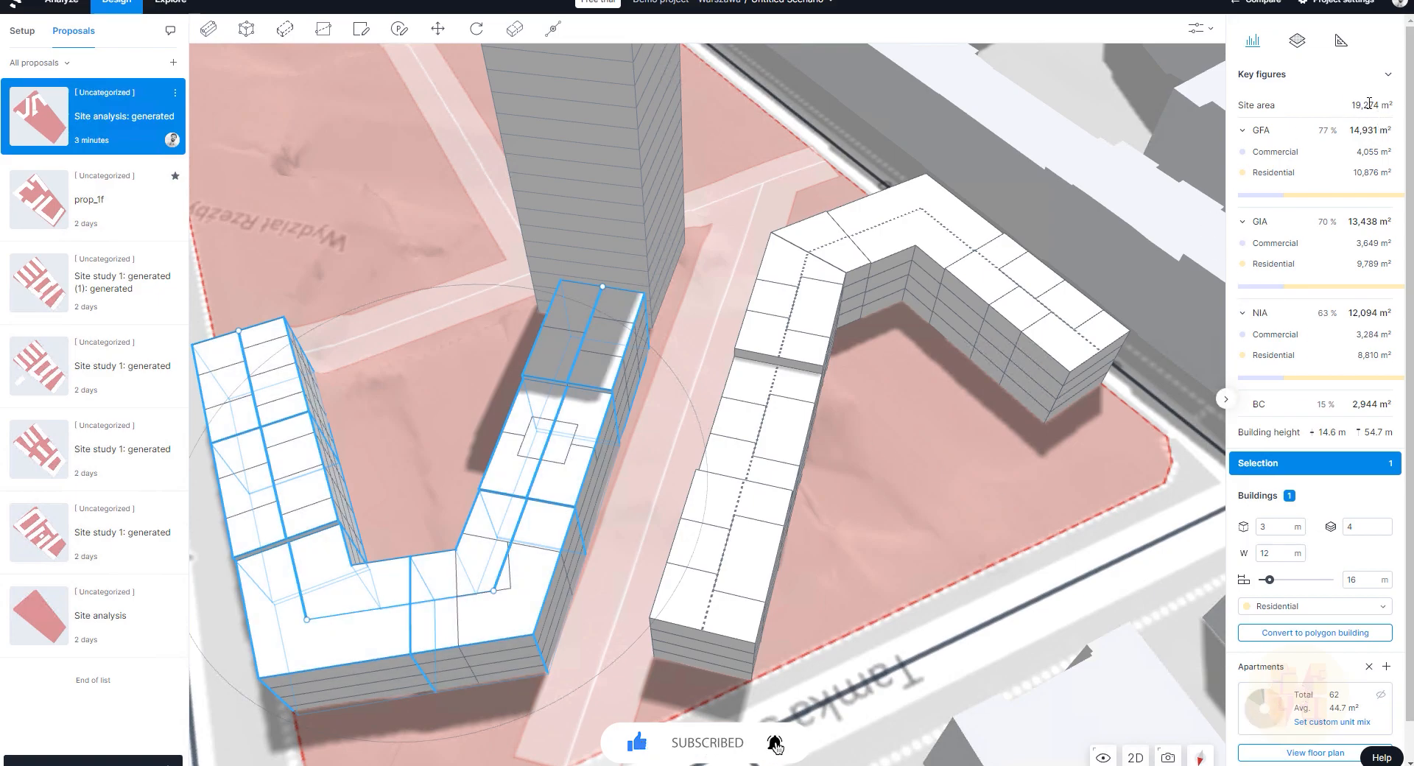
scroll(788, 372, down, 5)
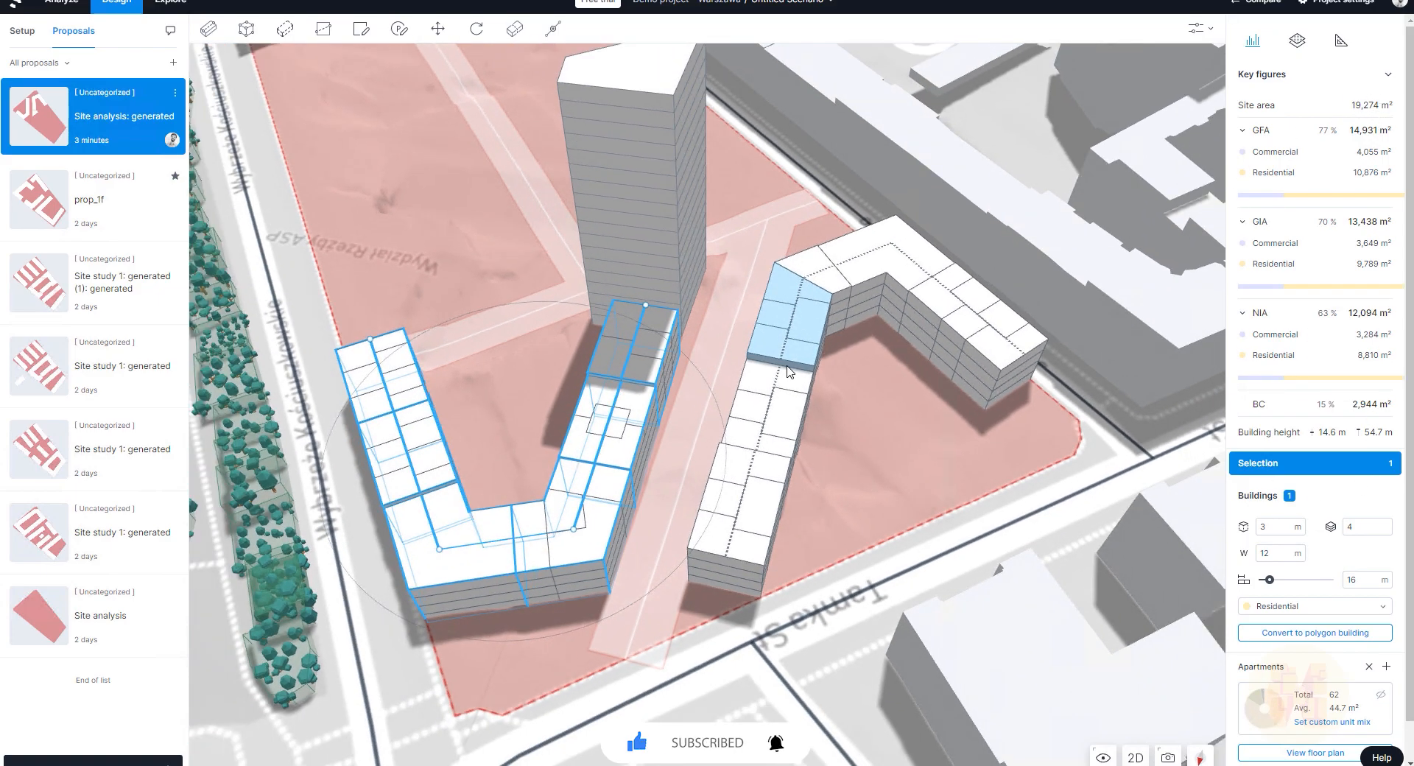
right_drag(663, 368, 945, 343)
click(605, 324)
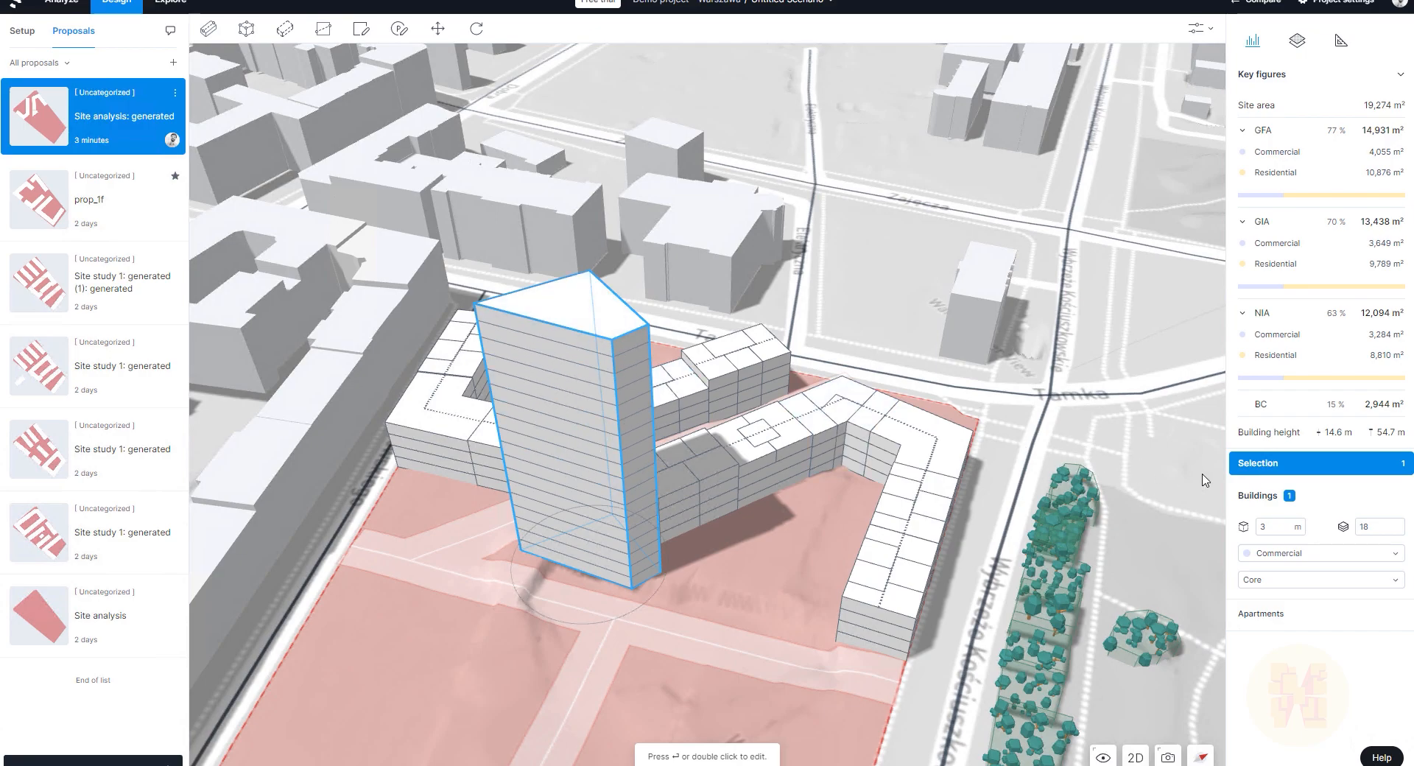
click(1302, 553)
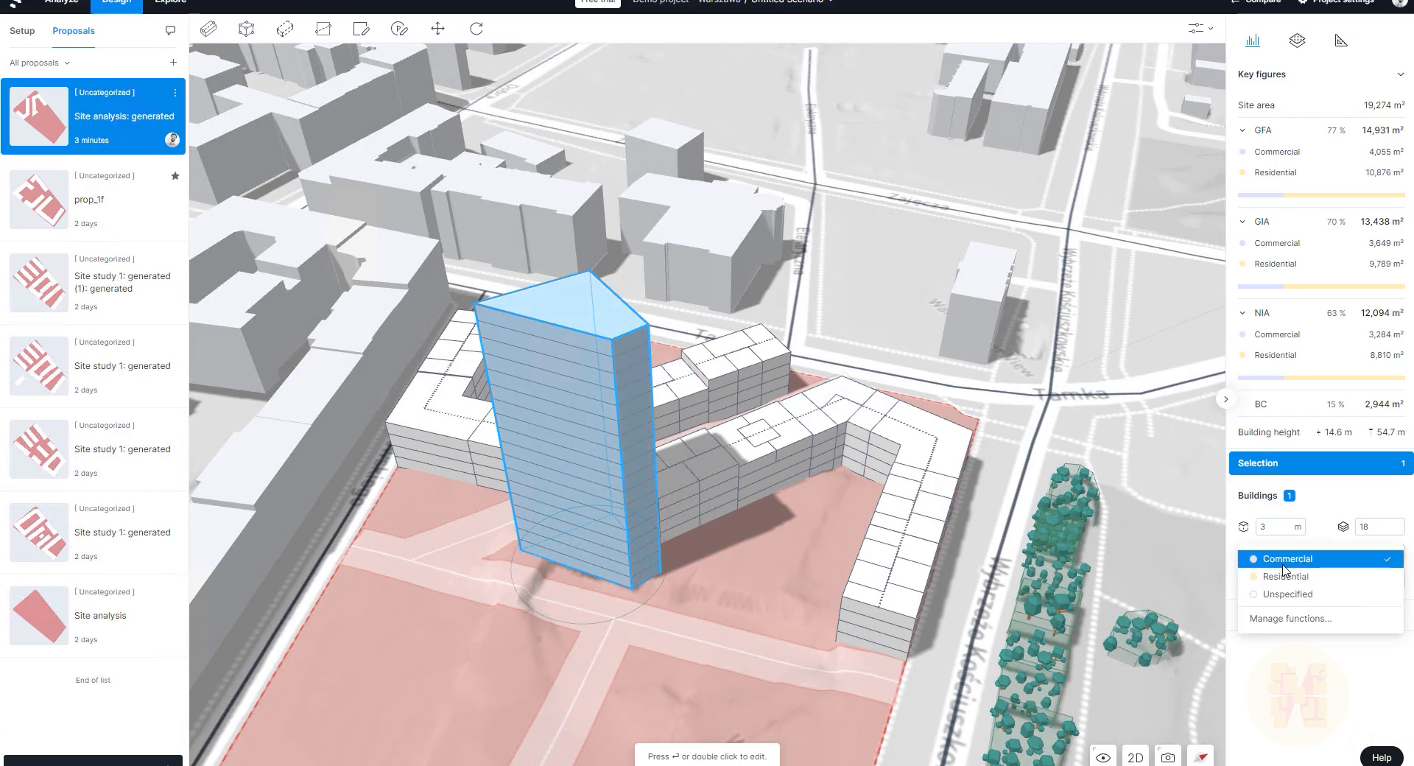
click(1285, 561)
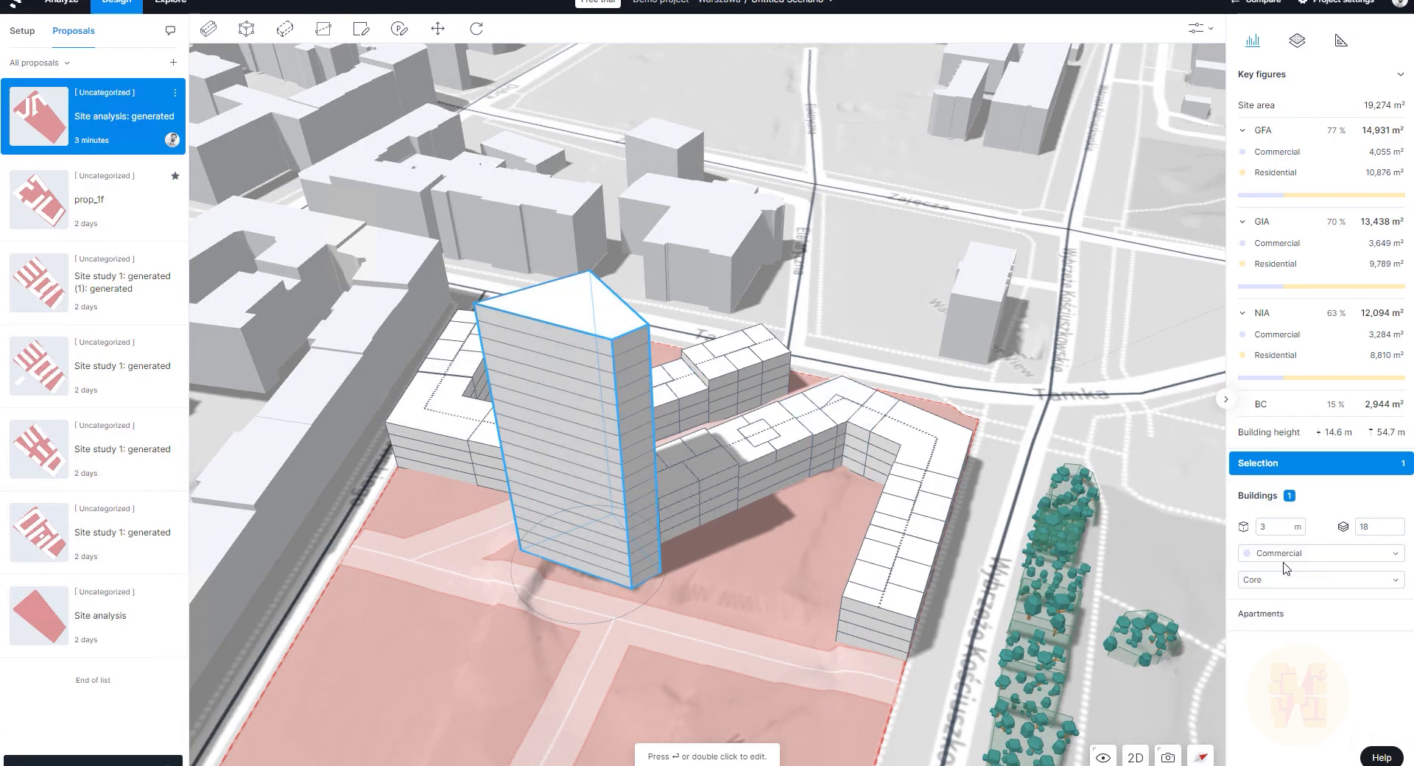
click(1293, 581)
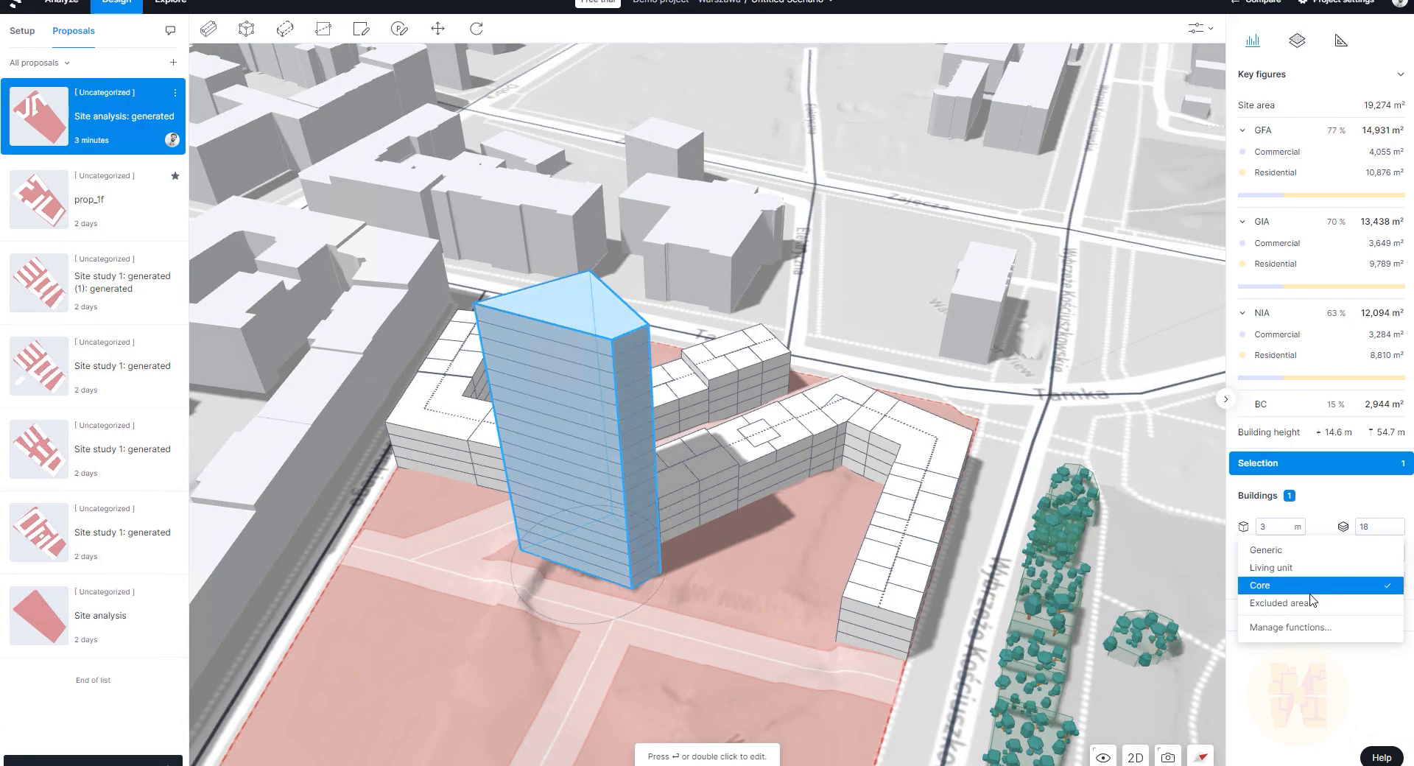
click(1313, 589)
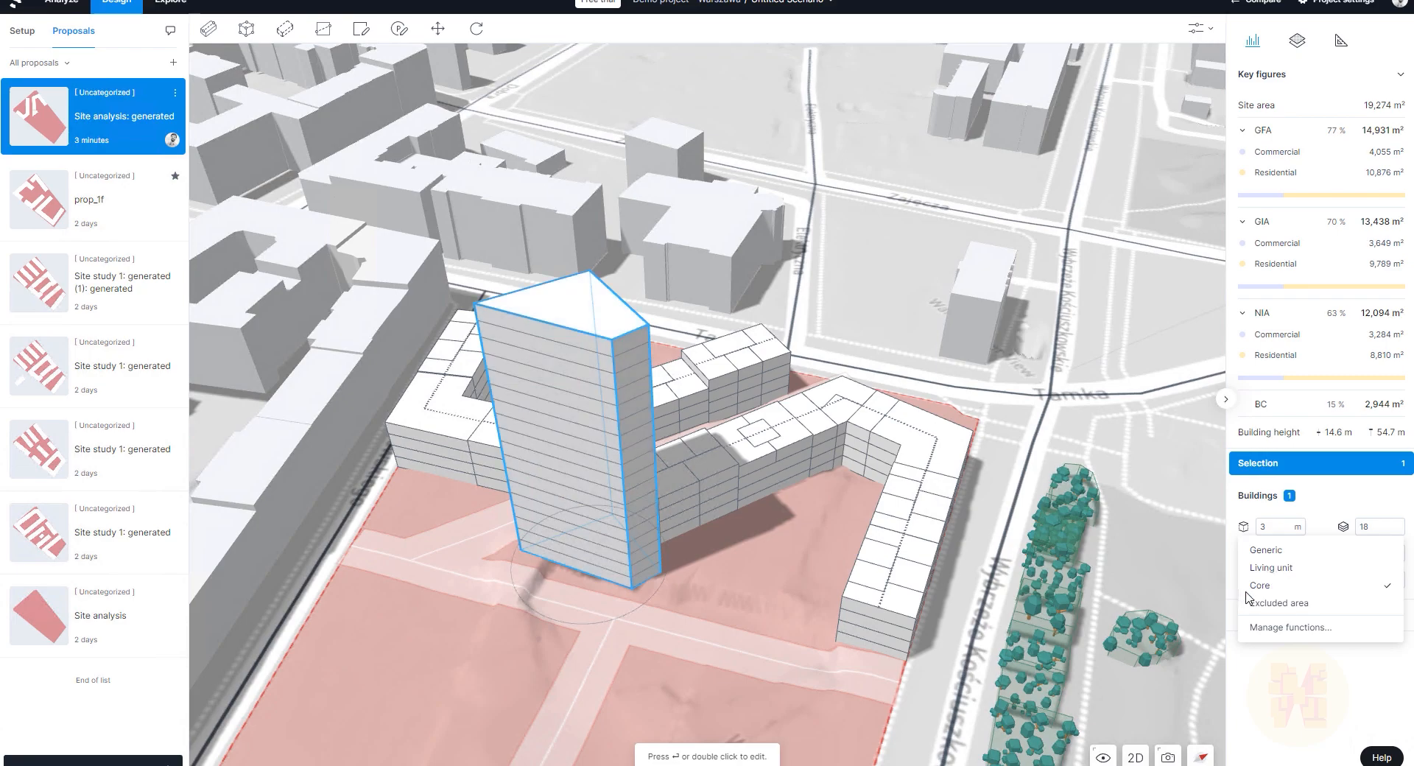
click(1289, 581)
click(1289, 692)
right_drag(900, 348, 1031, 358)
mouse_move(1272, 336)
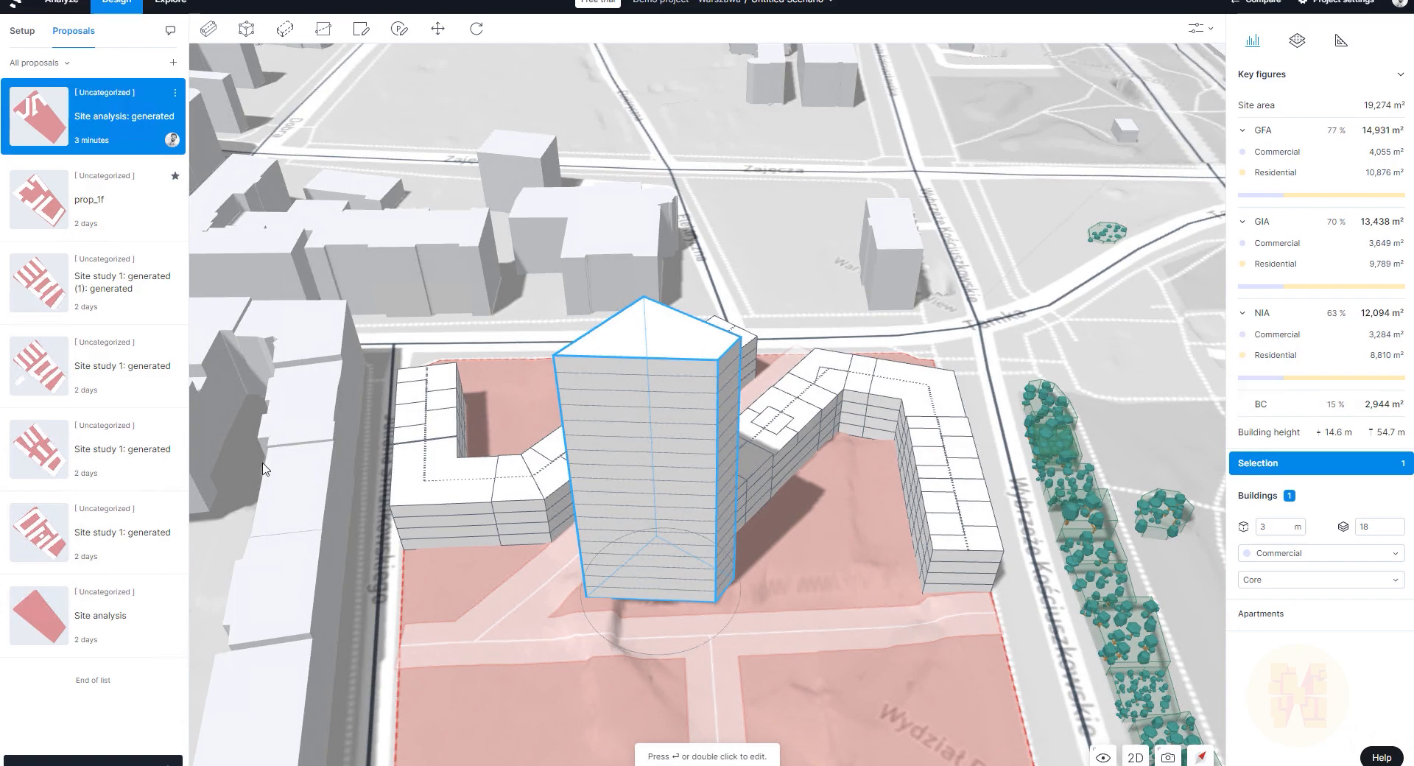
scroll(713, 438, down, 3)
scroll(714, 438, down, 1)
right_drag(736, 470, 808, 465)
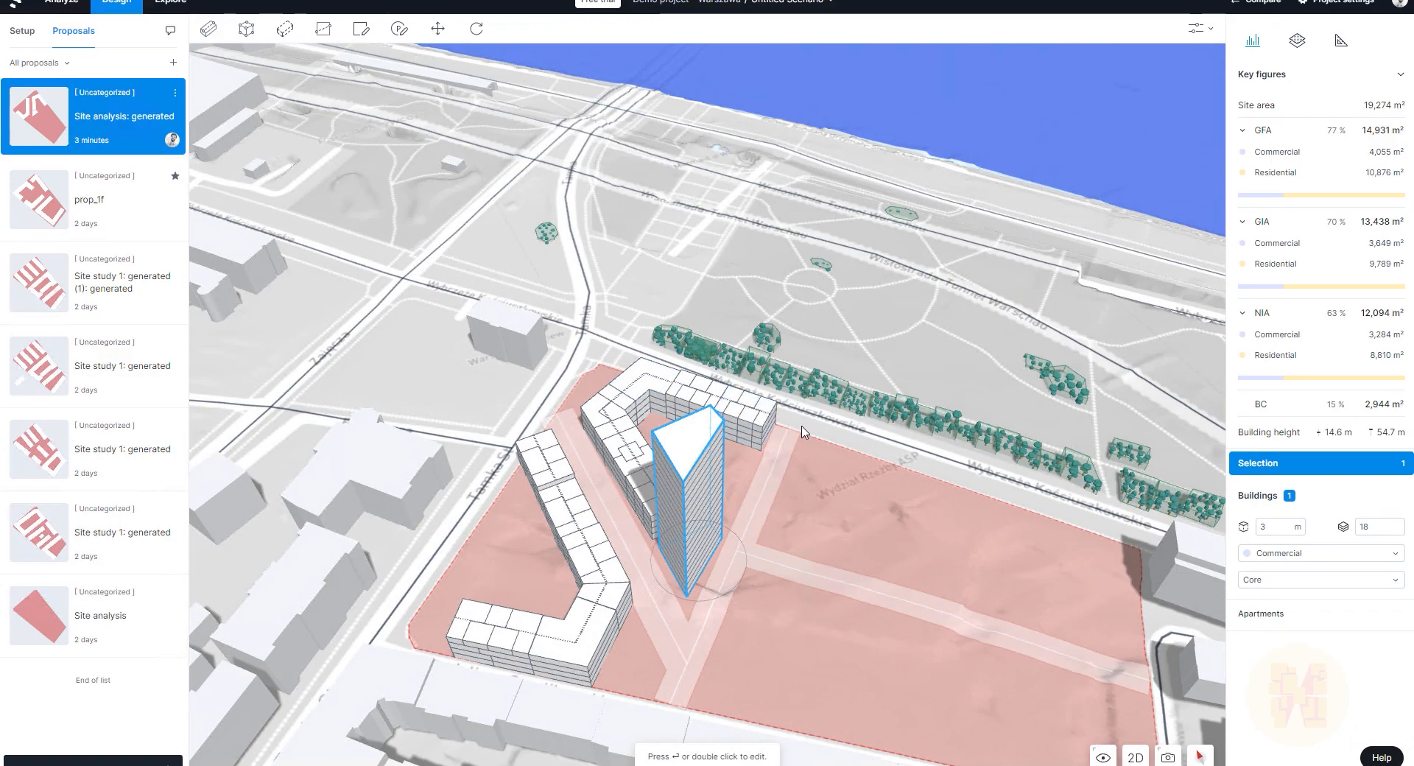
scroll(738, 484, down, 3)
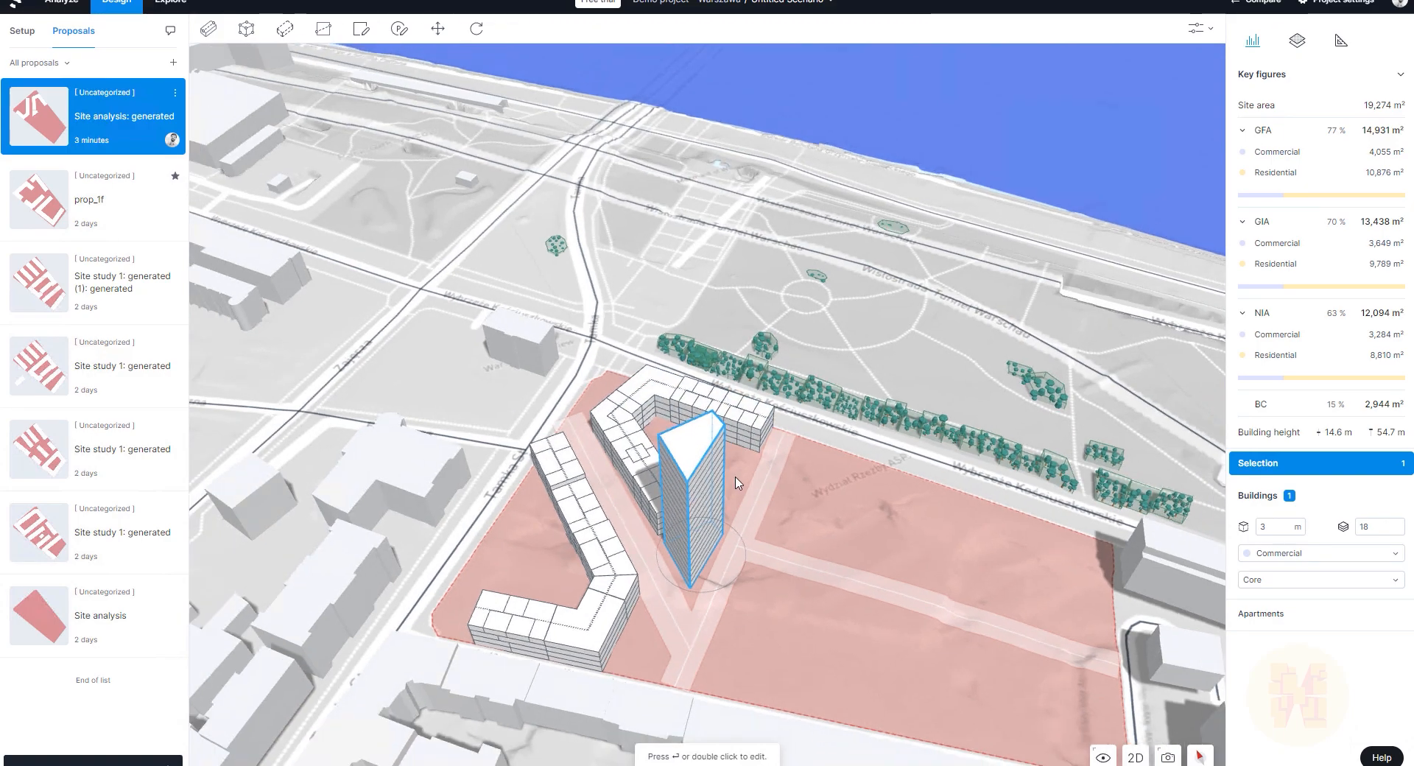
scroll(1056, 675, up, 1)
scroll(1045, 662, up, 2)
scroll(766, 530, up, 3)
drag(757, 573, 805, 483)
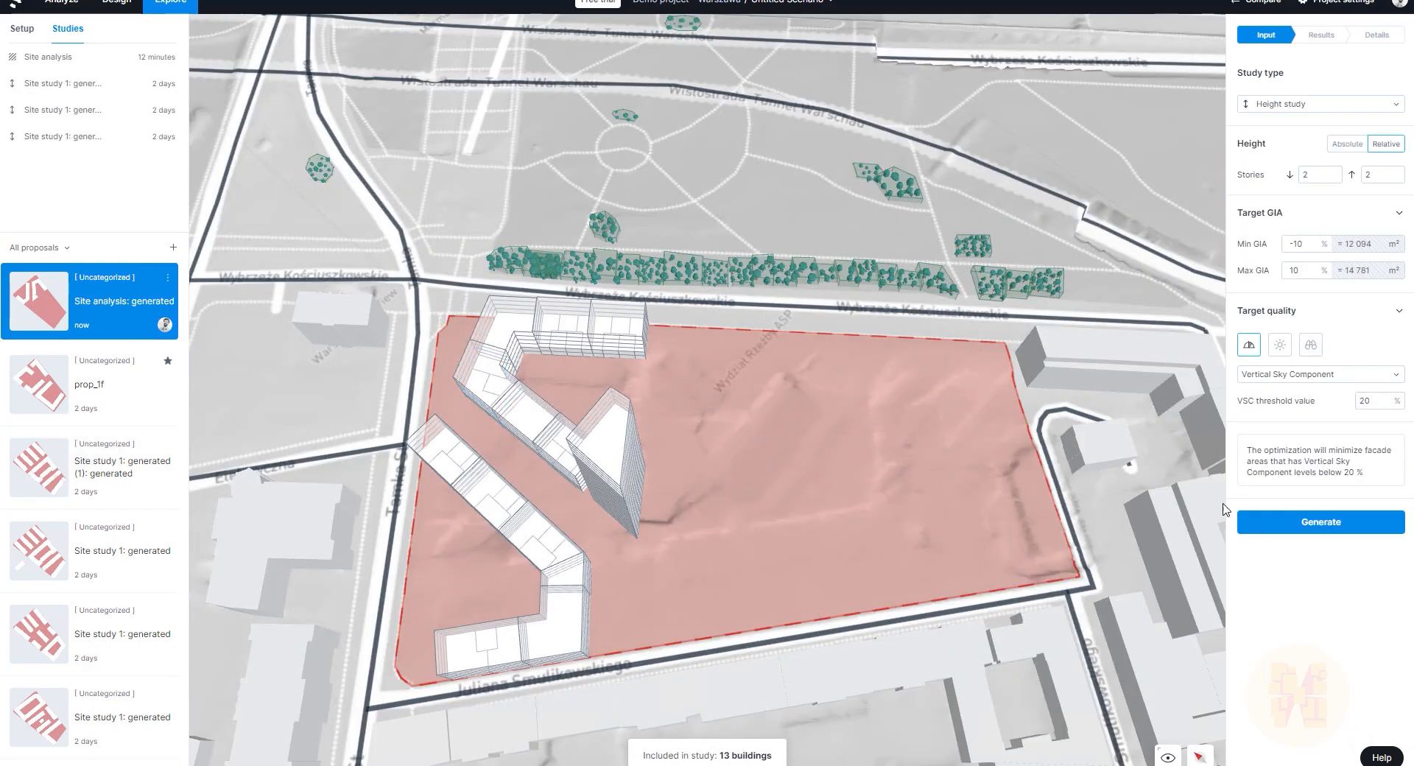
Step: Run a Site study with the upper-left and triangular plots excluded and the right plot included
click(1268, 103)
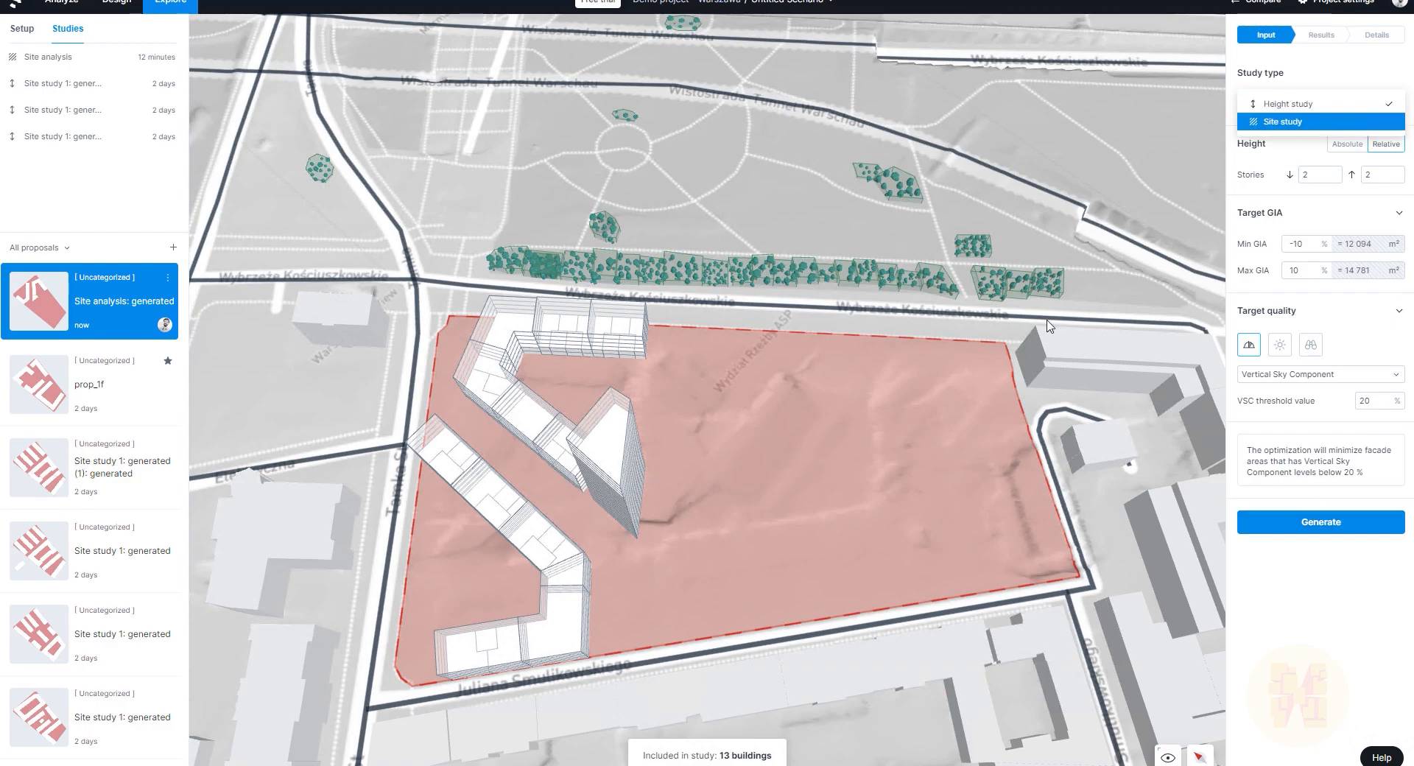
click(1309, 131)
scroll(772, 516, up, 5)
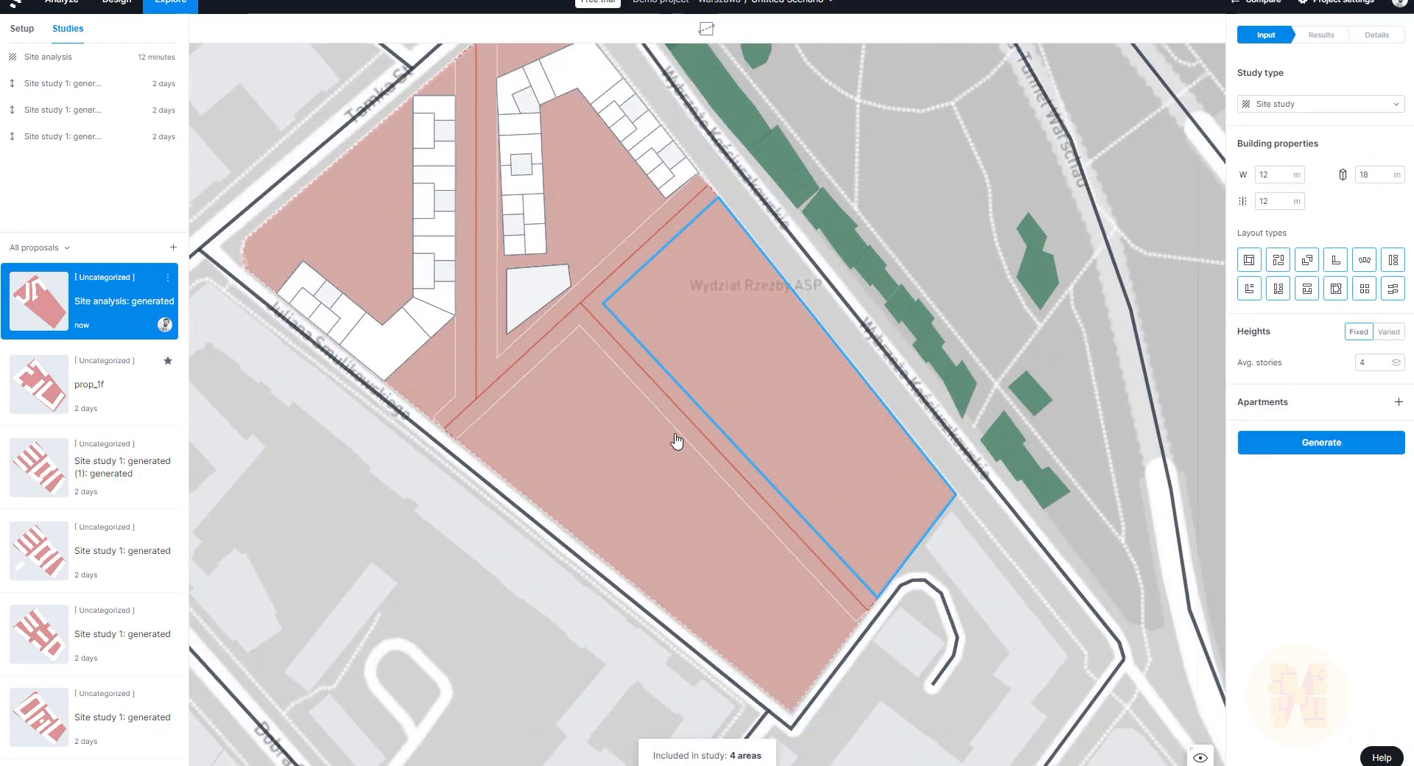
click(437, 373)
click(589, 377)
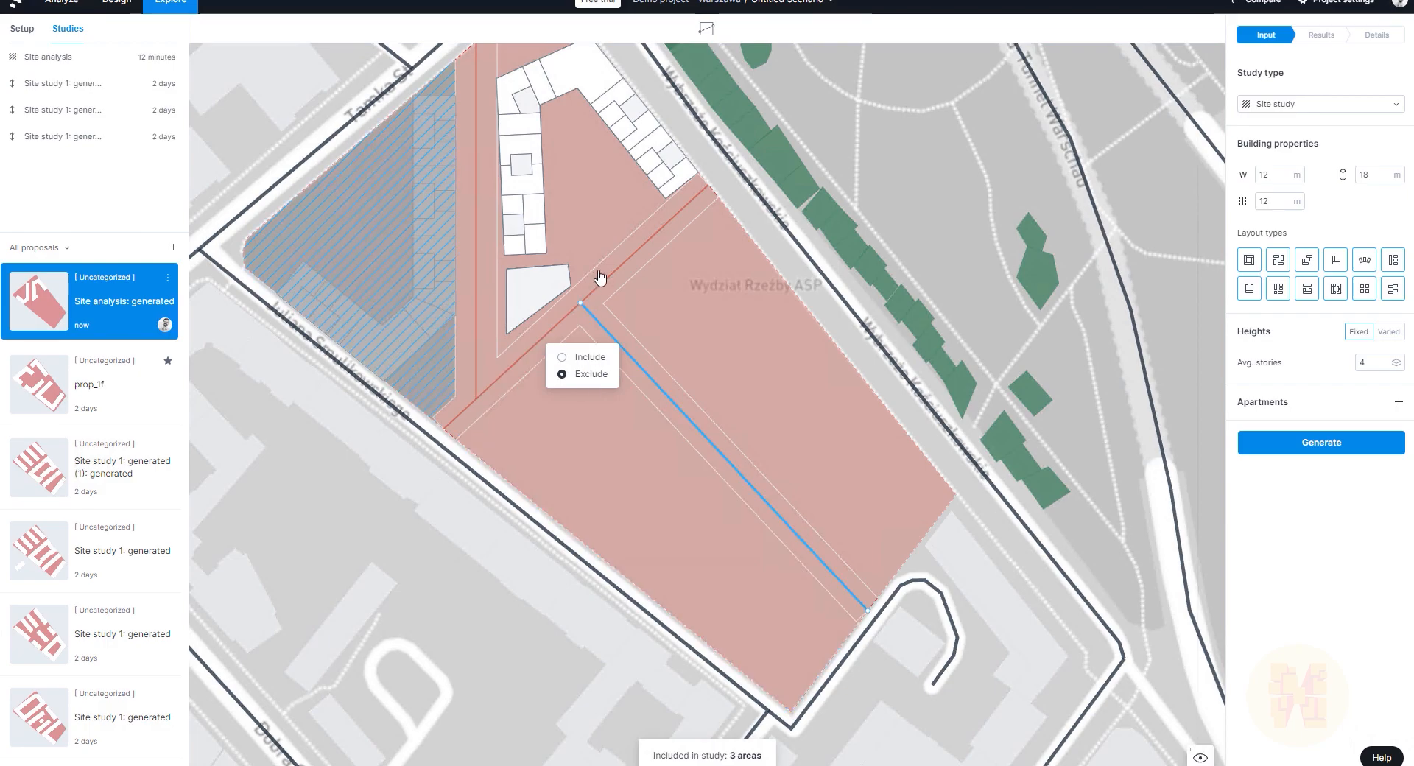
click(634, 282)
click(760, 223)
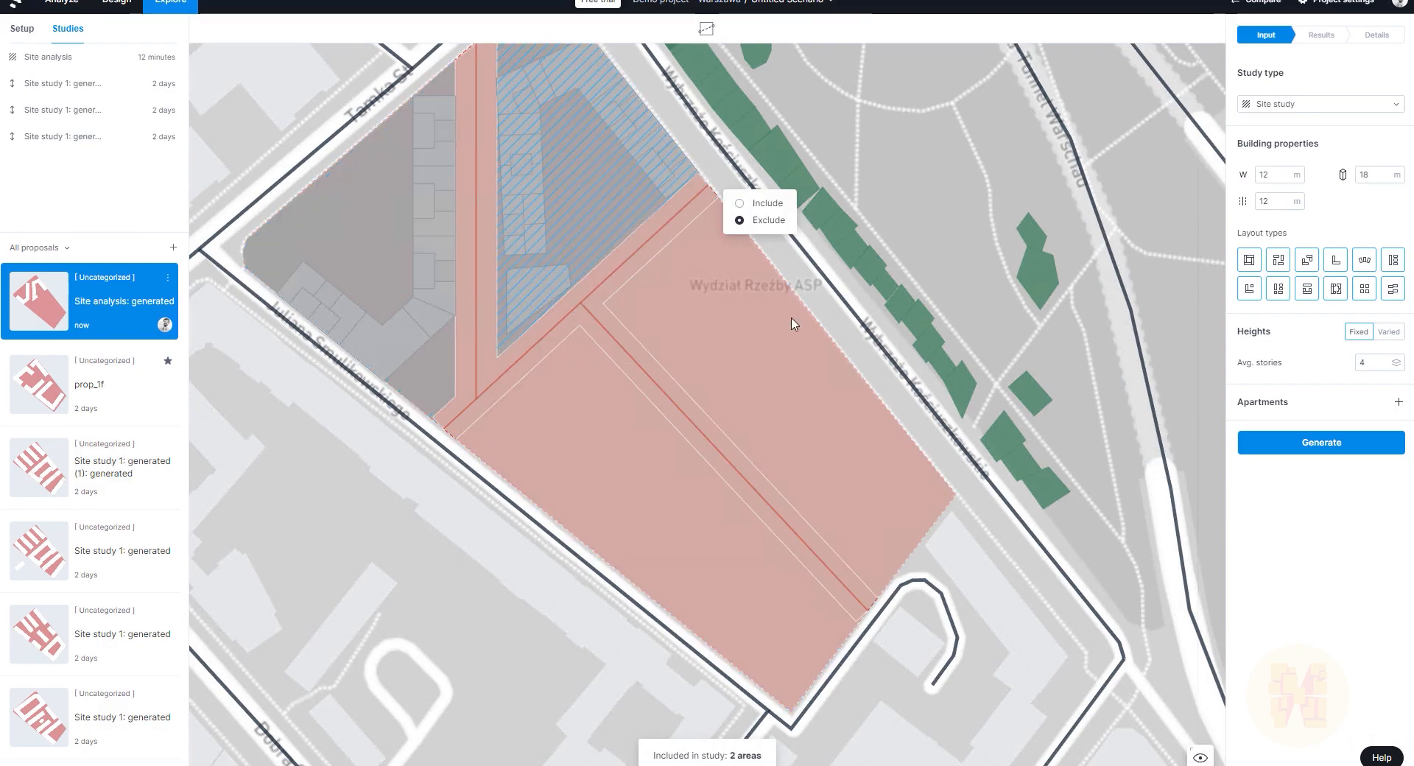
click(757, 324)
click(1330, 444)
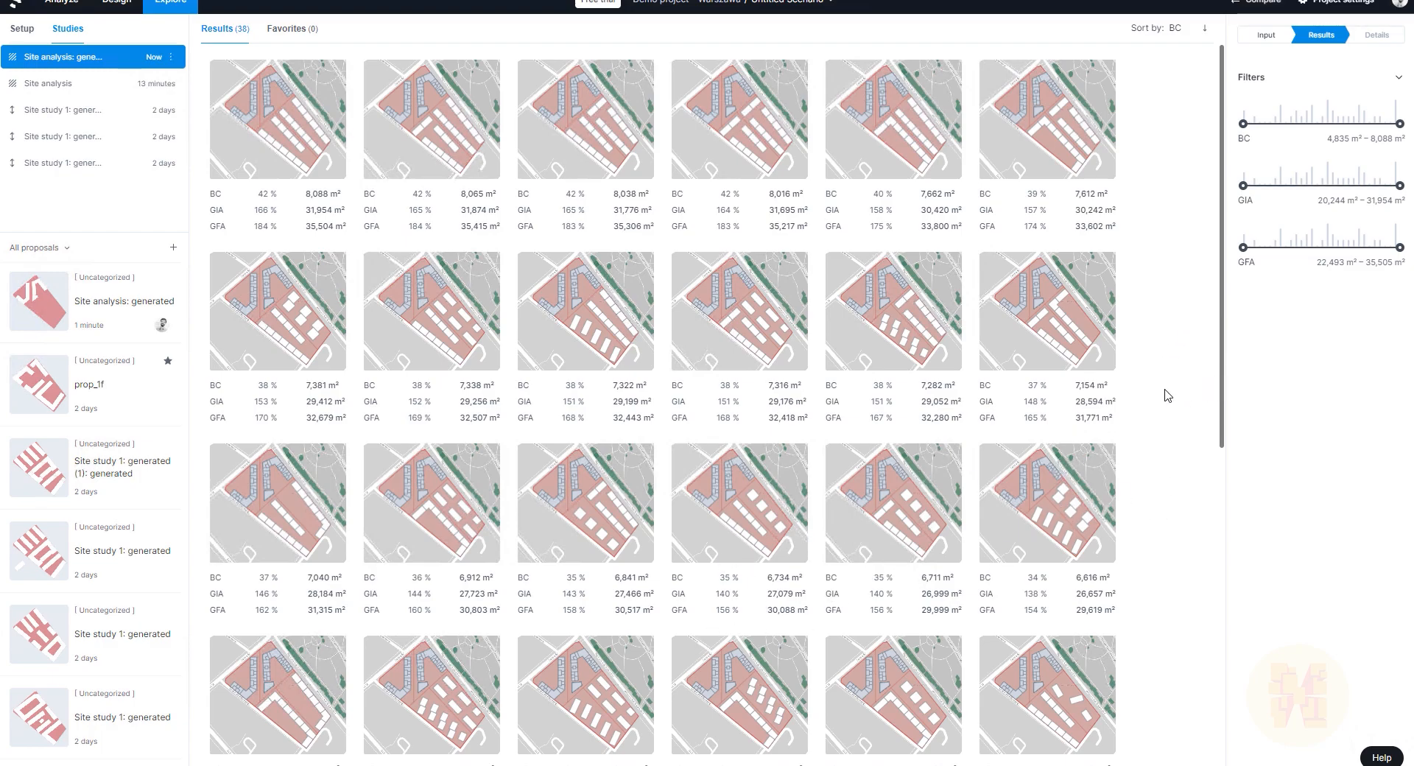
Step: Preview the BC 32 % layout with 28,052 m² GFA and add it to the proposal list
scroll(1082, 412, down, 7)
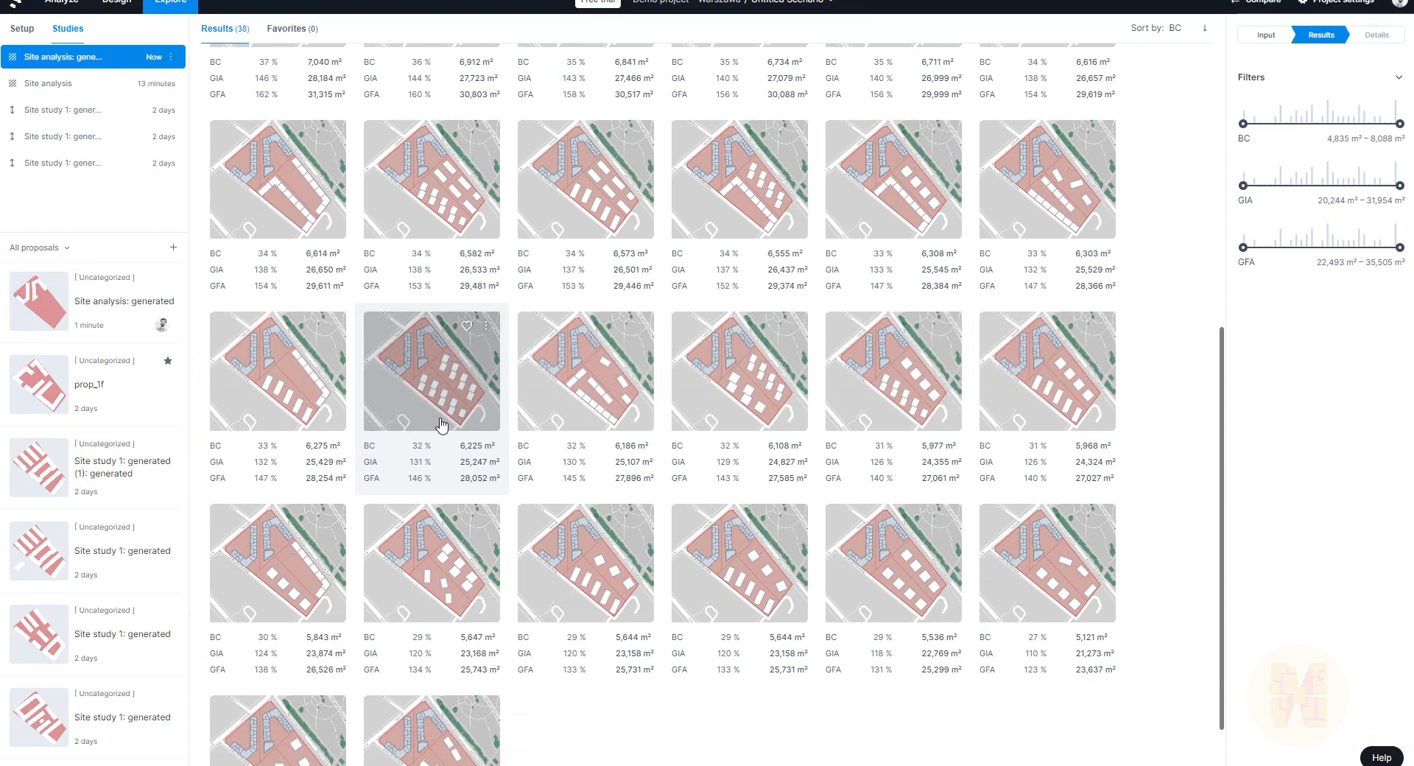
click(462, 377)
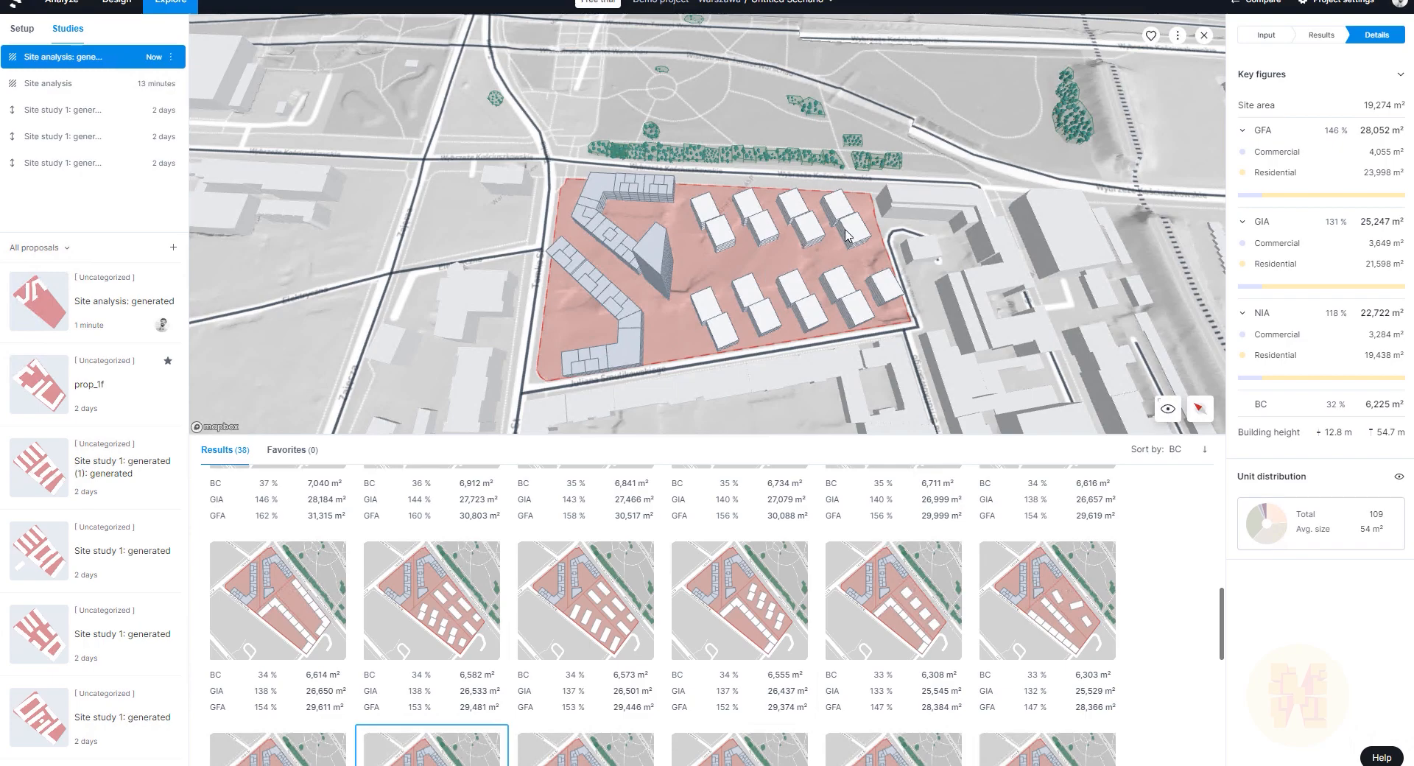
scroll(585, 626, down, 1)
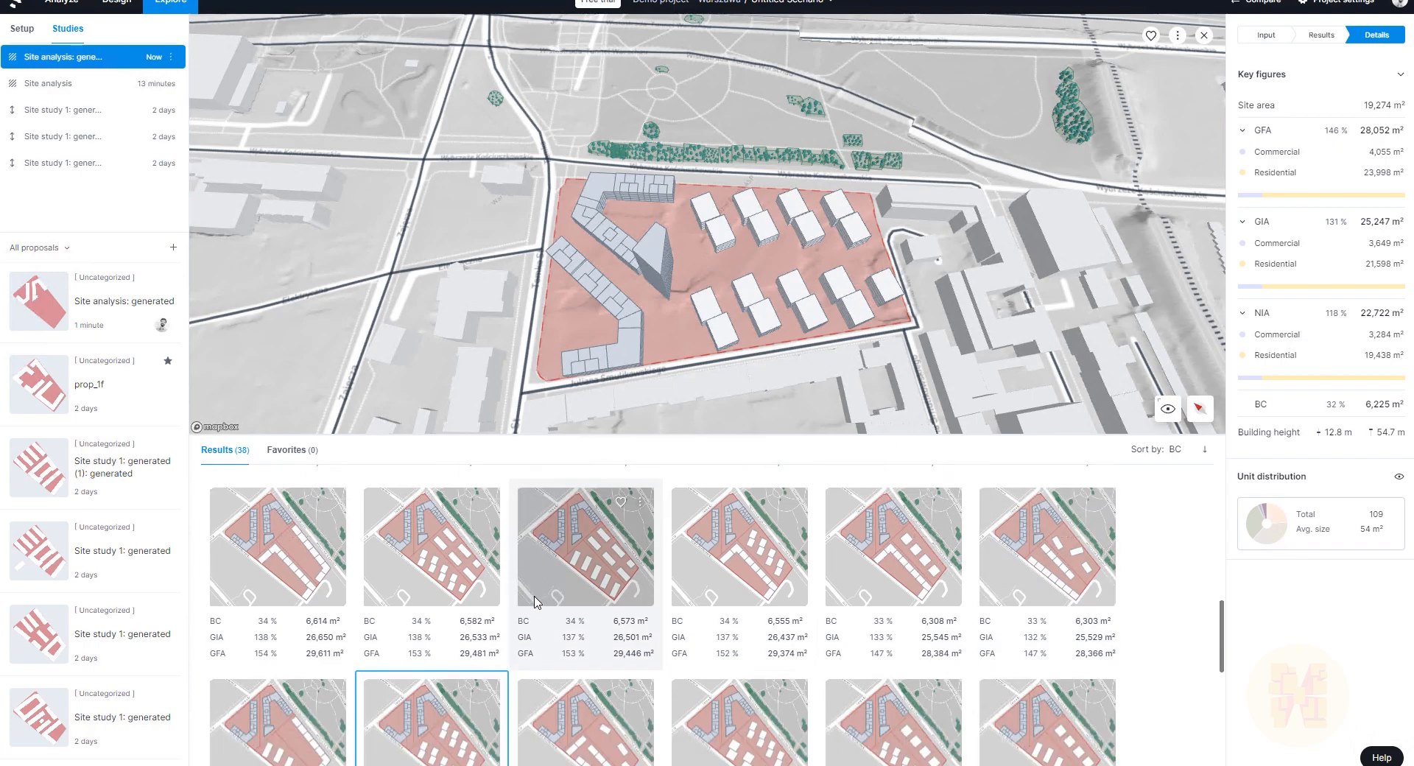
right_click(416, 731)
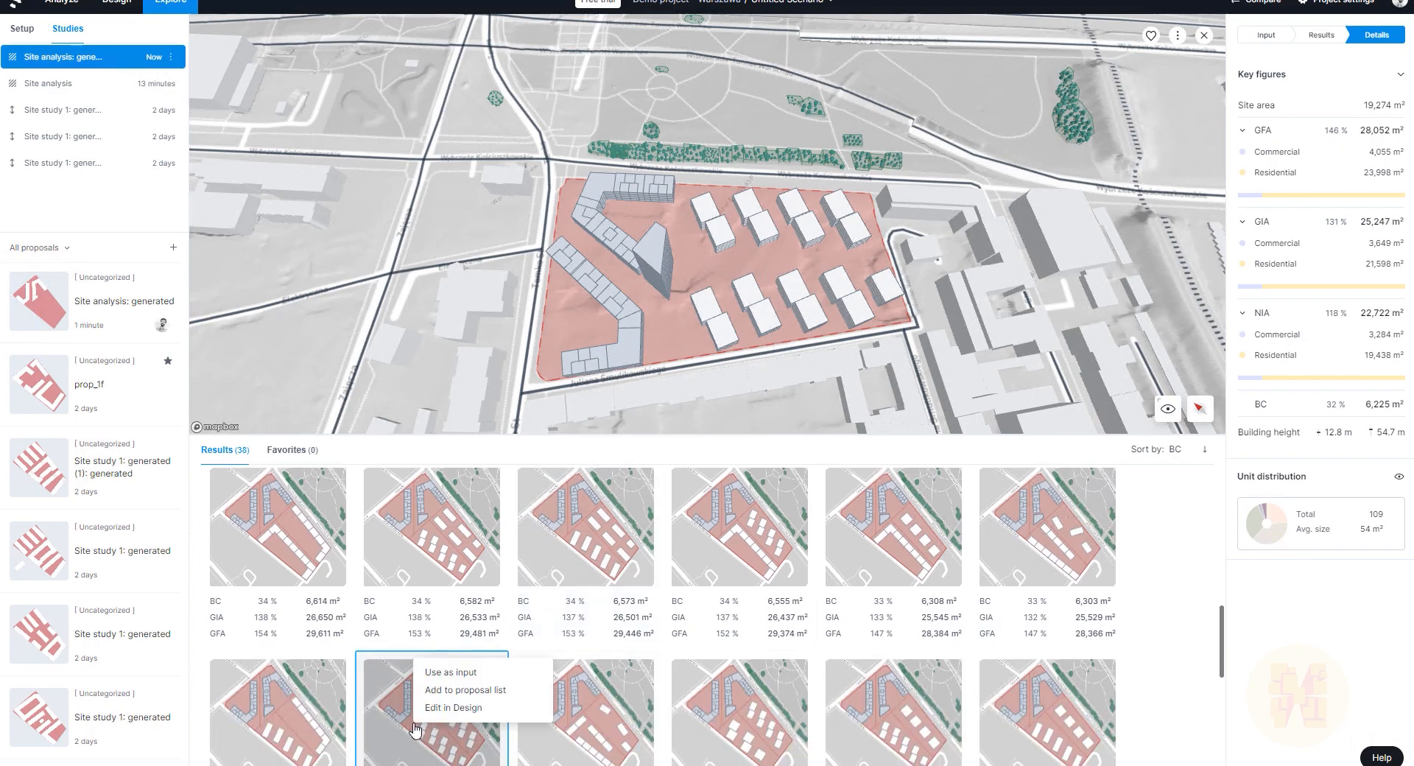
click(464, 700)
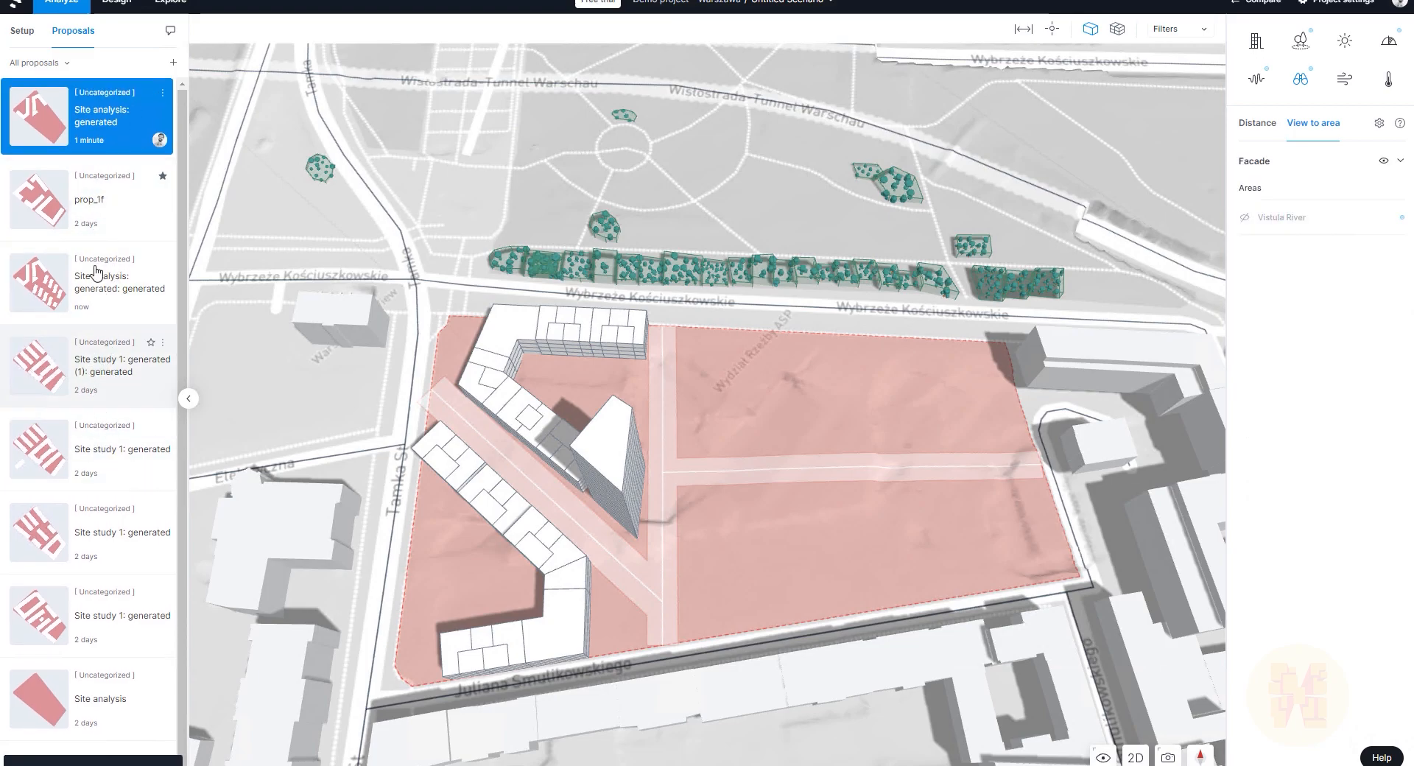
Step: Open the 'Site analysis: generated: generated' proposal and orbit and zoom around the site
click(77, 302)
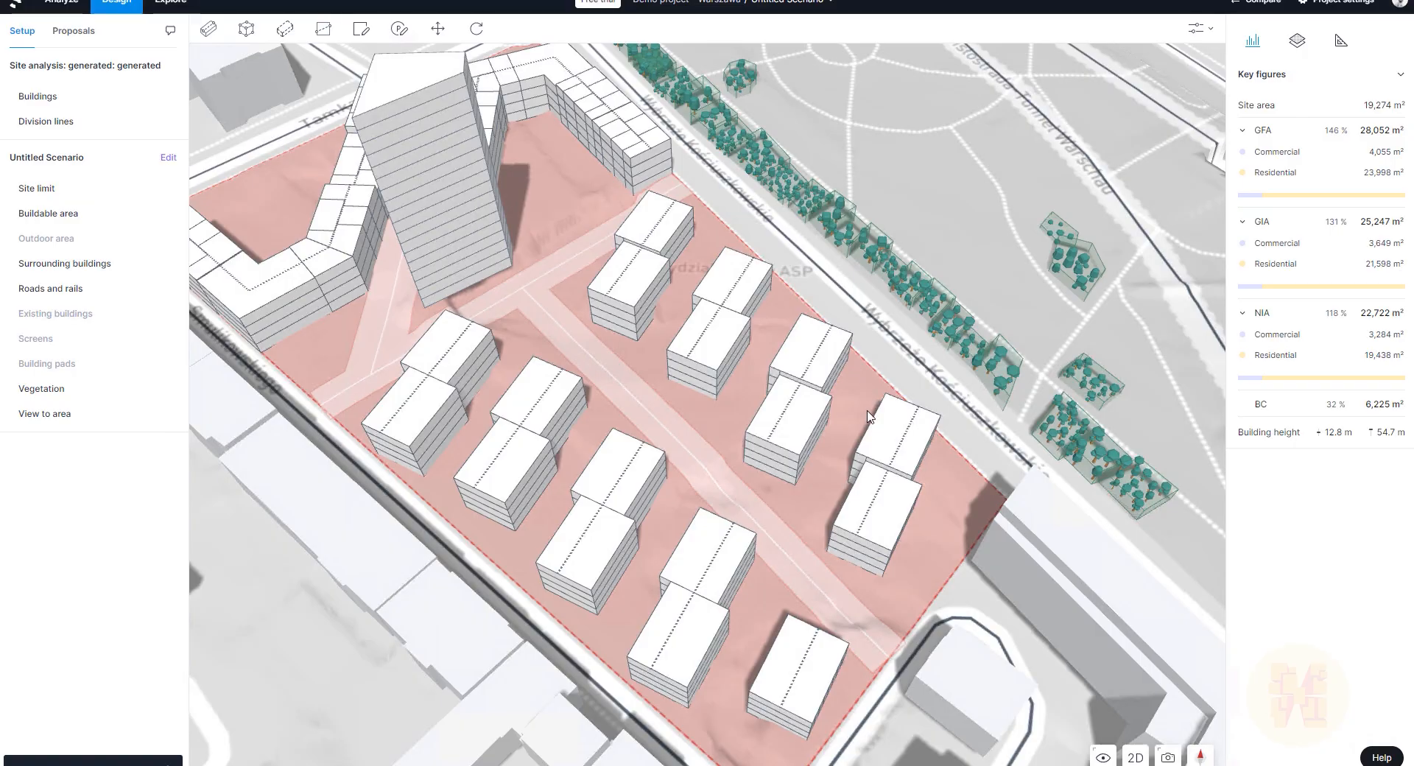
scroll(676, 356, down, 2)
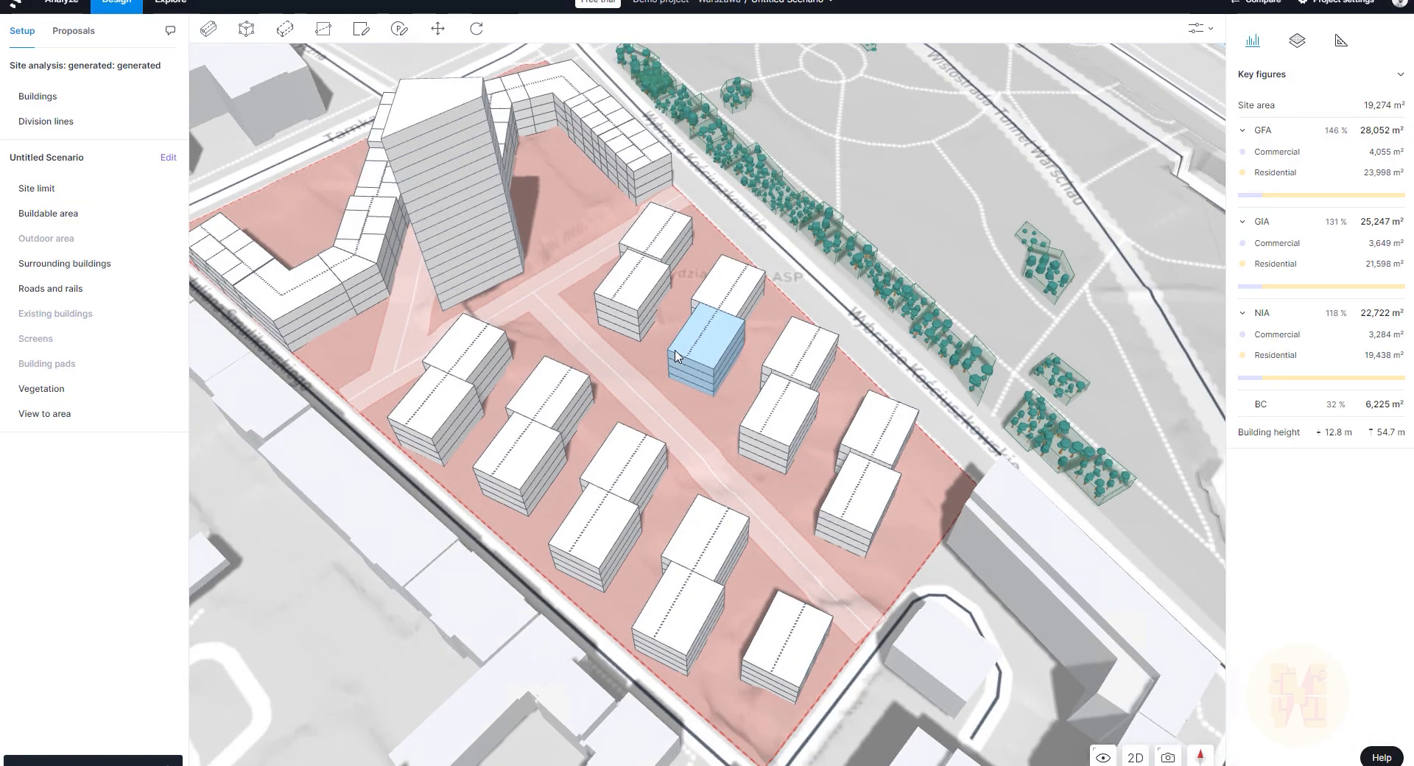
scroll(589, 340, down, 3)
right_drag(611, 373, 690, 377)
scroll(853, 511, up, 4)
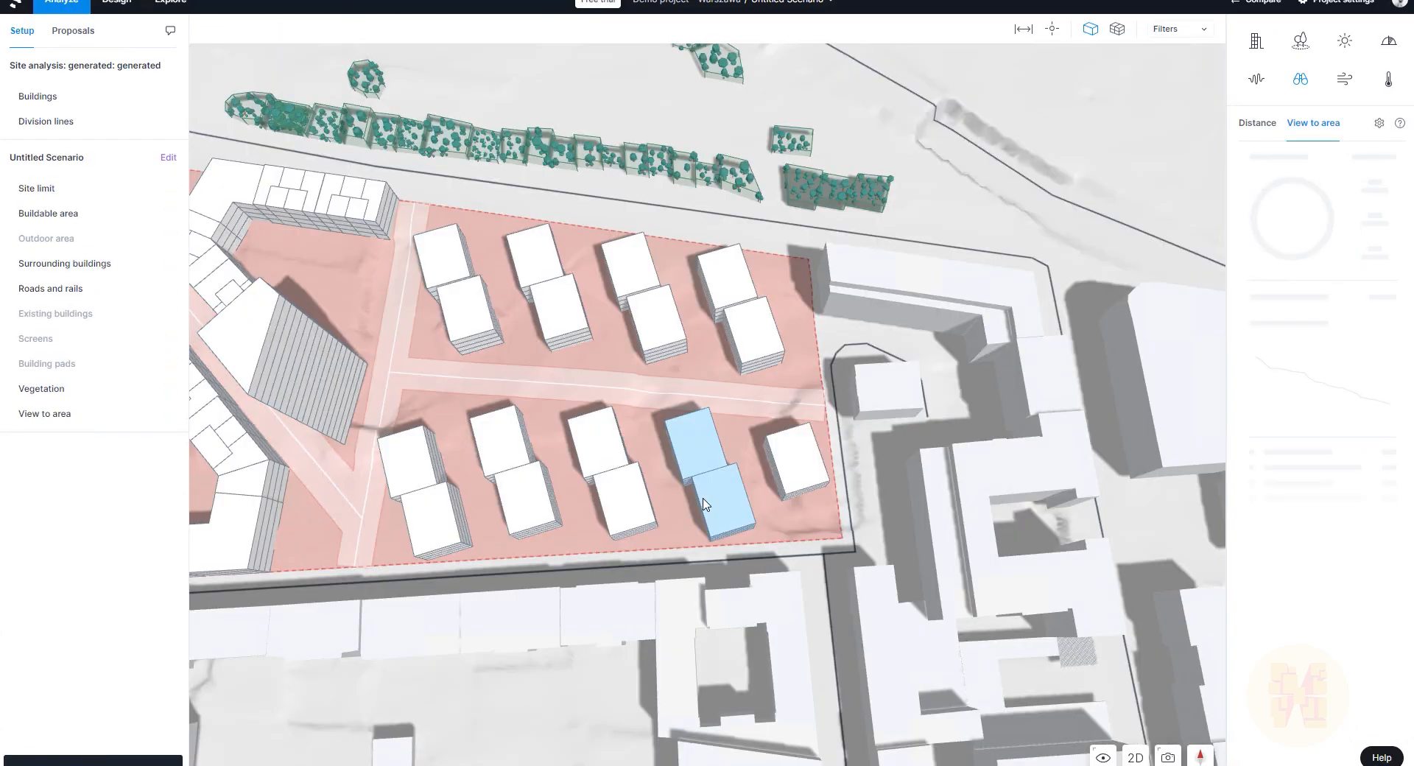
right_drag(699, 503, 847, 489)
scroll(964, 452, up, 5)
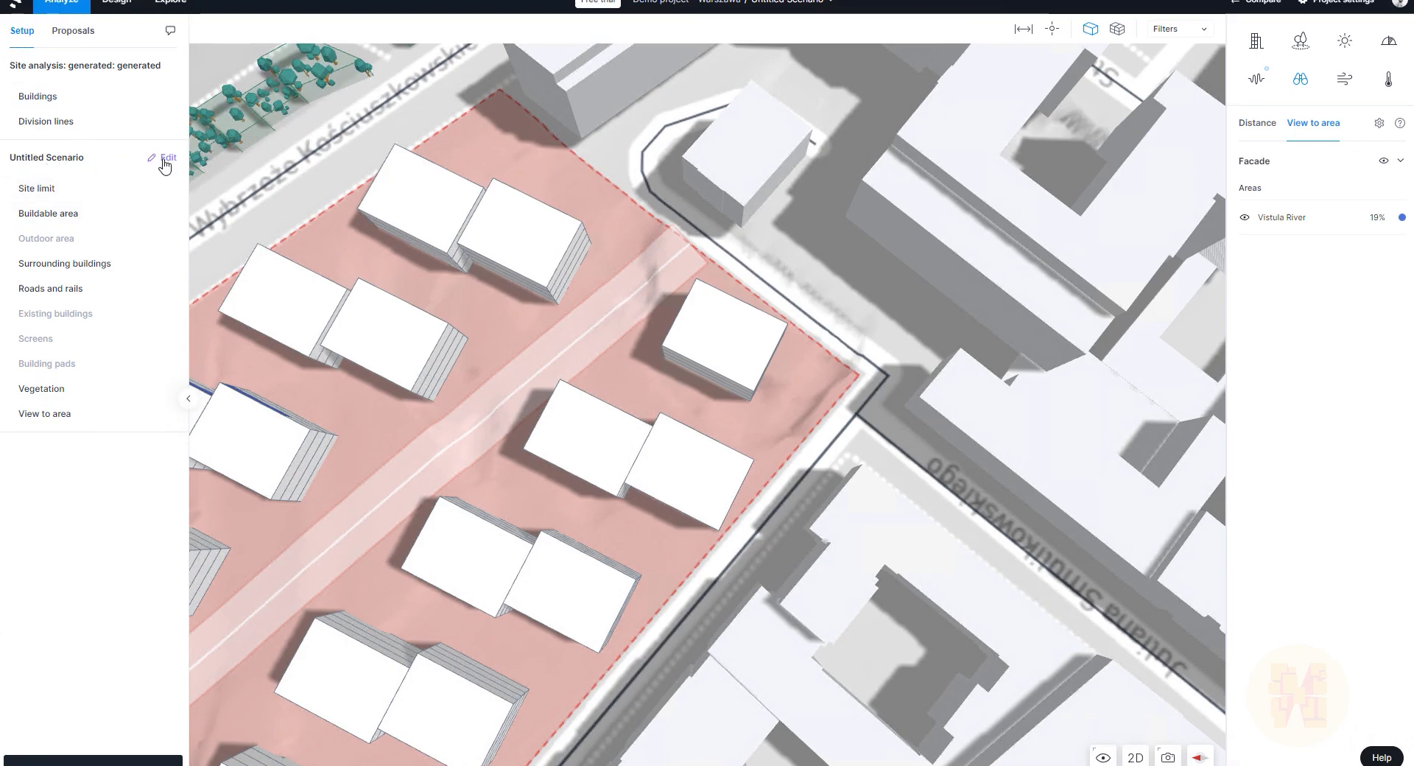
Step: Edit the site setup, hide surrounding buildings and roads, and select the buildable area layer
click(170, 196)
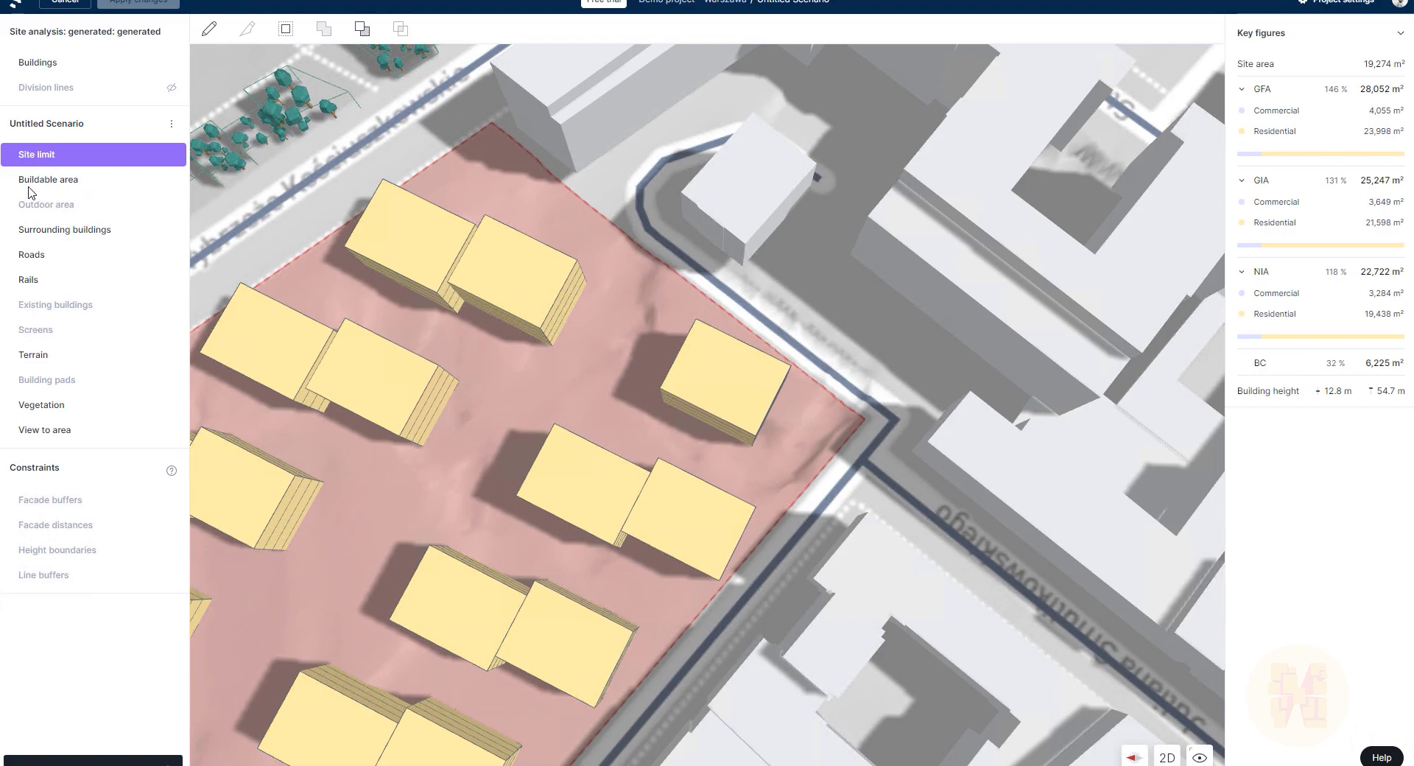
click(59, 184)
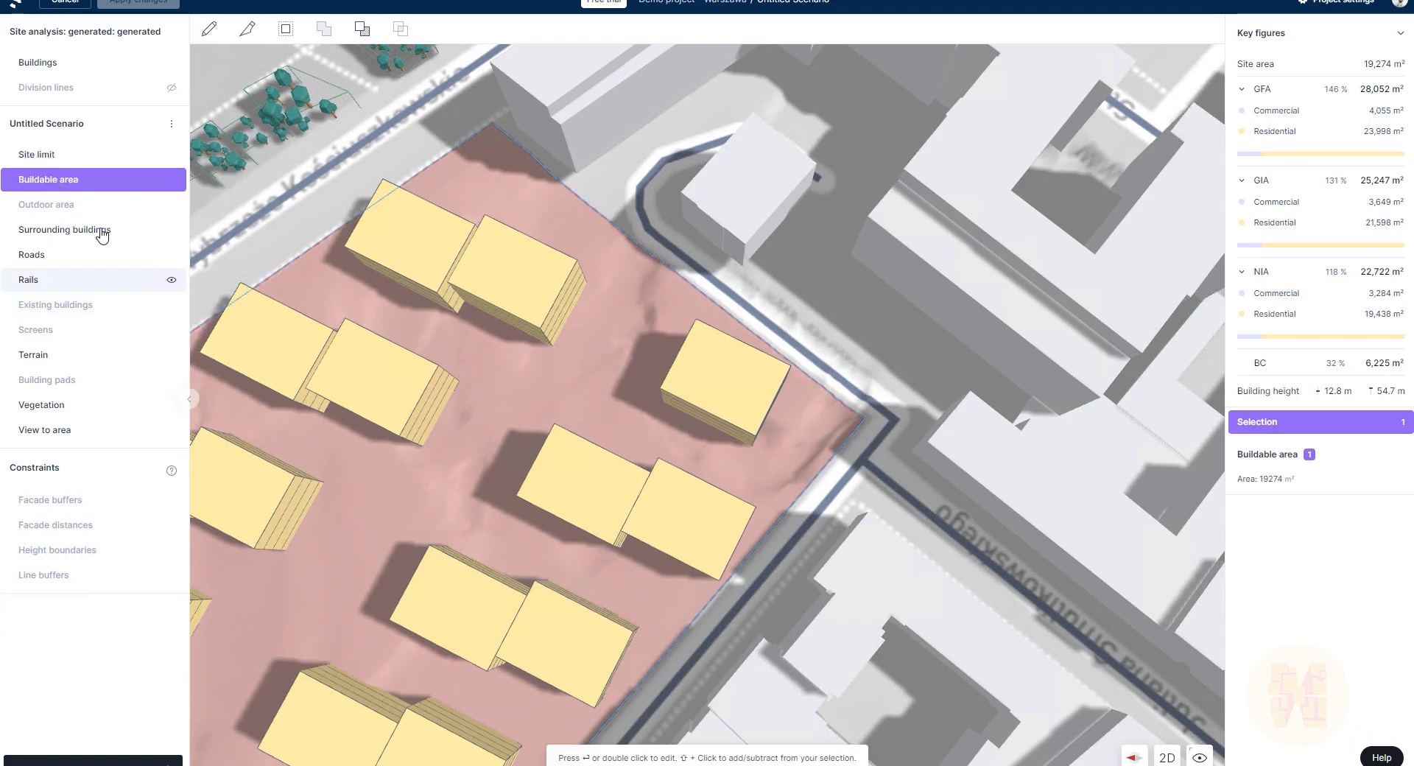
click(818, 404)
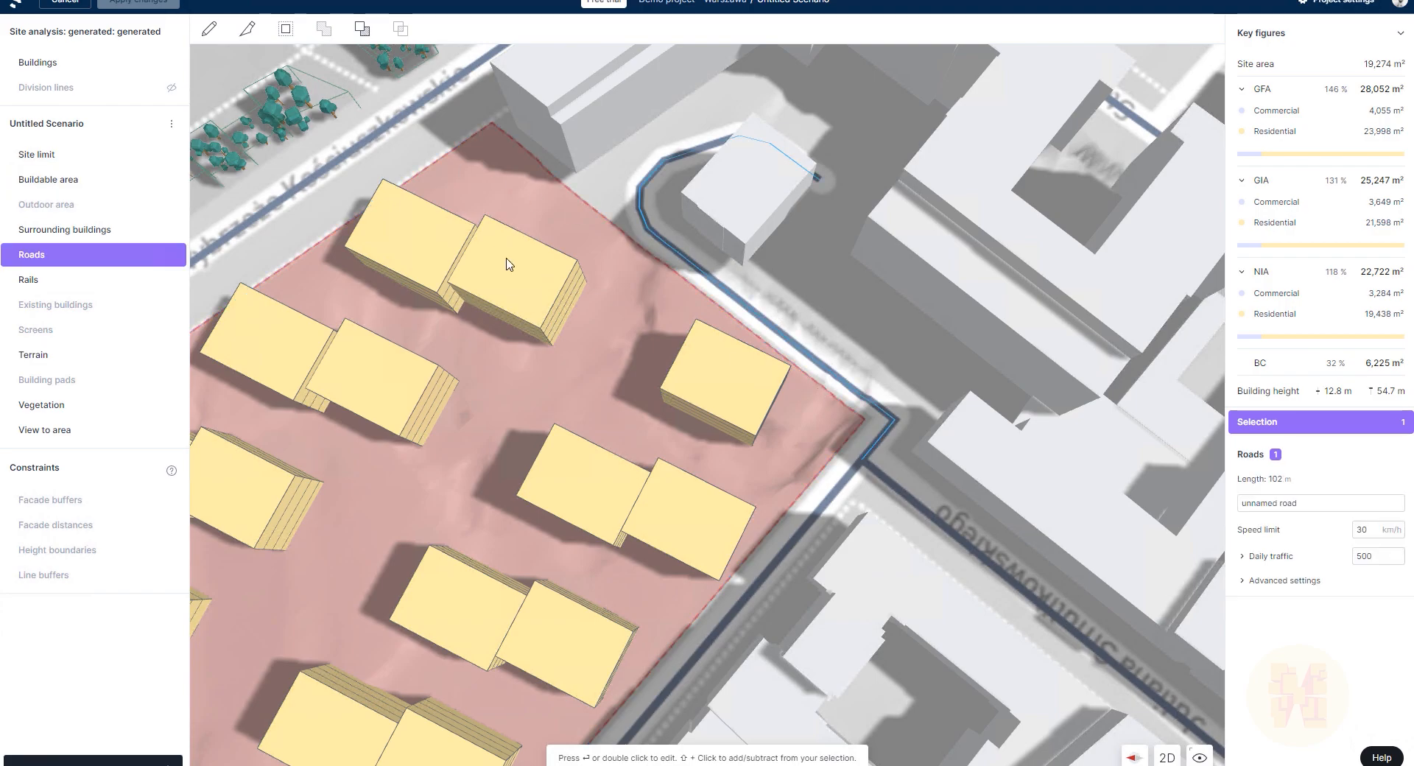
click(81, 204)
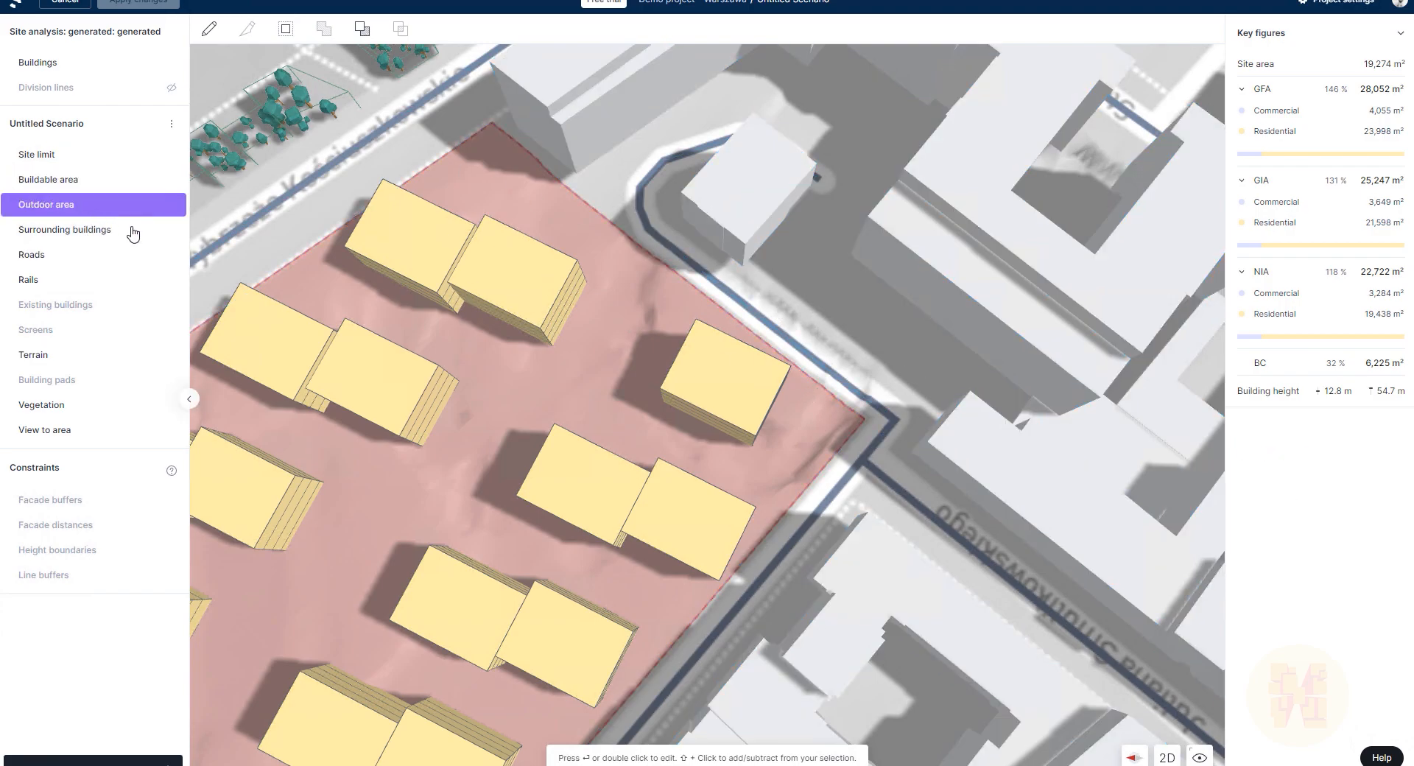
click(171, 230)
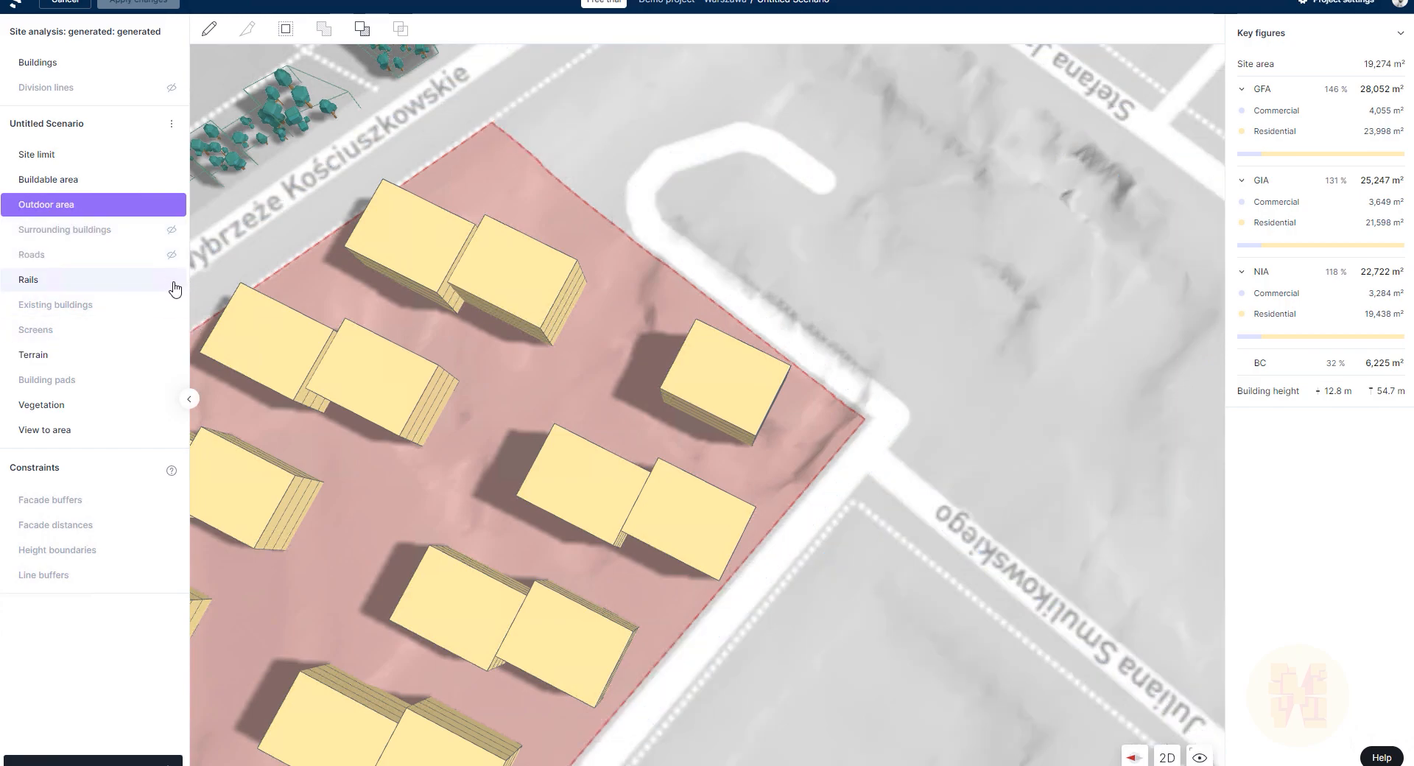
click(108, 291)
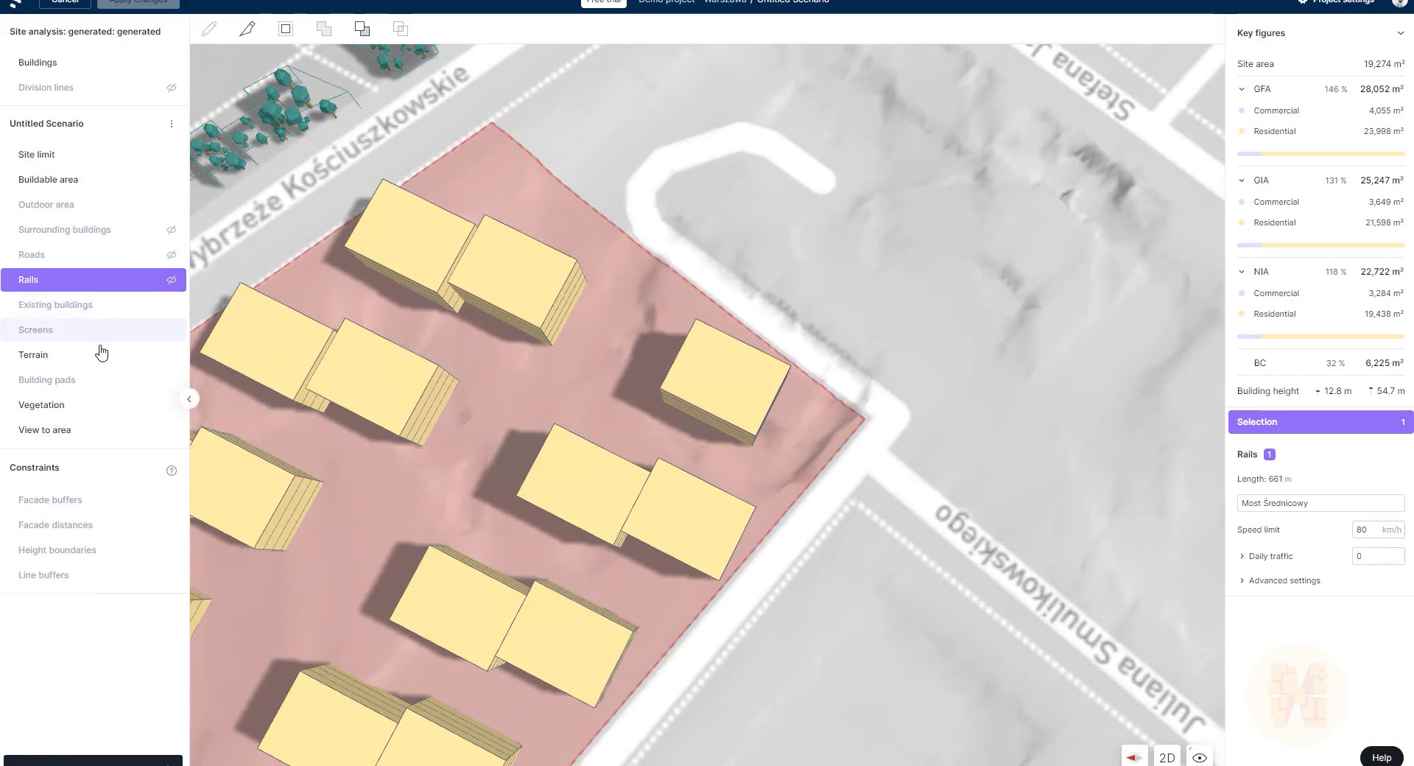
click(72, 358)
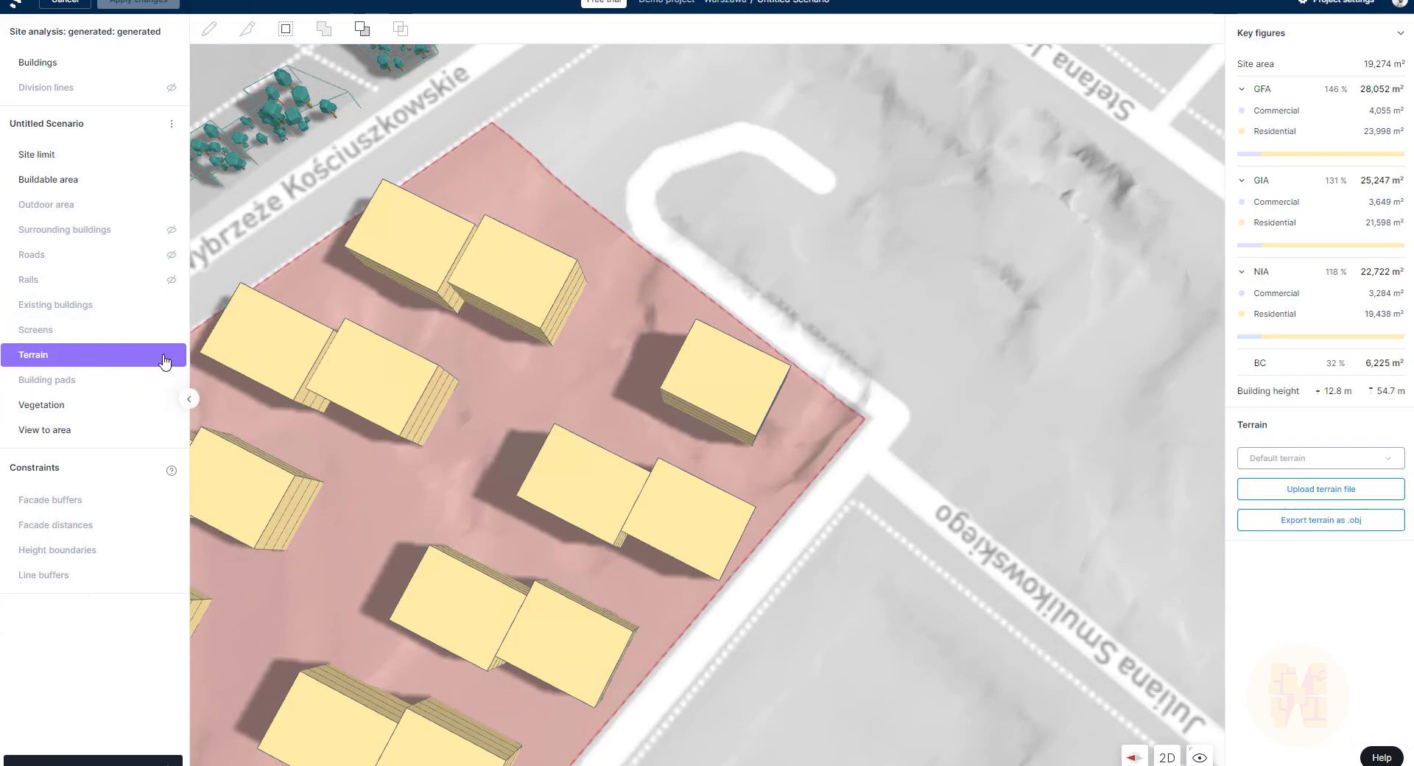
click(141, 358)
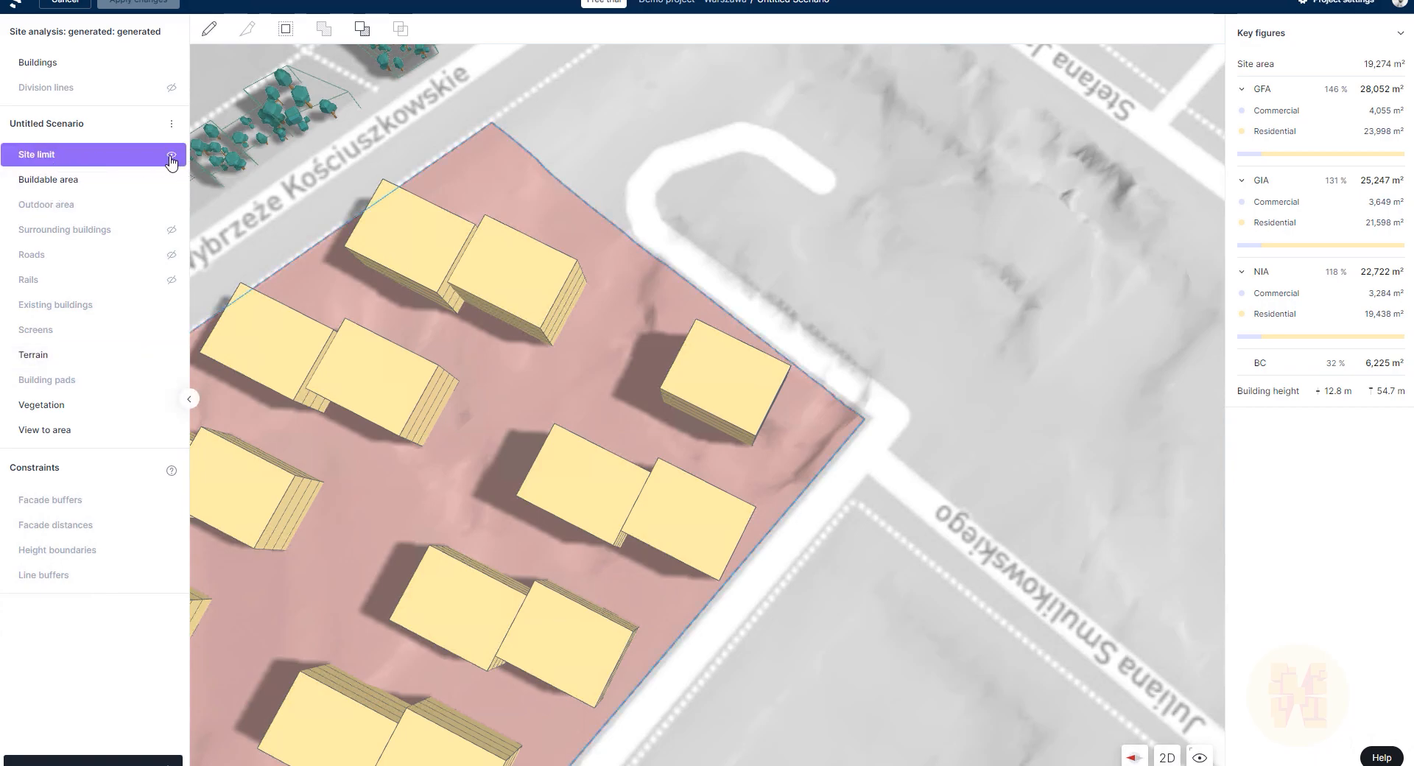
click(114, 185)
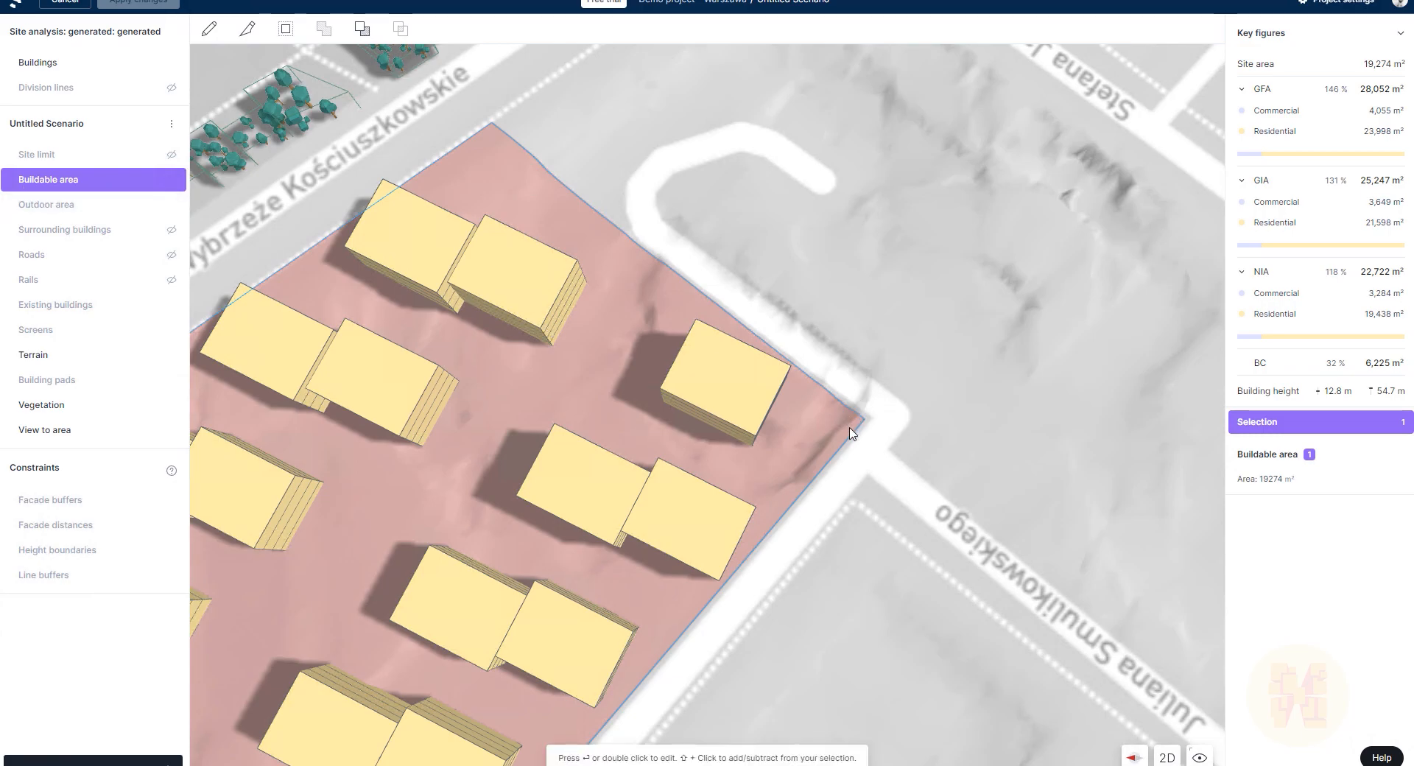
Step: Pull the buildable area's eastern nodes inward to 18,570 m² and bring up the apply confirmation
key(Return)
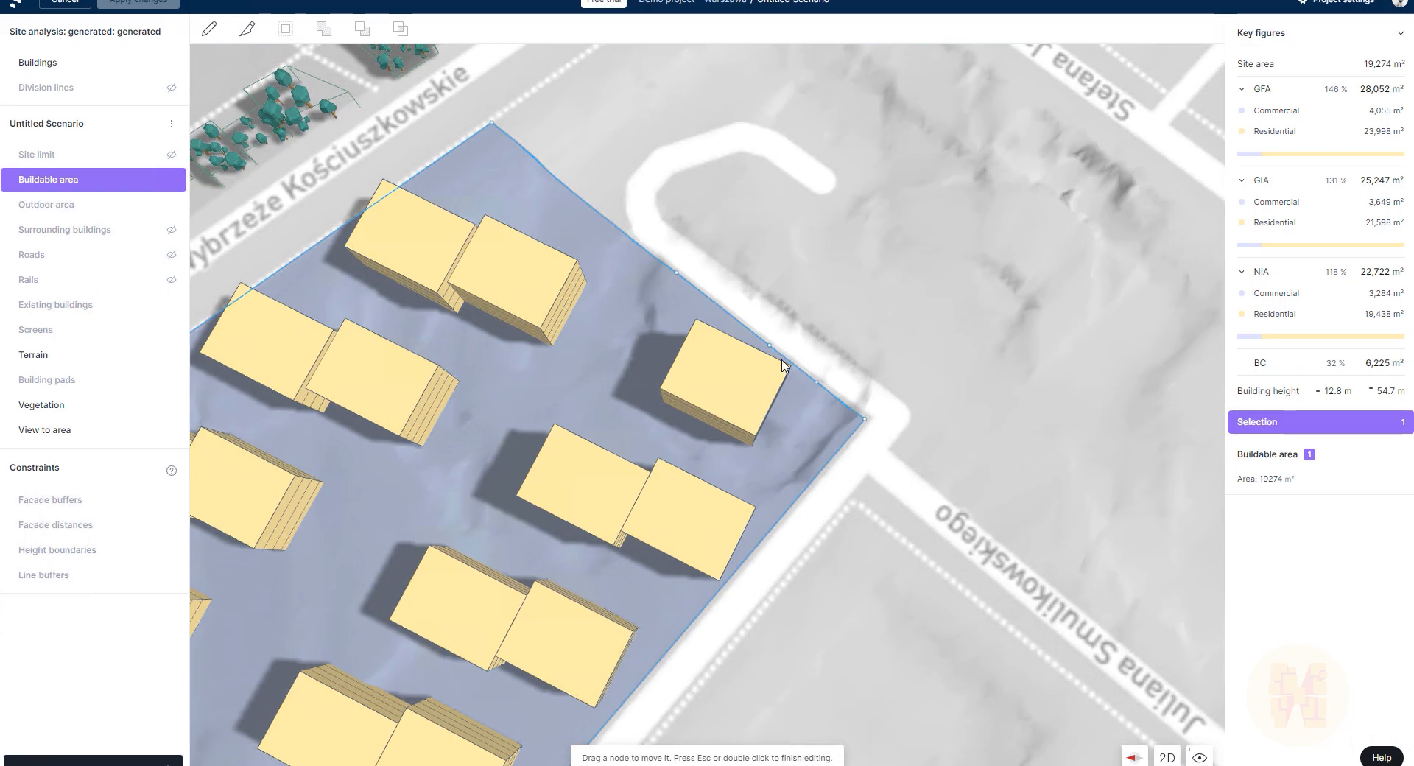
drag(770, 346, 592, 348)
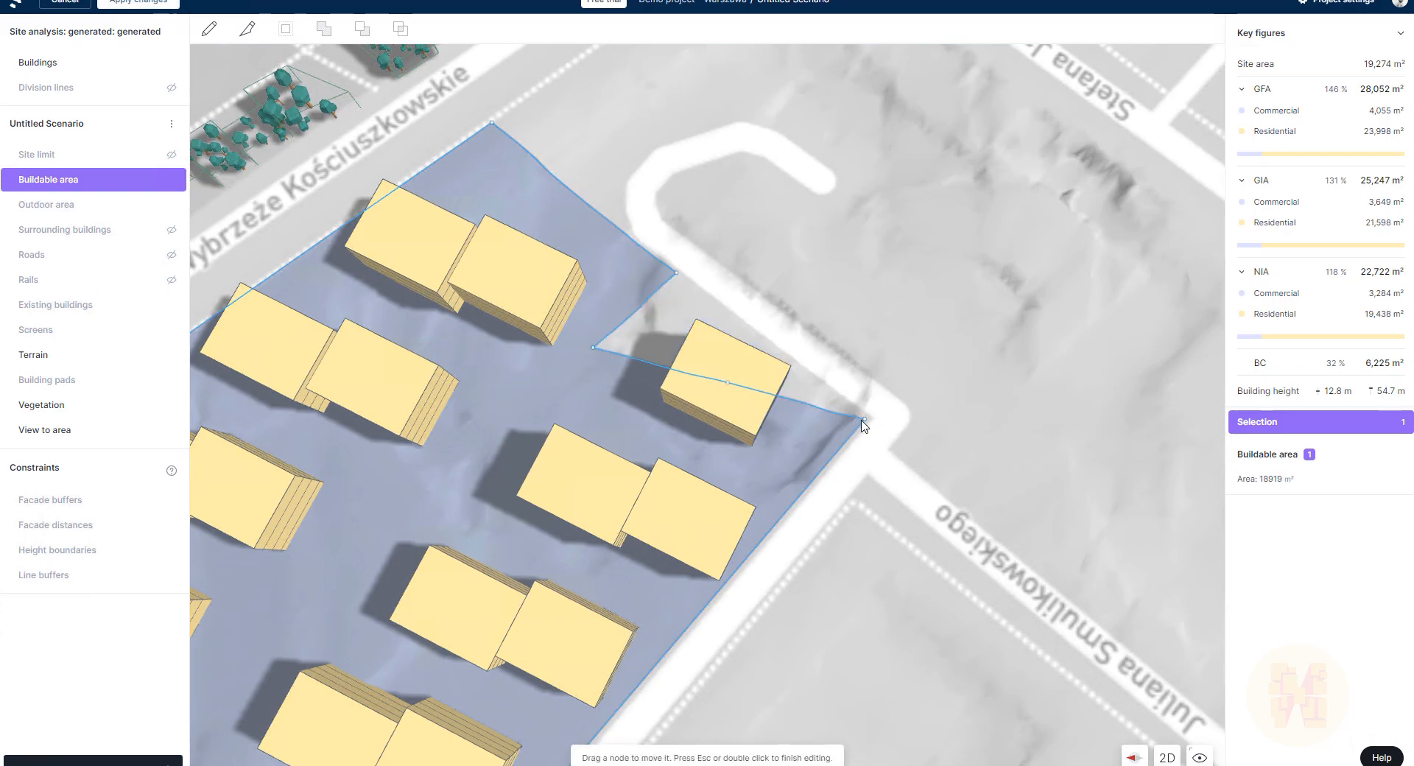
drag(864, 419, 796, 498)
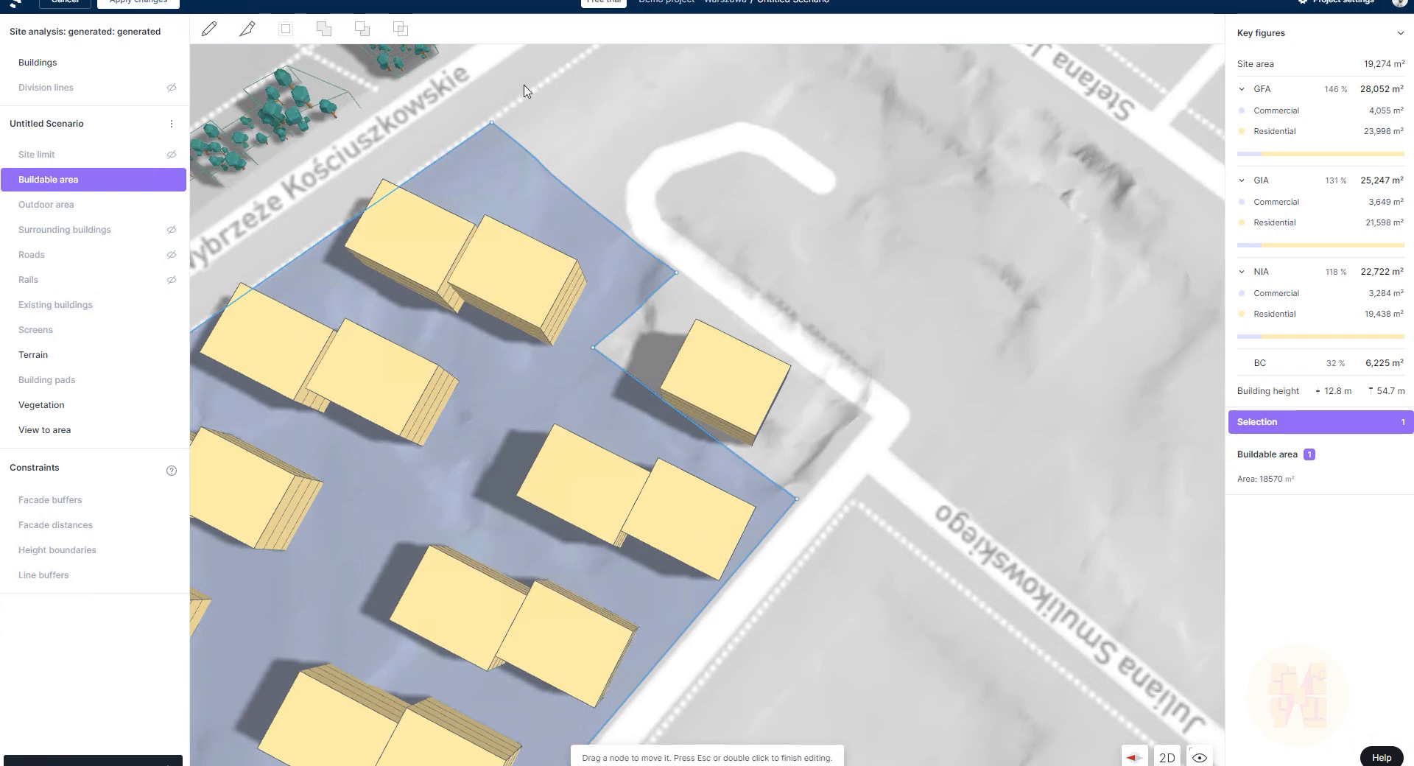
click(167, 3)
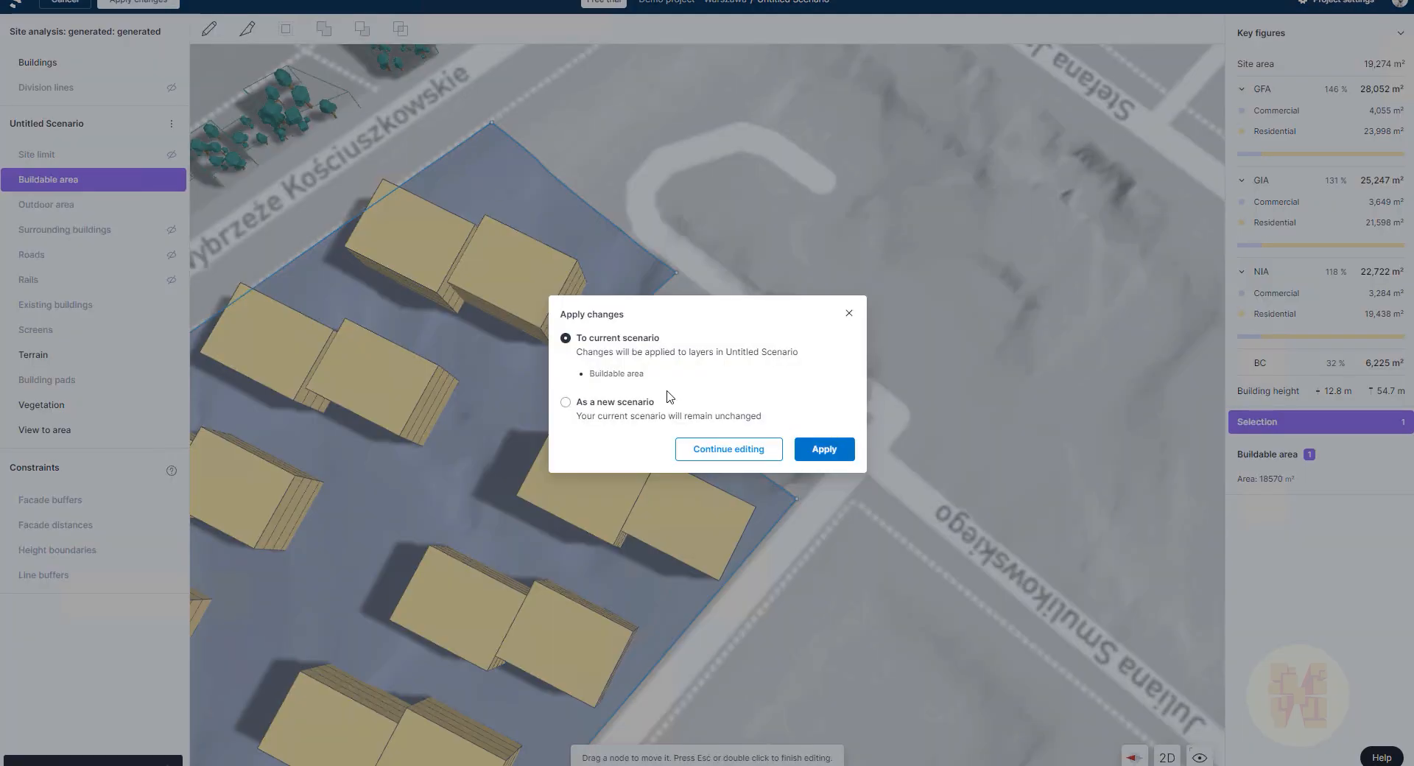
Step: Apply the trimmed buildable area to the current scenario, update the proposal, and go to Explore
click(849, 456)
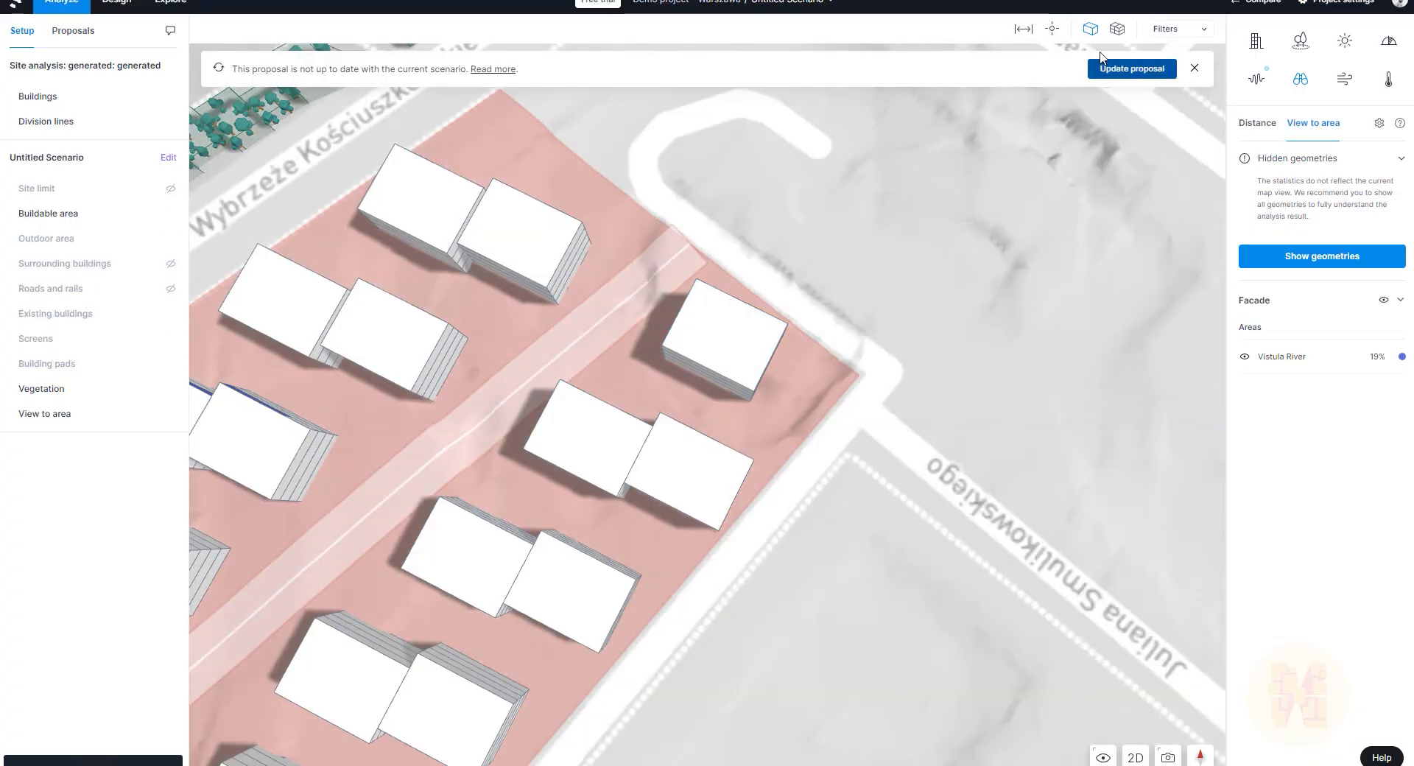
click(1134, 73)
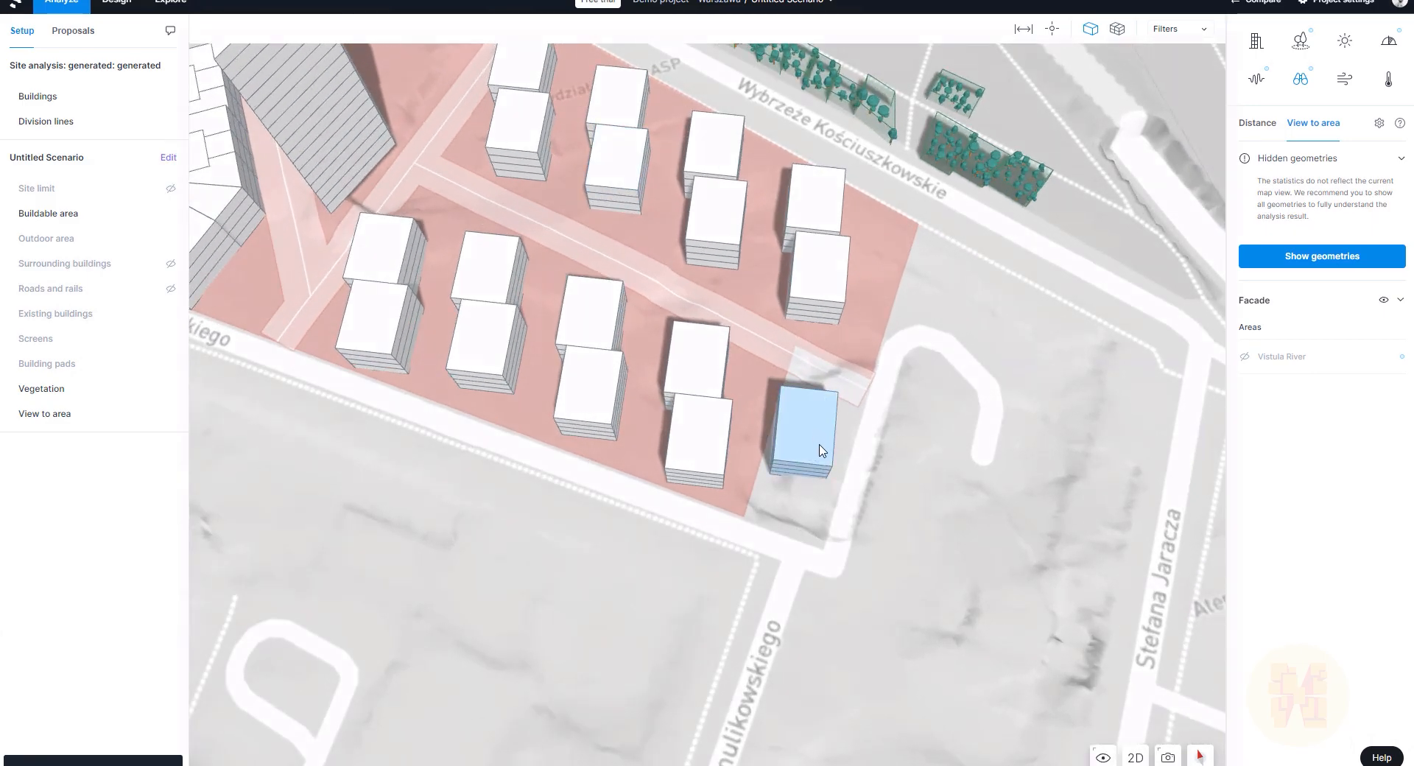
click(822, 451)
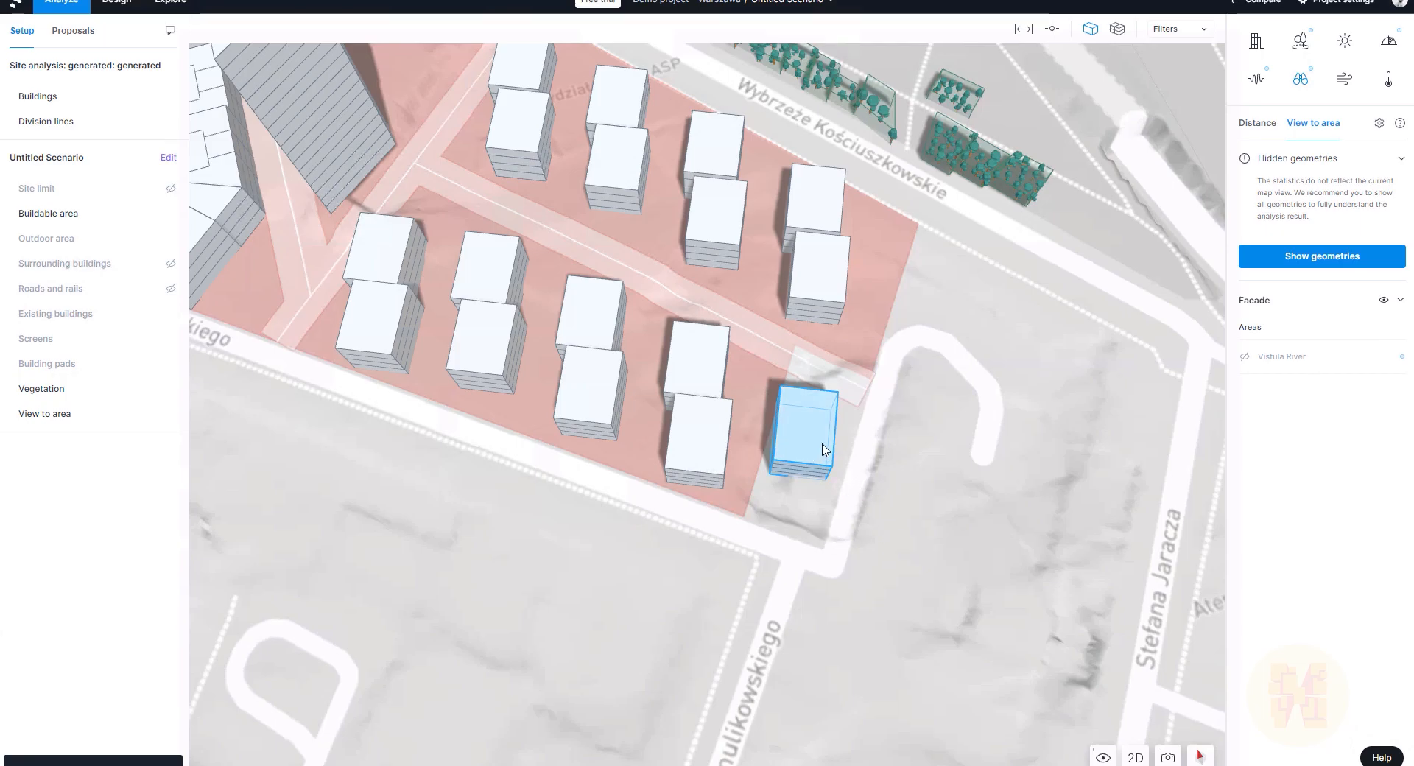
right_drag(904, 523, 888, 485)
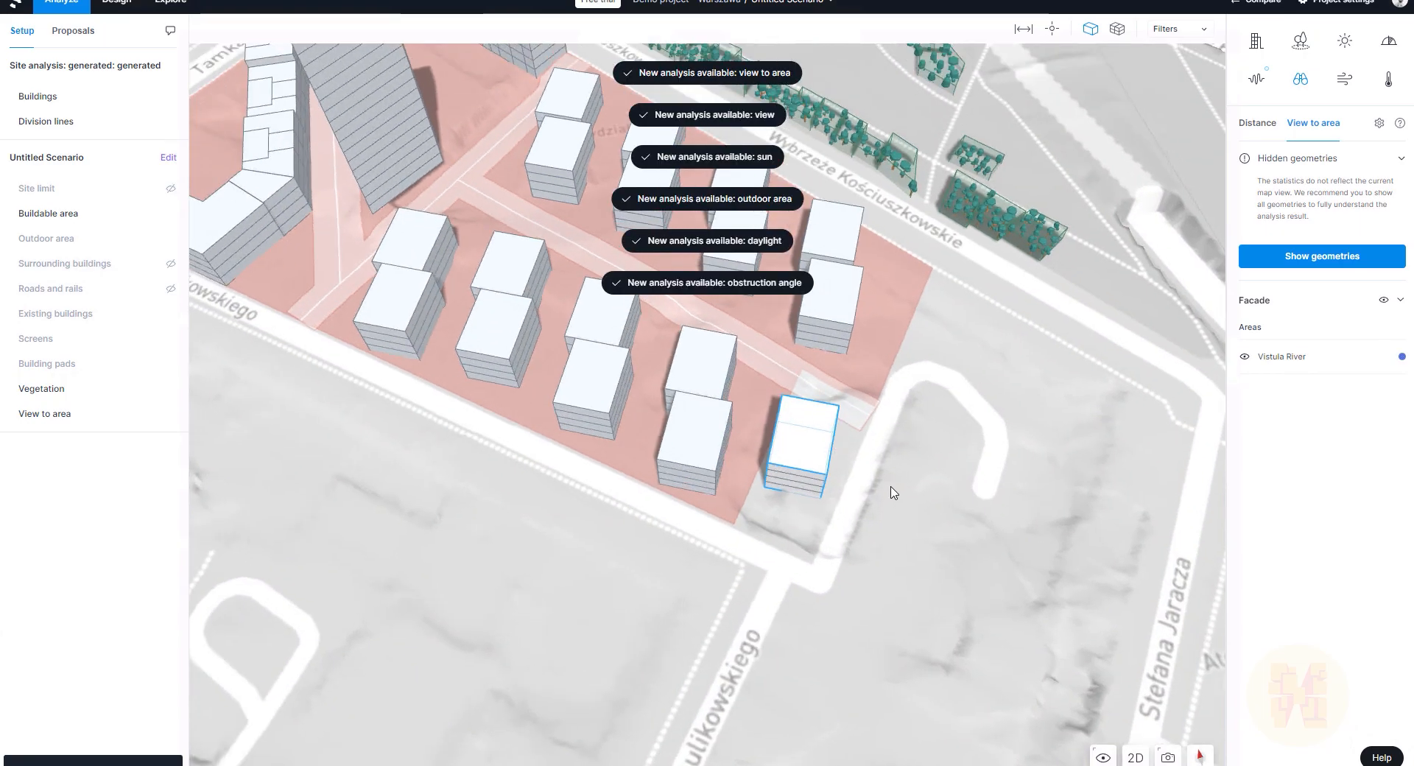
click(171, 3)
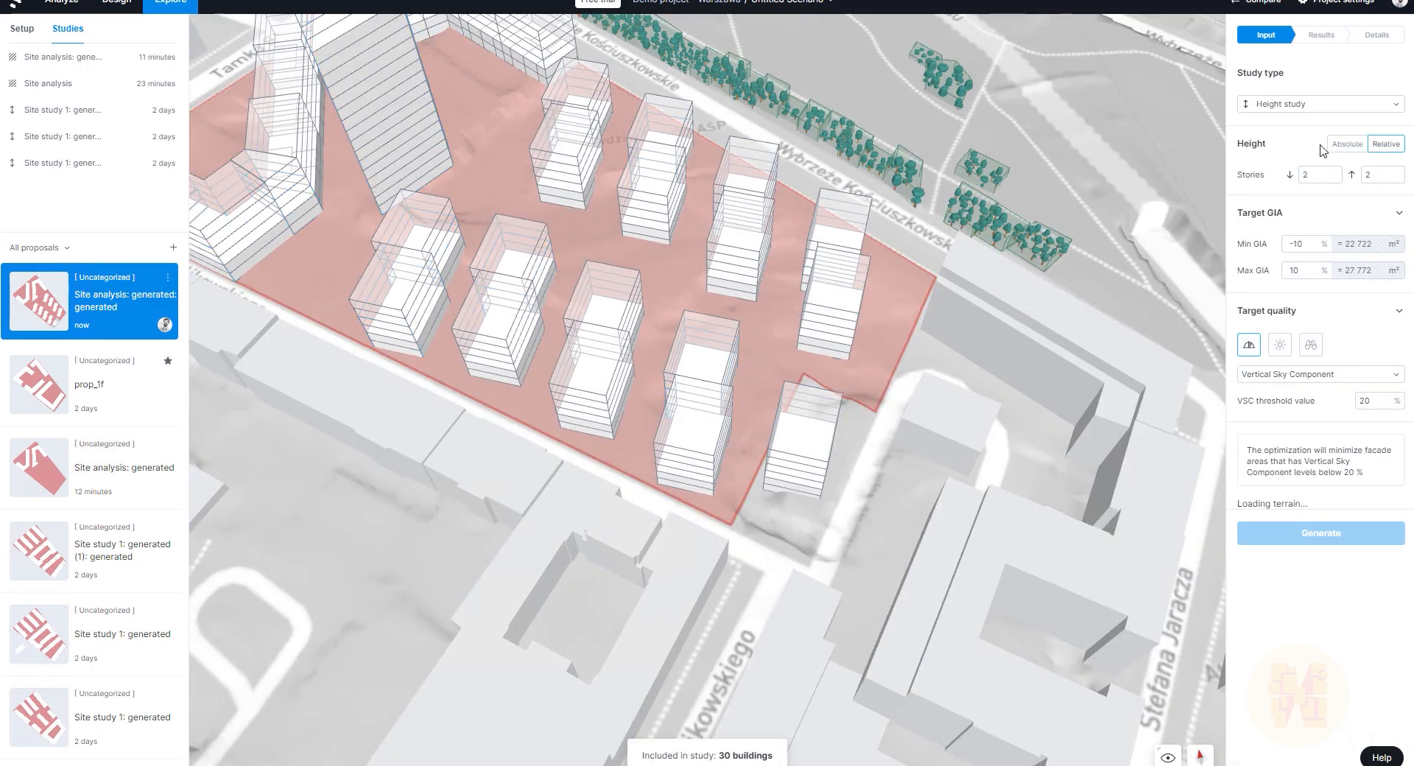
Step: Switch the study type to Site study and exclude the western site area
click(1280, 104)
click(1283, 122)
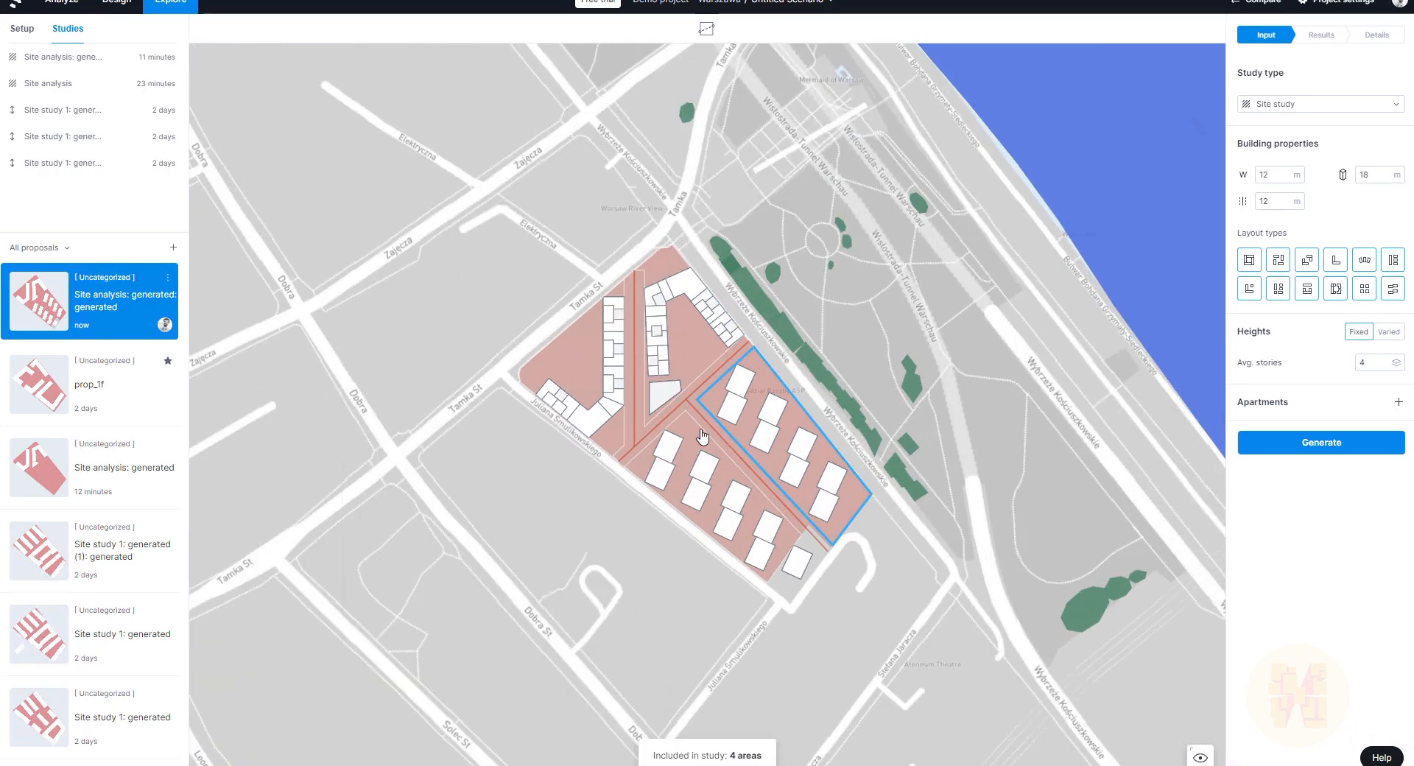
scroll(702, 436, up, 2)
click(571, 361)
right_click(571, 362)
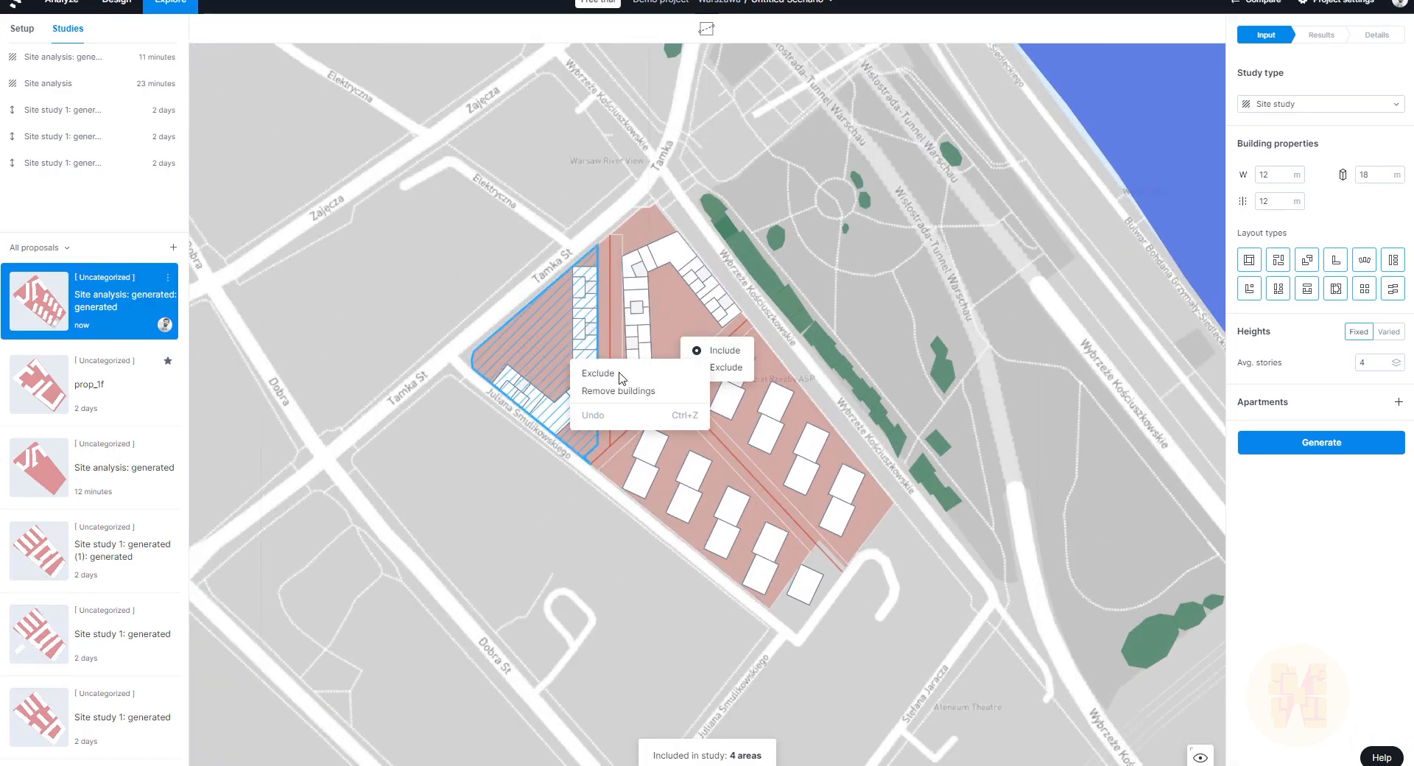
click(734, 370)
Step: Exclude the middle and northeastern areas, keep the southern area included, and generate layouts
click(733, 371)
click(682, 305)
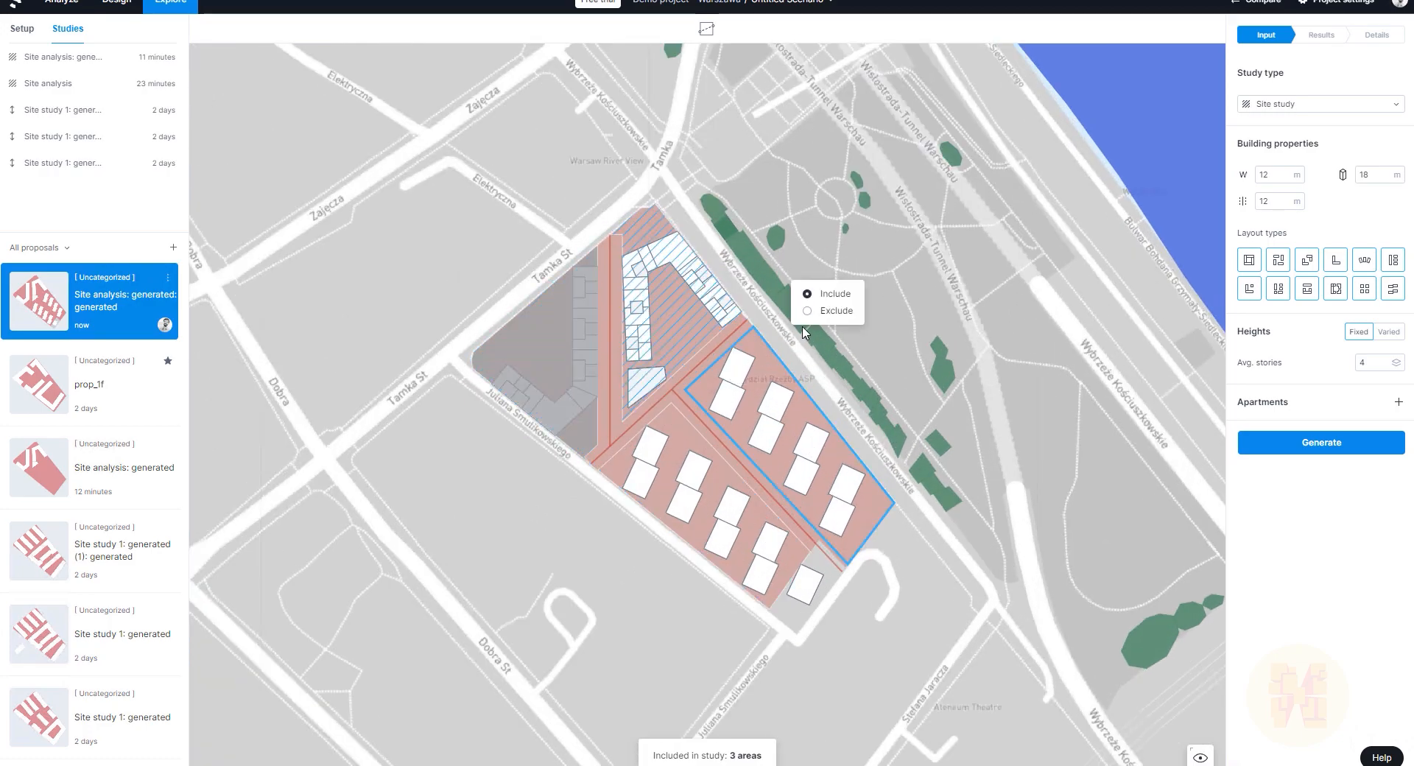
click(833, 317)
click(790, 409)
click(640, 417)
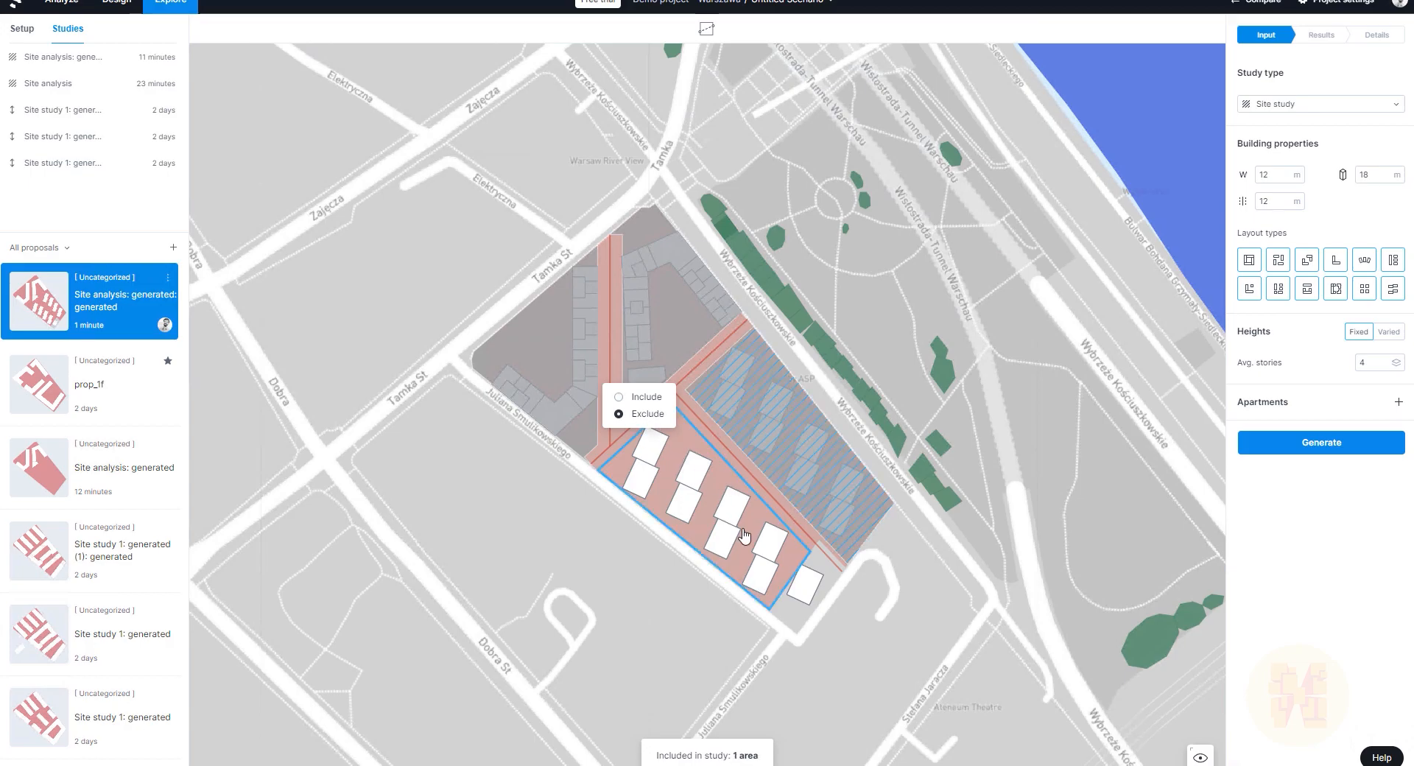
click(710, 514)
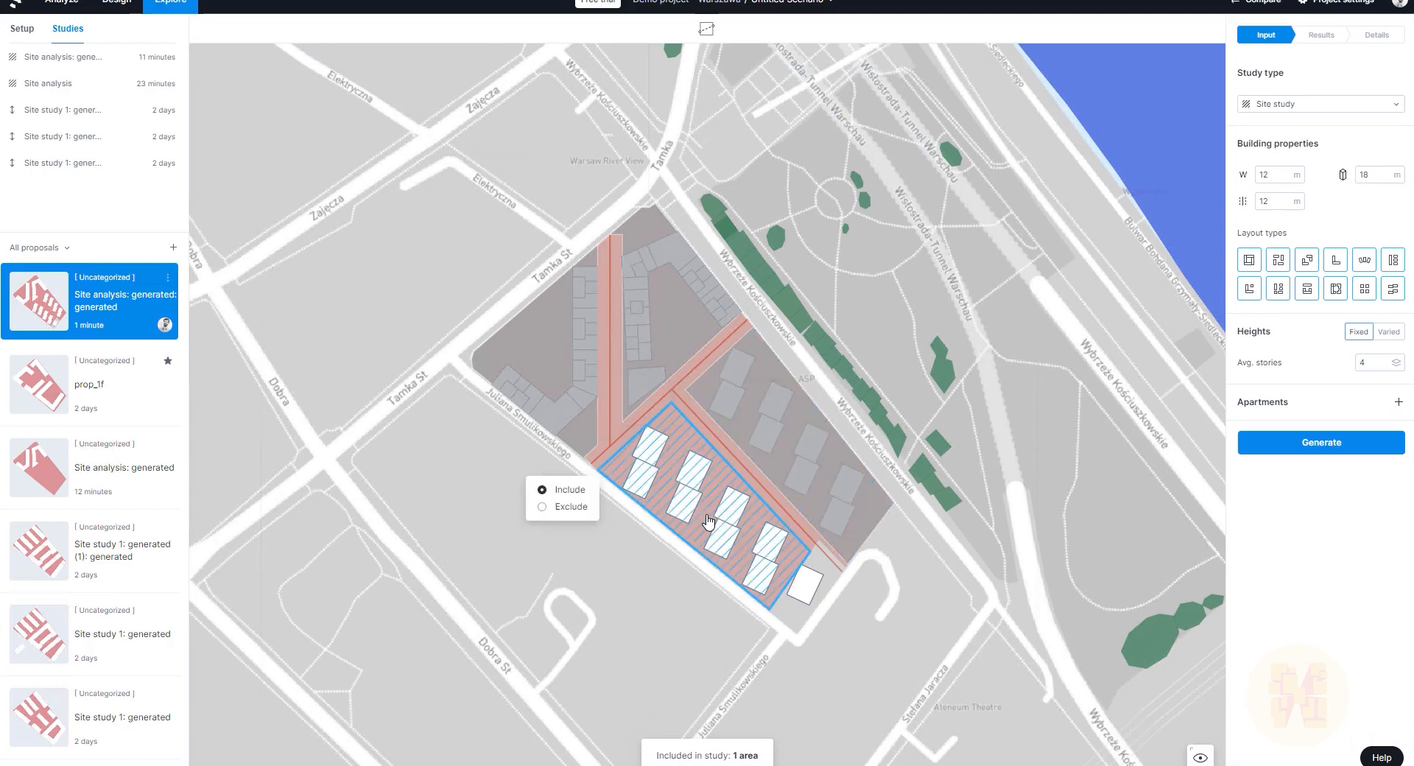
click(1324, 450)
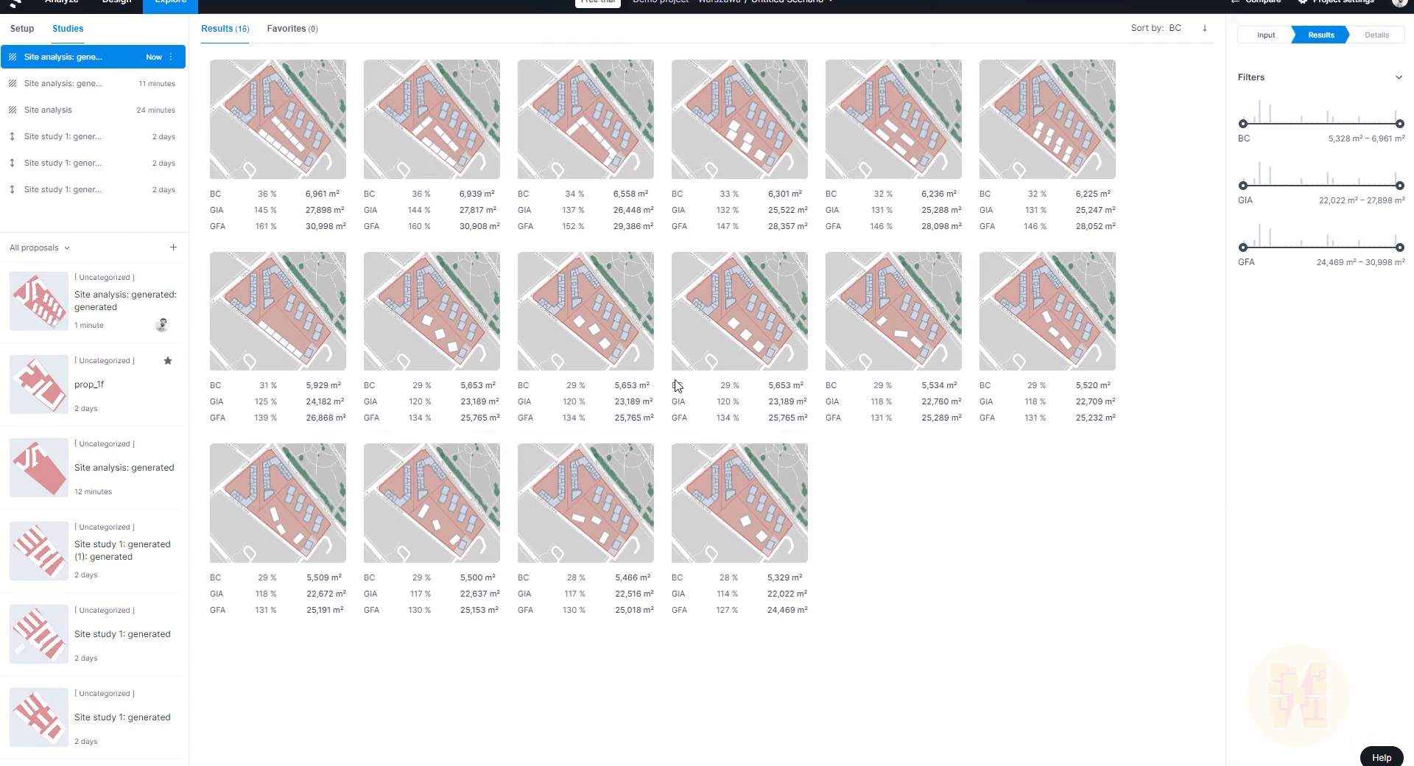
Step: Take the third layout in the second results row into Design as a new proposal
click(621, 326)
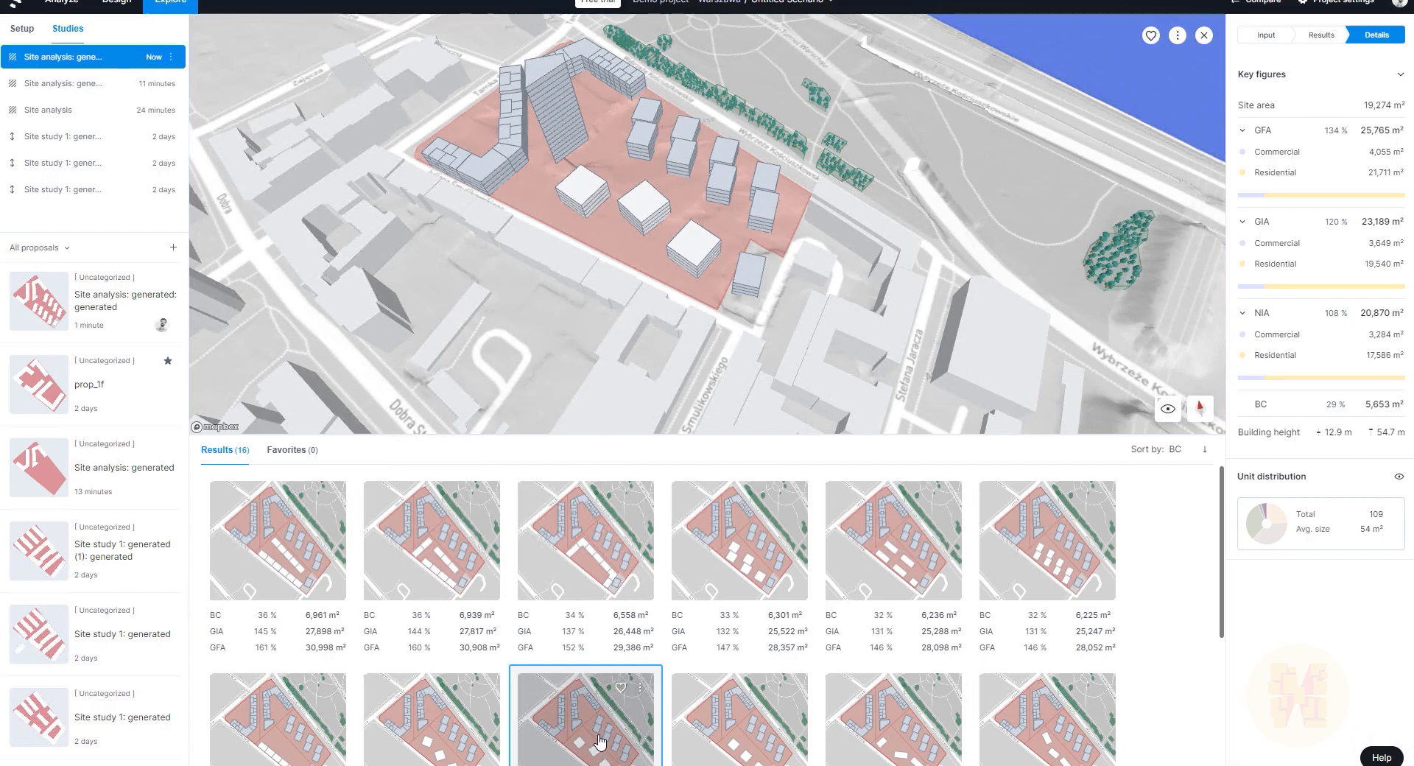
right_click(618, 709)
click(632, 705)
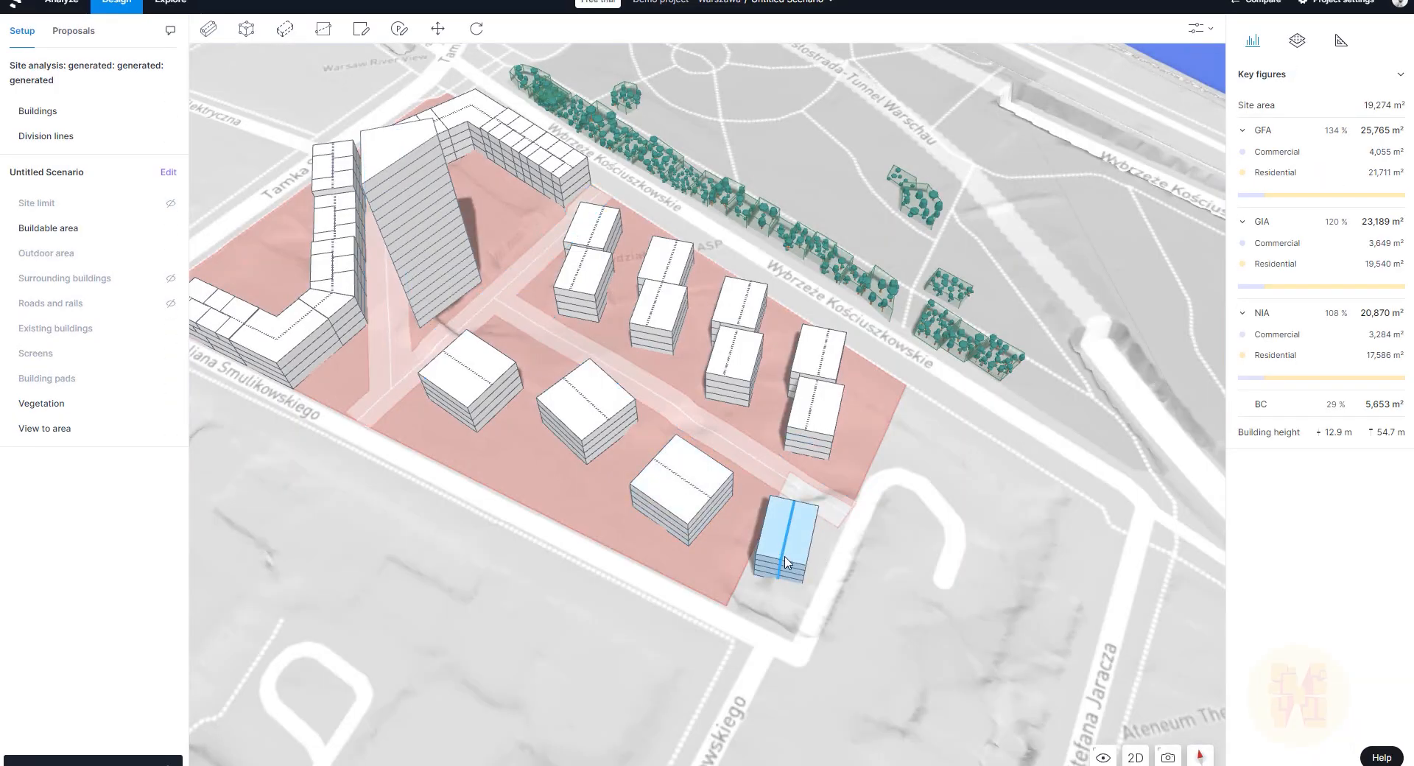
Step: Delete the southeast-corner block, dropping GFA to 24,993 m²
click(785, 562)
key(Delete)
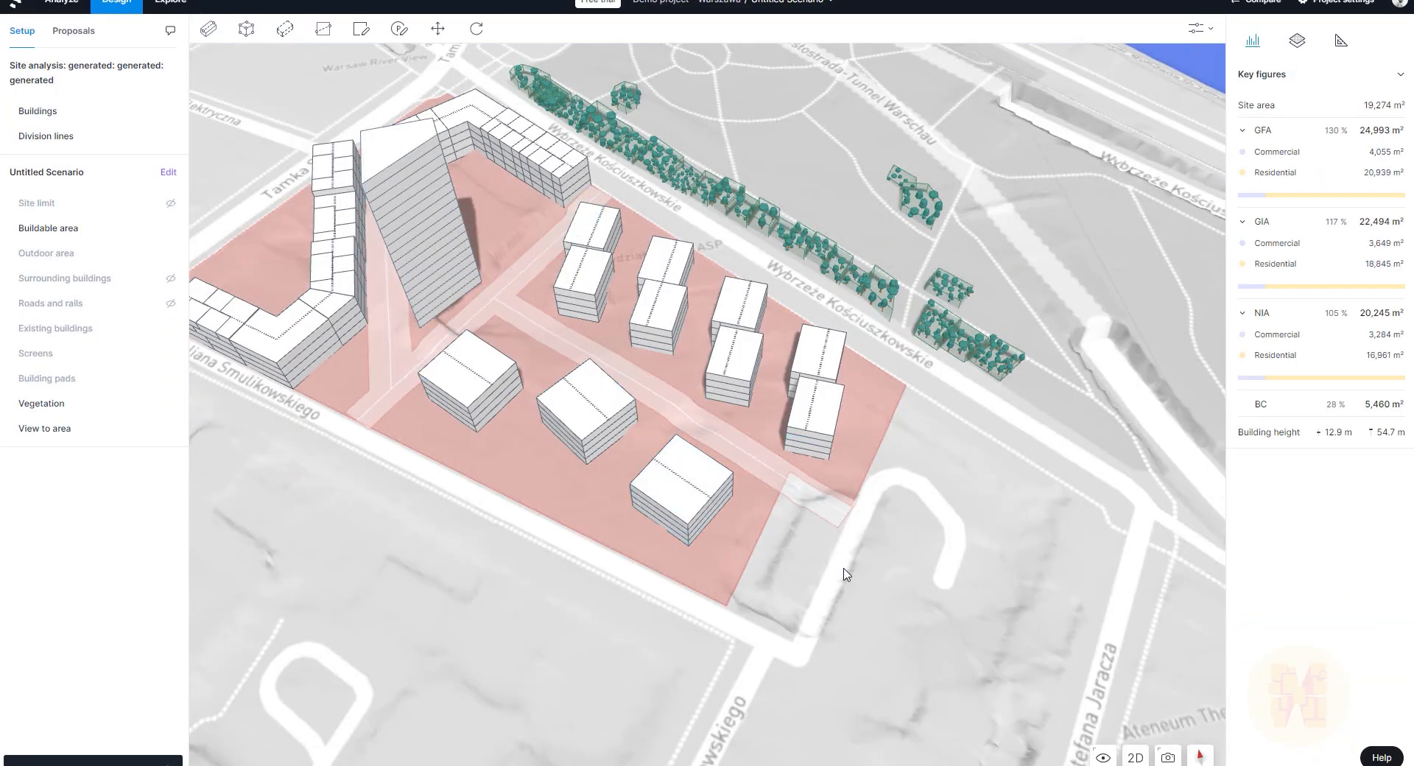
scroll(905, 608, up, 3)
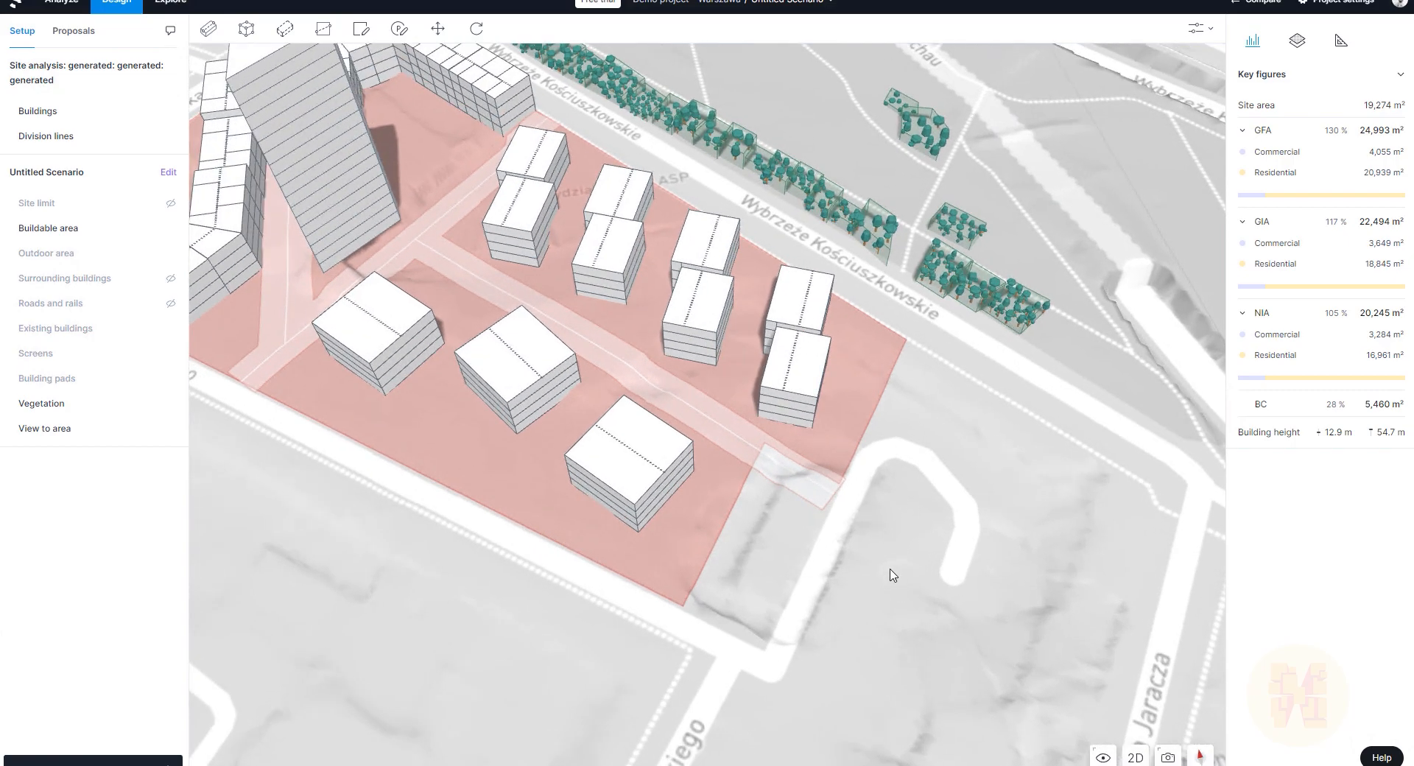
scroll(899, 599, up, 5)
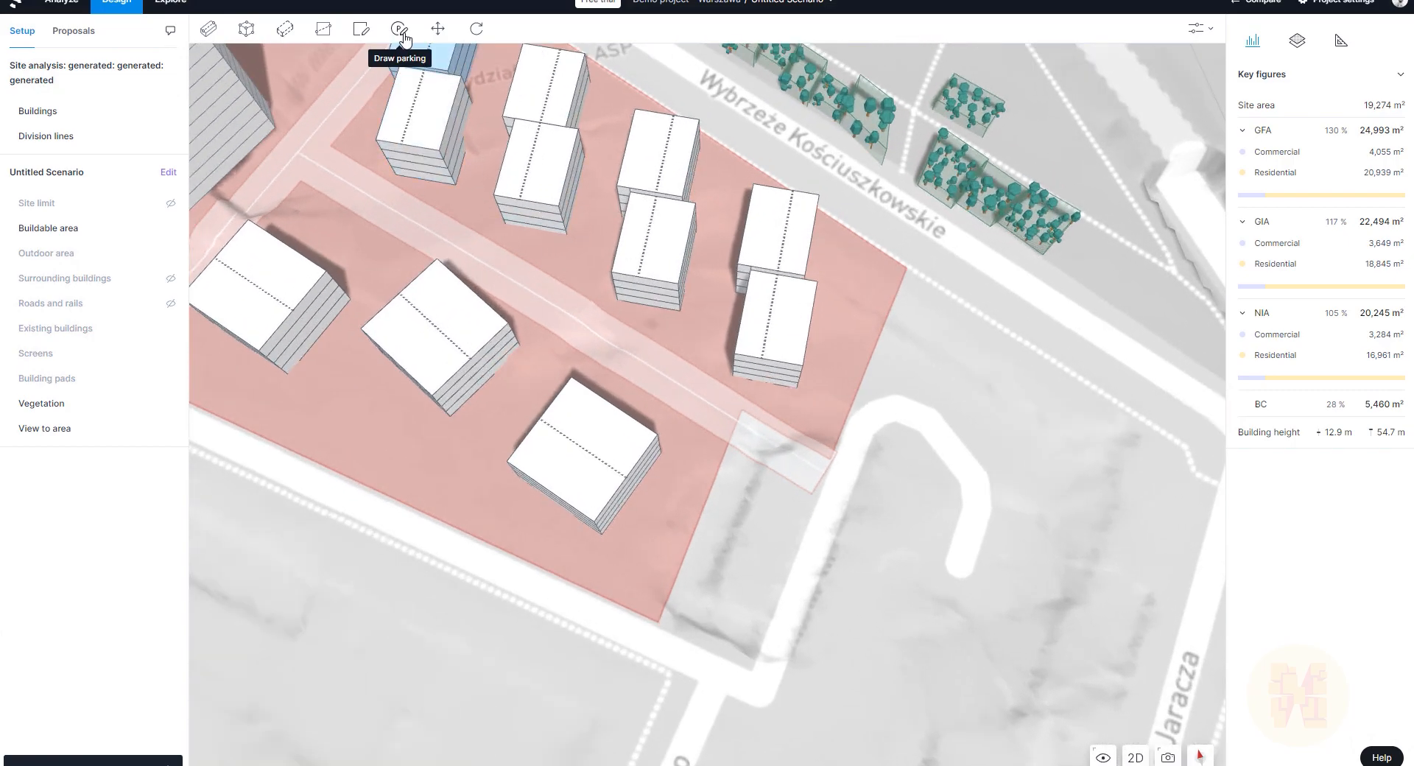
Step: Draw a four-corner parking lot in the southeast corner, using the site limit outline, giving 18 spots
click(402, 37)
scroll(769, 553, up, 5)
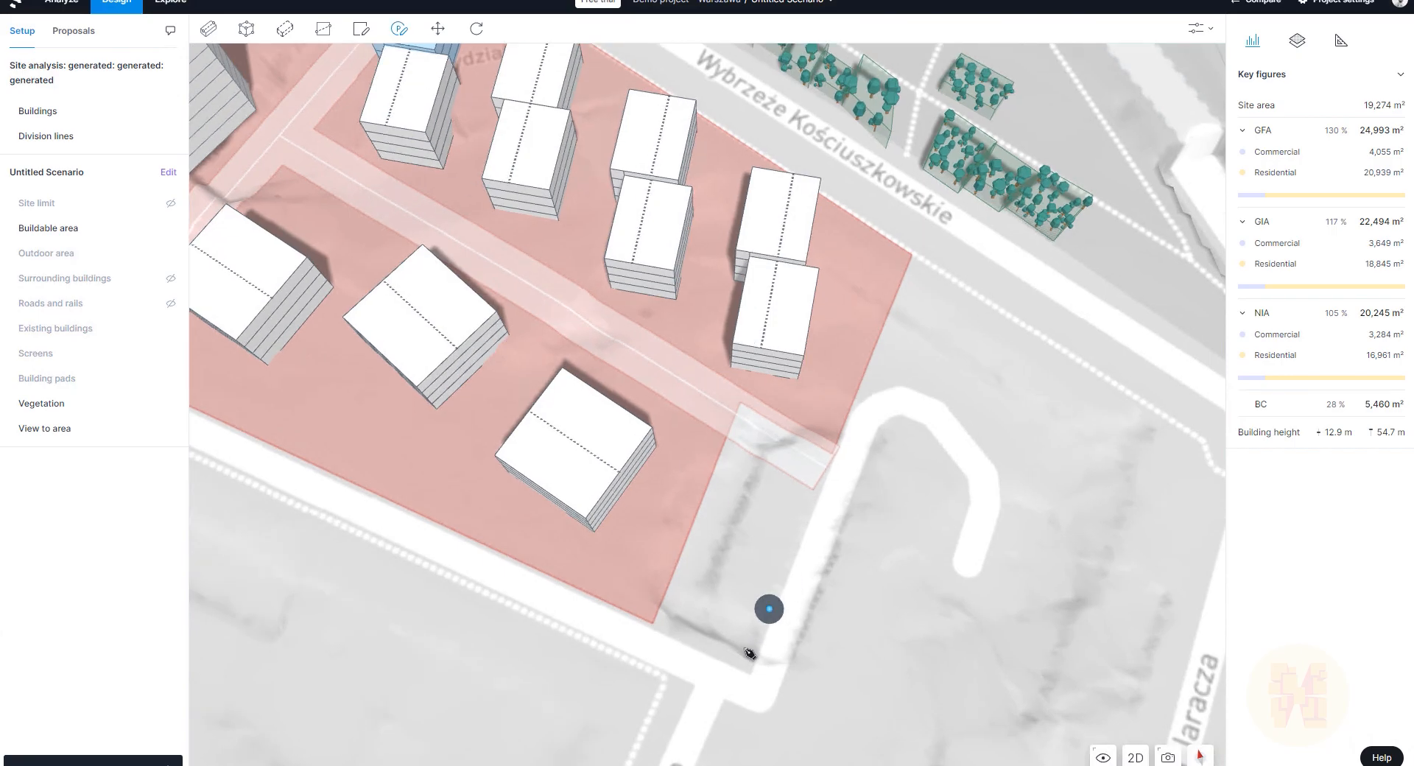
click(170, 204)
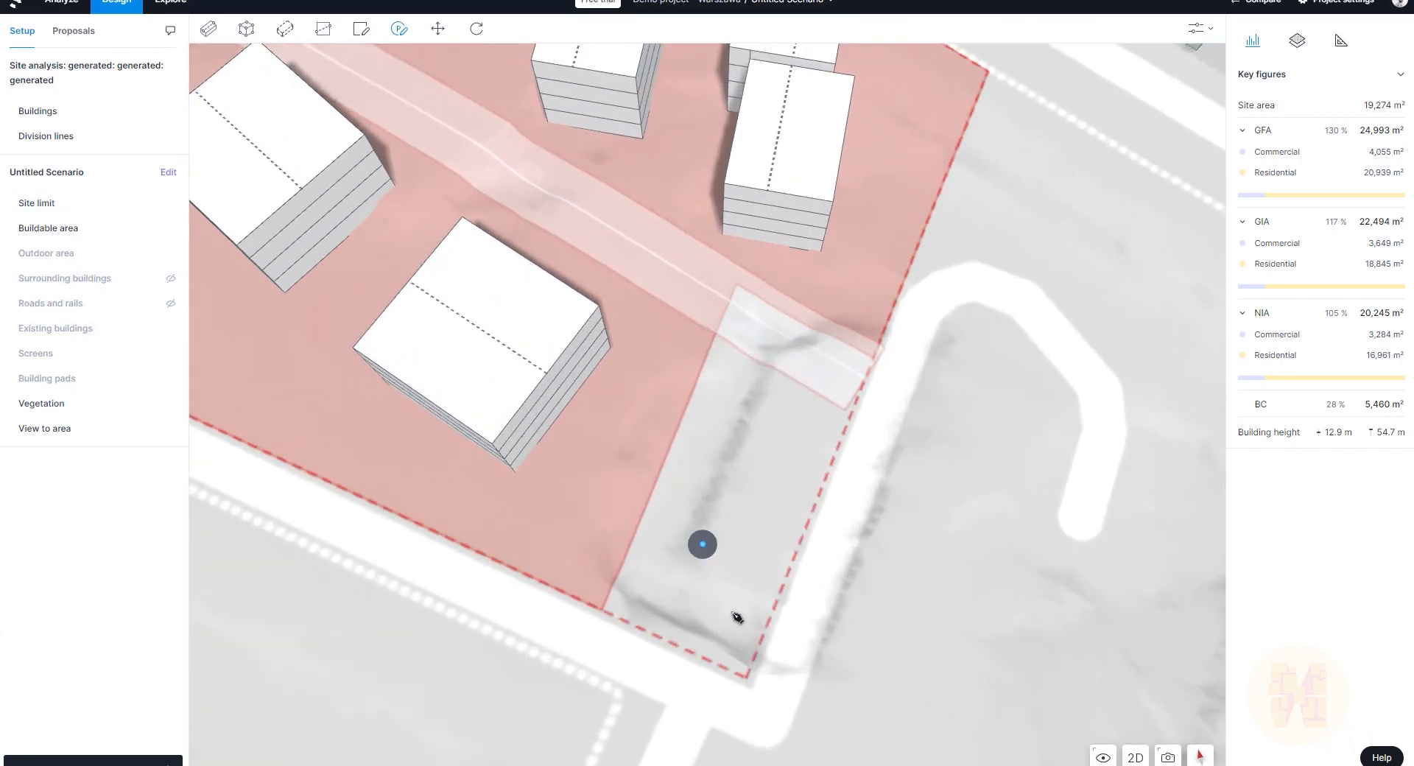
click(744, 678)
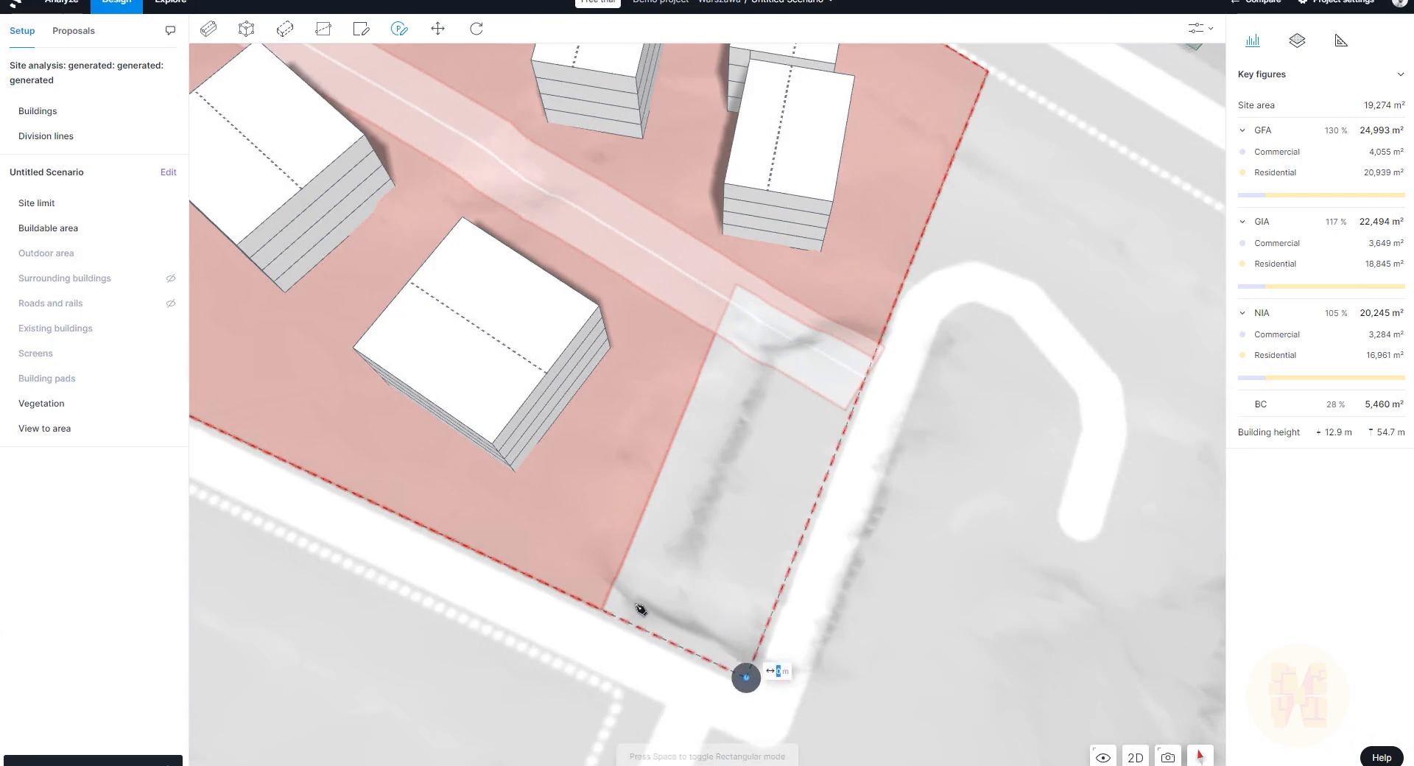
click(601, 610)
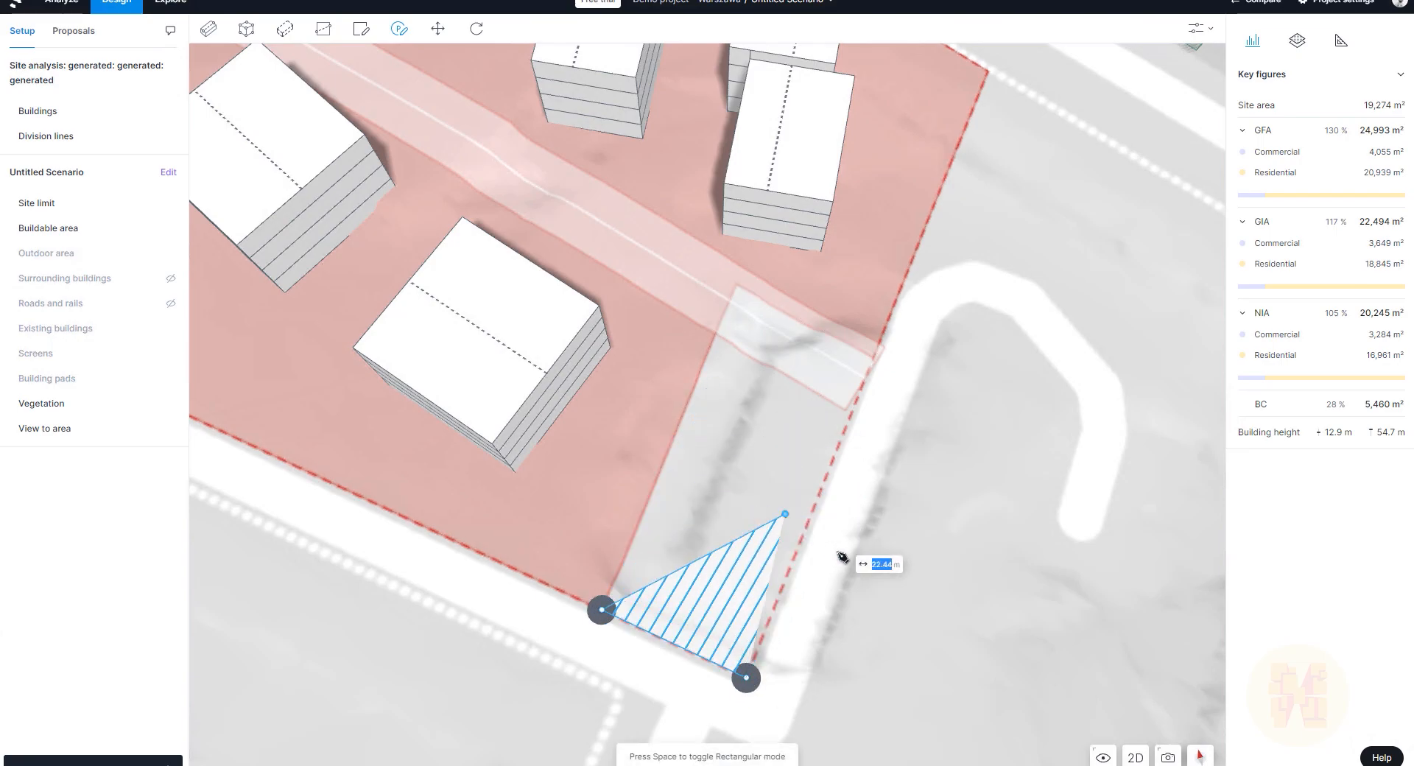
click(714, 336)
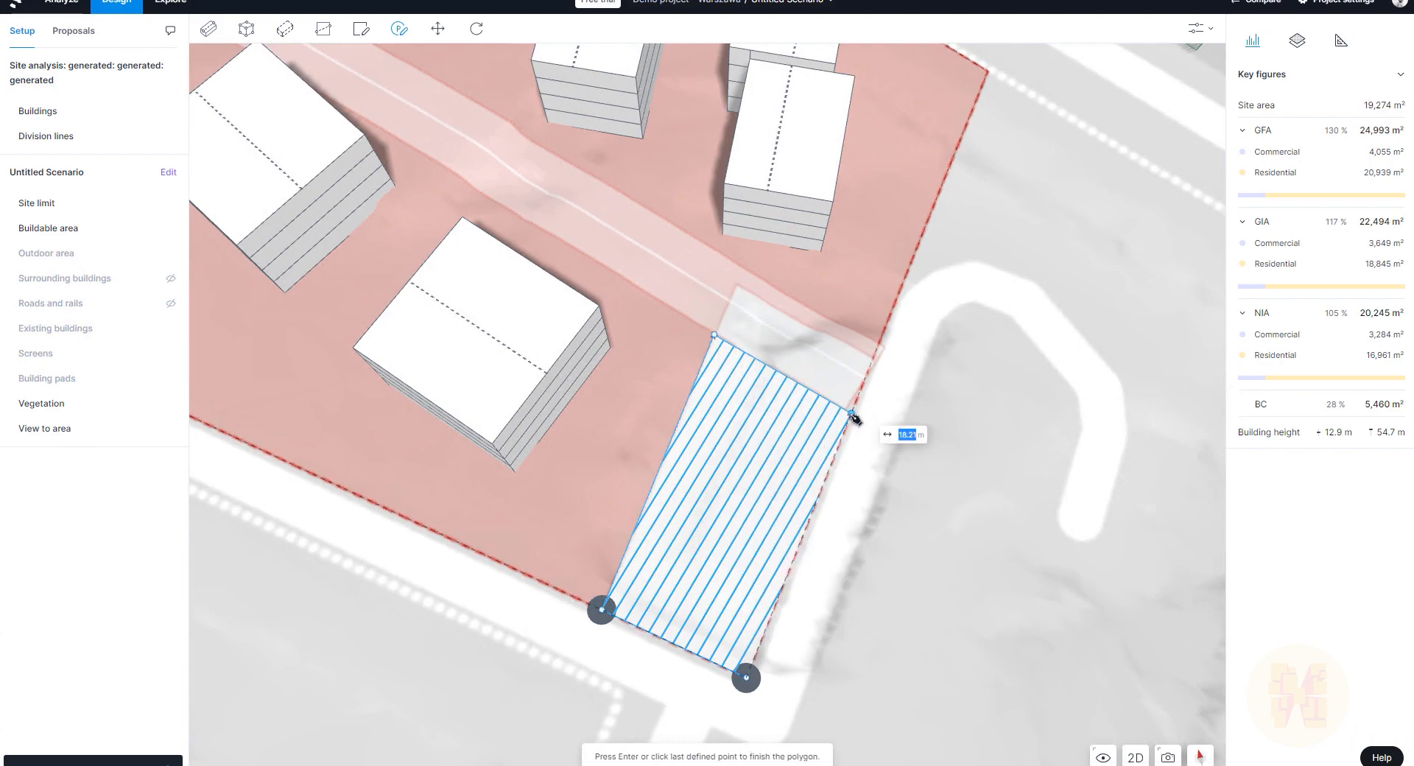
double_click(851, 414)
right_drag(843, 586, 925, 594)
scroll(865, 587, up, 1)
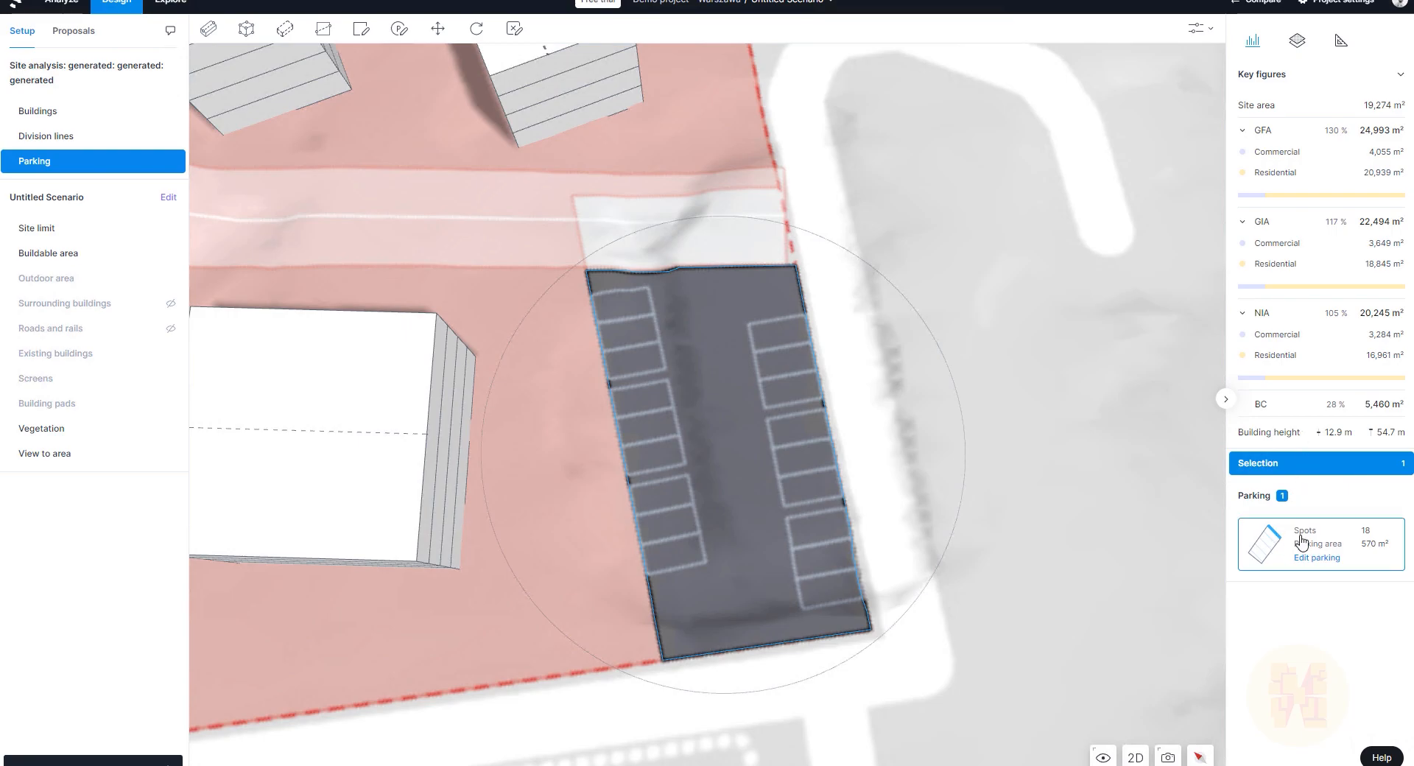
Step: Change the parking rows' alignment edge in the lot's settings
click(1317, 559)
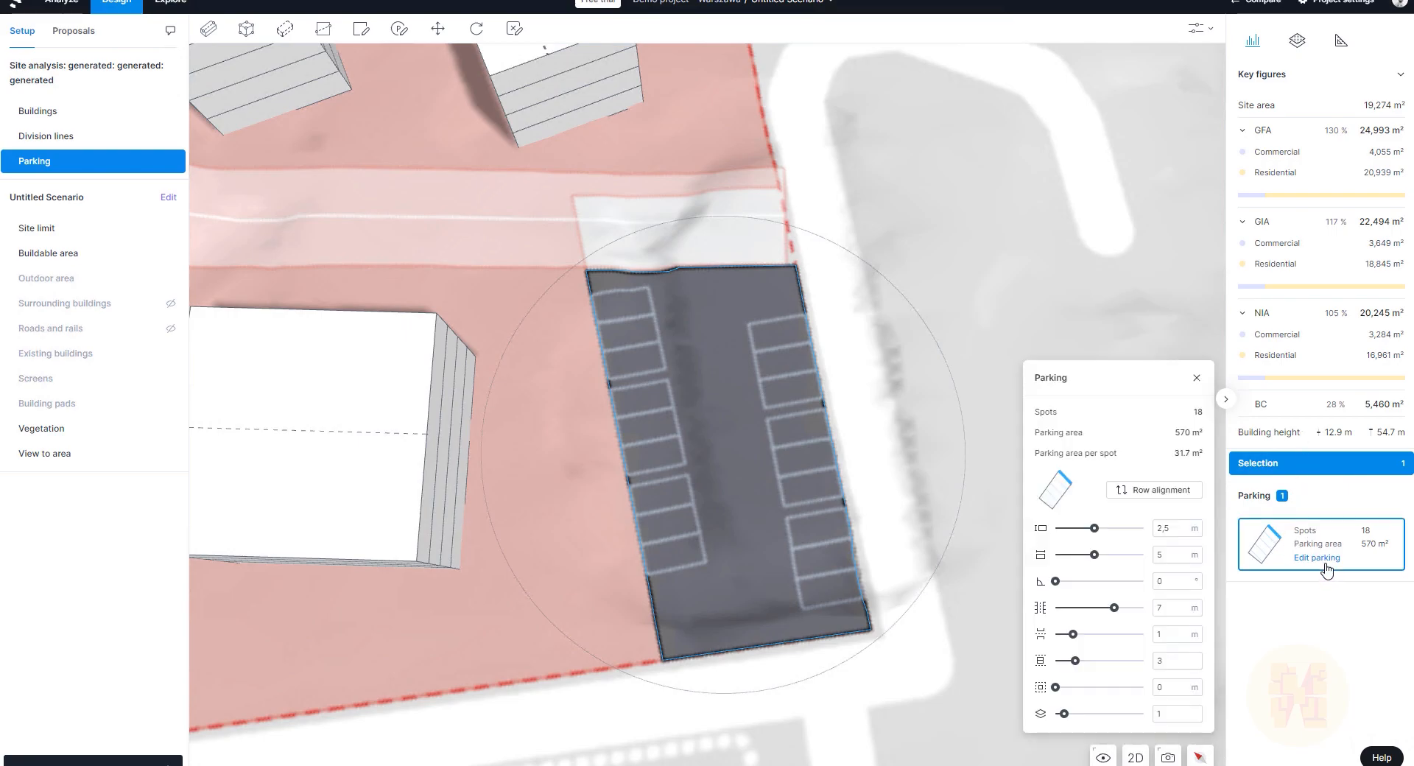
click(1153, 495)
click(1153, 495)
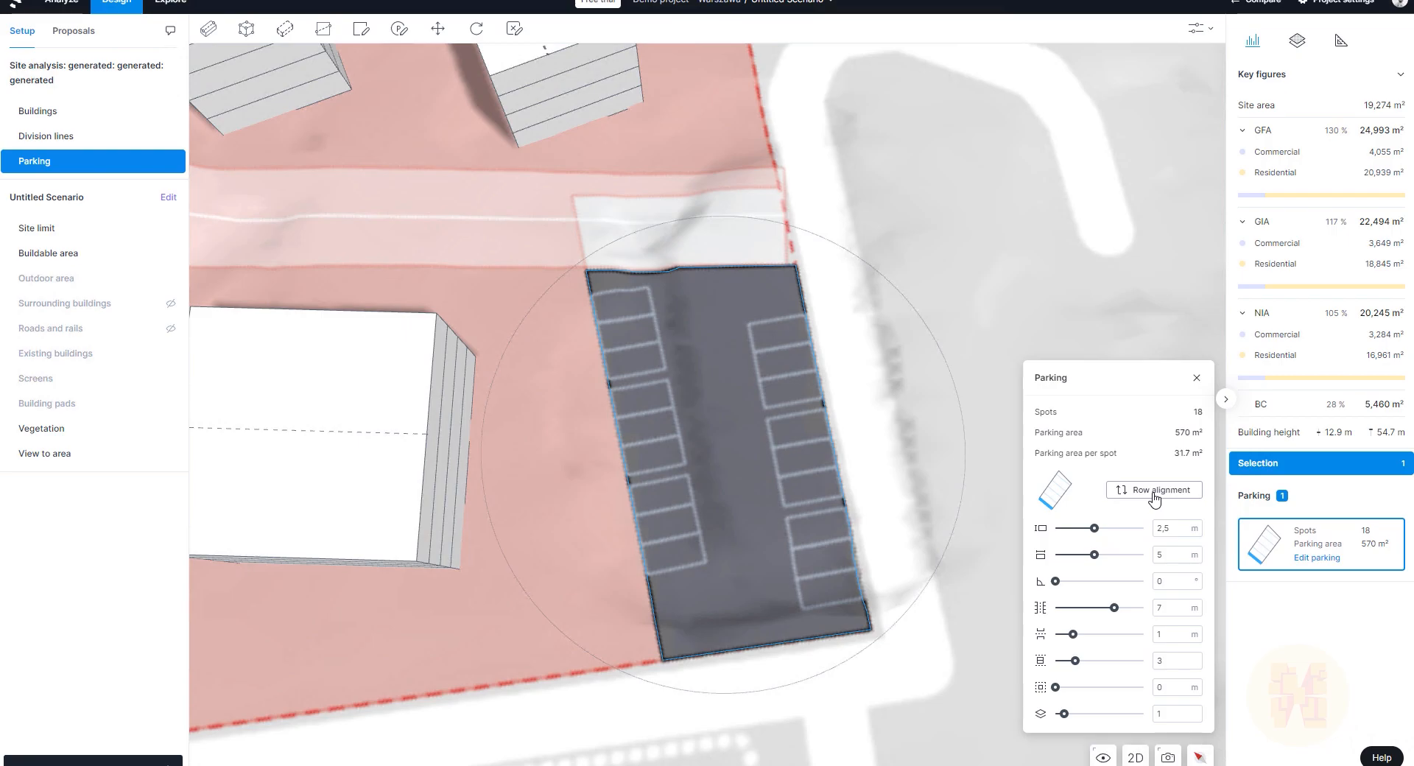
right_click(803, 640)
click(777, 637)
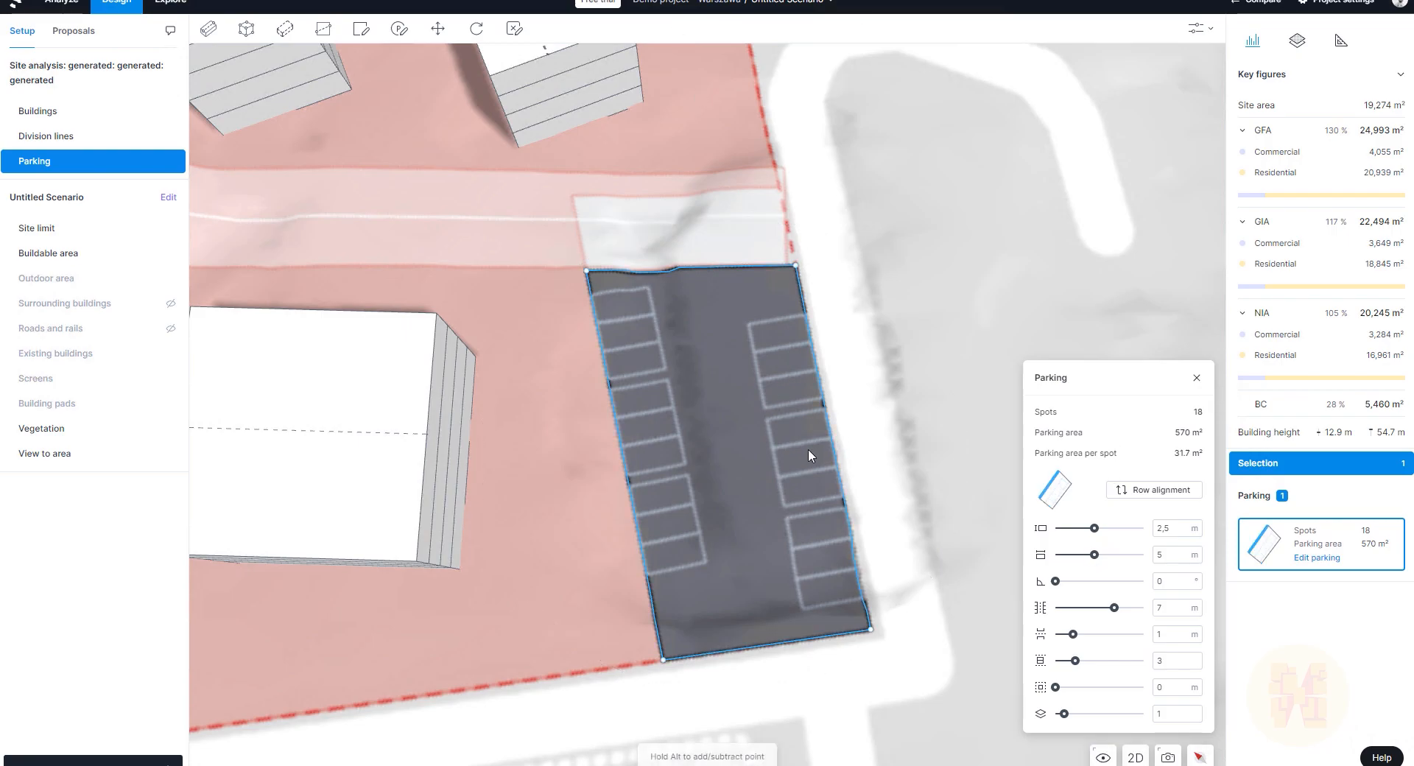
Step: Try spot and driving-lane layouts on the right edge, ending with spots along the short bottom edge
click(836, 448)
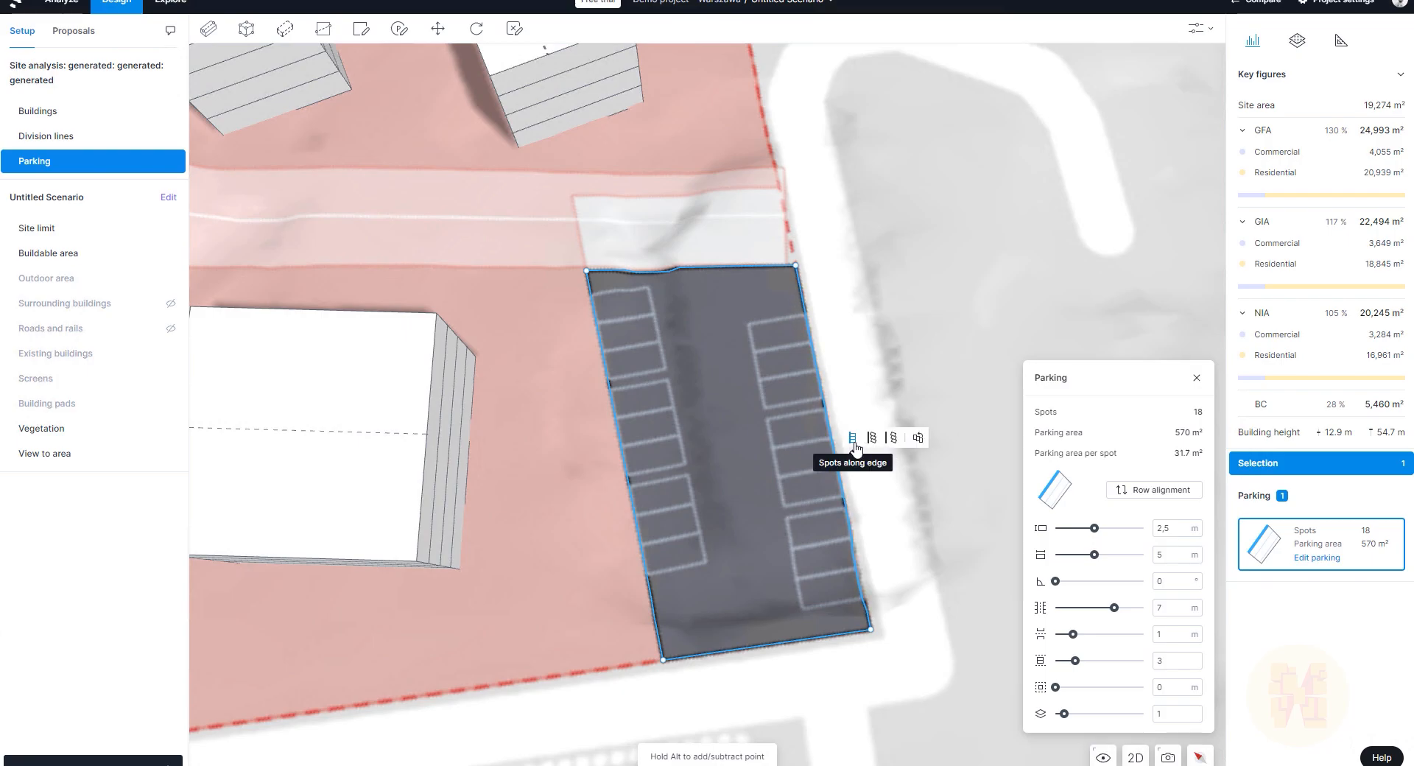
click(872, 440)
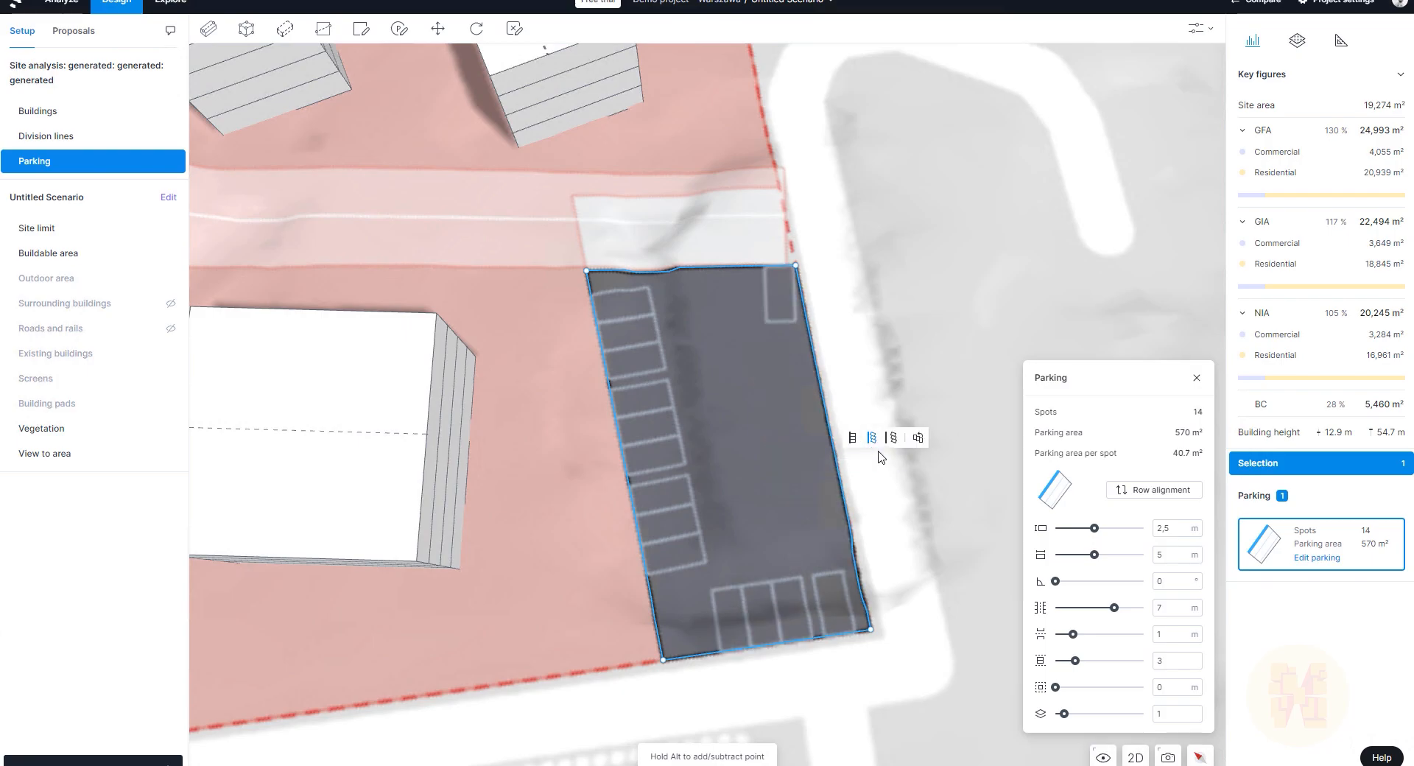
click(892, 440)
click(872, 439)
click(854, 439)
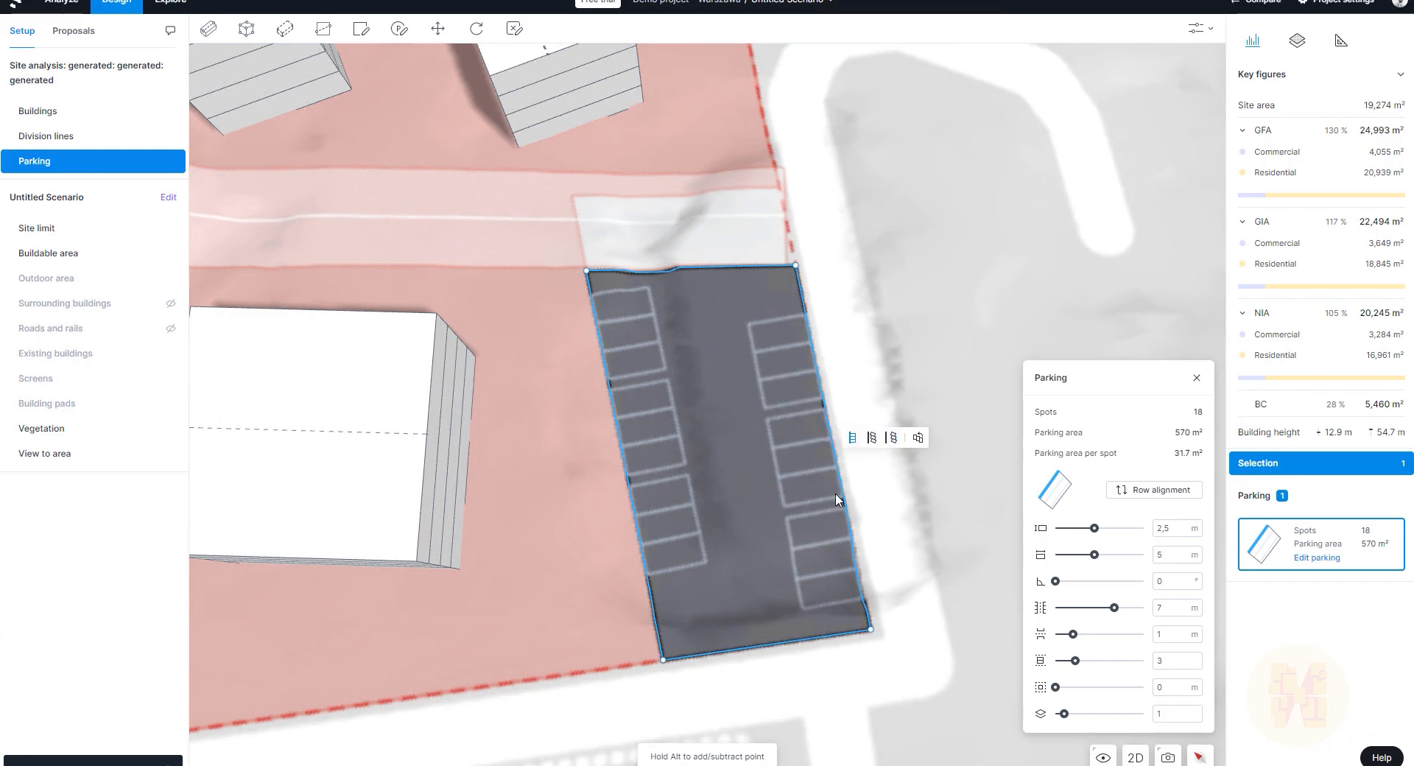
click(872, 438)
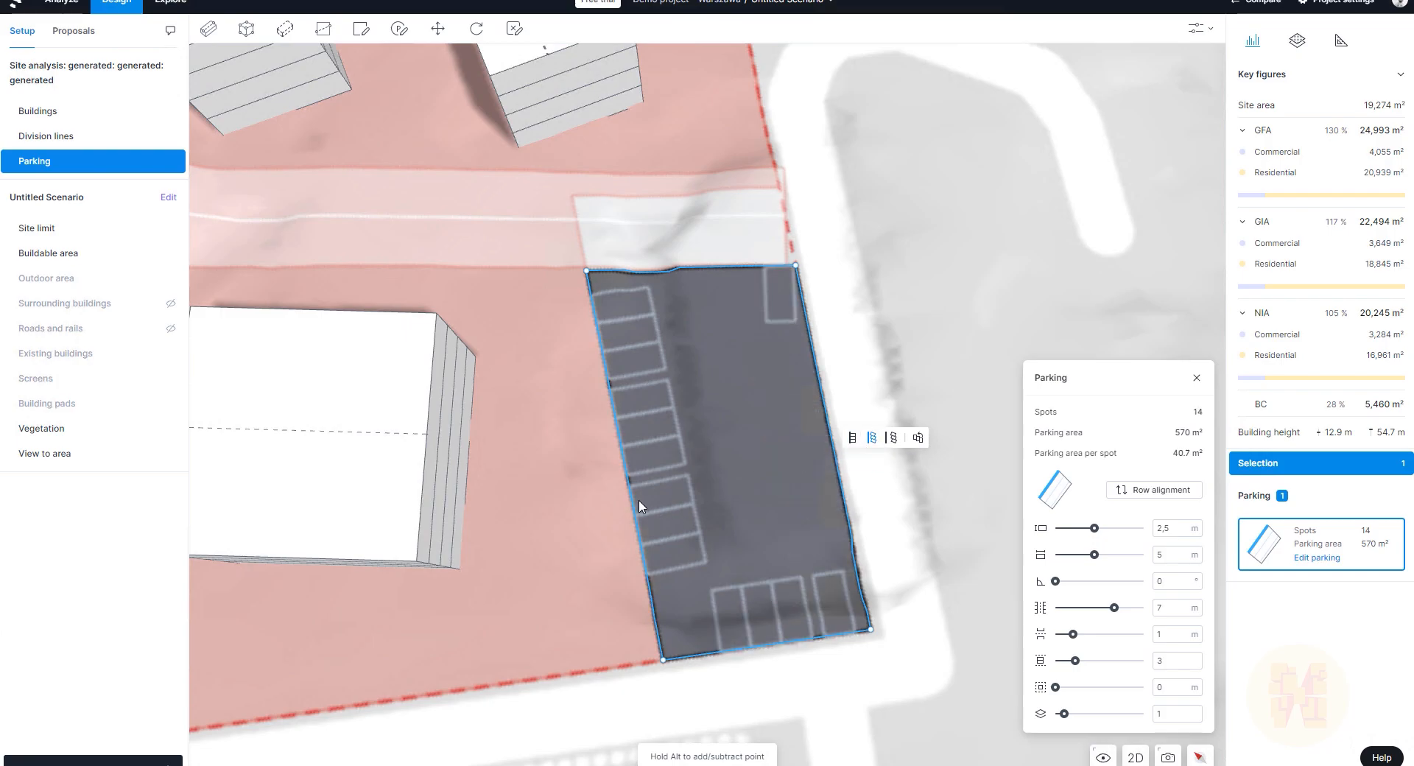
Step: Line the left edge with spots, leaving the lot with 14 spots
mouse_move(638, 506)
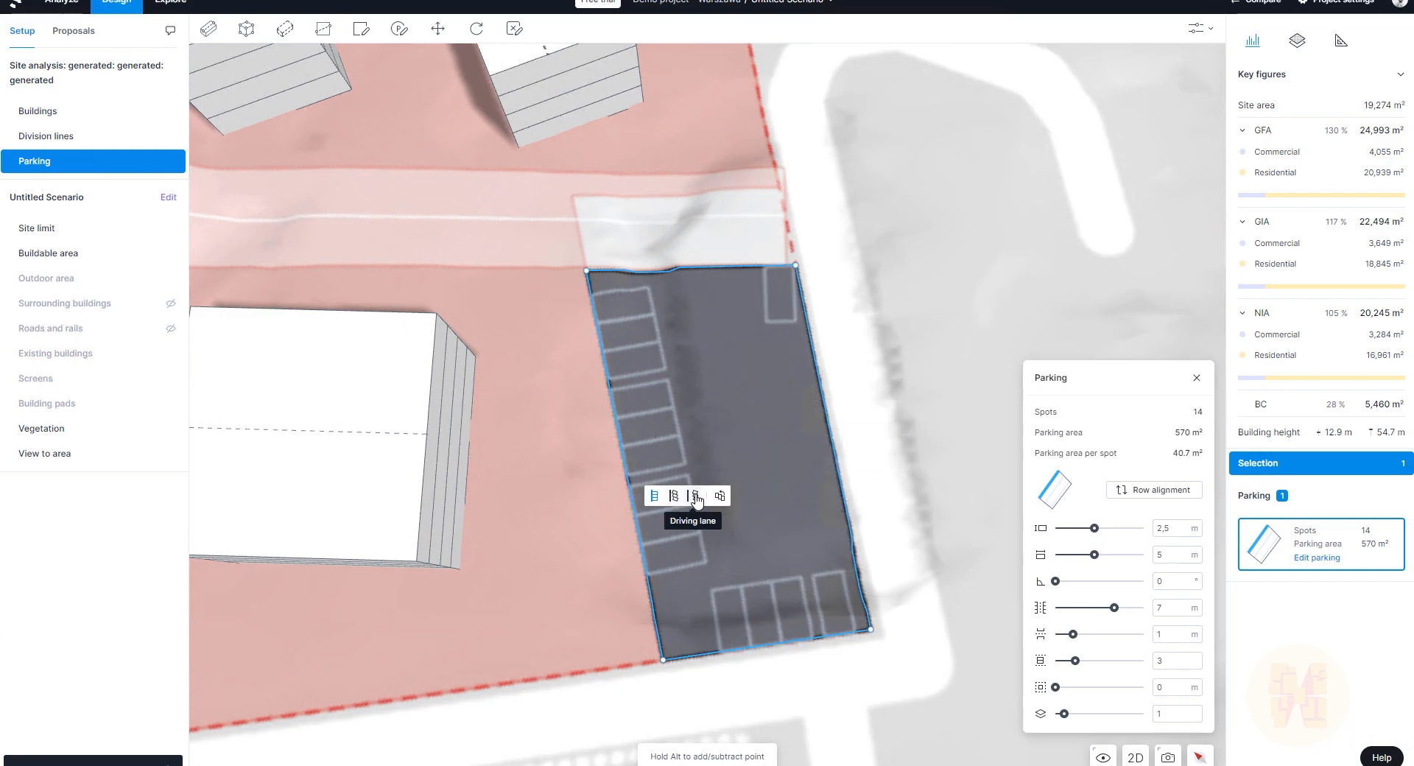
click(696, 498)
click(673, 496)
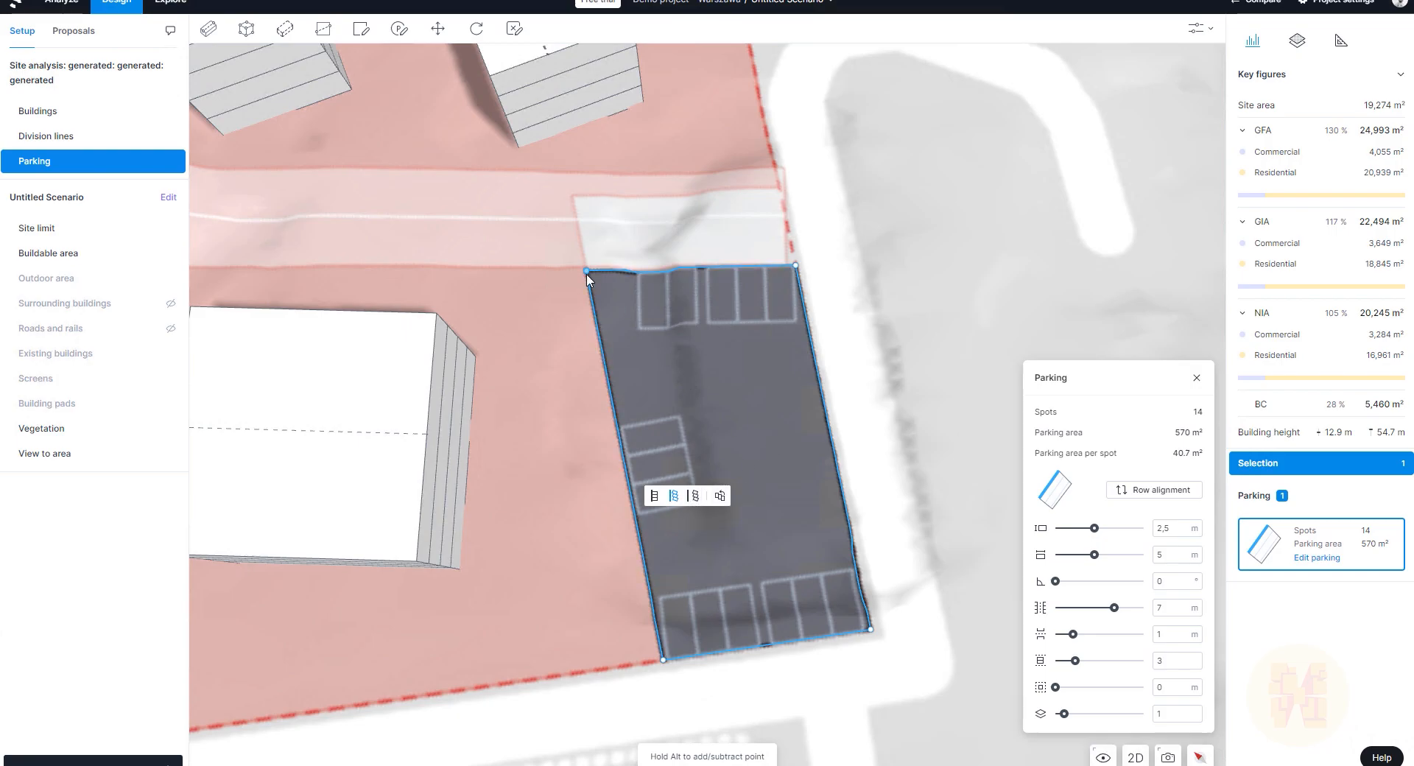
click(695, 497)
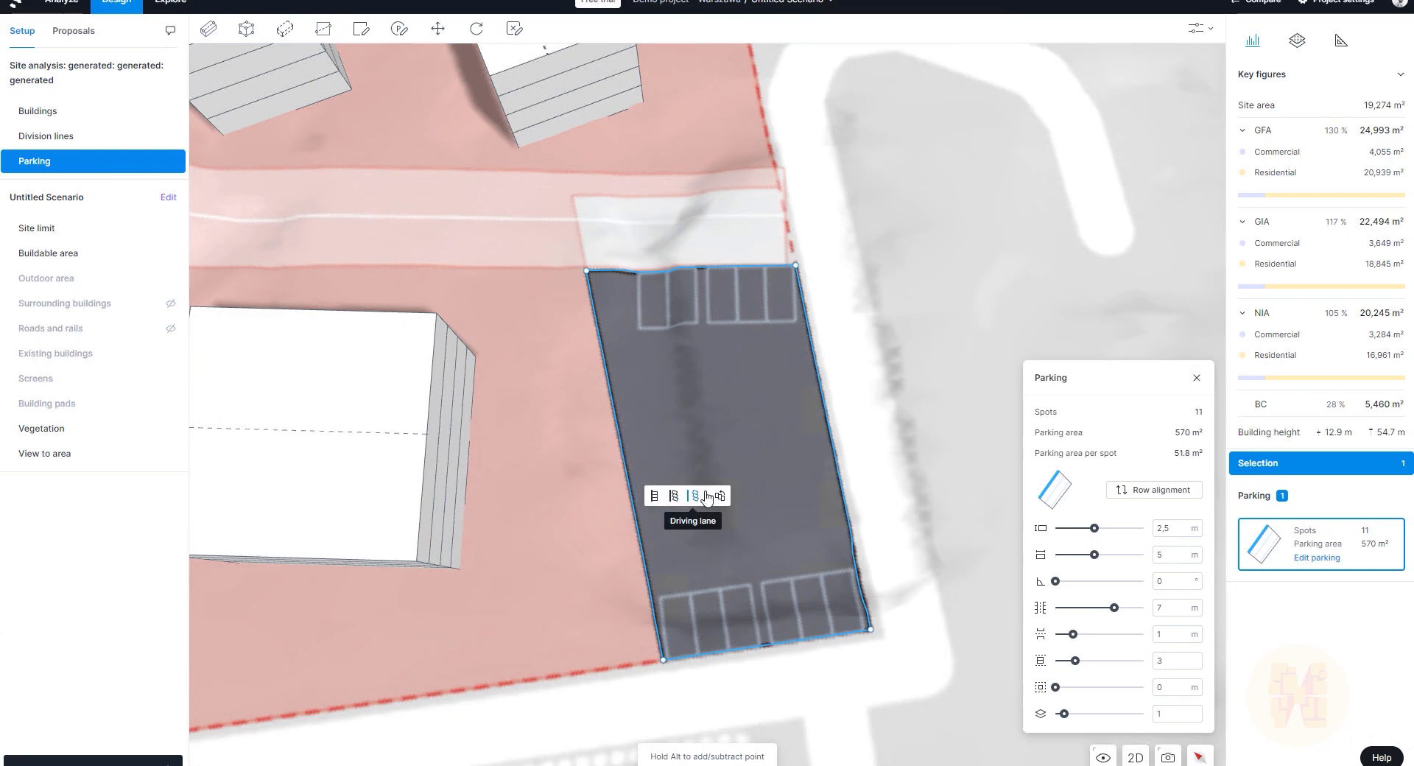
click(654, 495)
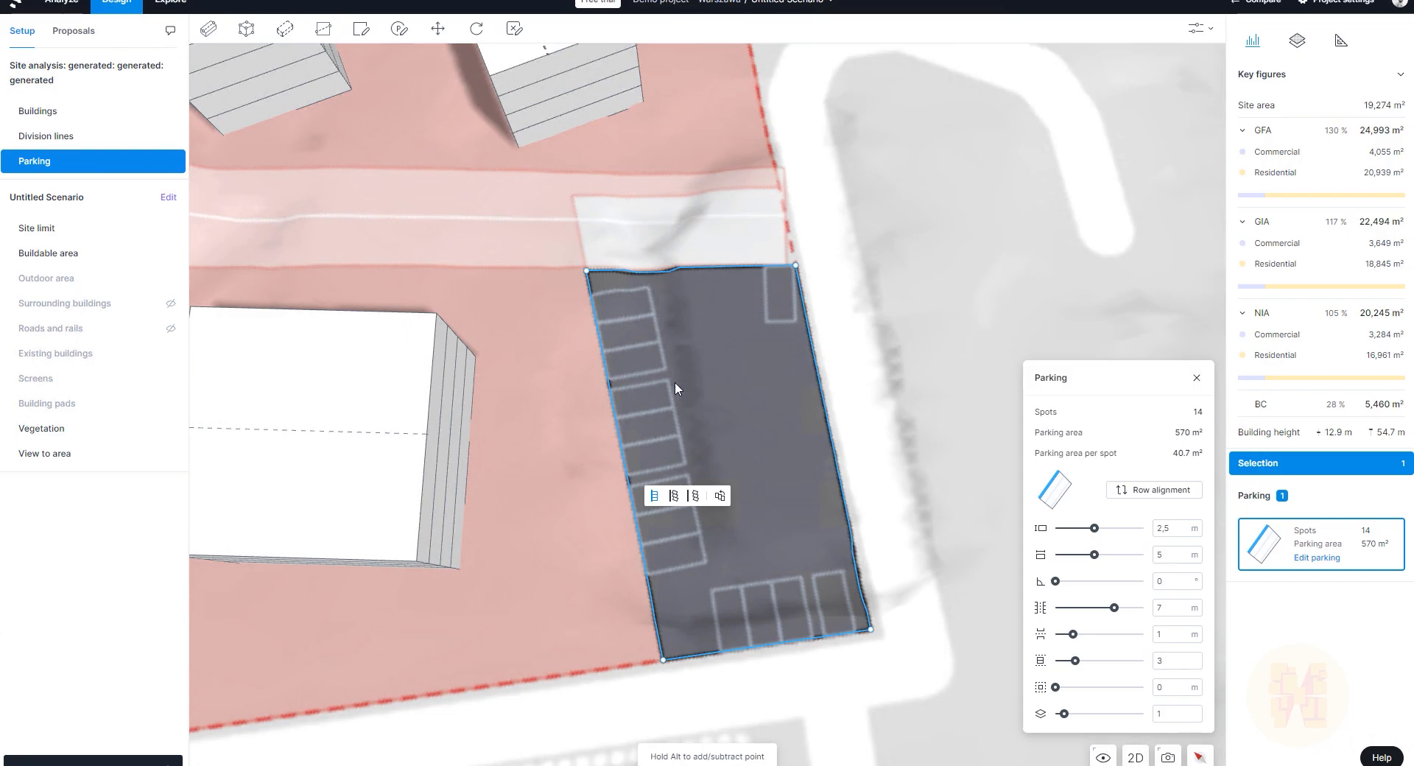
drag(798, 267, 854, 112)
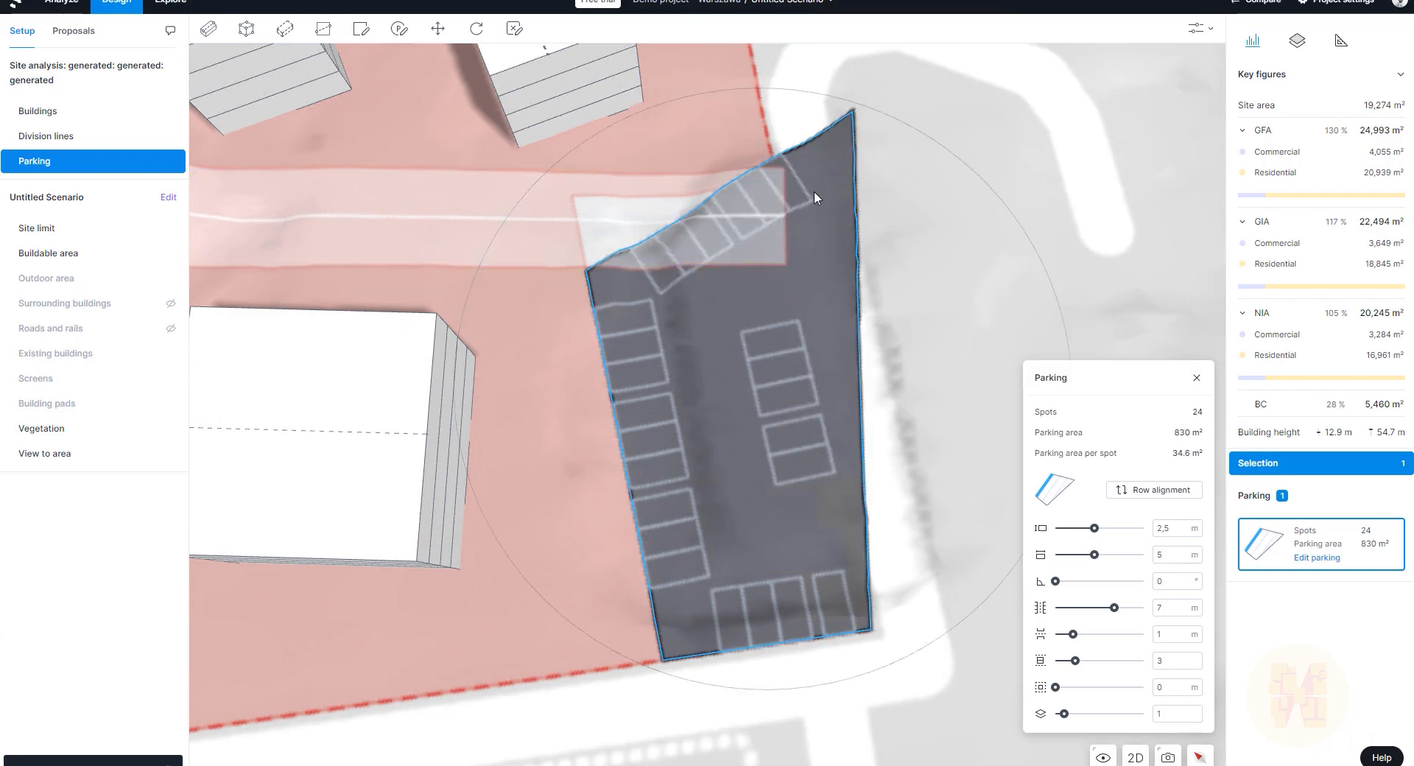
click(858, 115)
click(853, 124)
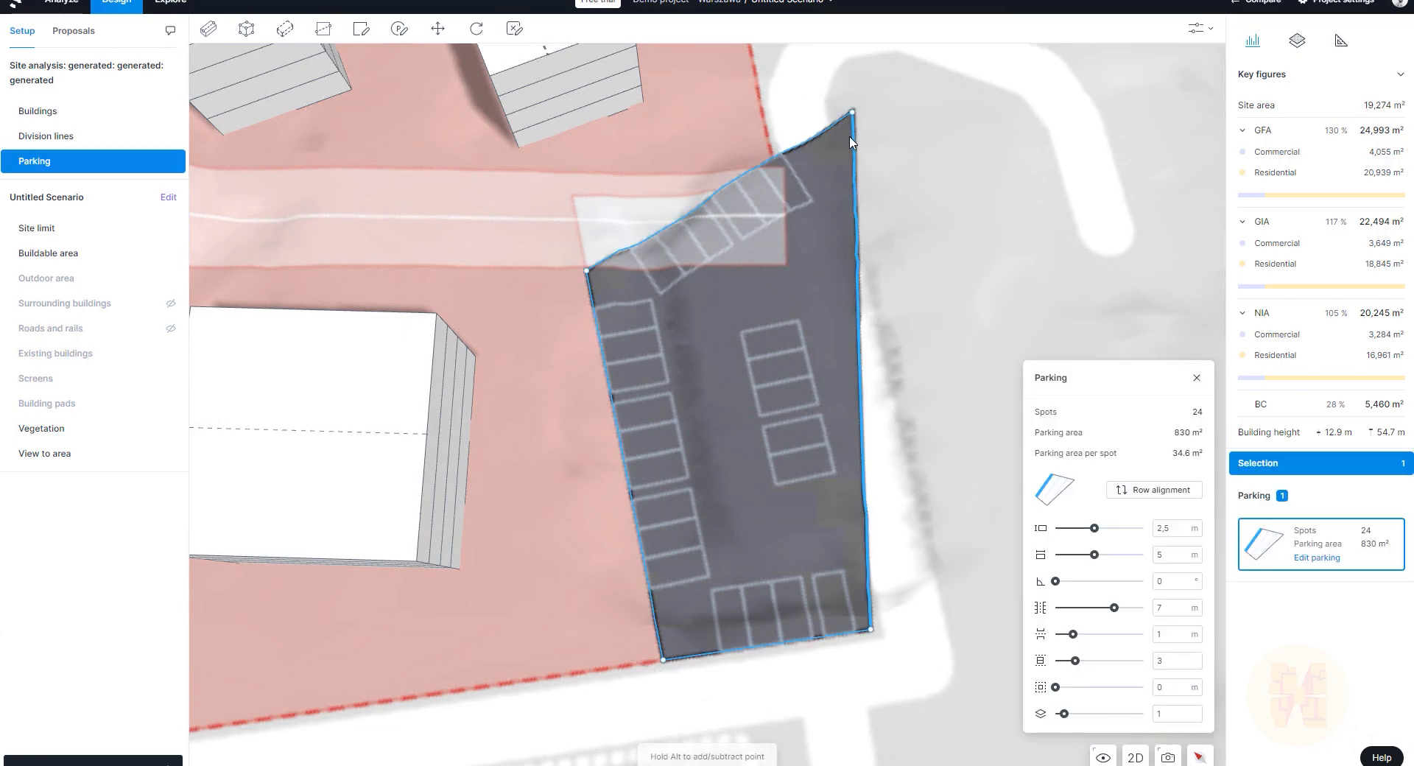
drag(853, 121, 800, 270)
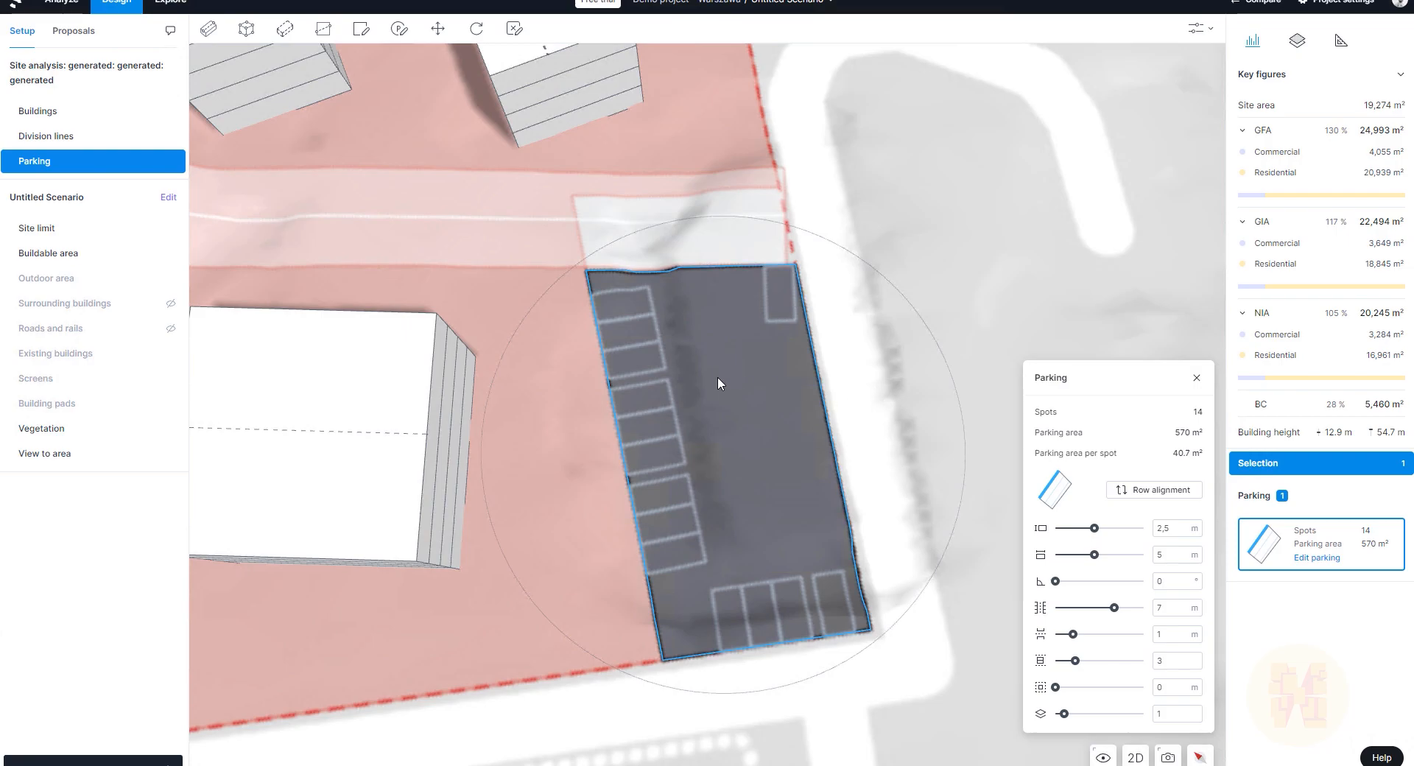
scroll(736, 373, down, 5)
scroll(735, 373, up, 5)
scroll(776, 417, up, 1)
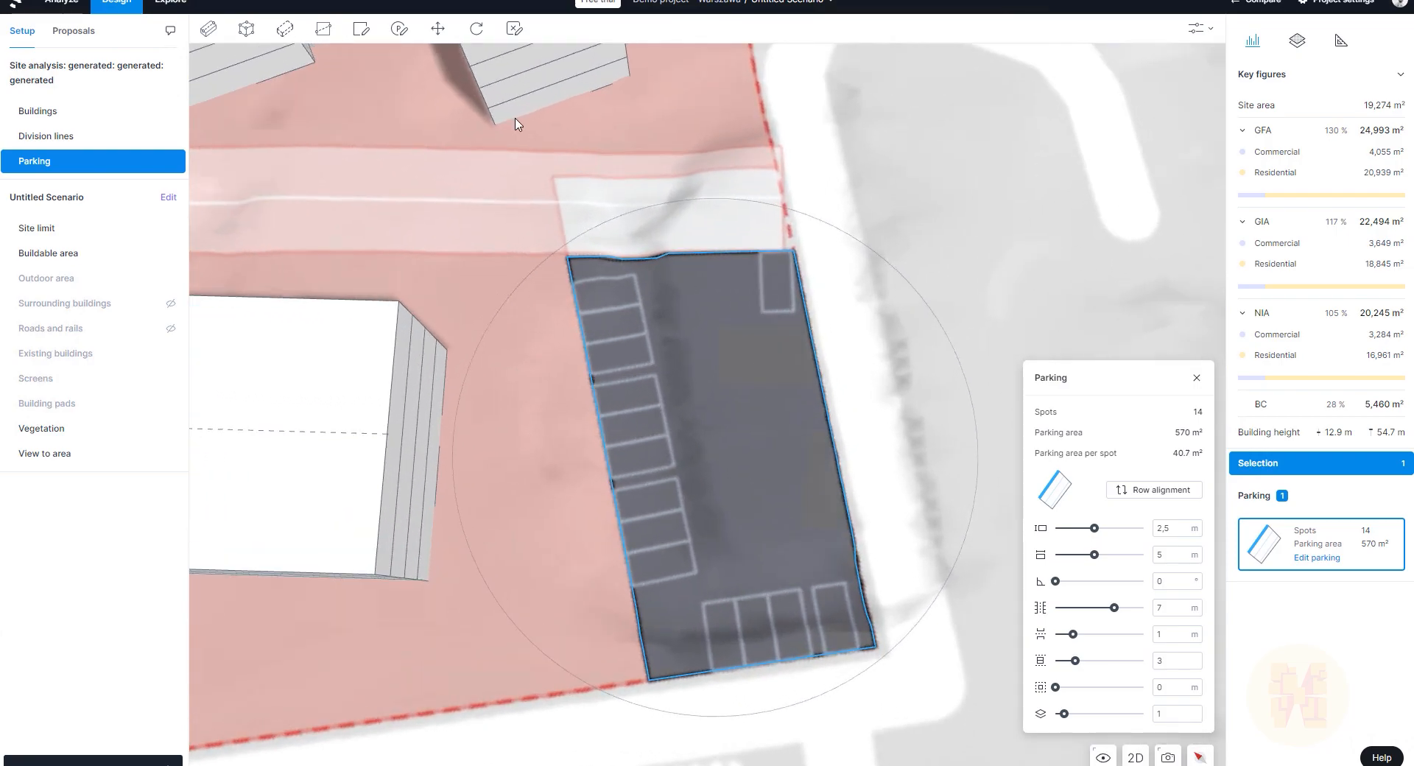
Step: Draw a four-corner non-parking area inside the middle of the parking lot
click(514, 30)
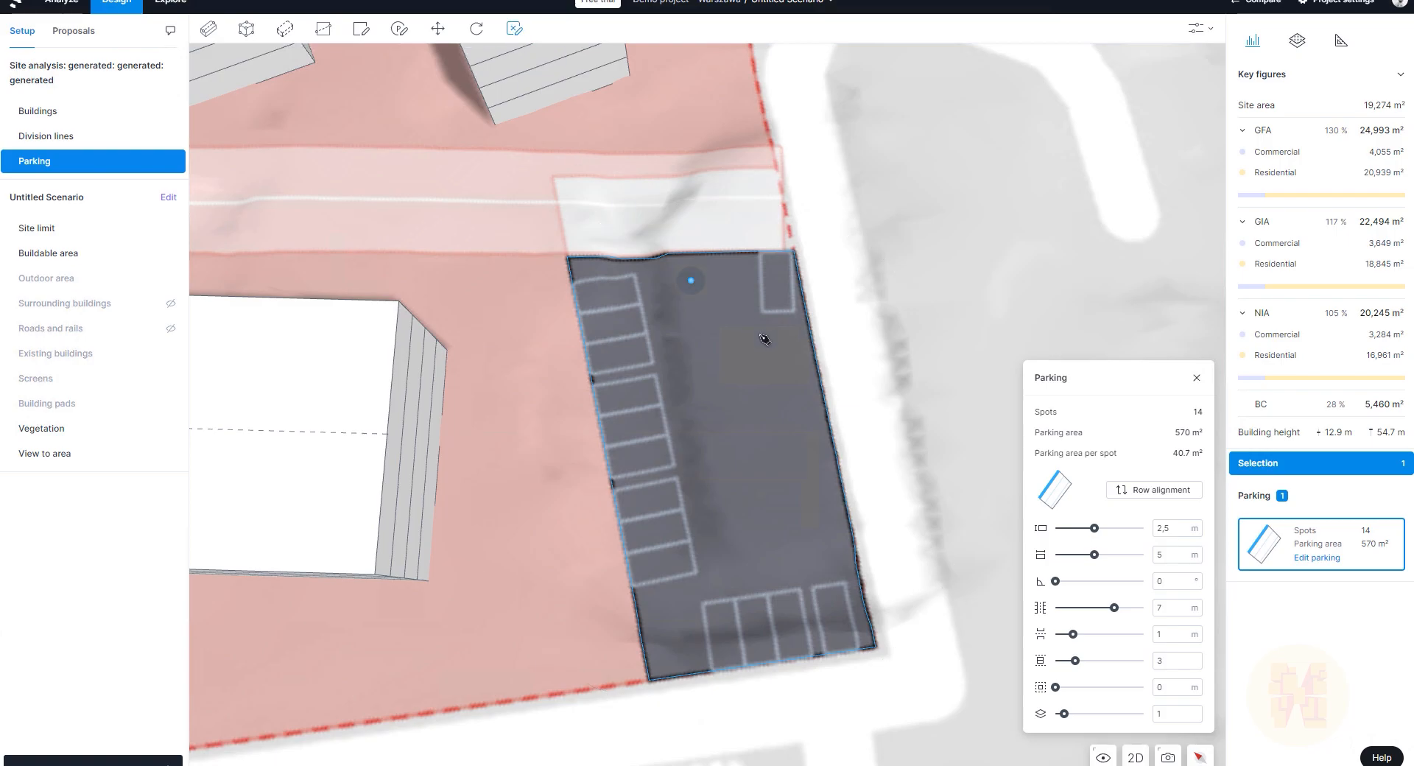
click(786, 363)
click(710, 373)
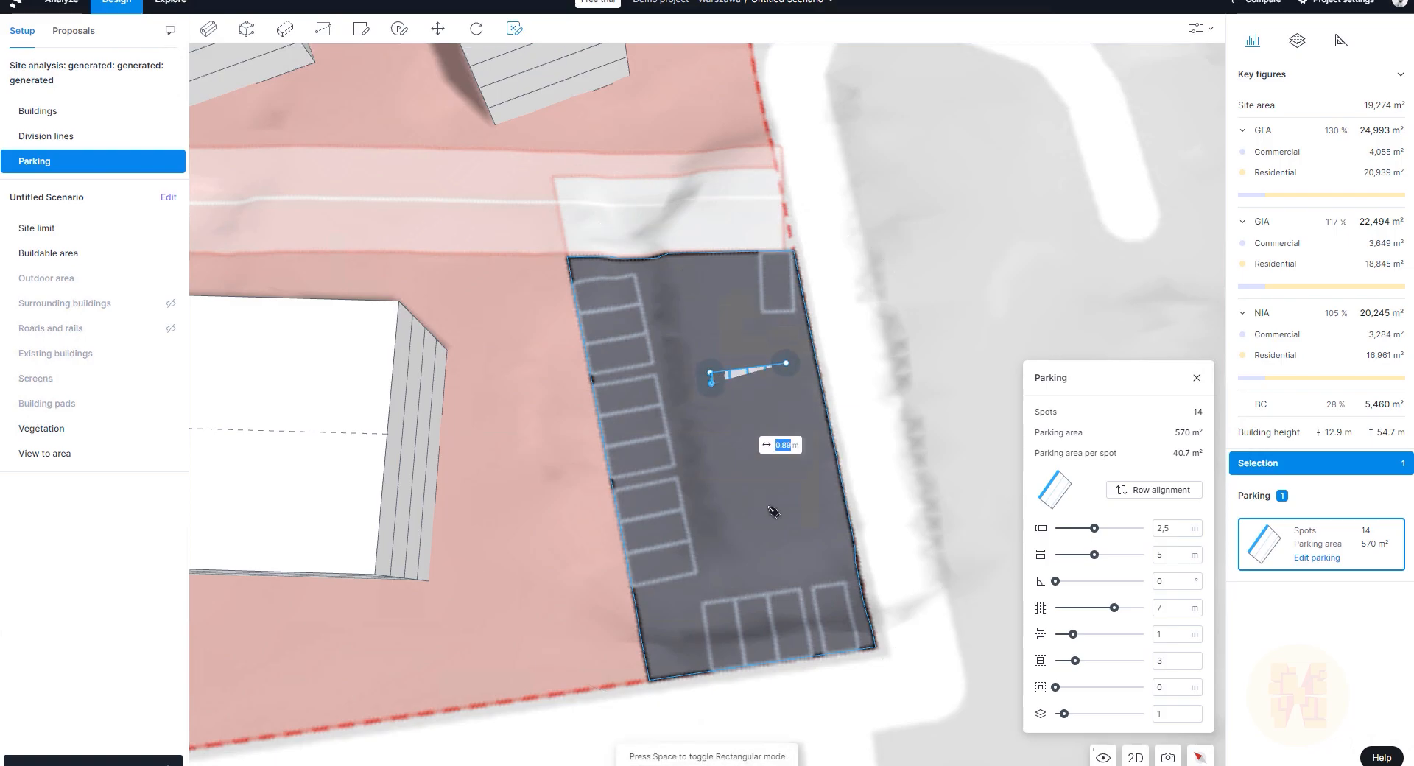
click(745, 528)
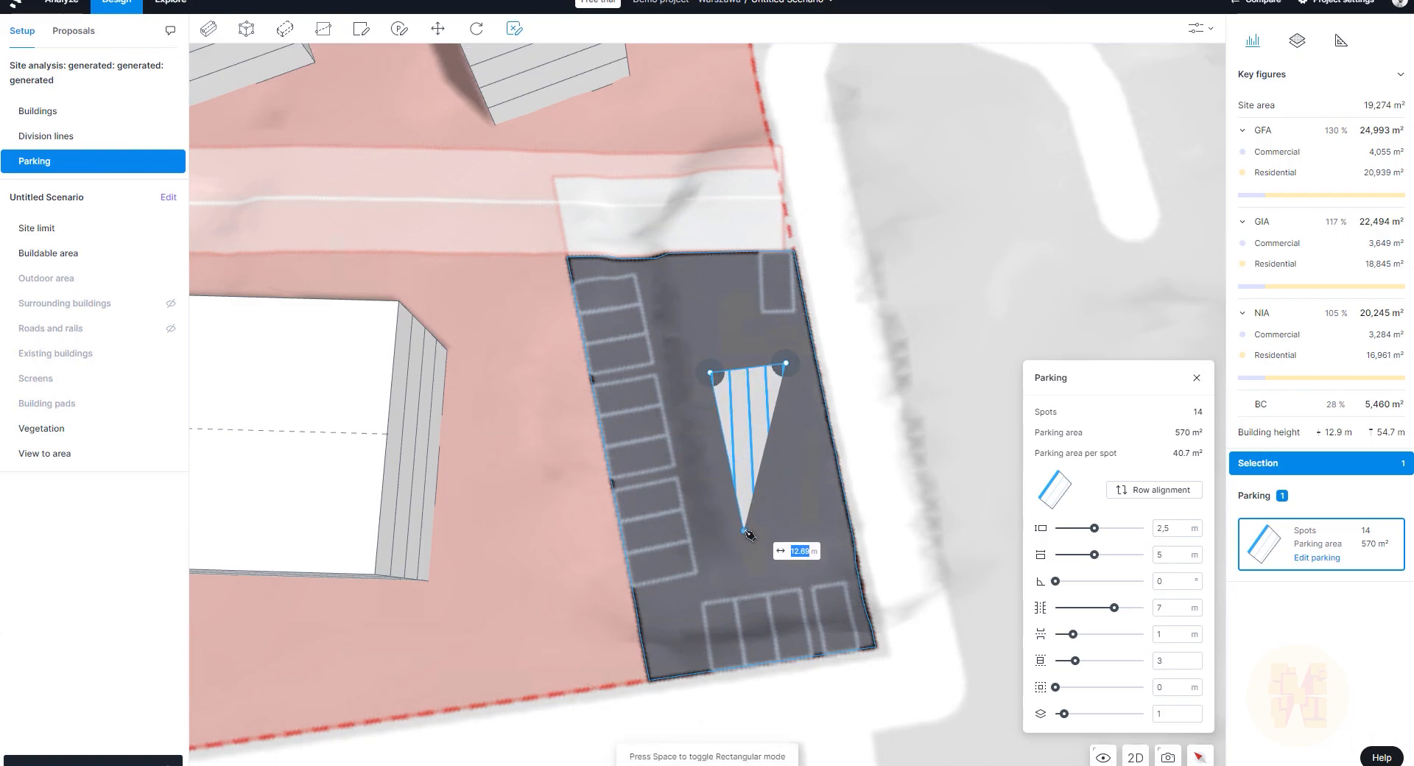
click(825, 518)
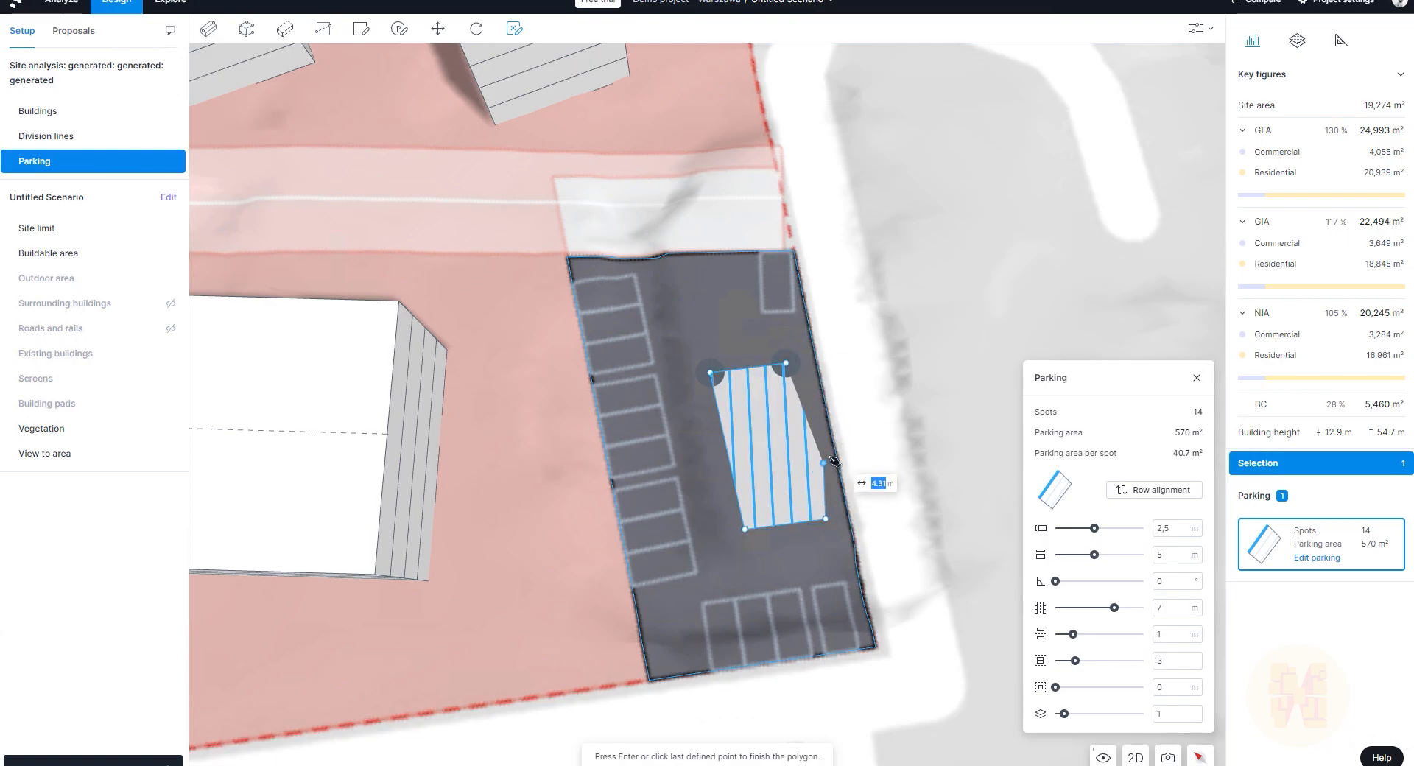
key(Return)
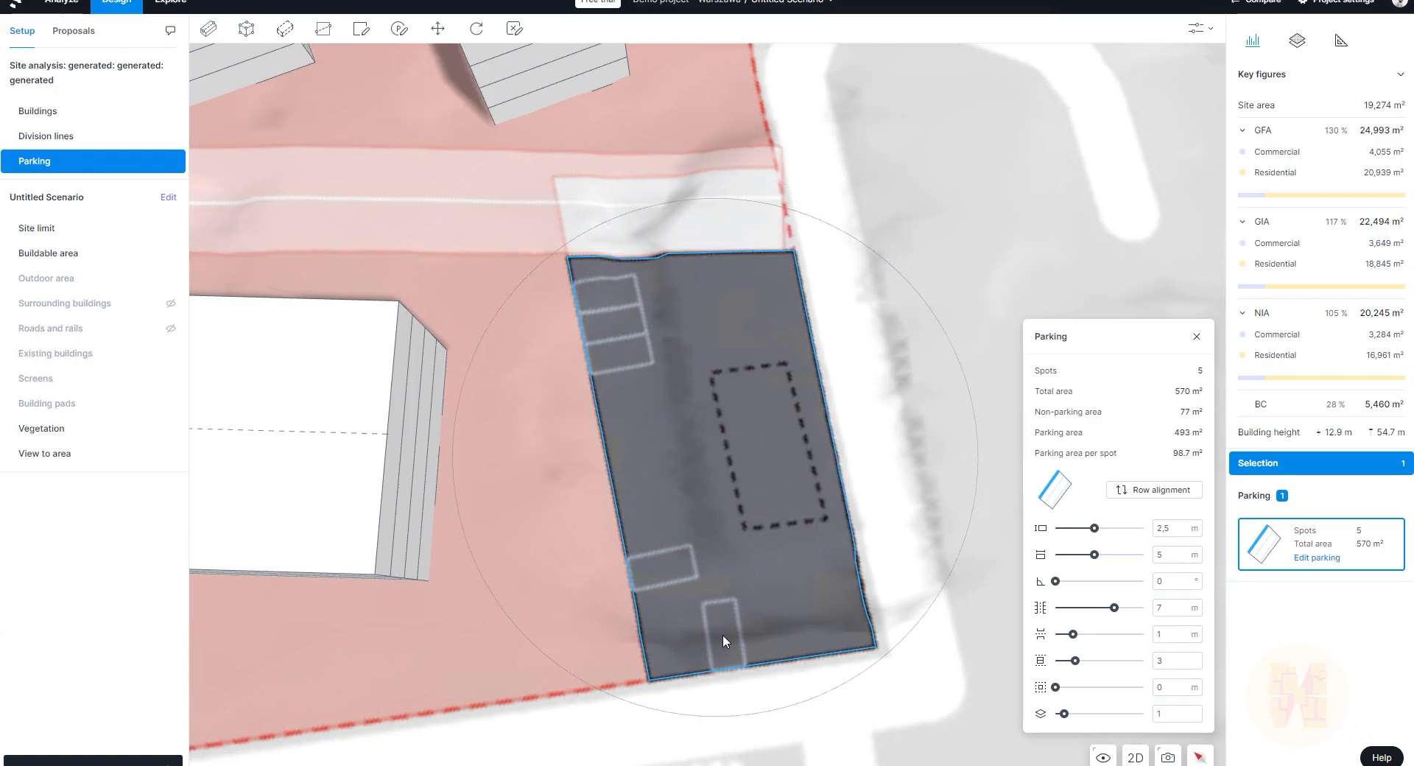
Step: Select the new 77 m² non-parking rectangle, leaving the lot at 5 spots
click(753, 524)
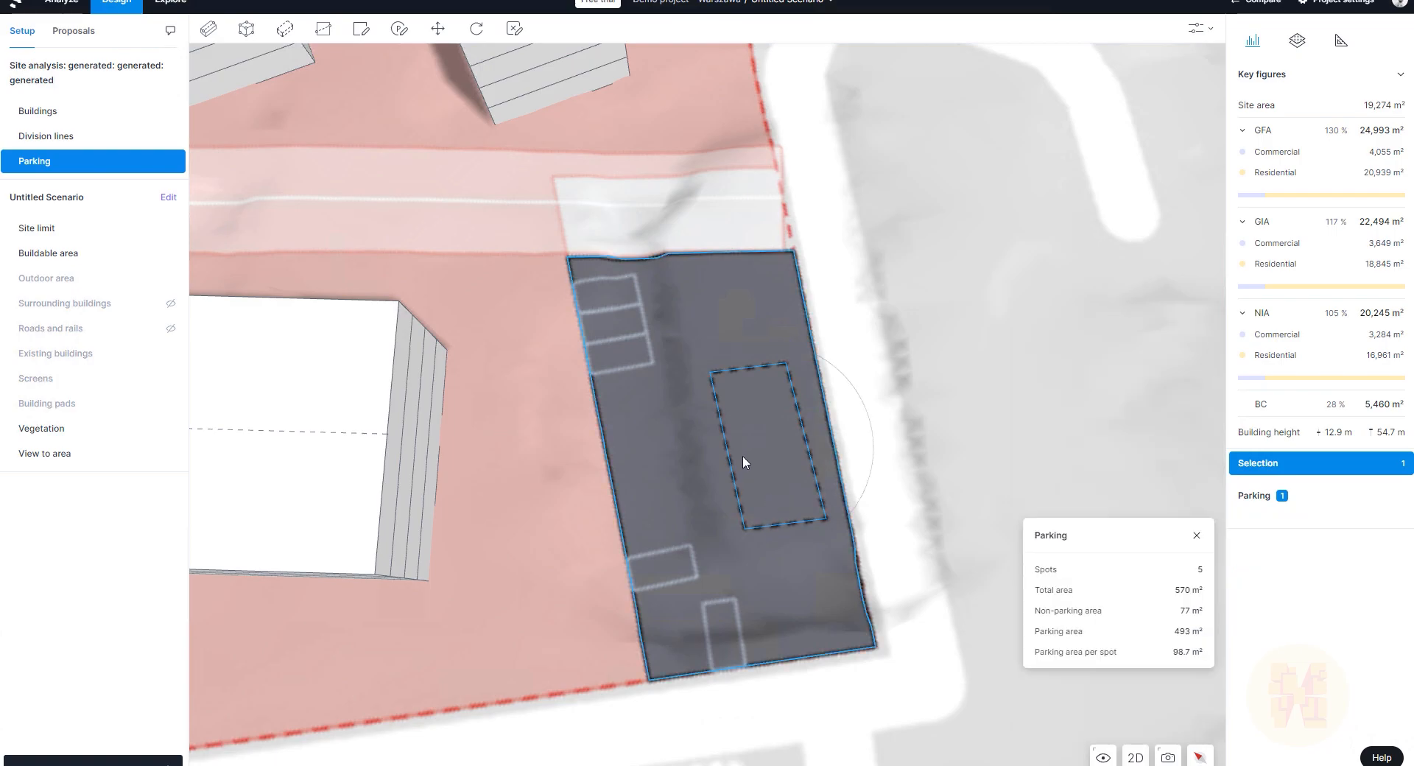
double_click(724, 446)
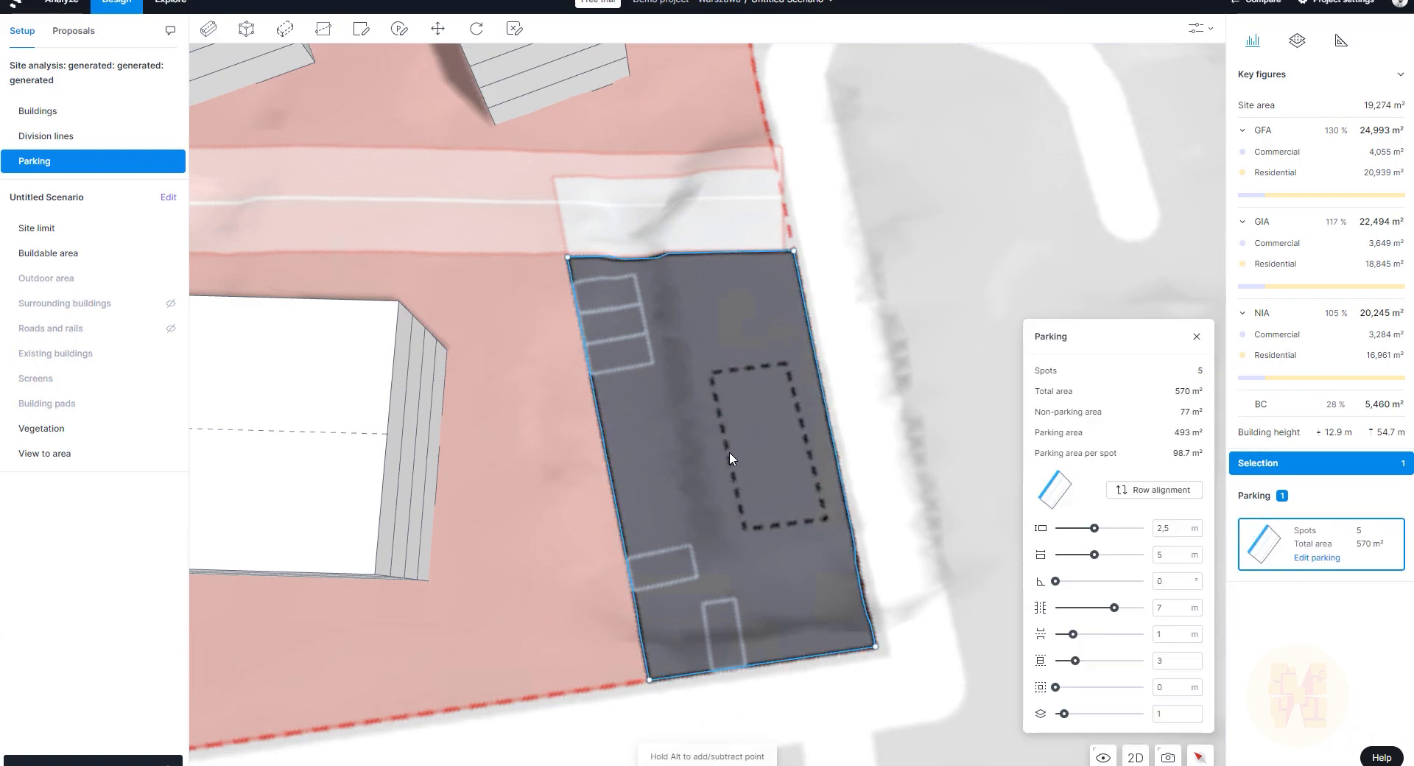
click(723, 422)
click(726, 412)
click(724, 414)
click(726, 413)
click(728, 413)
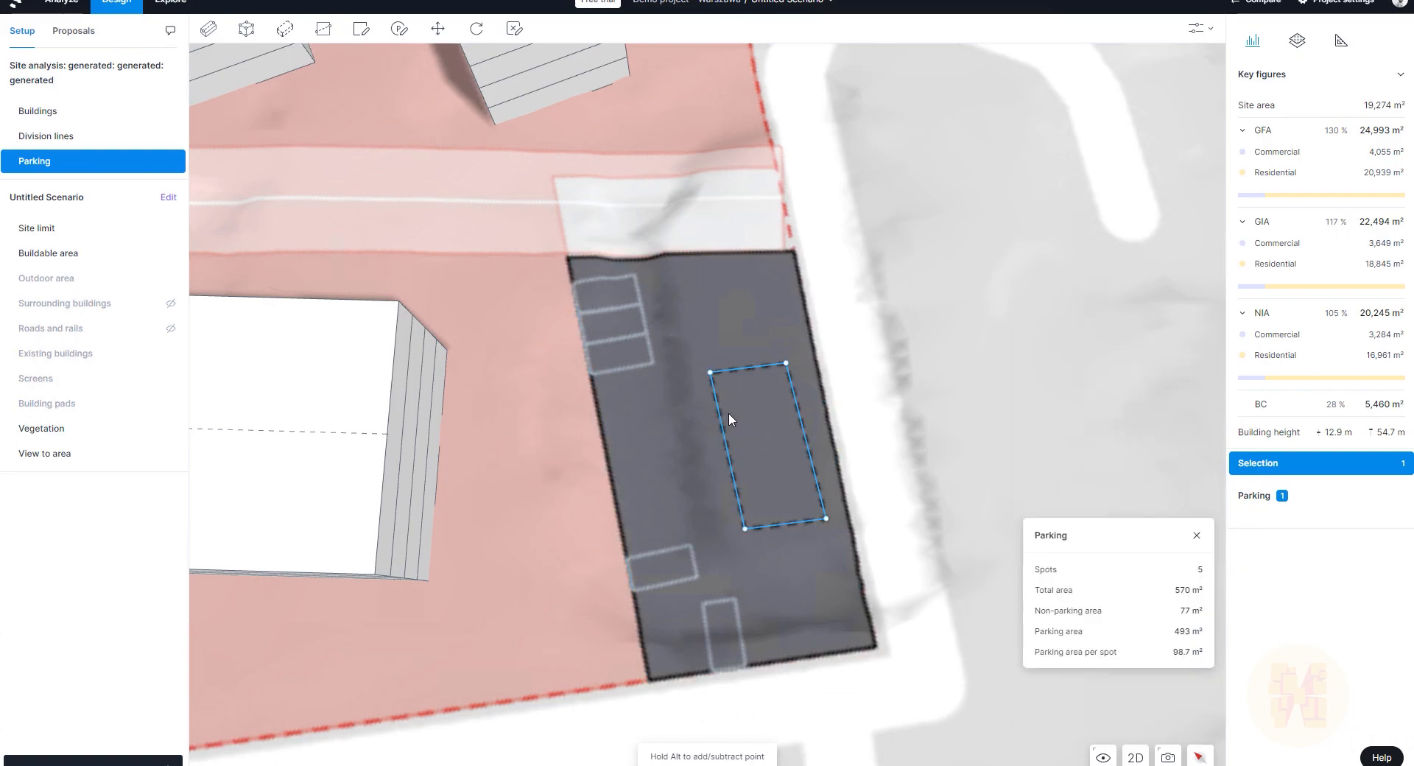
Step: Move the non-parking rectangle into the lot's lower-left corner, restoring 10 spots at 49.4 m² each
click(438, 28)
click(759, 441)
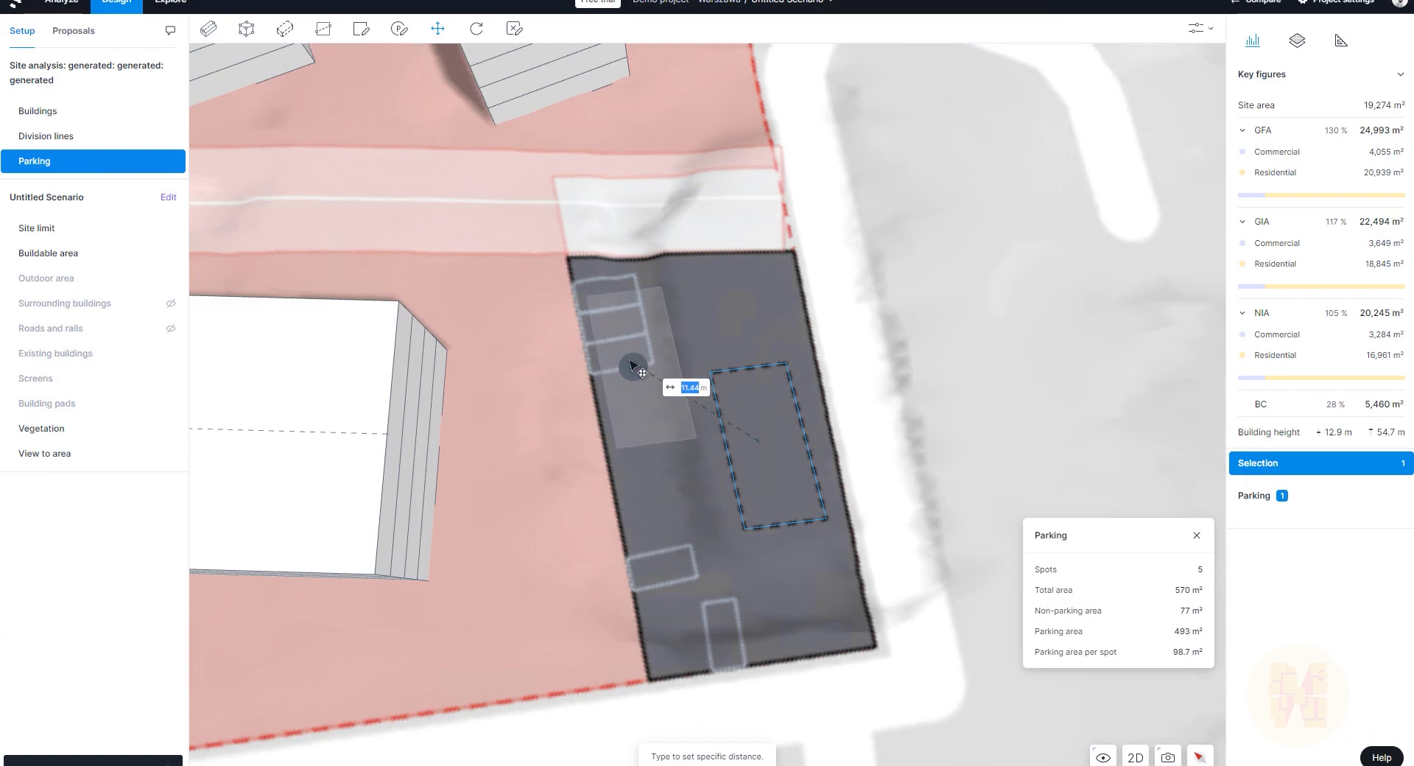
click(649, 380)
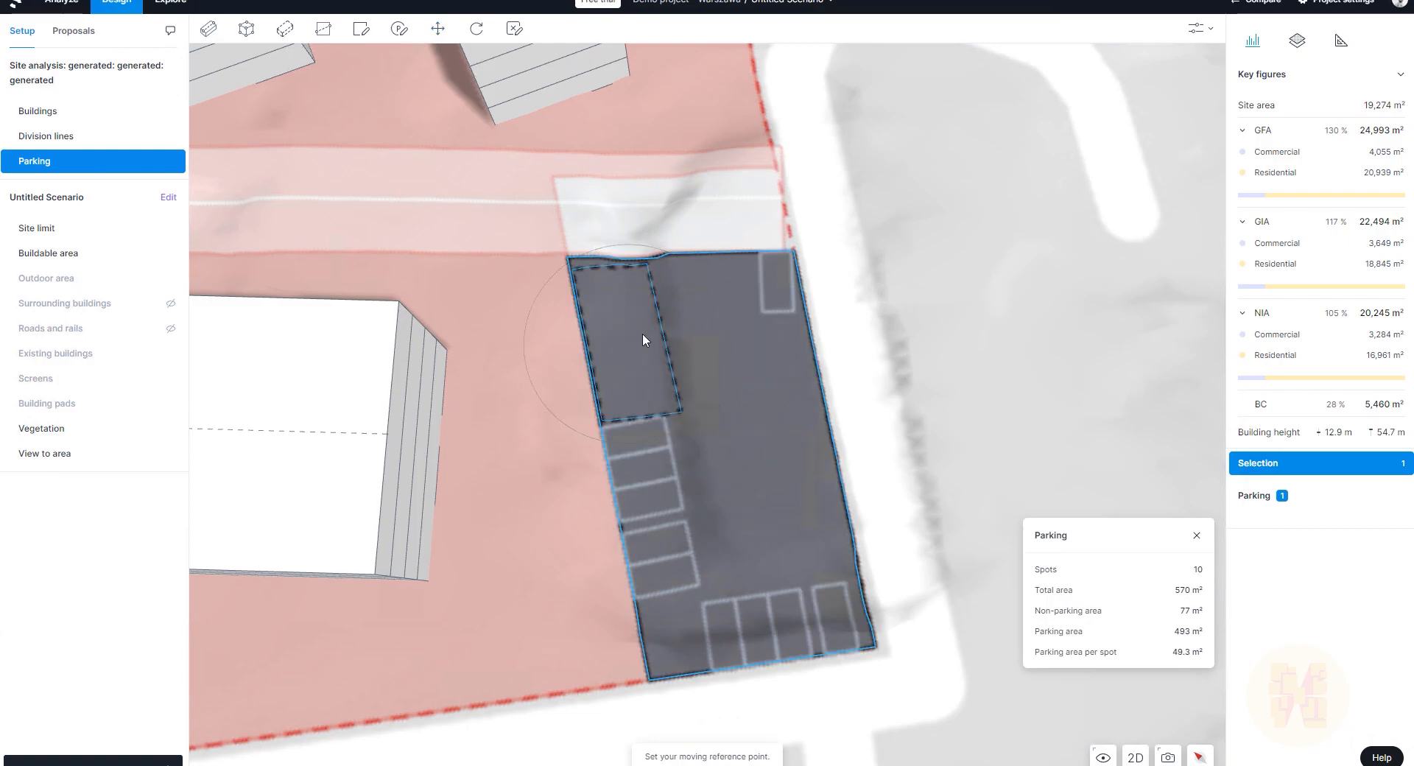
click(438, 28)
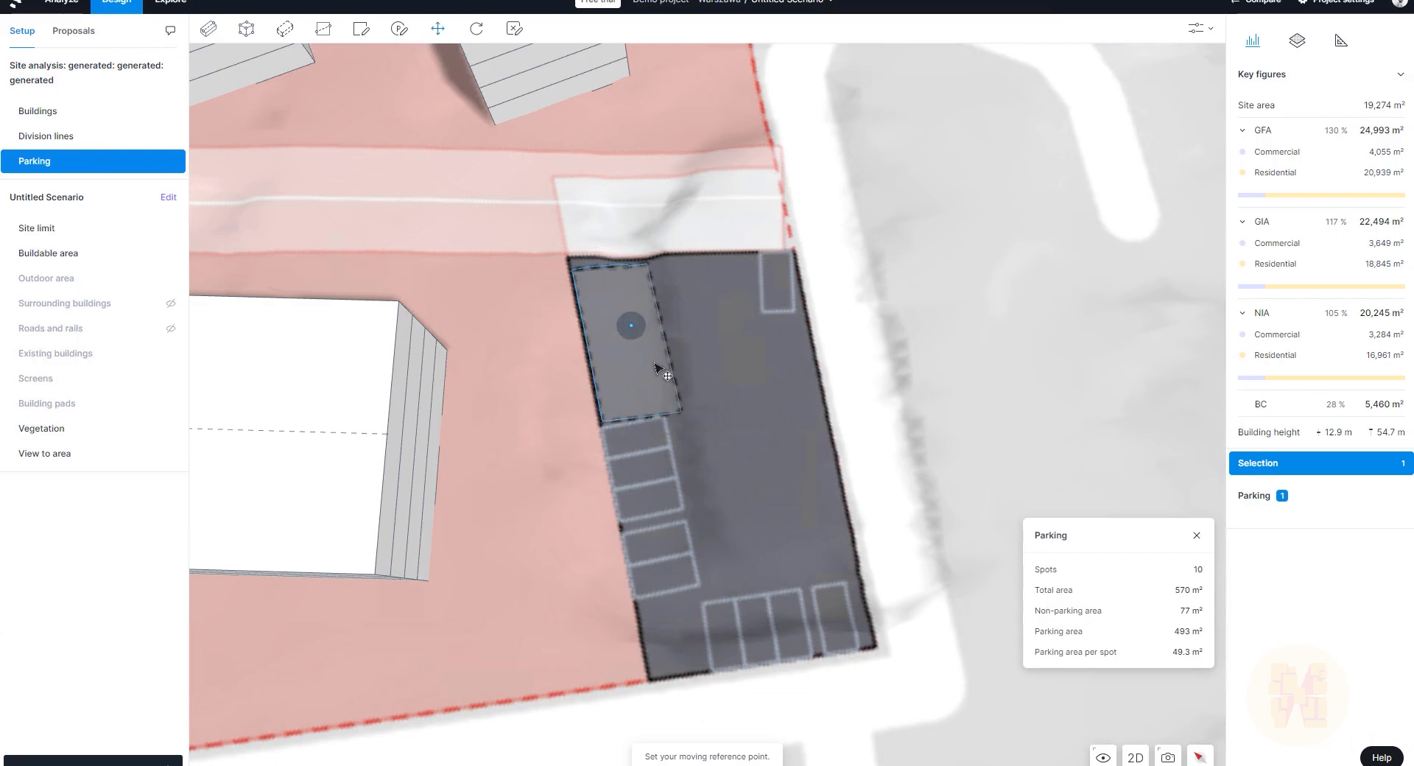
click(631, 324)
click(753, 563)
click(437, 30)
click(755, 539)
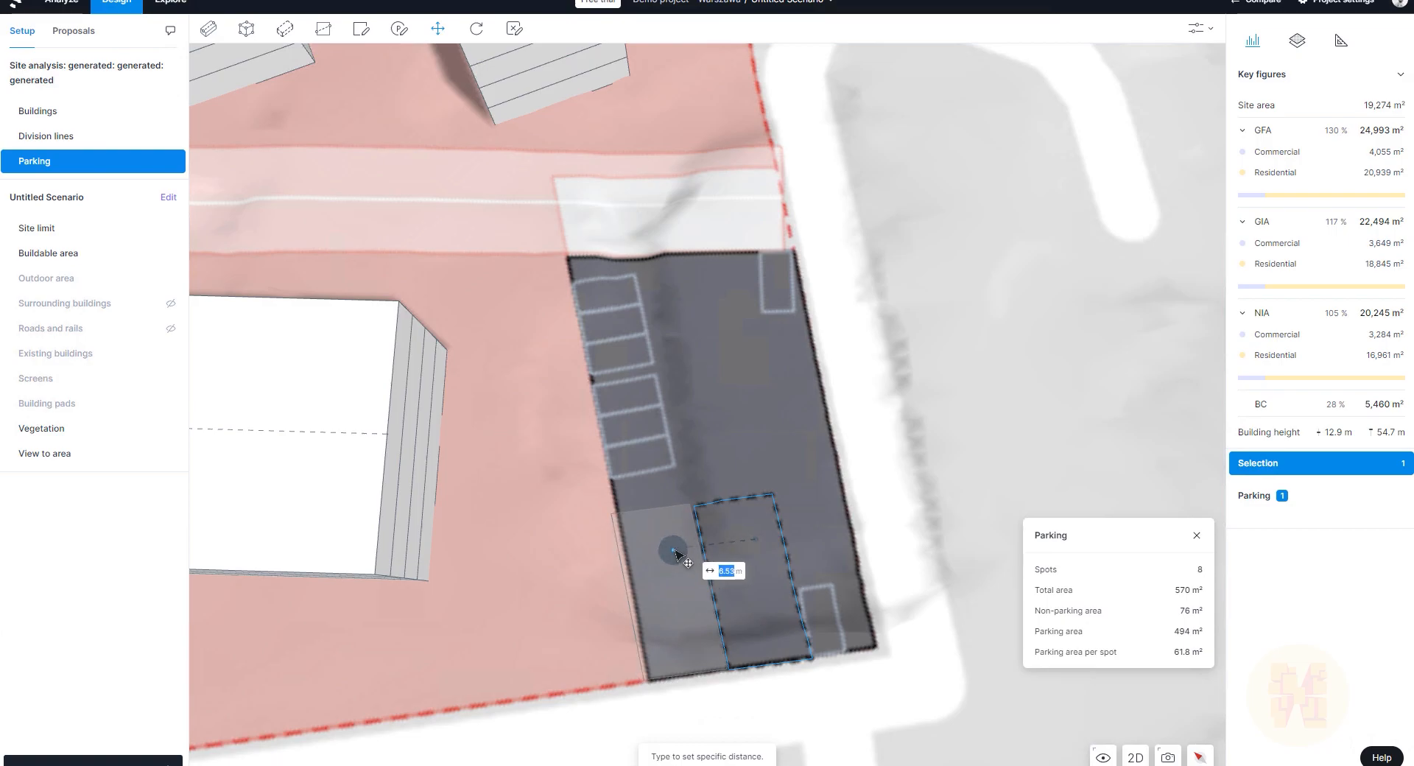
click(681, 558)
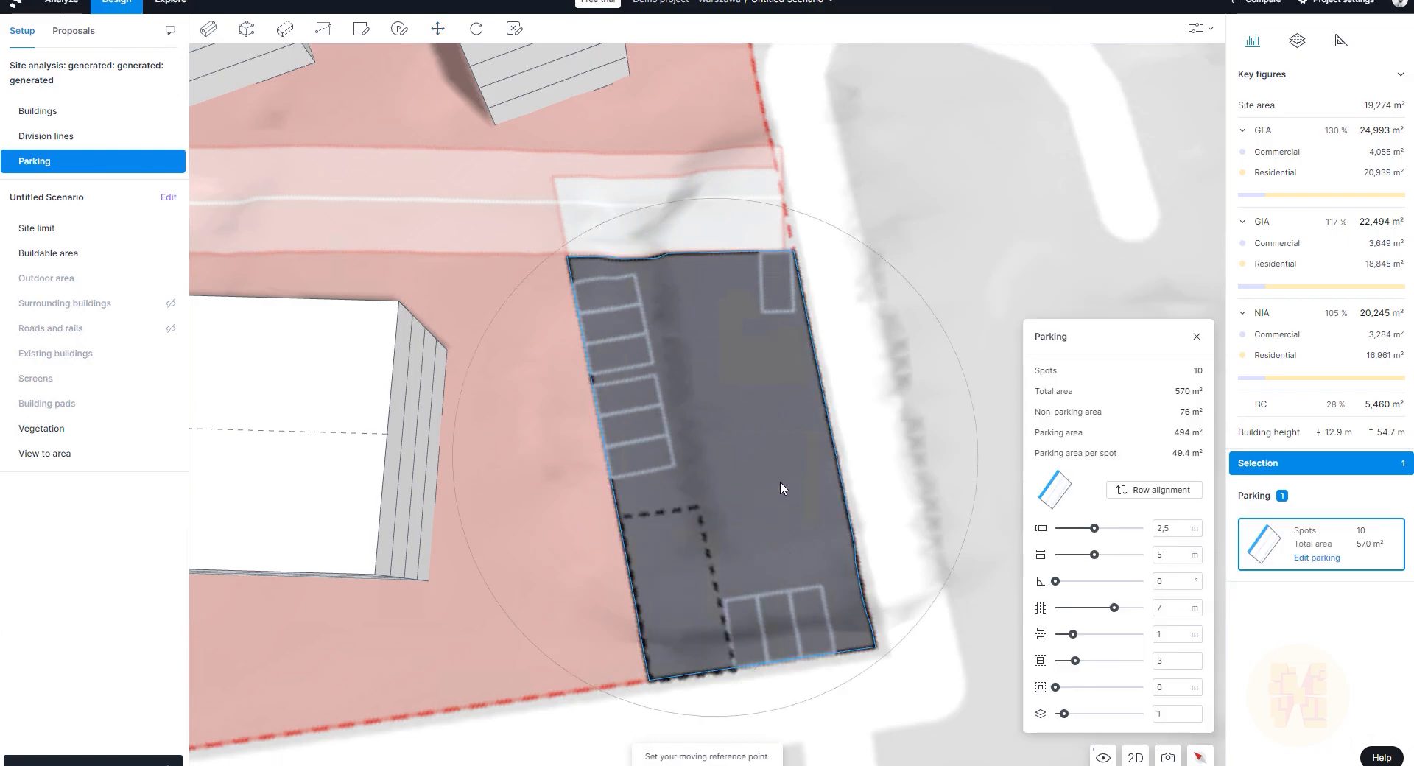
key(Escape)
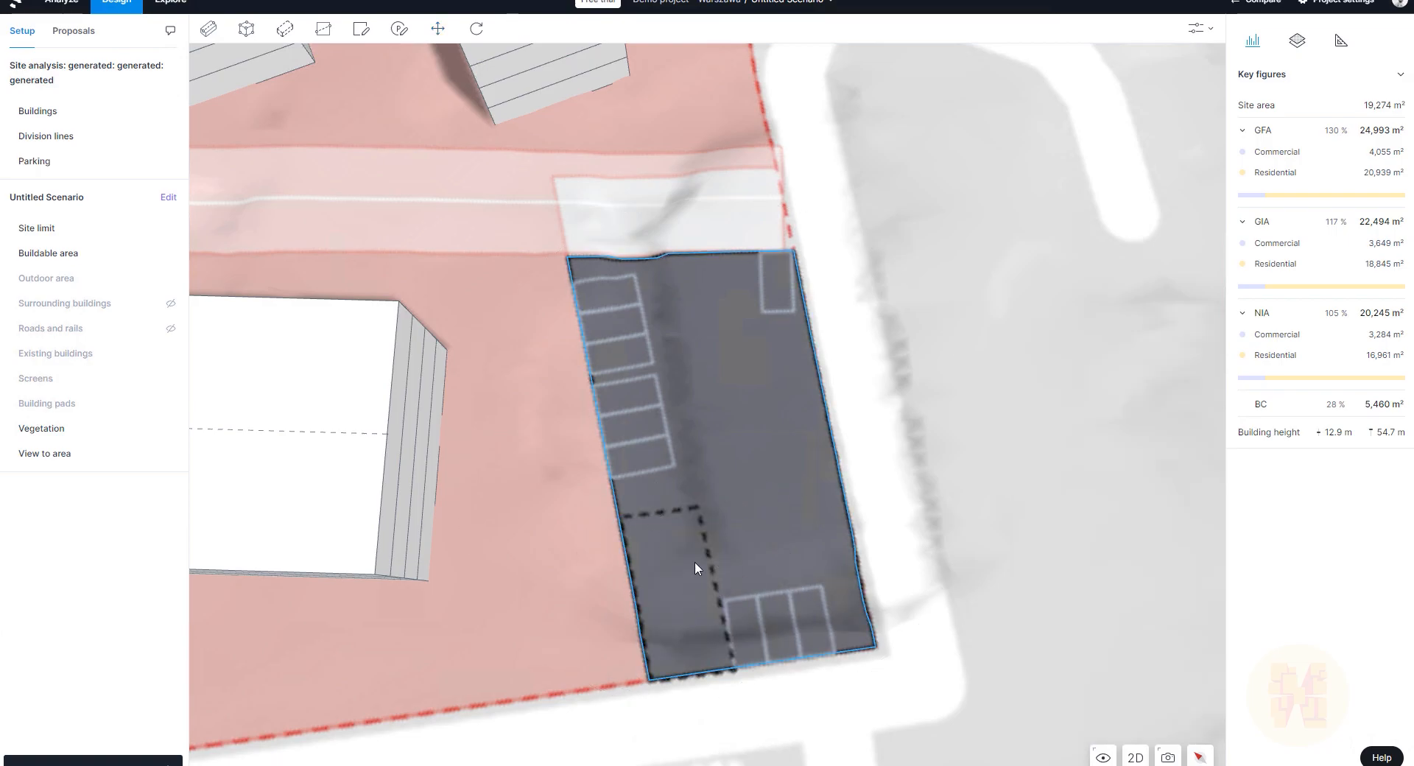
Step: Orbit, tilt and zoom out to survey the housing blocks, tower and southeast parking lot in 3D
drag(695, 600, 636, 537)
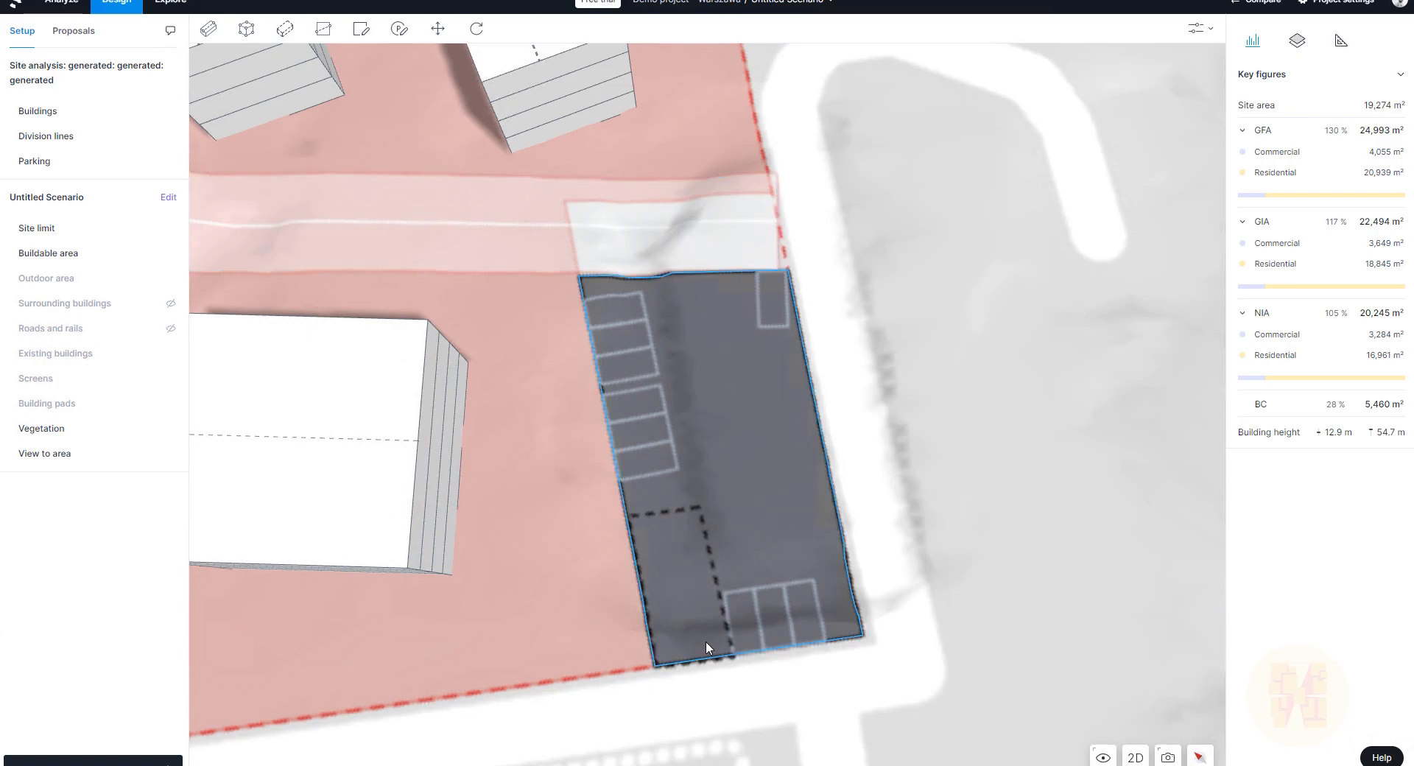
scroll(707, 643, down, 5)
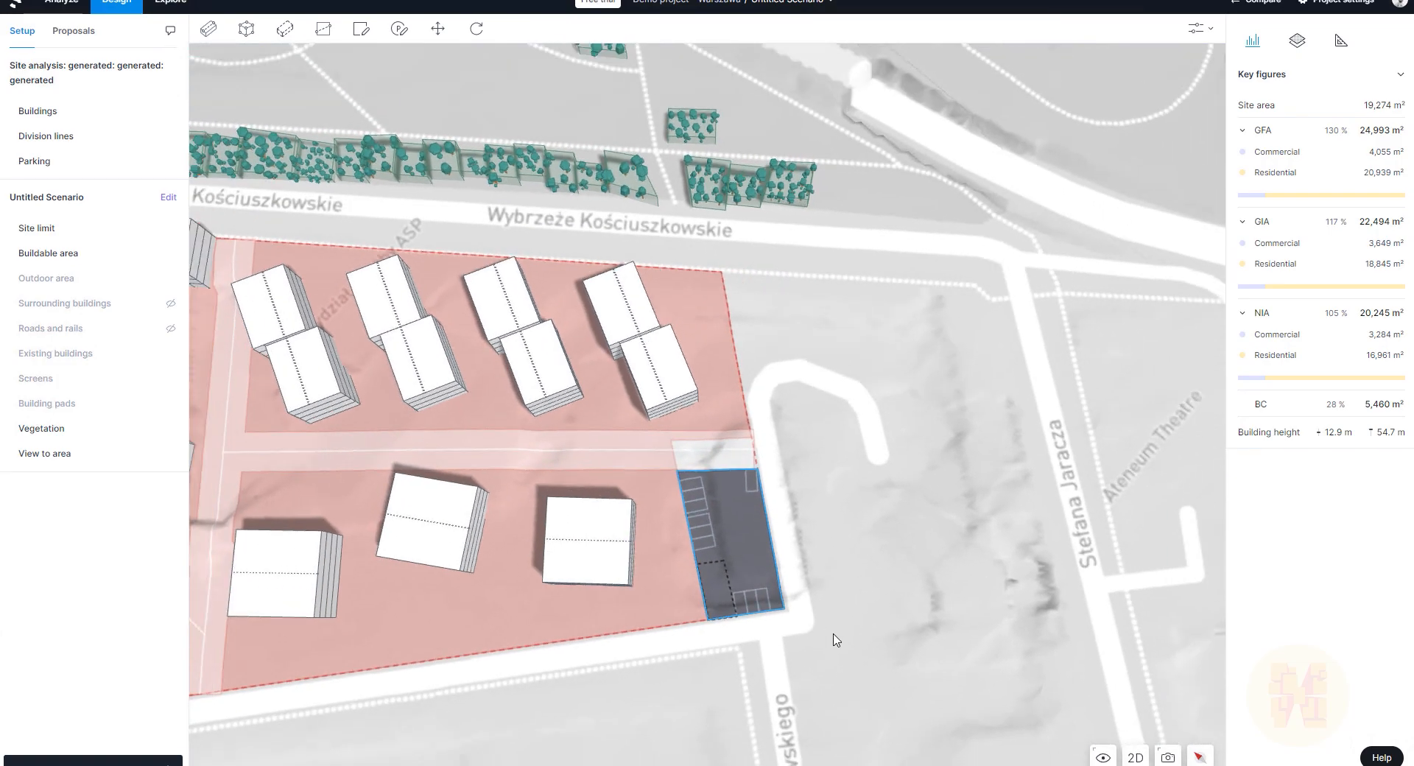
right_drag(834, 634, 714, 572)
scroll(783, 577, down, 3)
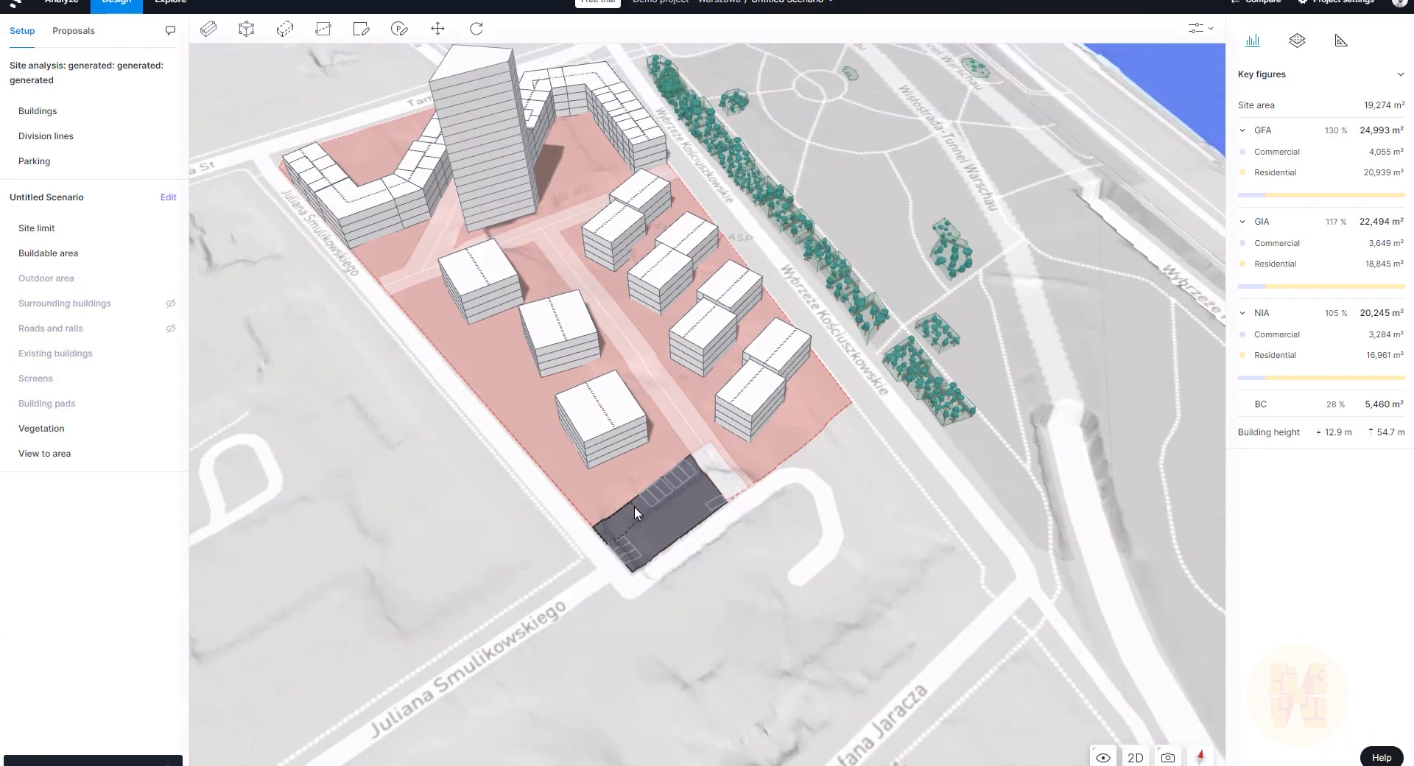
scroll(520, 232, up, 4)
right_drag(600, 289, 695, 328)
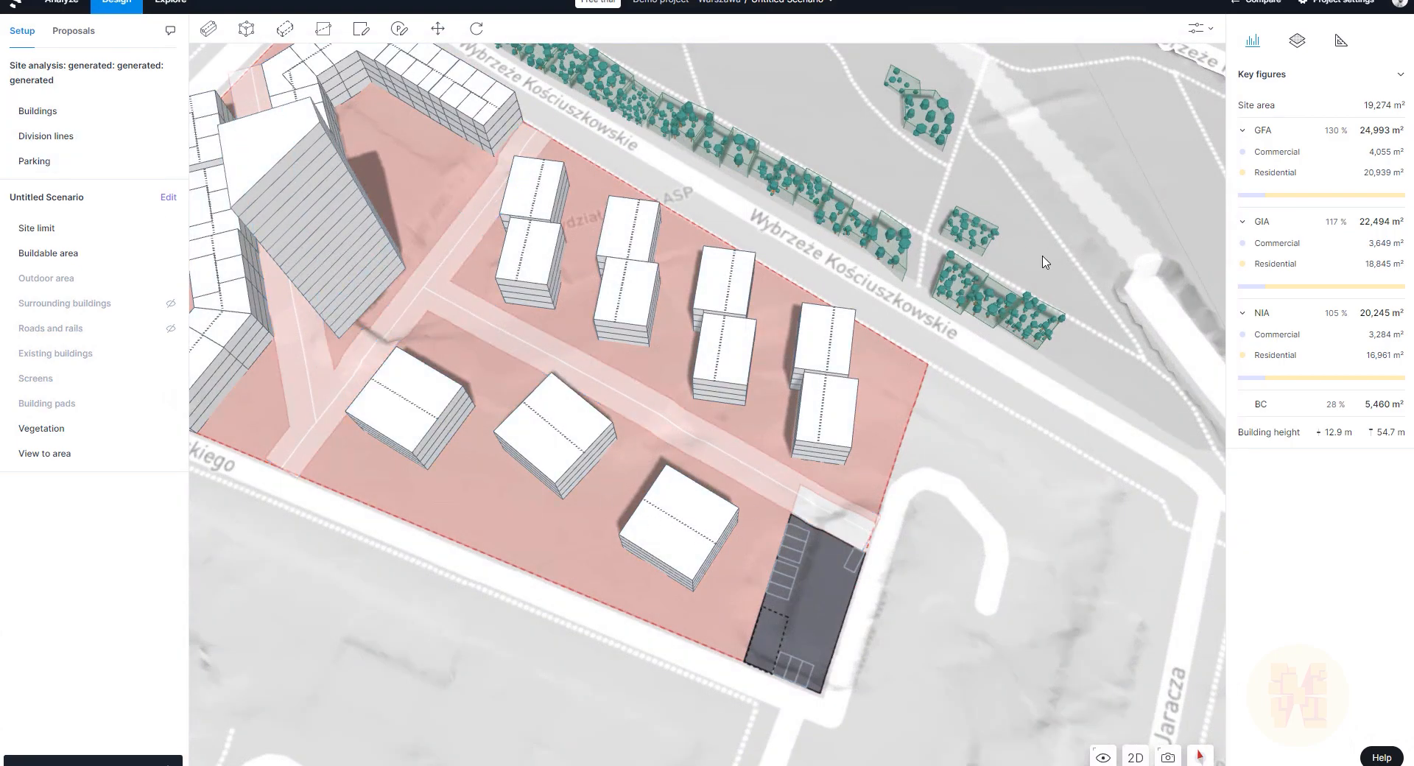
scroll(1010, 510, down, 5)
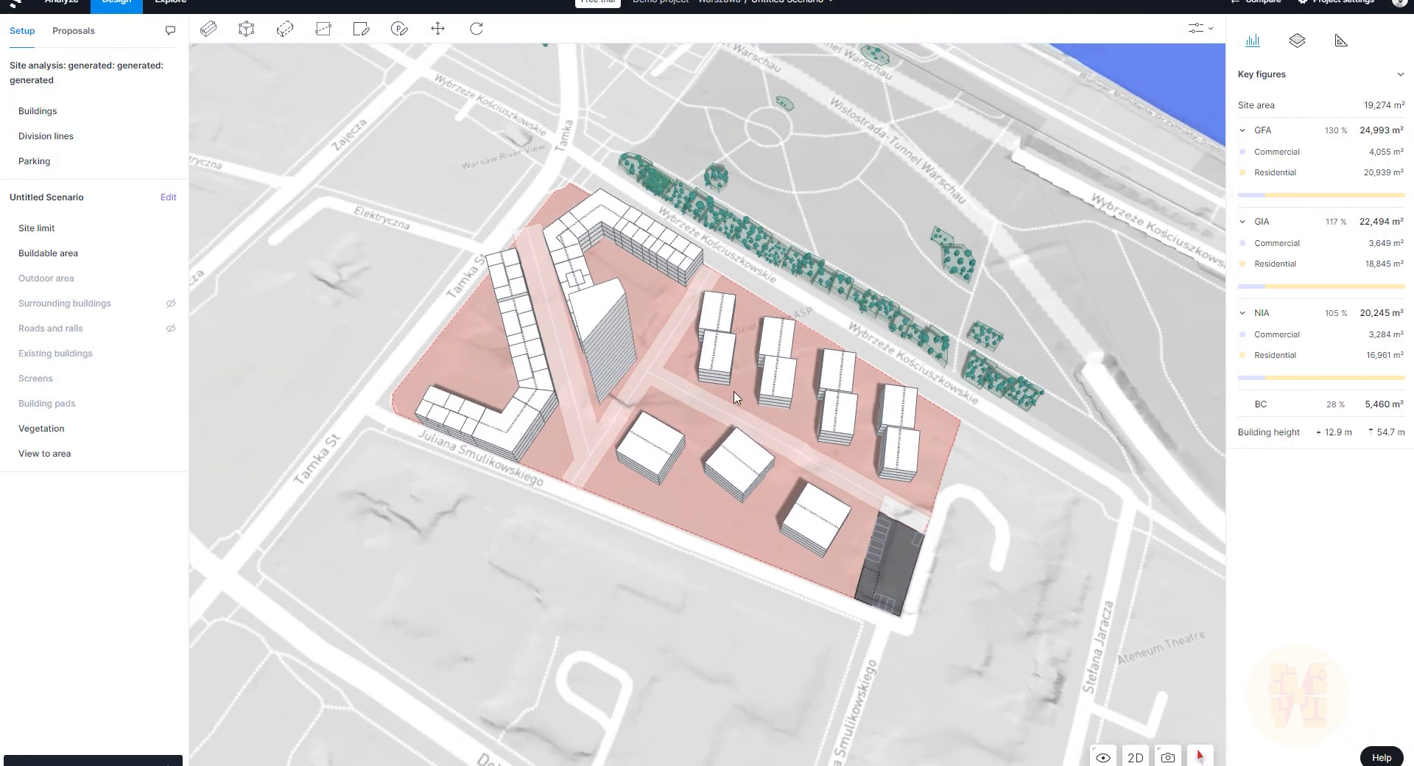
scroll(736, 397, up, 5)
right_drag(1034, 479, 839, 424)
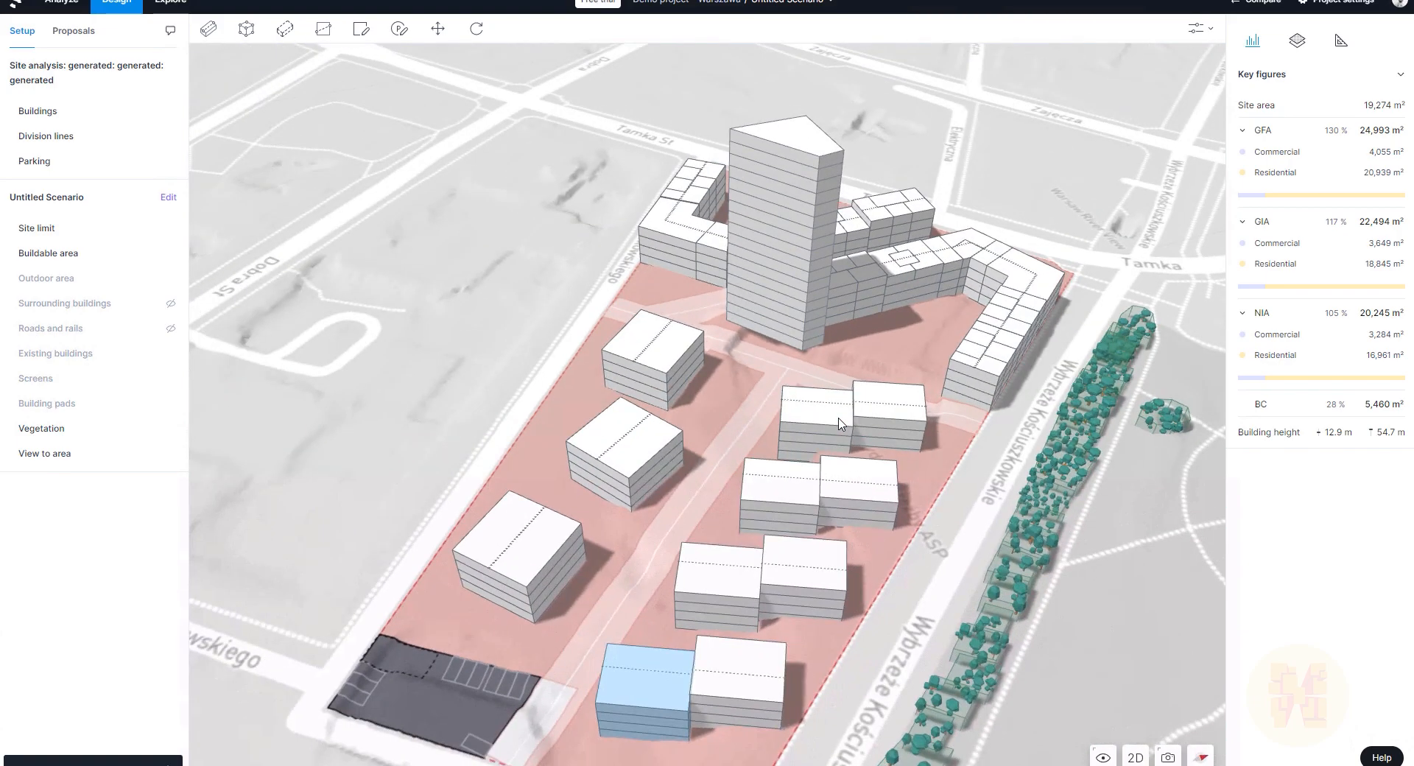